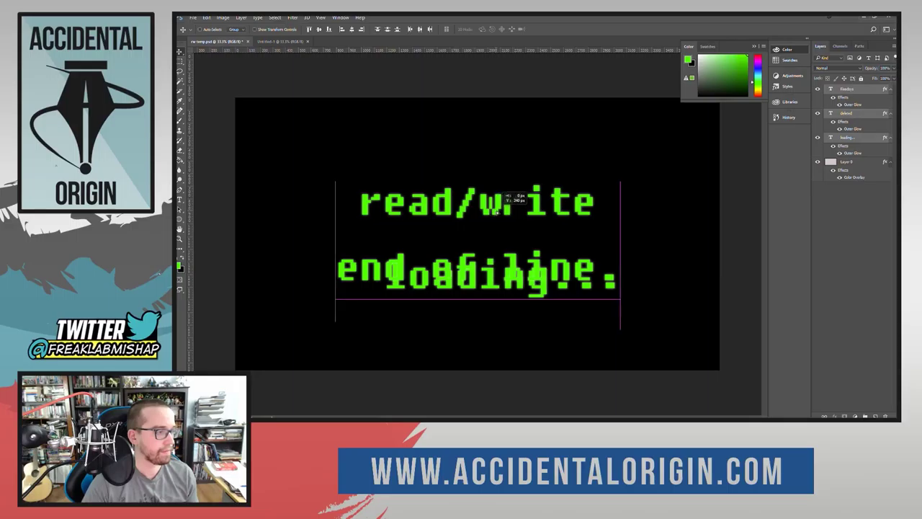
Move the three selected text layers up slightly together on the canvas and deselect all layers.
{"action": "left_click_drag", "start_coordinate": [497, 212], "coordinate": [500, 202]}
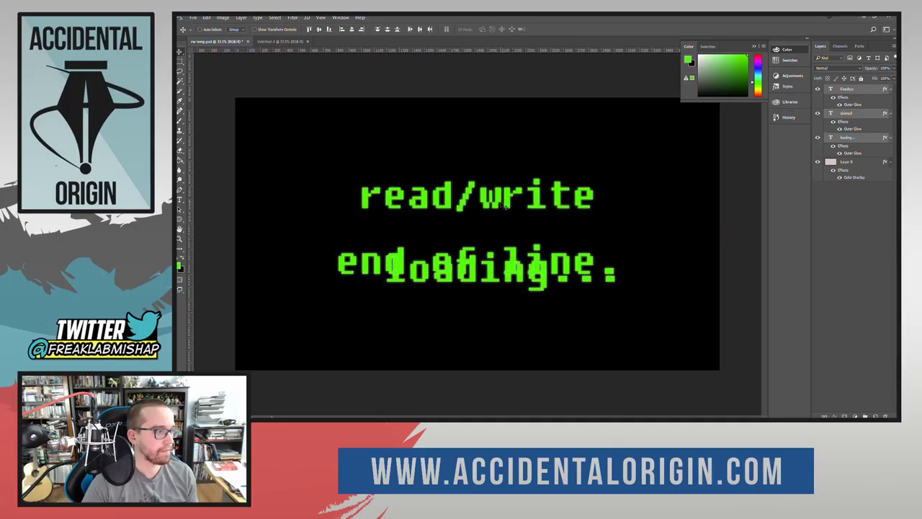
{"action": "left_click", "coordinate": [840, 213]}
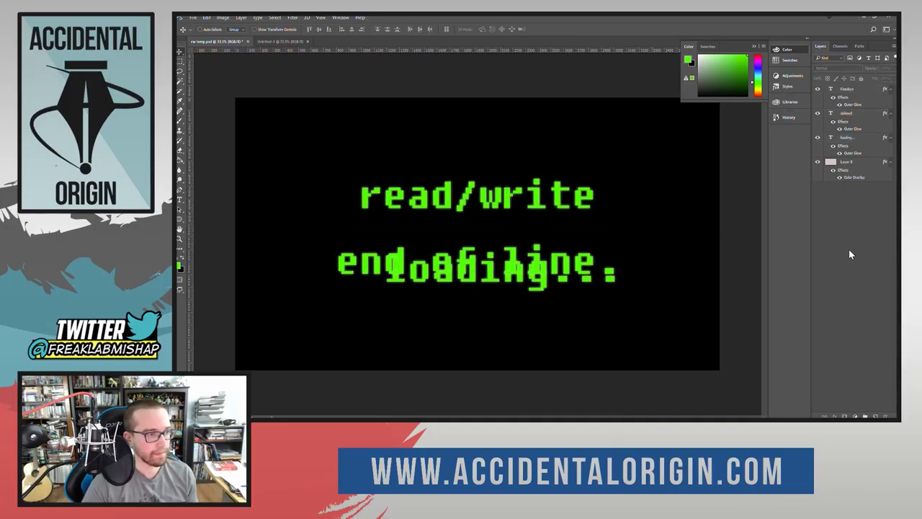
{"action": "left_click", "coordinate": [644, 215]}
{"action": "left_click", "coordinate": [532, 233]}
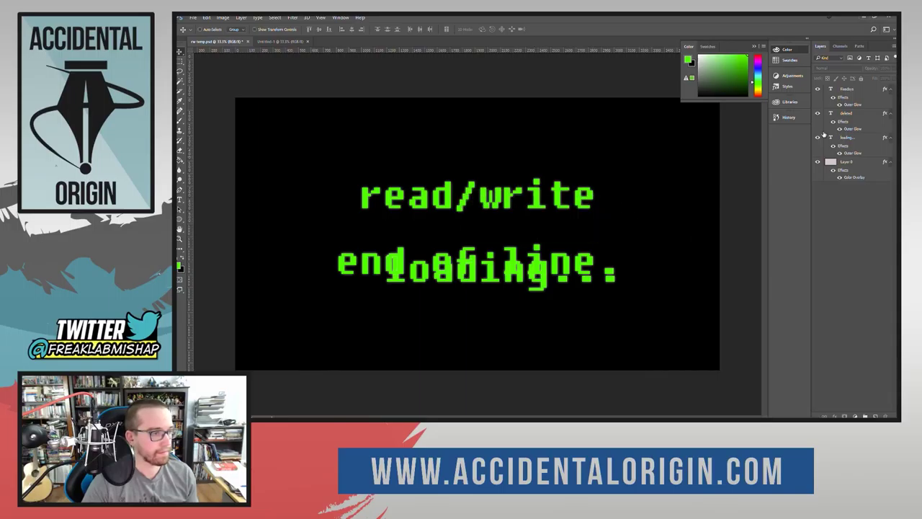
{"action": "left_click", "coordinate": [848, 114]}
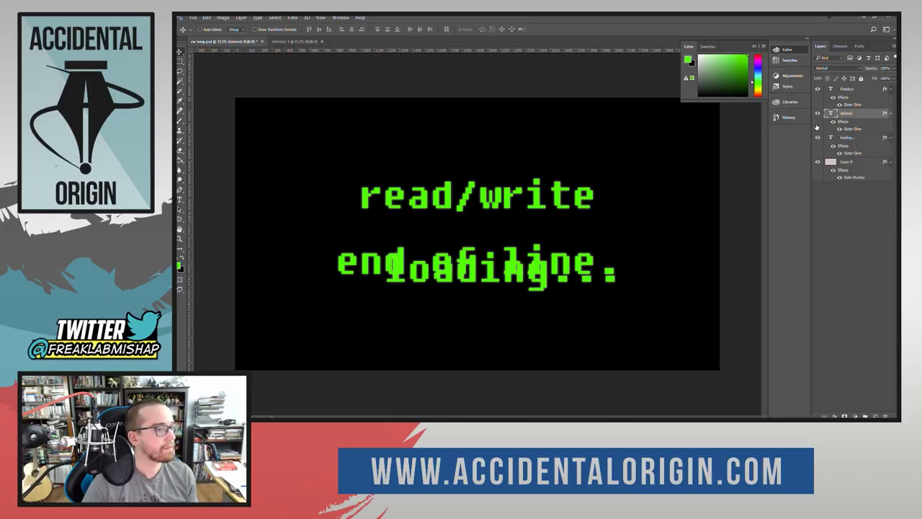
{"action": "left_click", "coordinate": [223, 18]}
{"action": "mouse_move", "coordinate": [197, 17]}
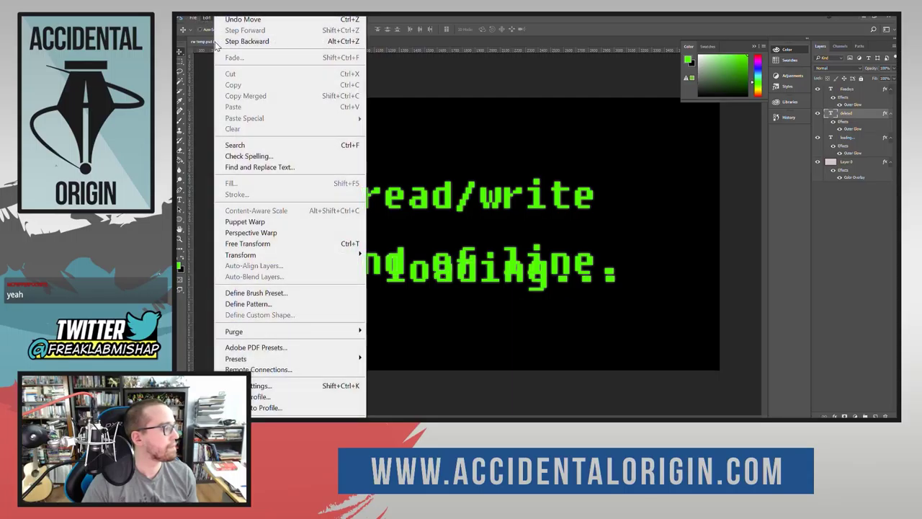
{"action": "mouse_move", "coordinate": [281, 258]}
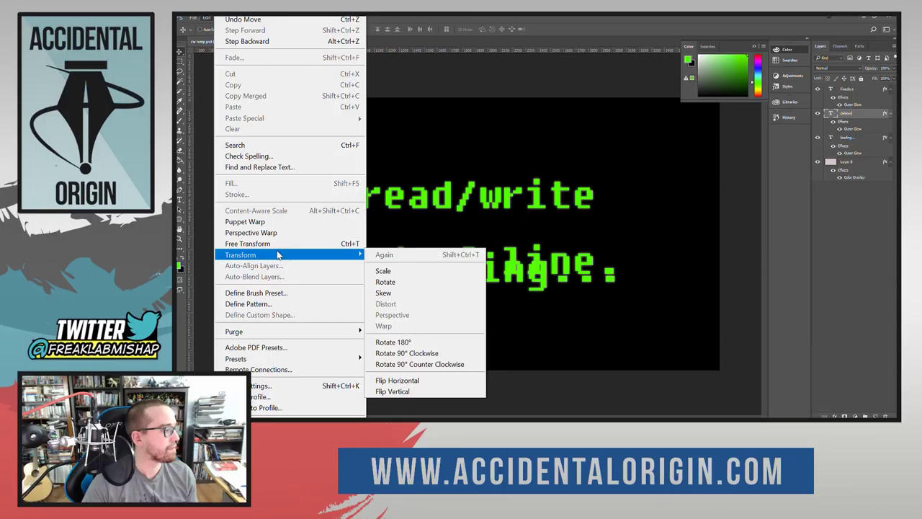
{"action": "left_click", "coordinate": [278, 246]}
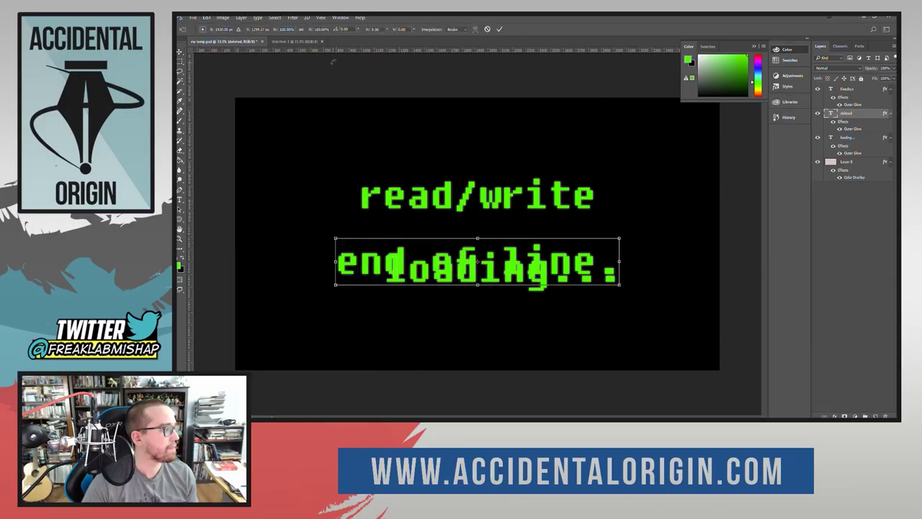
{"action": "left_click", "coordinate": [486, 29]}
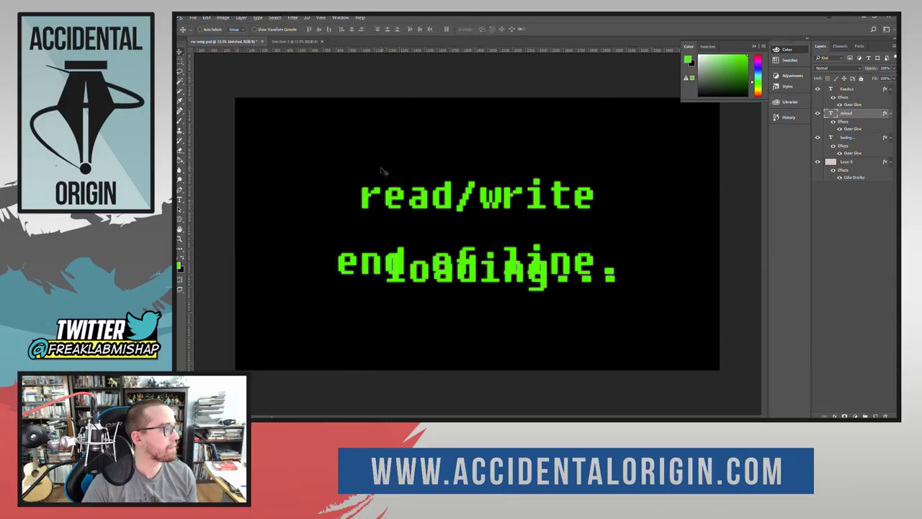
{"action": "left_click", "coordinate": [254, 30]}
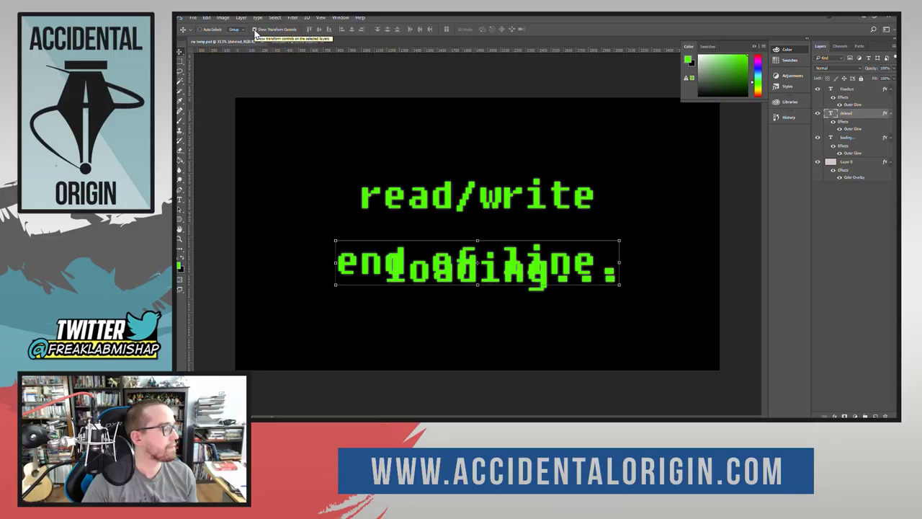
{"action": "left_click", "coordinate": [253, 29]}
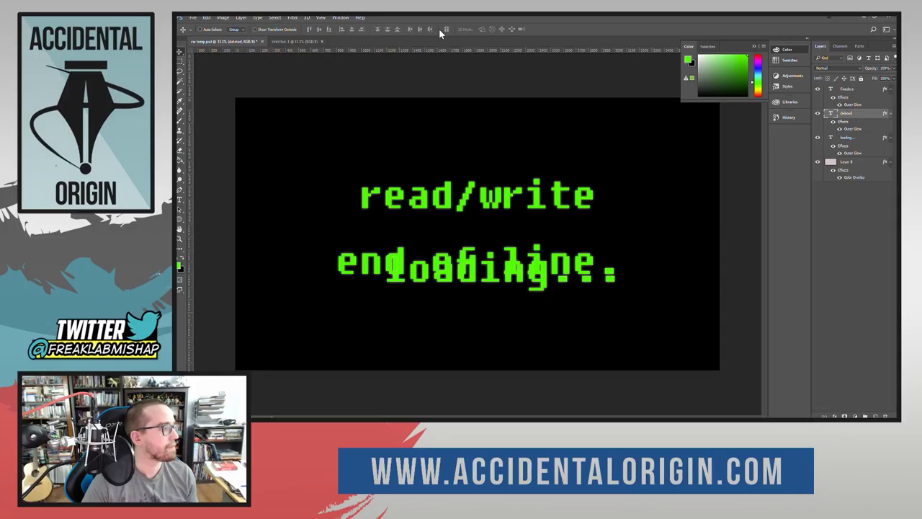
Move the "loading..." text up level with "end of line." and compare both lines by toggling their layer visibility.
{"action": "left_click", "coordinate": [844, 138]}
{"action": "left_click_drag", "start_coordinate": [477, 281], "coordinate": [477, 271]}
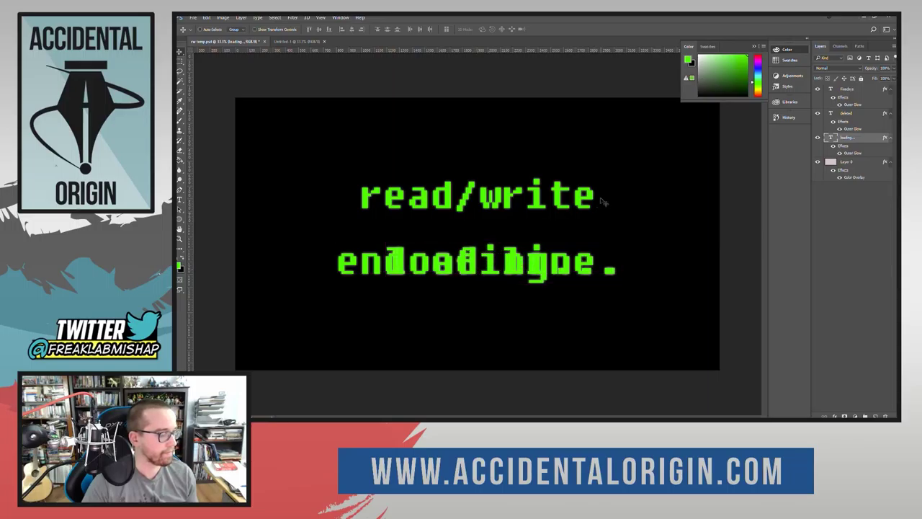
{"action": "left_click", "coordinate": [818, 138]}
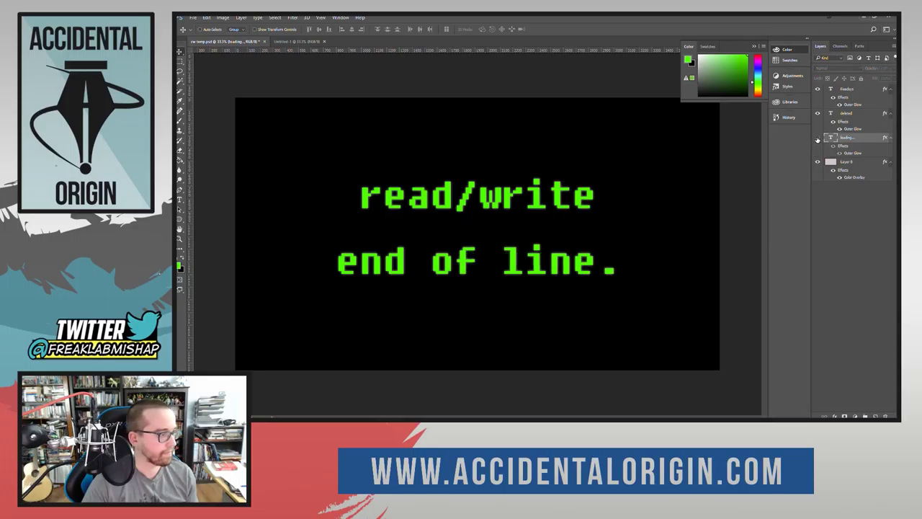
{"action": "left_click", "coordinate": [817, 138]}
{"action": "left_click", "coordinate": [818, 138]}
{"action": "left_click", "coordinate": [818, 138]}
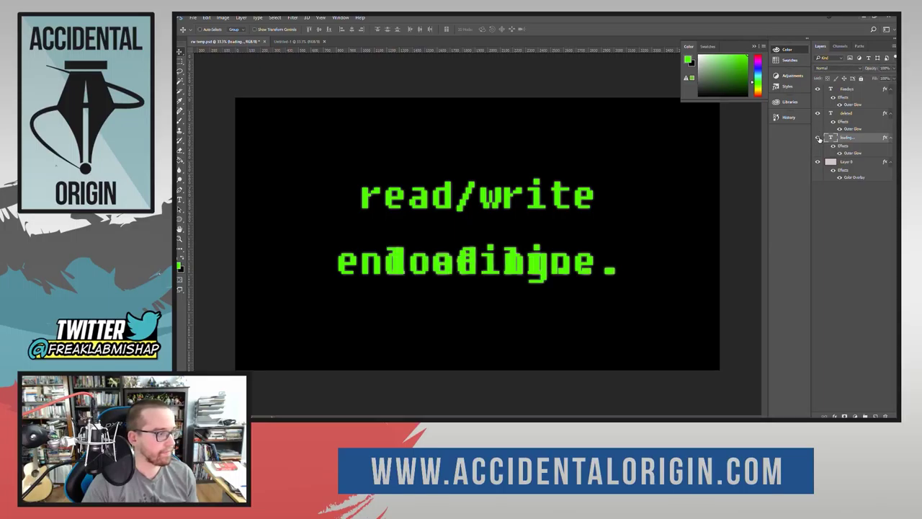
{"action": "left_click", "coordinate": [818, 114]}
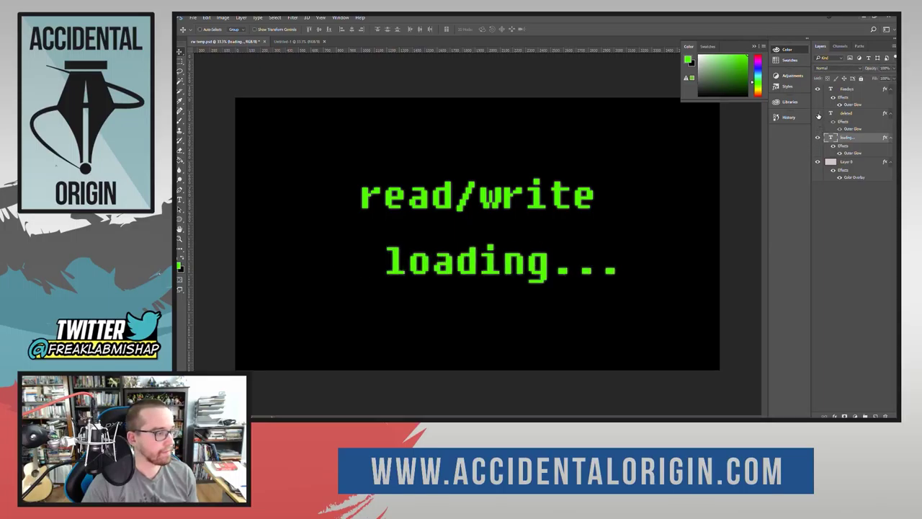
{"action": "left_click", "coordinate": [817, 114]}
{"action": "left_click", "coordinate": [818, 114]}
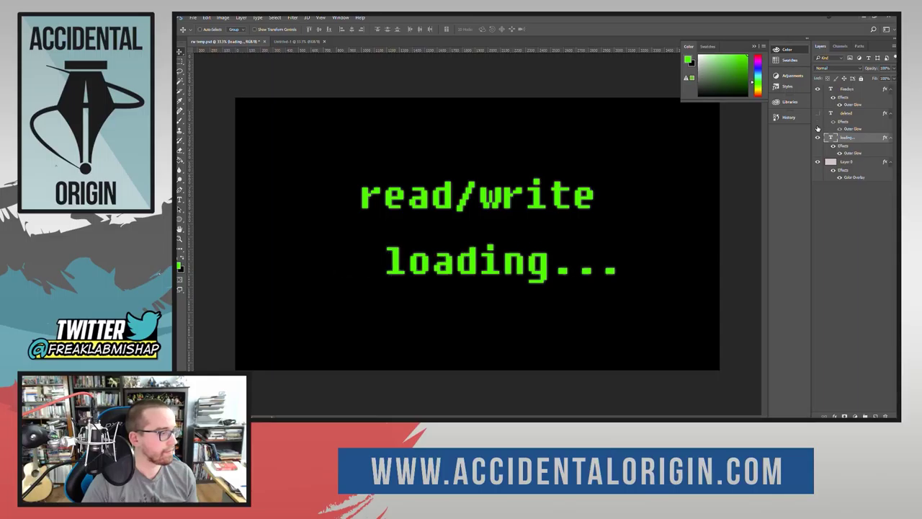
{"action": "left_click", "coordinate": [818, 114]}
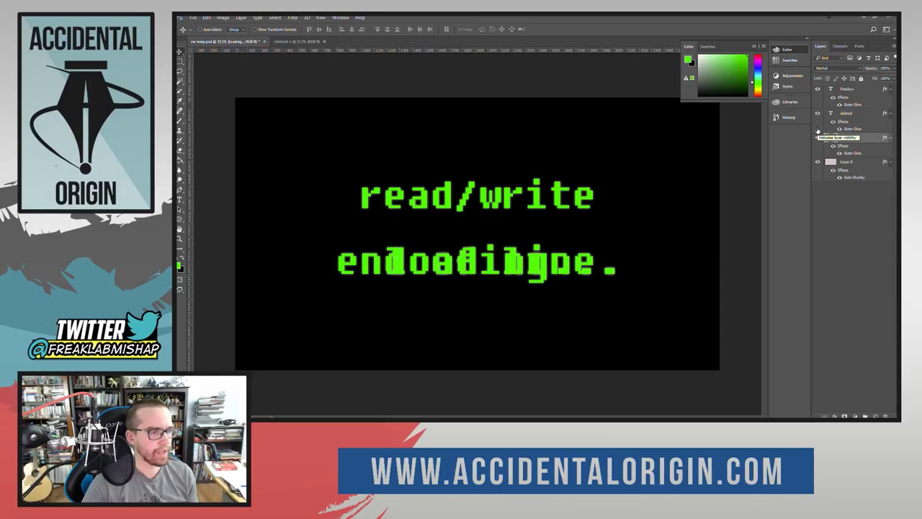
{"action": "left_click", "coordinate": [818, 138]}
{"action": "left_click", "coordinate": [819, 137]}
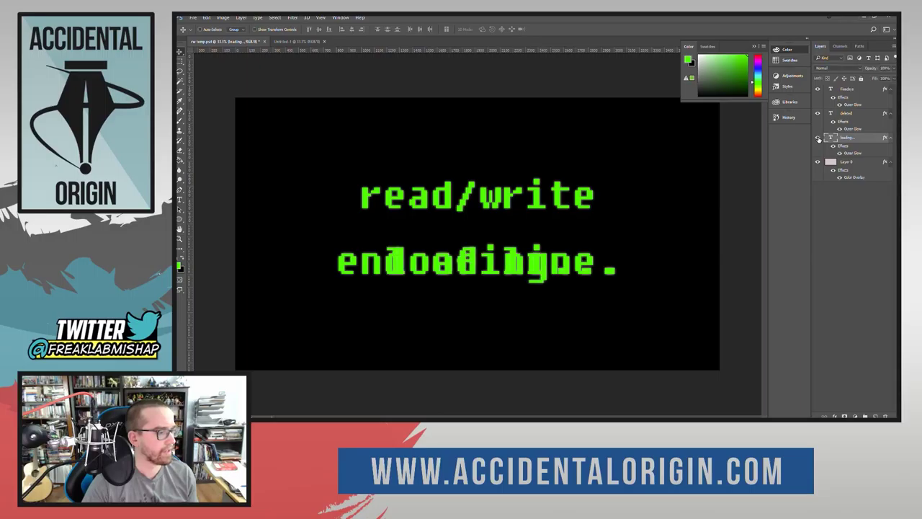
Hide the "loading..." layer and quick-export the image as PNG, replacing "rw endofline" in the Overlays folder.
{"action": "left_click", "coordinate": [818, 138]}
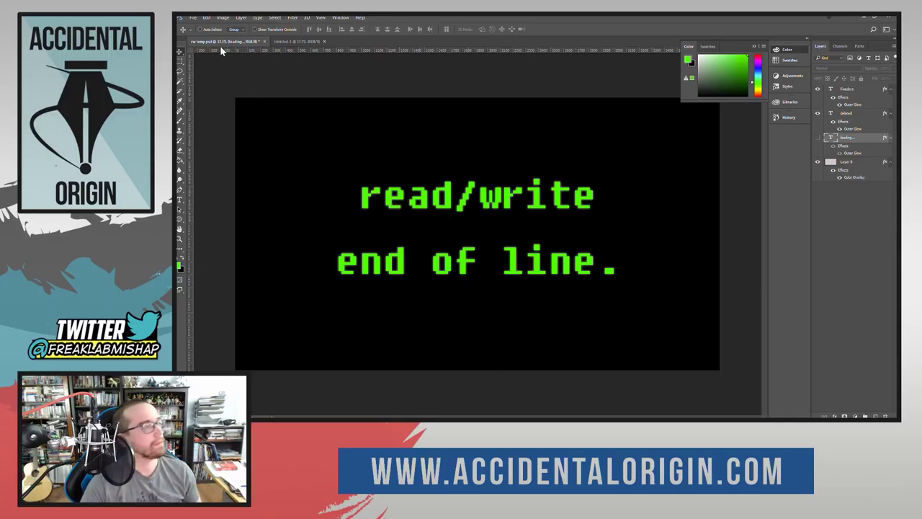
{"action": "left_click", "coordinate": [193, 17]}
{"action": "mouse_move", "coordinate": [280, 181]}
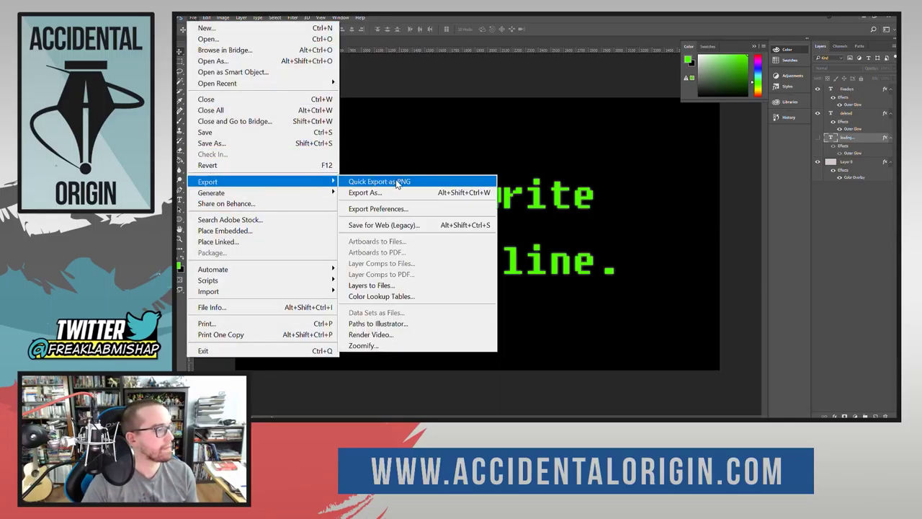
{"action": "left_click", "coordinate": [395, 184]}
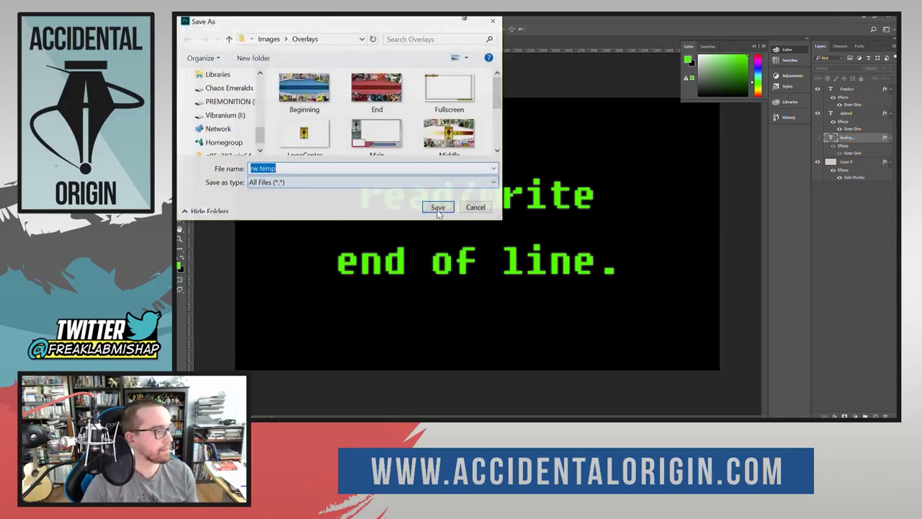
{"action": "scroll", "coordinate": [433, 148], "scroll_direction": "down", "scroll_amount": 1}
{"action": "left_click", "coordinate": [449, 90]}
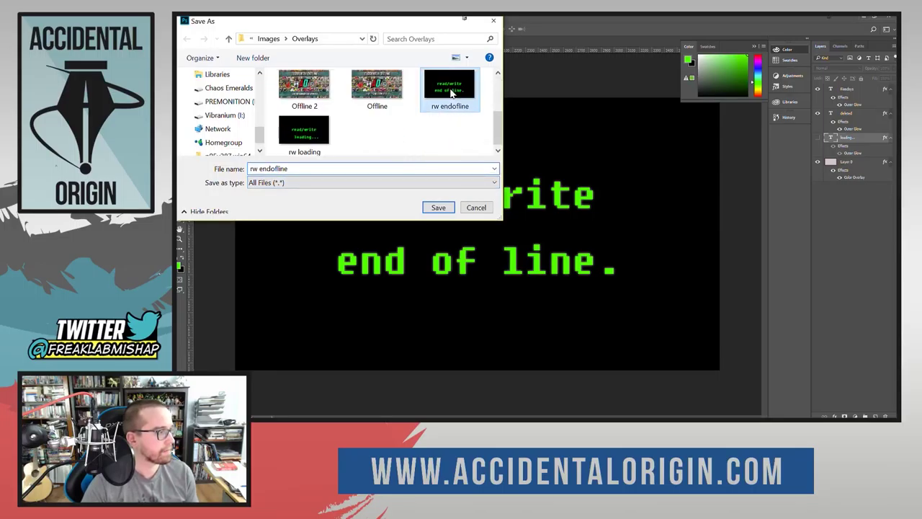
{"action": "left_click", "coordinate": [438, 208]}
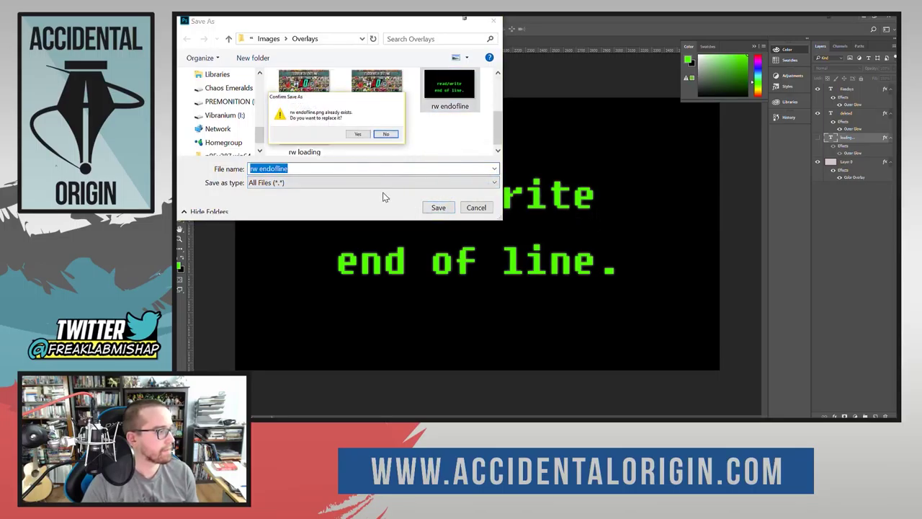
{"action": "left_click", "coordinate": [359, 134]}
Show "loading..." instead of "end of line." and quick-export the image as PNG, replacing "rw loading" in the Overlays folder.
{"action": "left_click", "coordinate": [816, 138]}
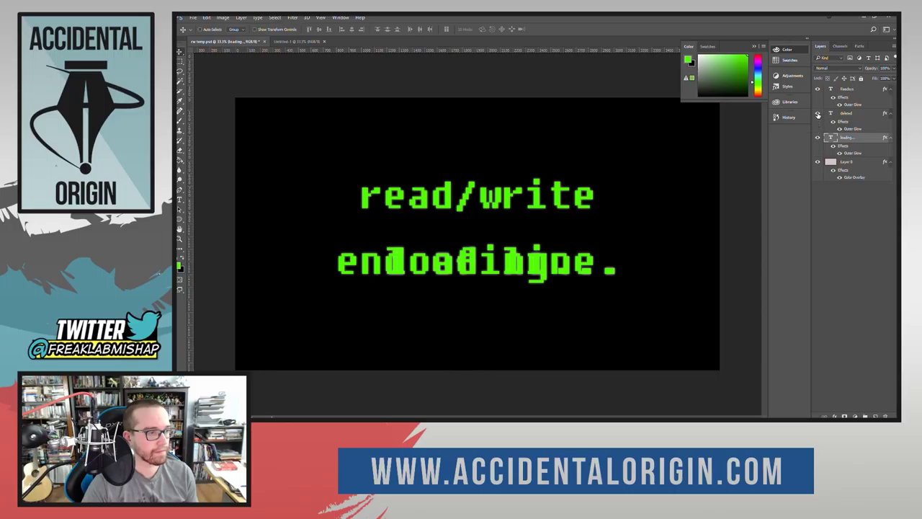
{"action": "left_click", "coordinate": [816, 114]}
{"action": "left_click", "coordinate": [193, 17]}
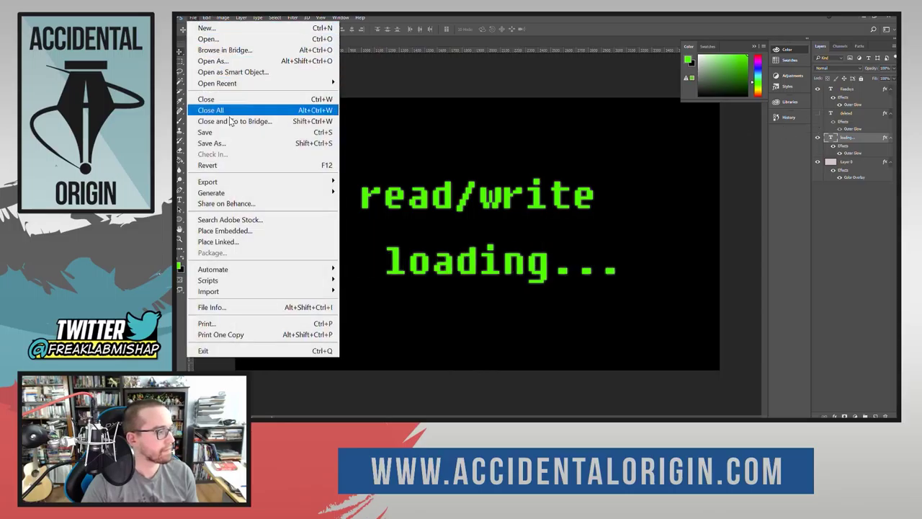
{"action": "mouse_move", "coordinate": [272, 183]}
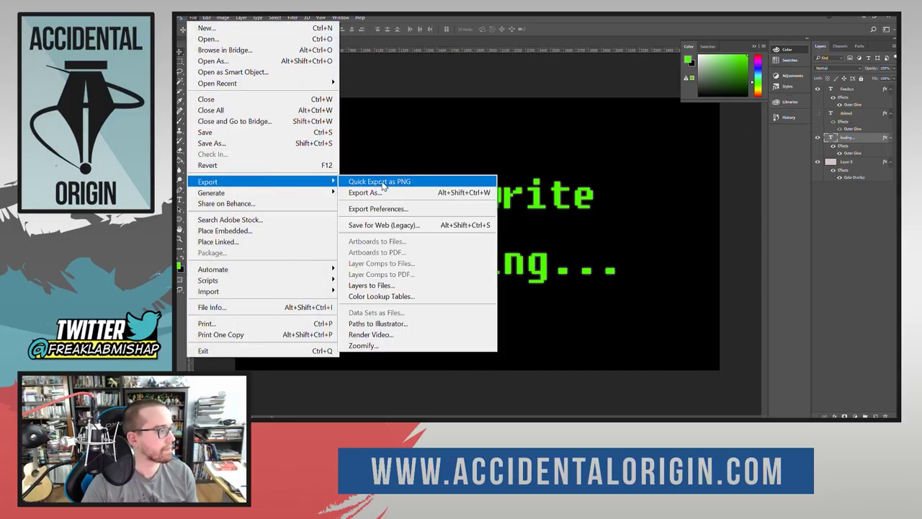
{"action": "left_click", "coordinate": [379, 181]}
{"action": "scroll", "coordinate": [344, 141], "scroll_direction": "down", "scroll_amount": 5}
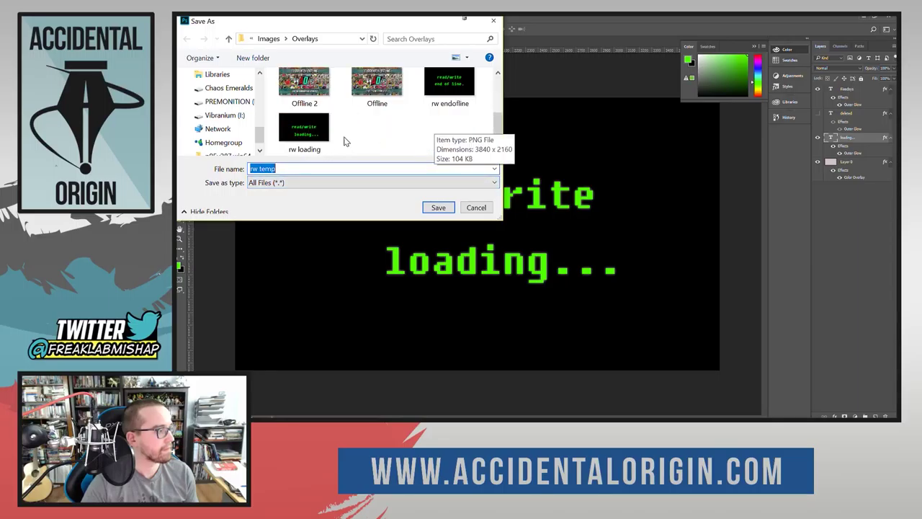
{"action": "left_click", "coordinate": [333, 145]}
{"action": "left_click", "coordinate": [429, 210]}
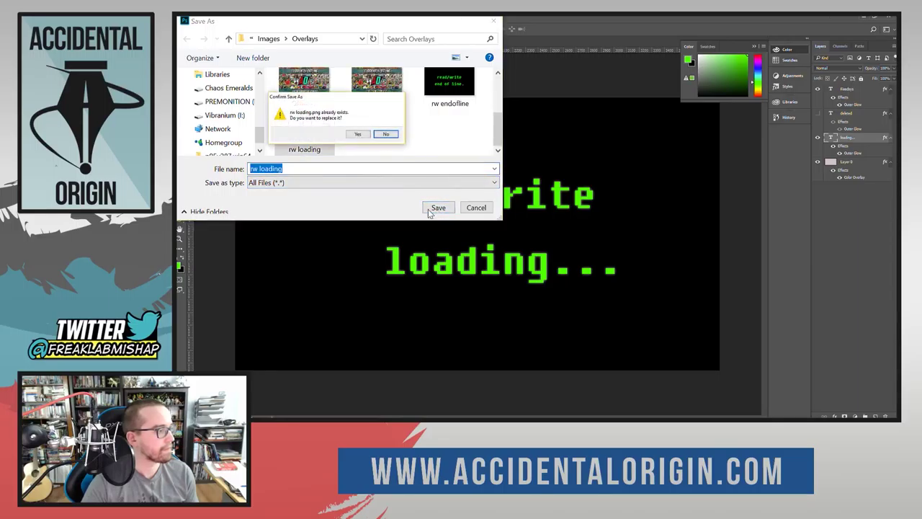
{"action": "left_click", "coordinate": [357, 135]}
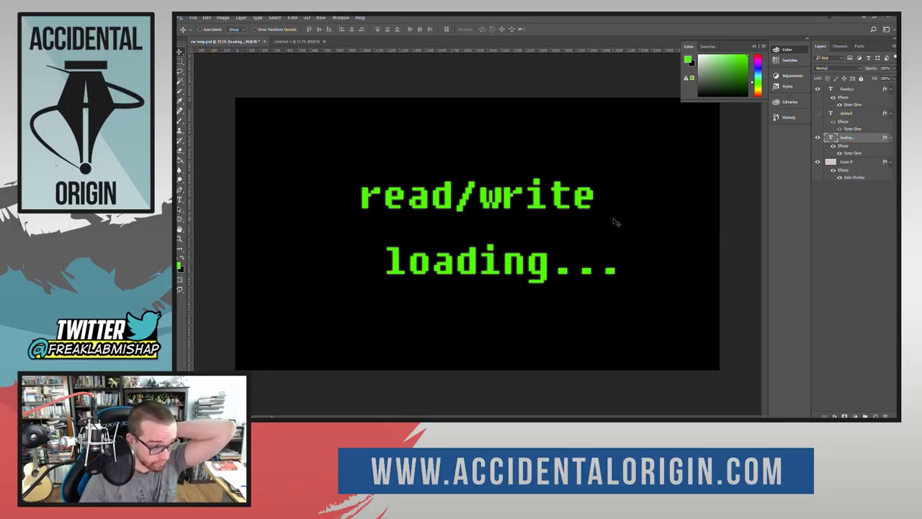
Compare the two lower text lines by toggling their layer visibility, leaving "end of line." shown and "loading..." hidden.
{"action": "left_click", "coordinate": [844, 114]}
{"action": "left_click", "coordinate": [819, 113]}
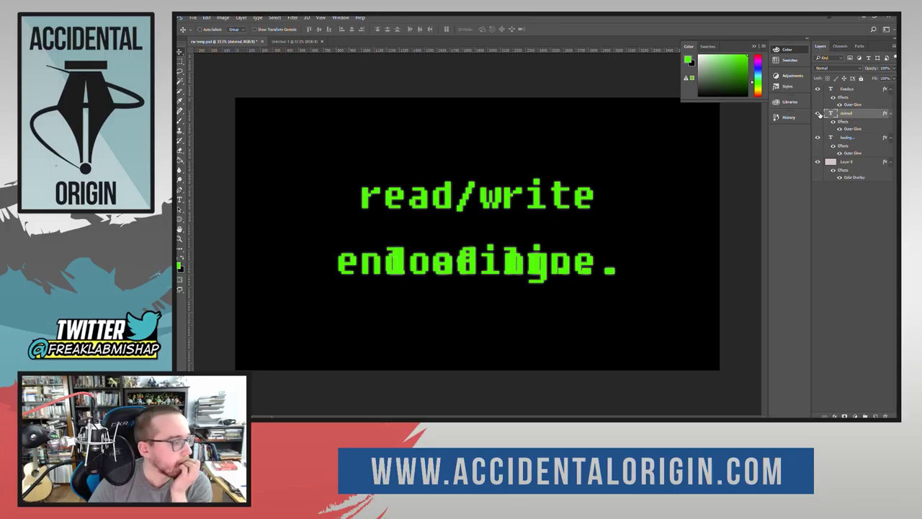
{"action": "left_click", "coordinate": [818, 113]}
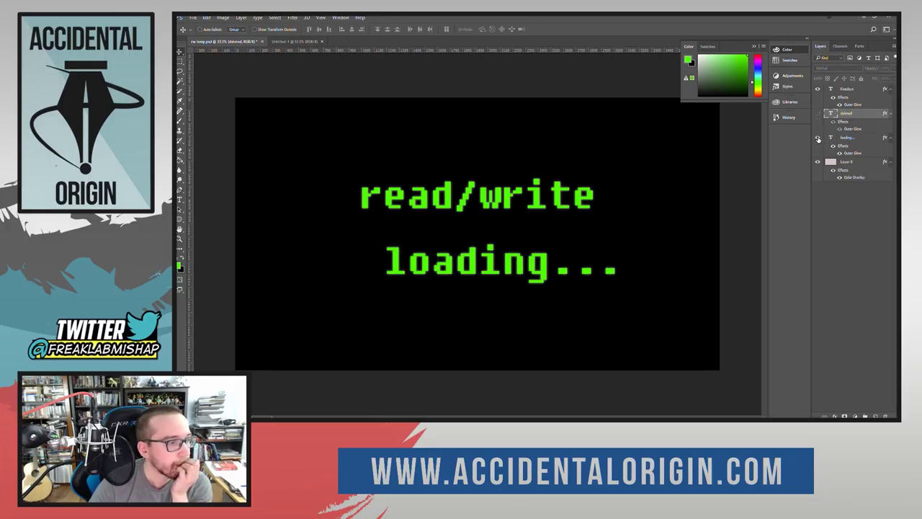
{"action": "left_click", "coordinate": [818, 138]}
{"action": "left_click", "coordinate": [818, 138]}
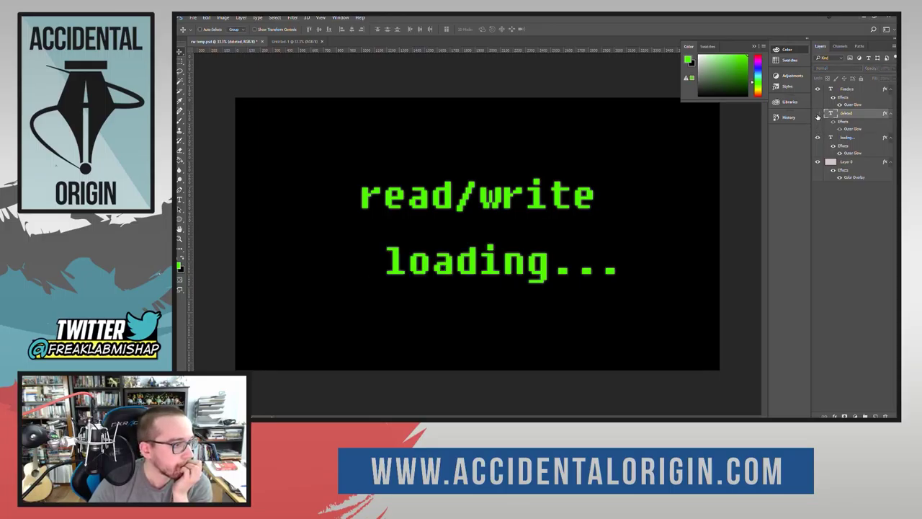
{"action": "left_click", "coordinate": [819, 113]}
{"action": "left_click", "coordinate": [818, 114]}
{"action": "left_click", "coordinate": [819, 137]}
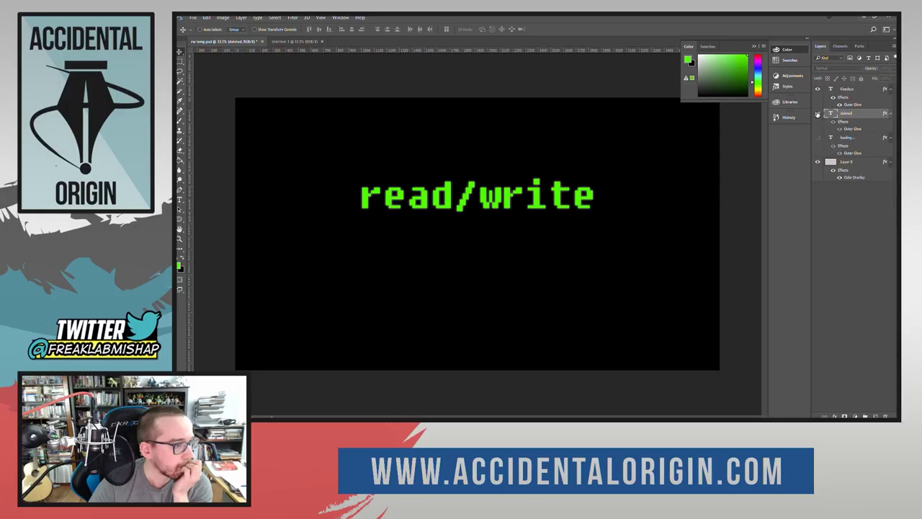
{"action": "left_click", "coordinate": [819, 113]}
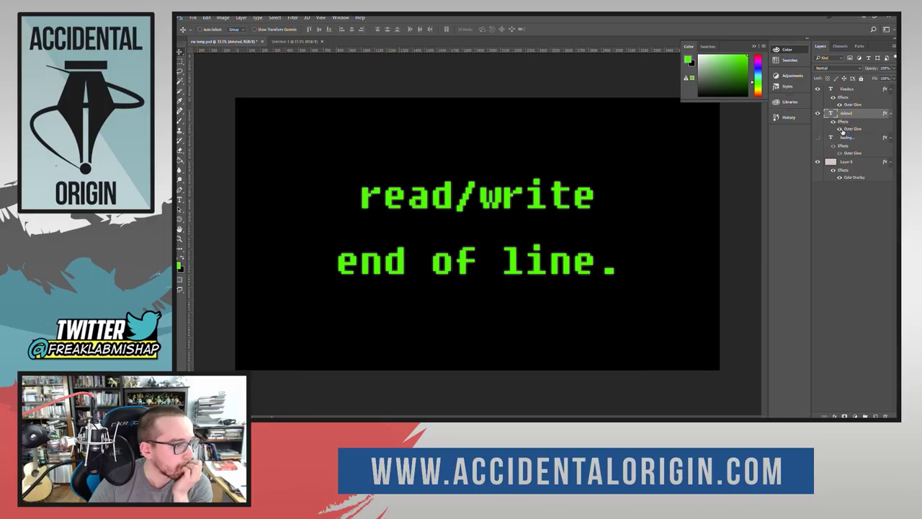
{"action": "left_click", "coordinate": [840, 129]}
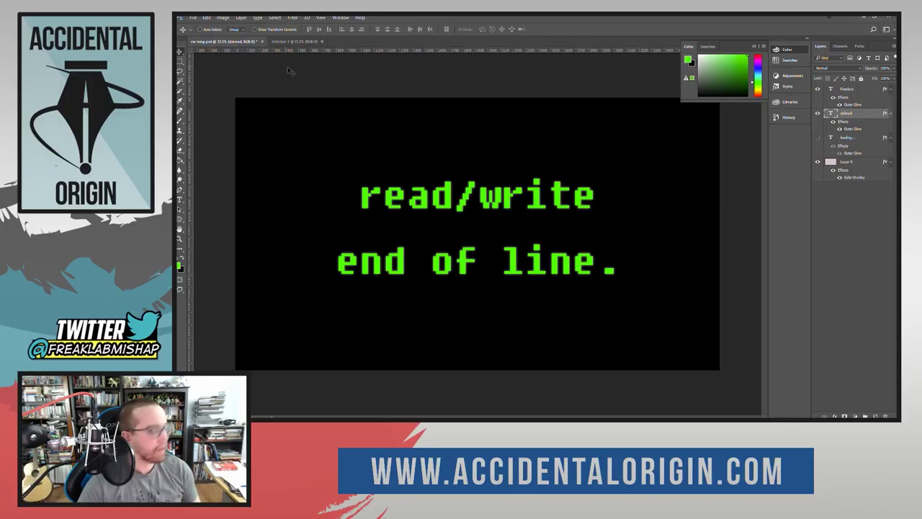
Switch to the Untitled-1 document.
{"action": "left_click", "coordinate": [289, 41]}
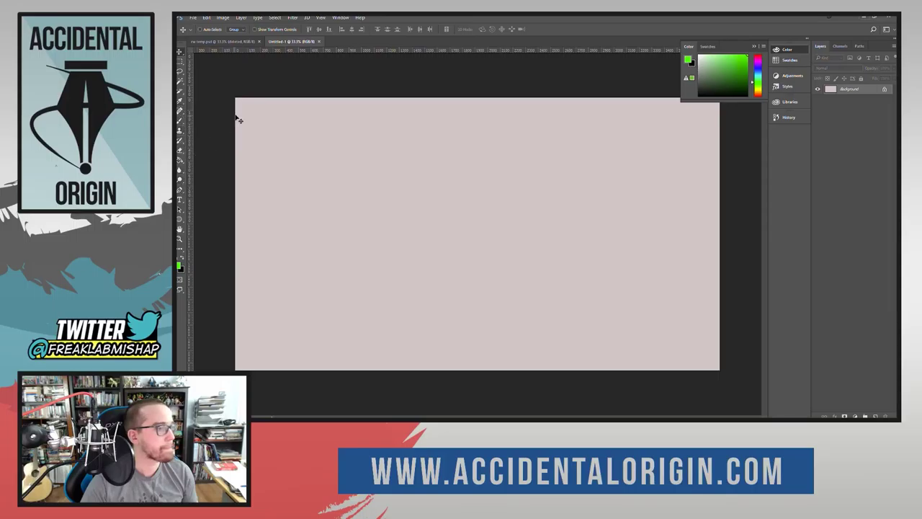
Add an empty layer, and unlock and delete the background layer to leave a transparent canvas.
{"action": "key", "text": "ctrl+shift+alt+n"}
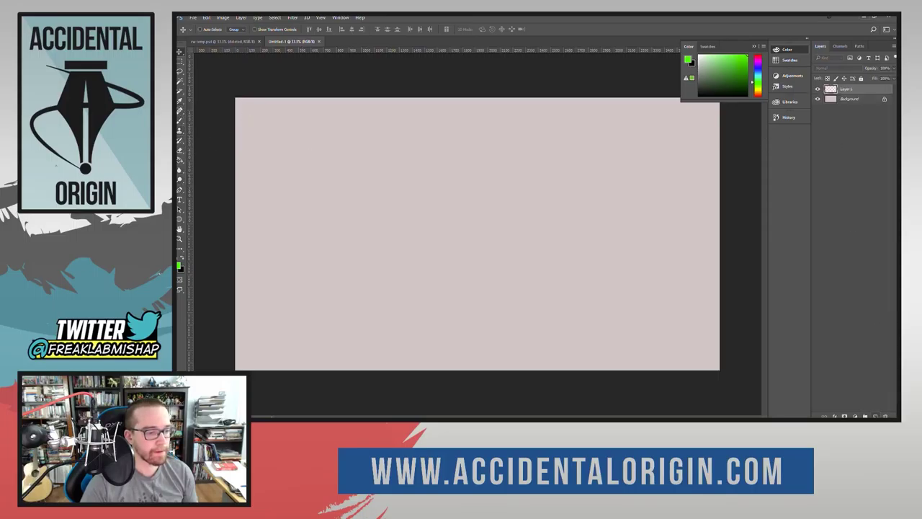
{"action": "left_click", "coordinate": [223, 17]}
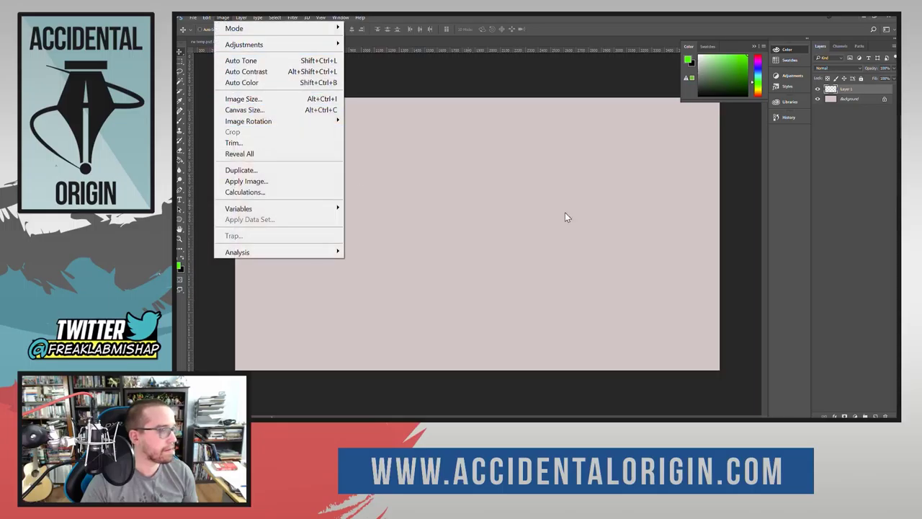
{"action": "left_click", "coordinate": [850, 107]}
{"action": "left_click", "coordinate": [849, 101]}
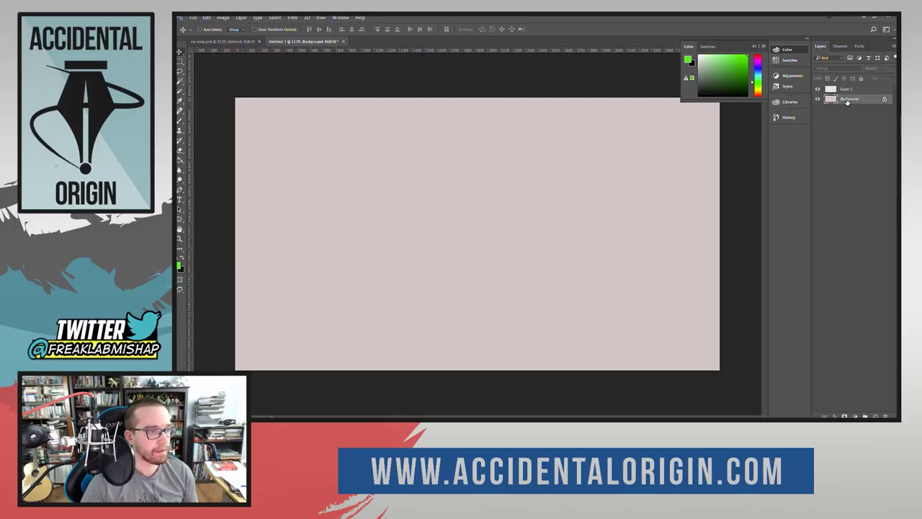
{"action": "left_click", "coordinate": [883, 100]}
{"action": "key", "text": "h"}
{"action": "double_click", "coordinate": [868, 99]}
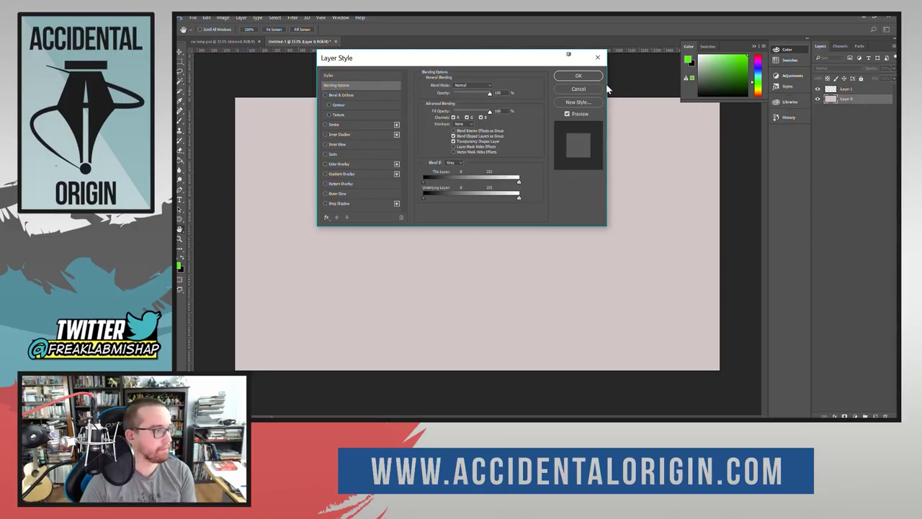
{"action": "left_click", "coordinate": [580, 76]}
{"action": "key", "text": "v"}
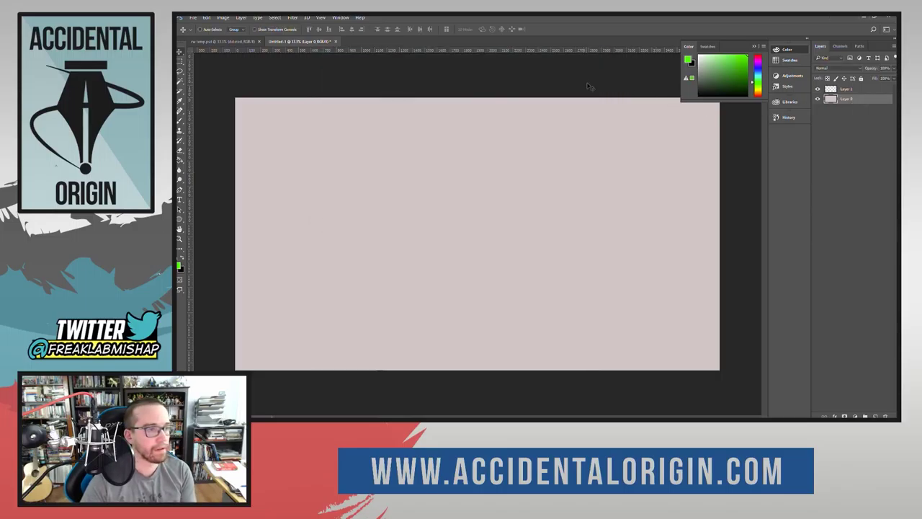
{"action": "key", "text": "Delete"}
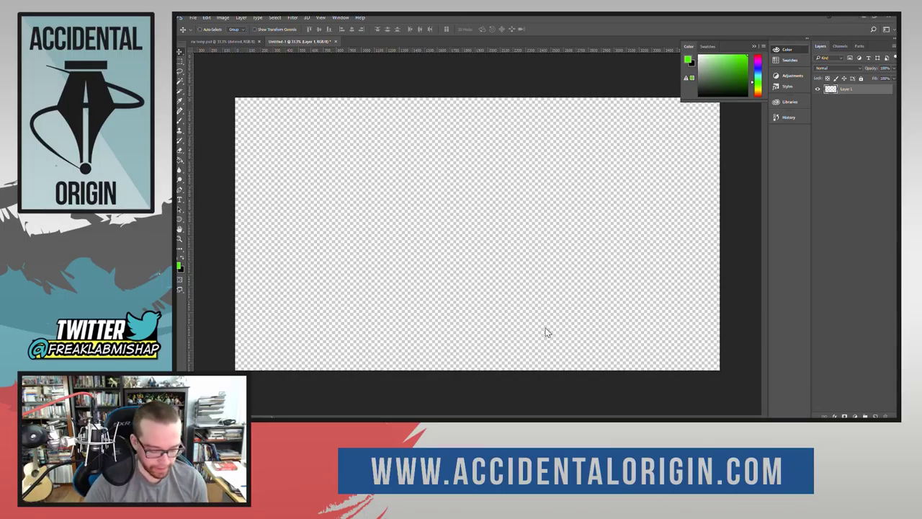
Draw a full-height rectangle shape about 234 px wide along the canvas's left edge.
{"action": "key", "text": "u"}
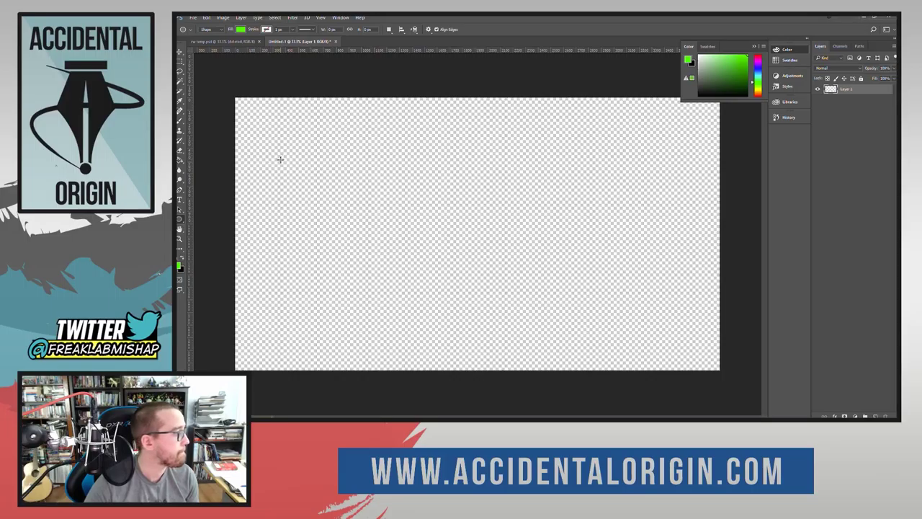
{"action": "left_click", "coordinate": [180, 225]}
{"action": "left_click", "coordinate": [210, 218]}
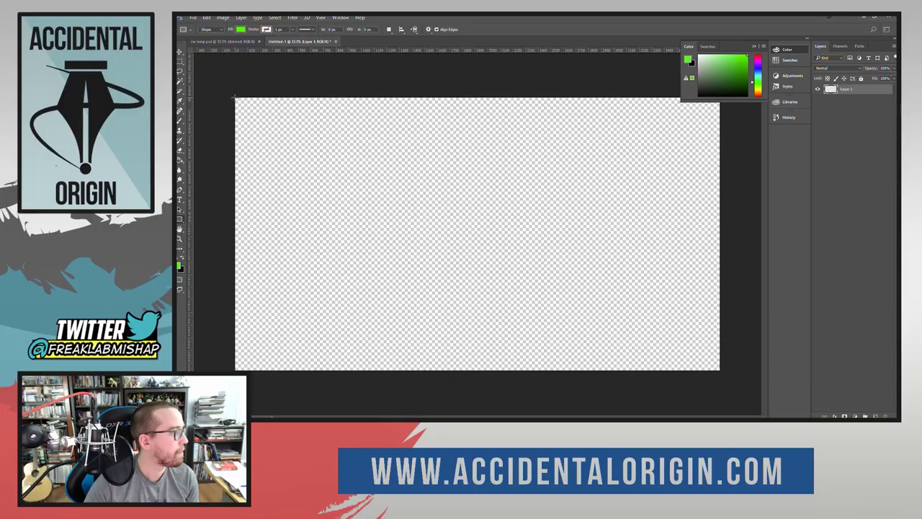
{"action": "left_click_drag", "start_coordinate": [233, 97], "coordinate": [265, 370]}
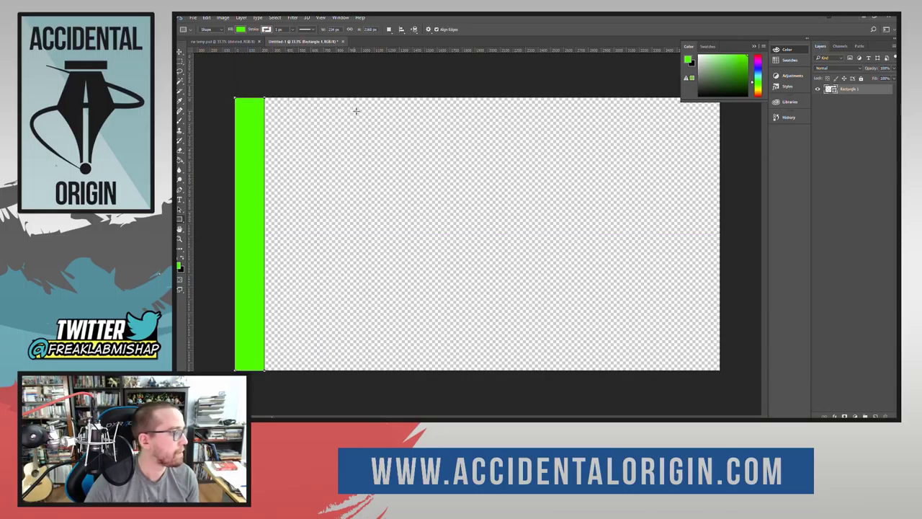
Change the rectangle's fill color to black.
{"action": "left_click", "coordinate": [714, 60]}
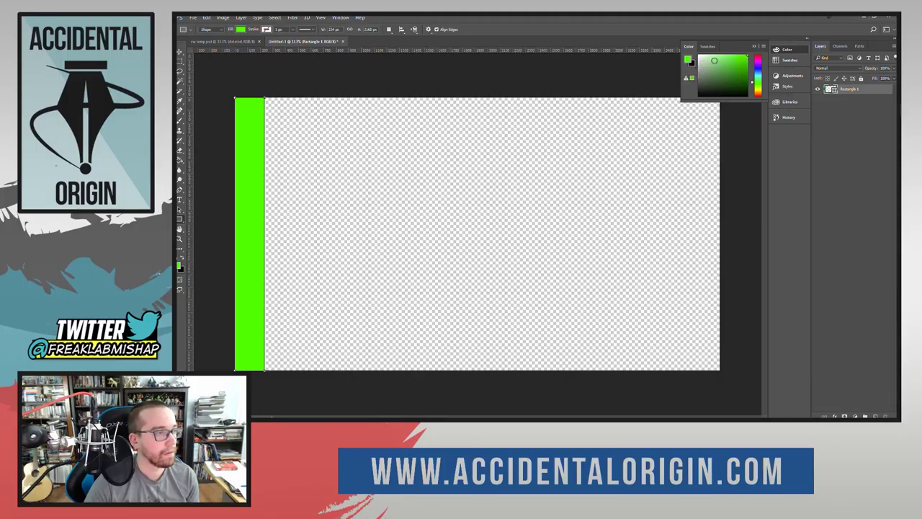
{"action": "left_click", "coordinate": [692, 64]}
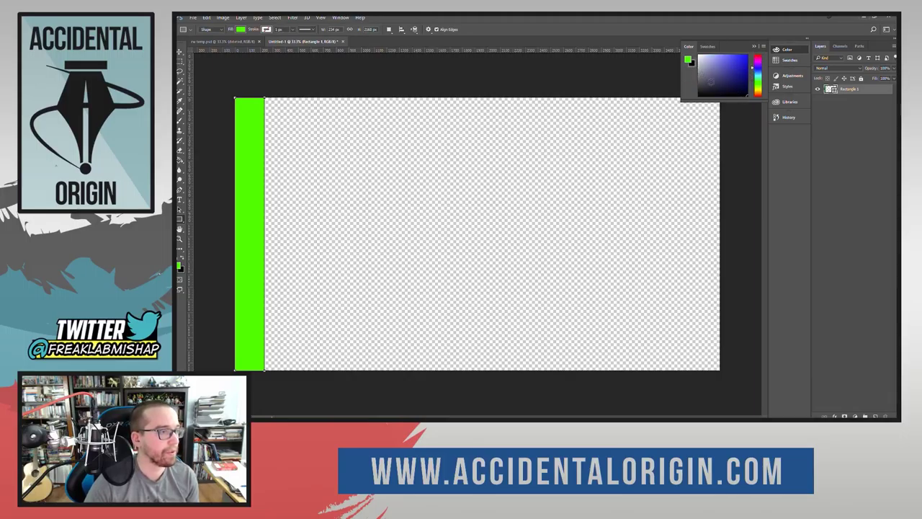
{"action": "left_click", "coordinate": [240, 29]}
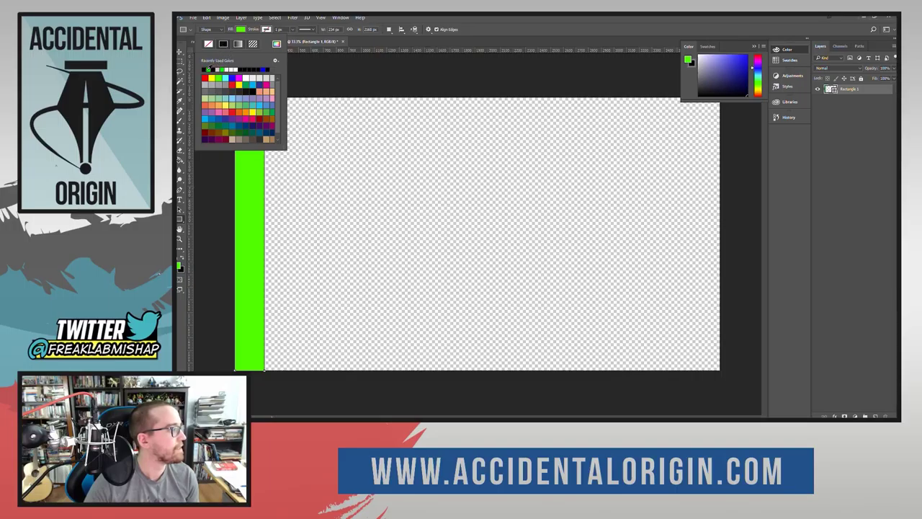
{"action": "left_click", "coordinate": [206, 68]}
{"action": "left_click", "coordinate": [319, 76]}
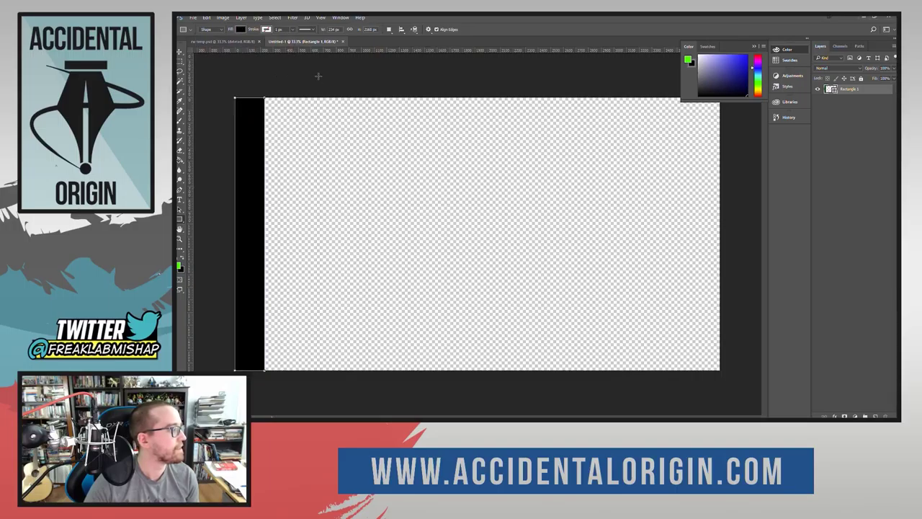
Add a second black bar of the same size and place it flush against the canvas's right edge.
{"action": "left_click", "coordinate": [308, 139]}
{"action": "left_click", "coordinate": [511, 138]}
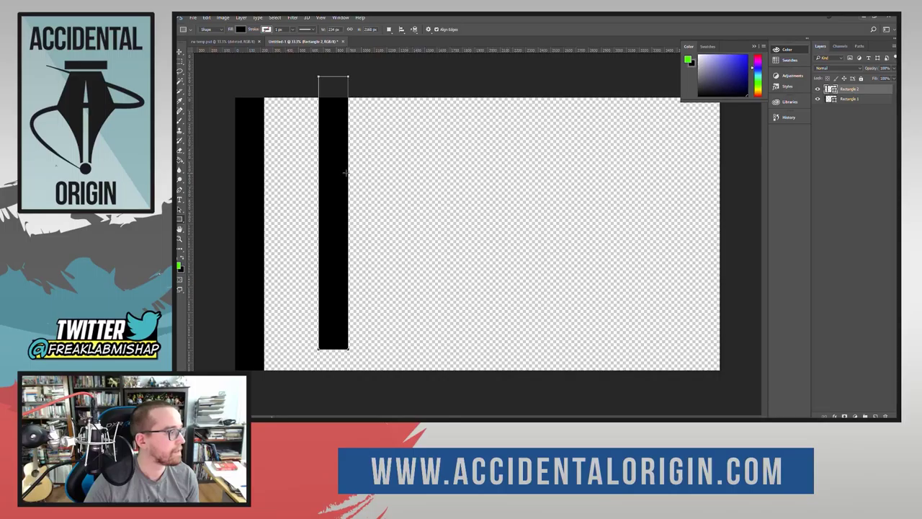
{"action": "left_click", "coordinate": [180, 51]}
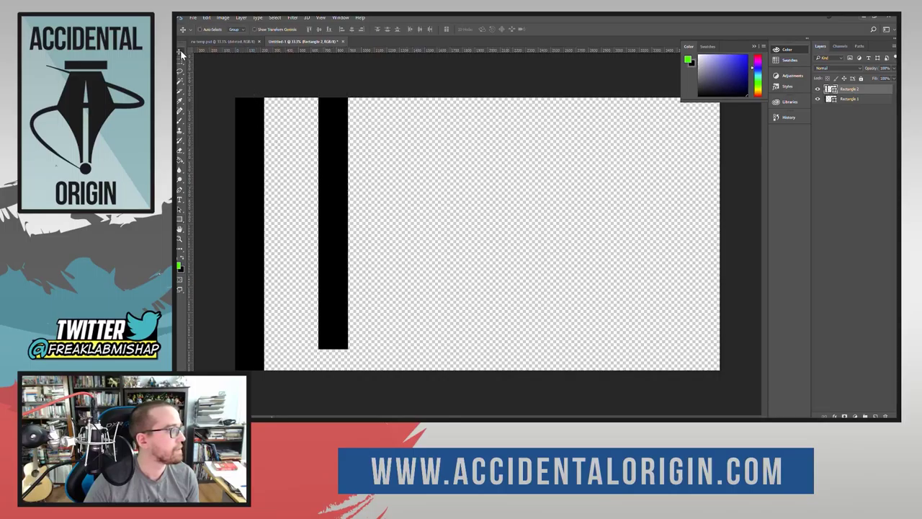
{"action": "left_click_drag", "start_coordinate": [337, 161], "coordinate": [709, 180]}
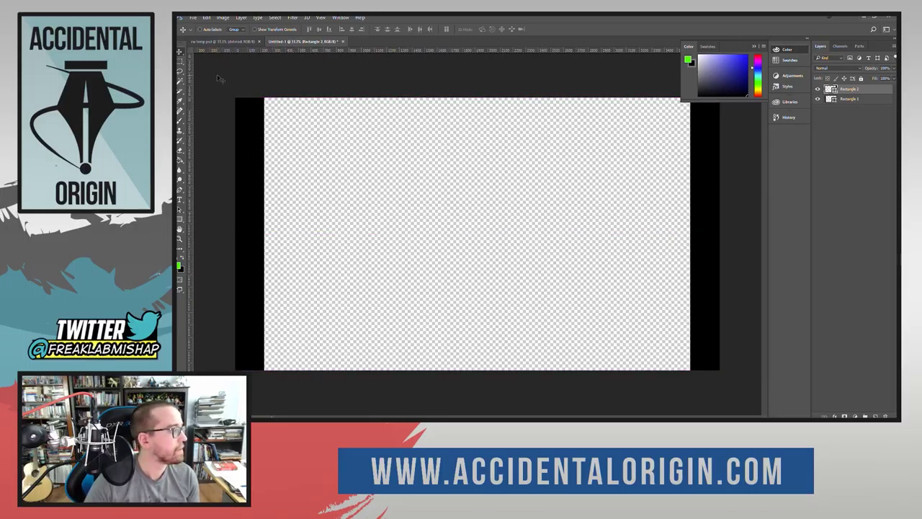
Scale the left bar's width to 102% with the Scale transform and apply it.
{"action": "left_click", "coordinate": [843, 99]}
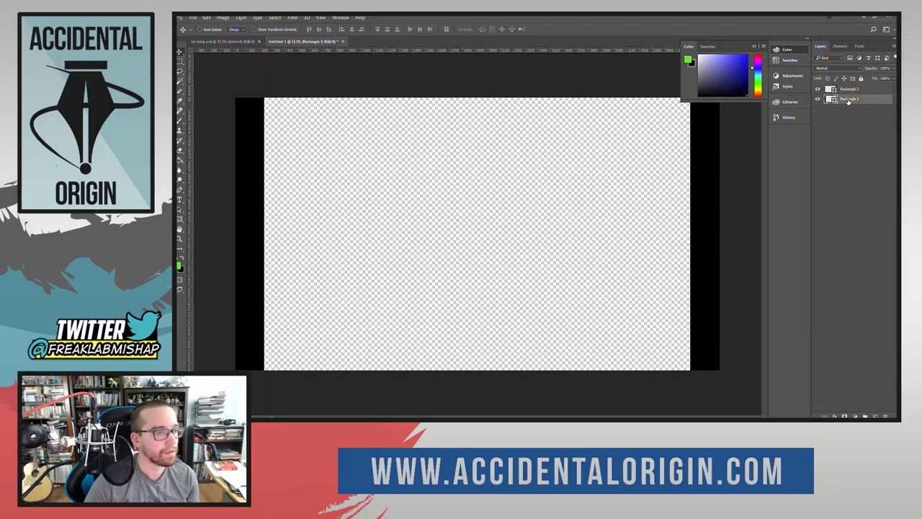
{"action": "left_click", "coordinate": [223, 17]}
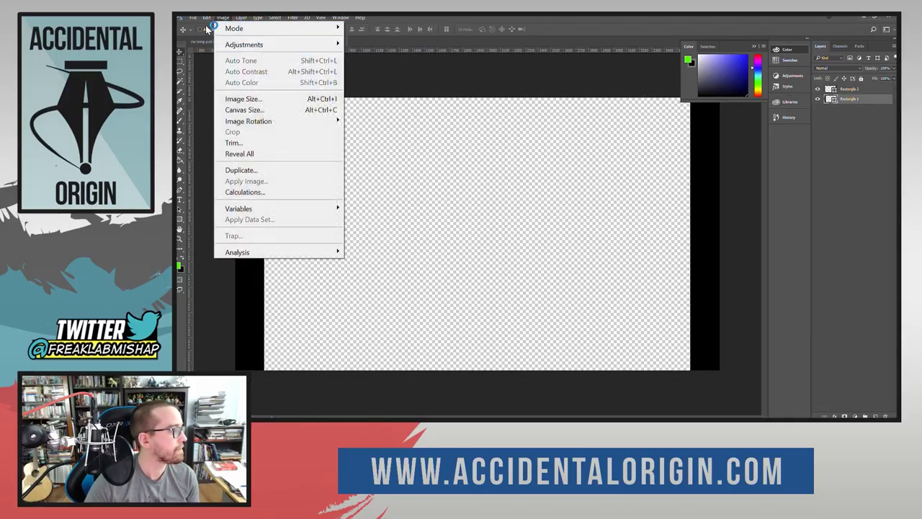
{"action": "mouse_move", "coordinate": [207, 17]}
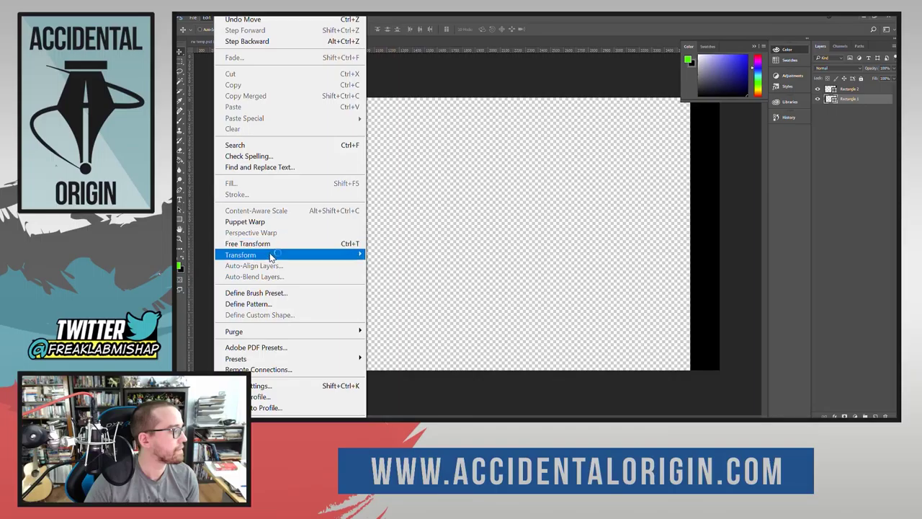
{"action": "mouse_move", "coordinate": [301, 255]}
{"action": "left_click", "coordinate": [411, 270]}
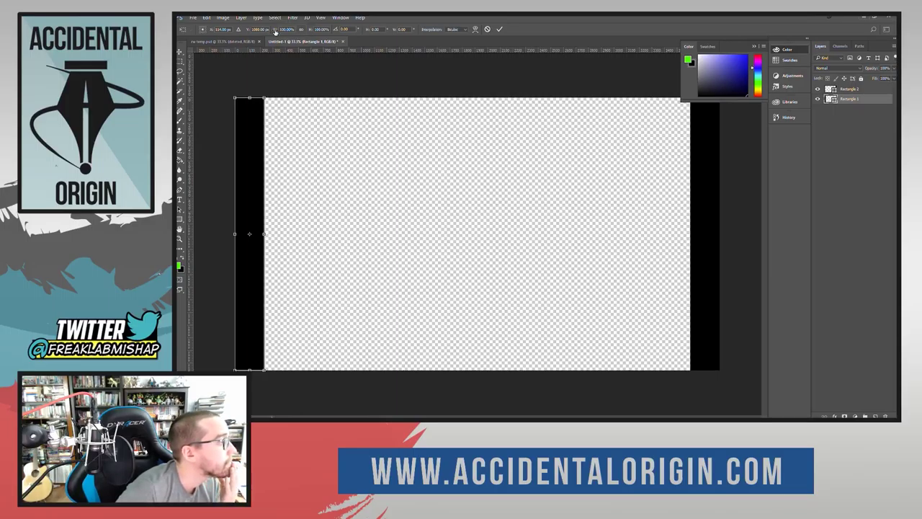
{"action": "left_click", "coordinate": [310, 31]}
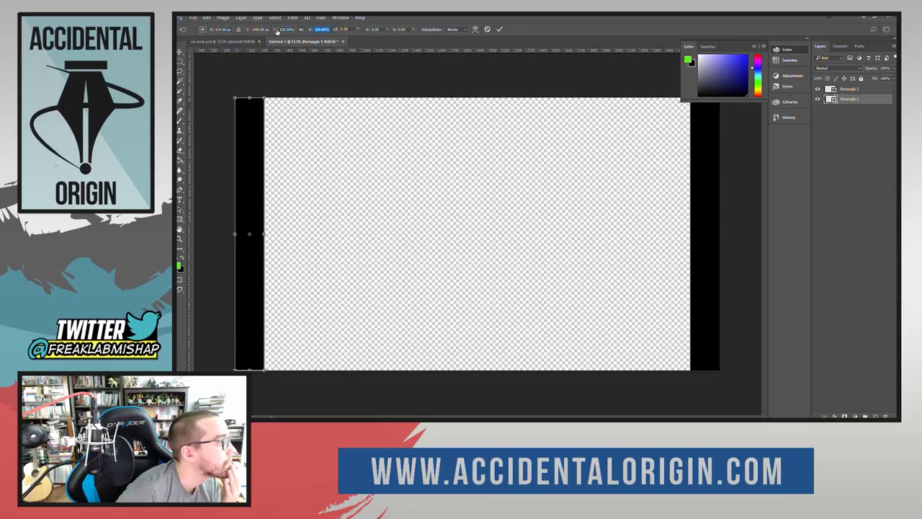
{"action": "left_click_drag", "start_coordinate": [277, 31], "coordinate": [278, 31]}
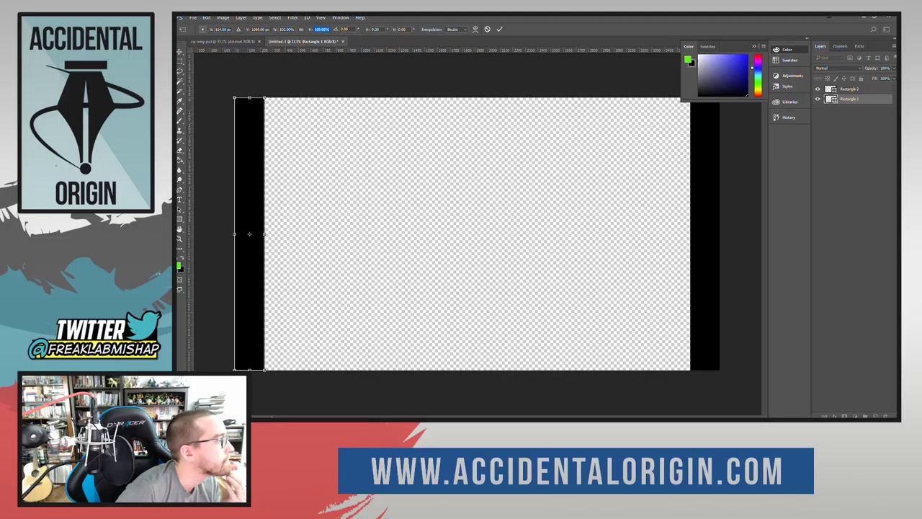
{"action": "left_click", "coordinate": [206, 18]}
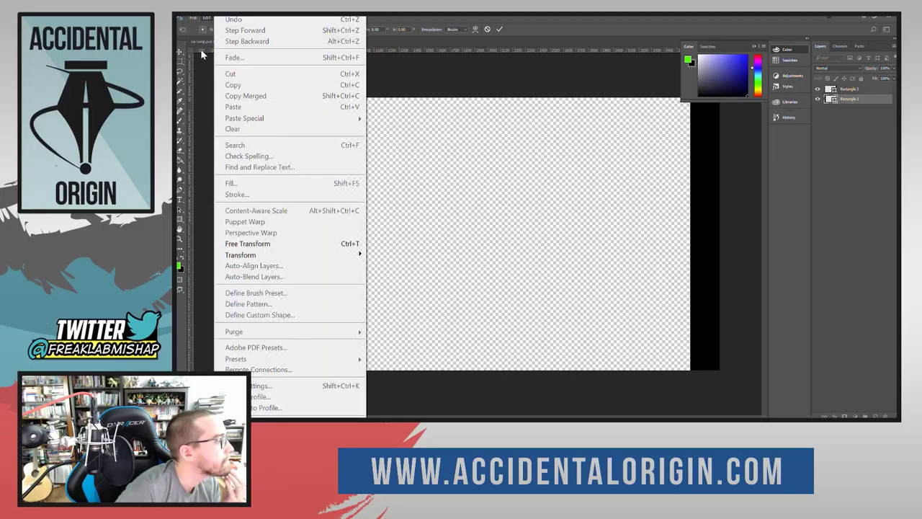
{"action": "key", "text": "Escape"}
{"action": "left_click", "coordinate": [222, 18]}
{"action": "mouse_move", "coordinate": [241, 18]}
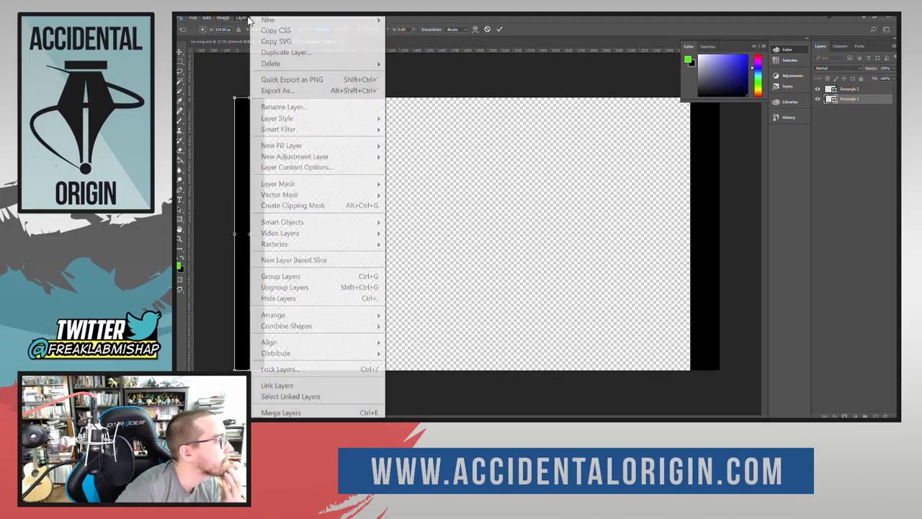
{"action": "key", "text": "Escape"}
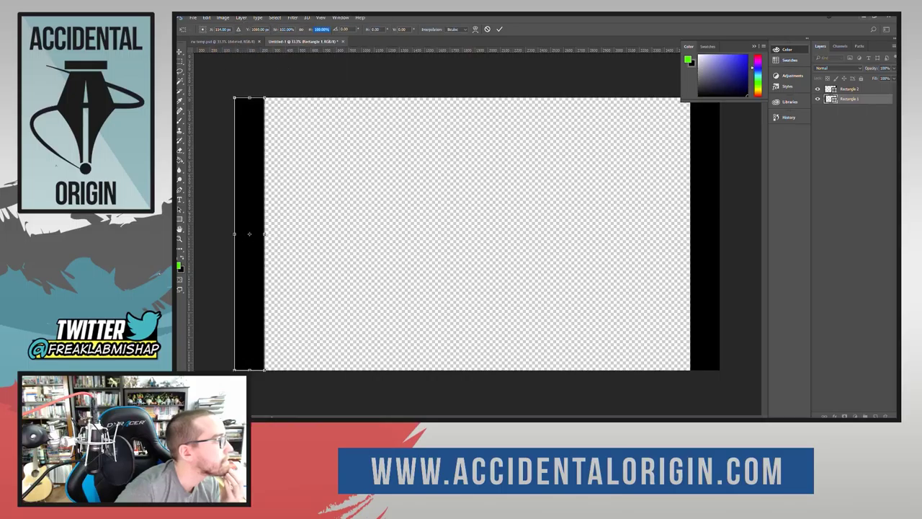
{"action": "left_click", "coordinate": [497, 29]}
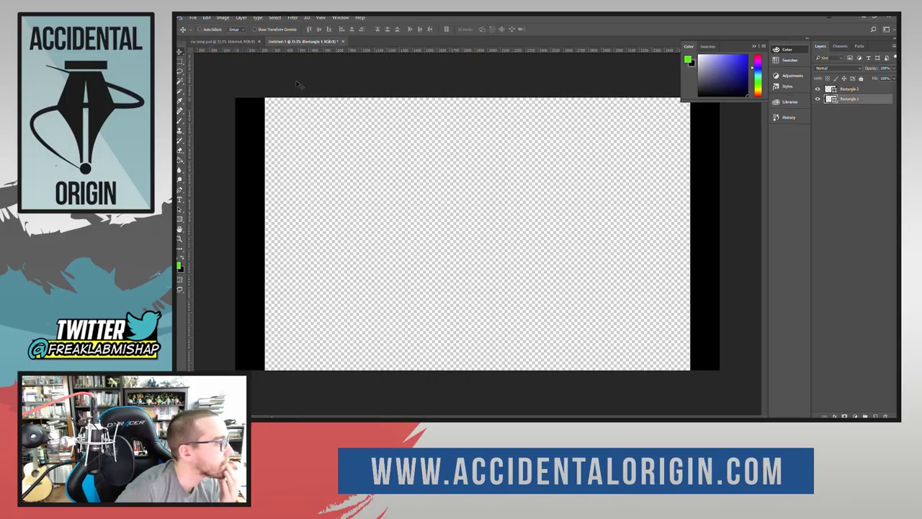
{"action": "left_click", "coordinate": [223, 17]}
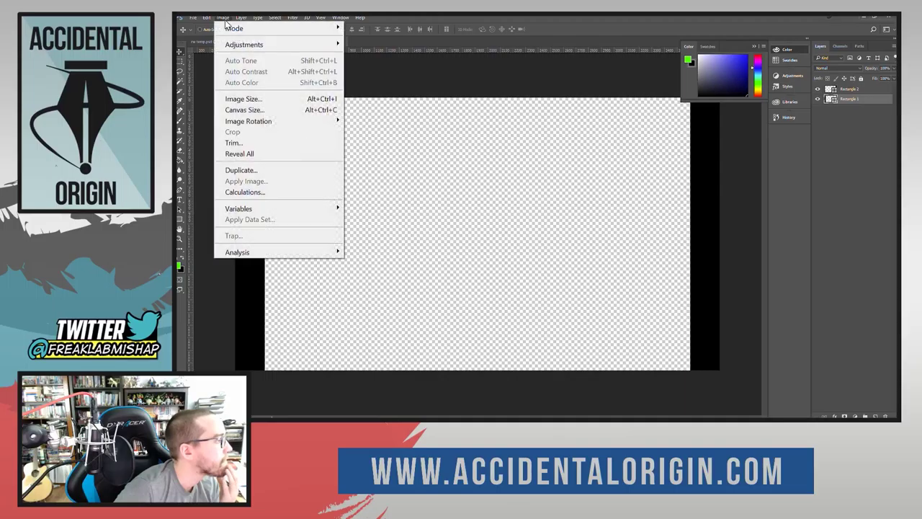
{"action": "mouse_move", "coordinate": [242, 17]}
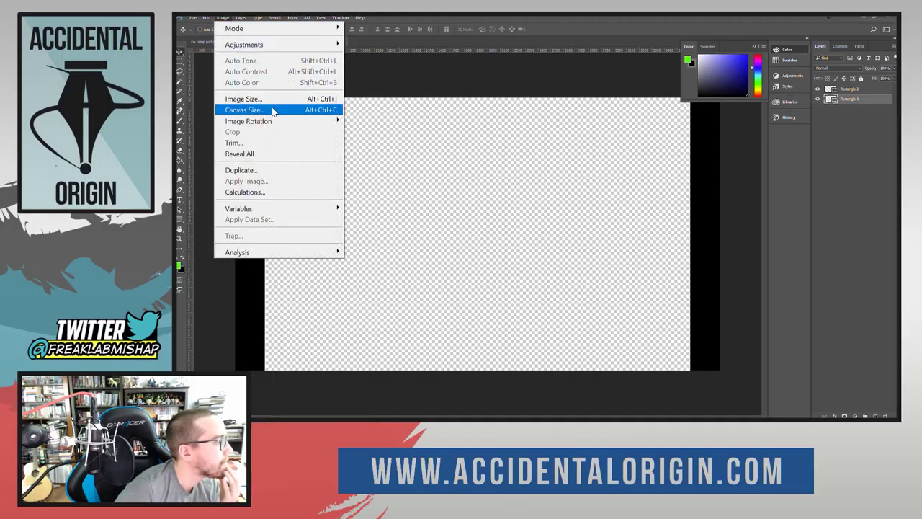
{"action": "mouse_move", "coordinate": [292, 126]}
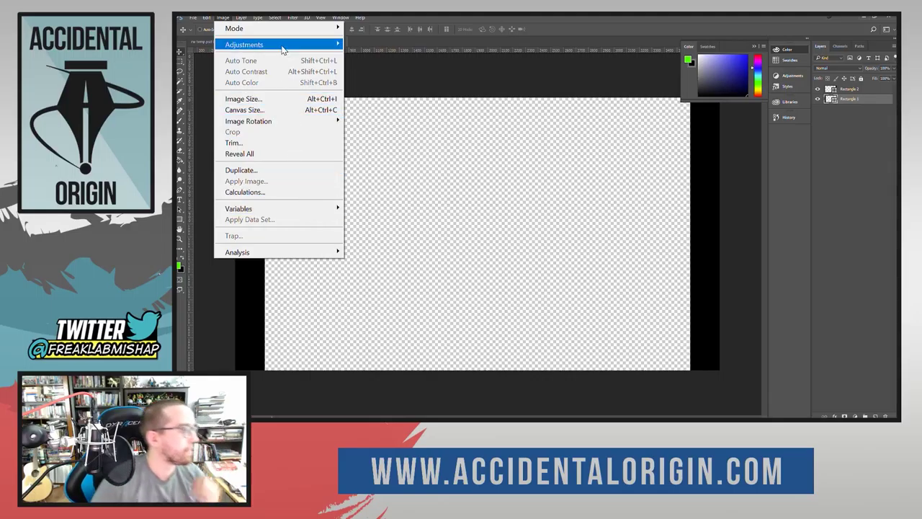
{"action": "mouse_move", "coordinate": [280, 21]}
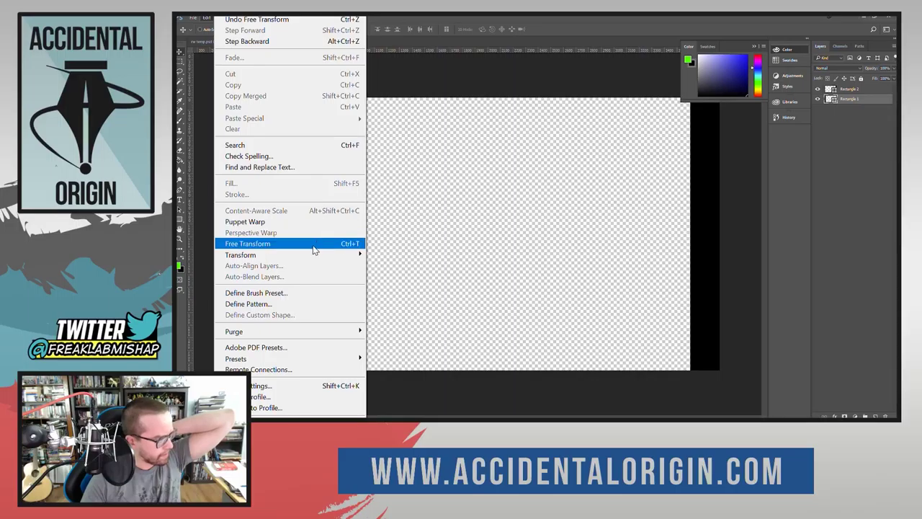
{"action": "mouse_move", "coordinate": [306, 258]}
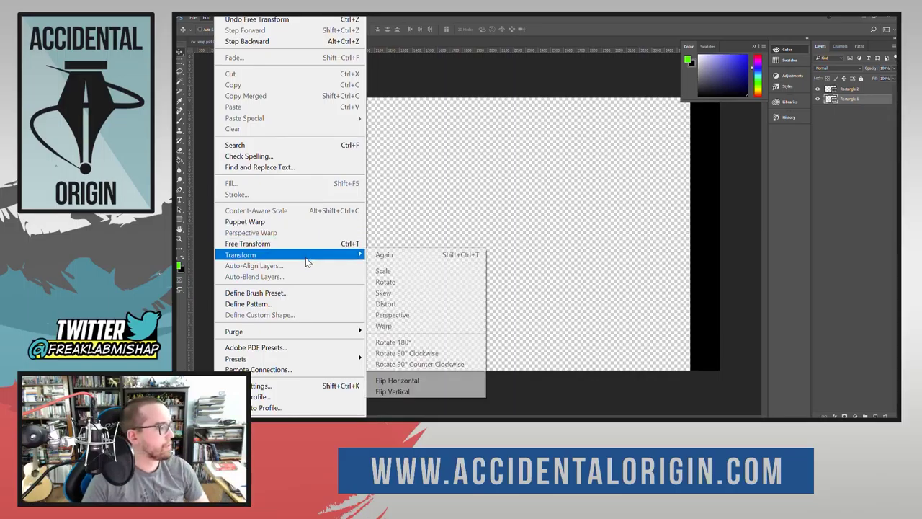
{"action": "left_click", "coordinate": [404, 274]}
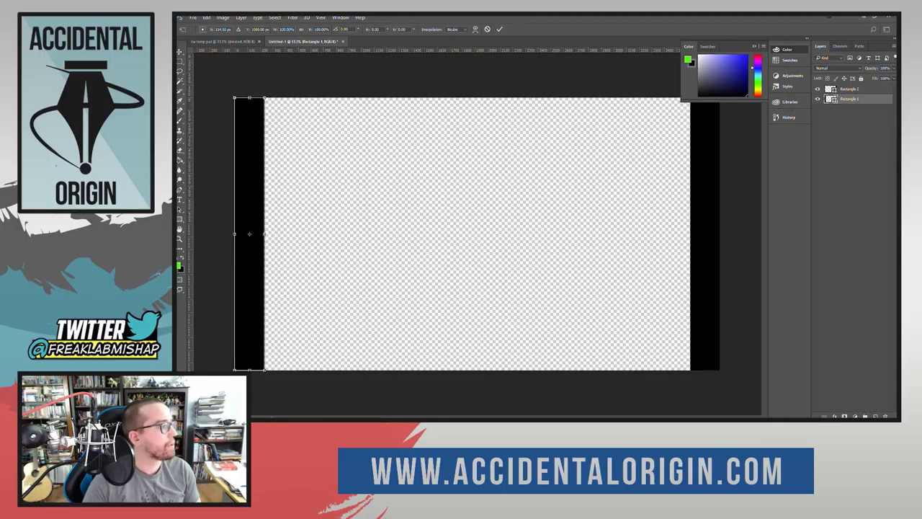
{"action": "left_click", "coordinate": [207, 17]}
{"action": "left_click", "coordinate": [483, 247]}
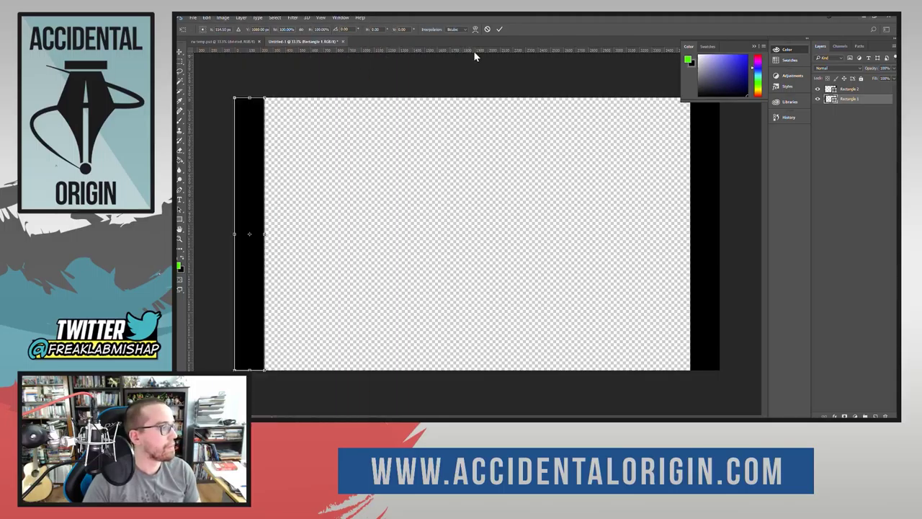
{"action": "left_click", "coordinate": [499, 29]}
{"action": "left_click", "coordinate": [207, 17]}
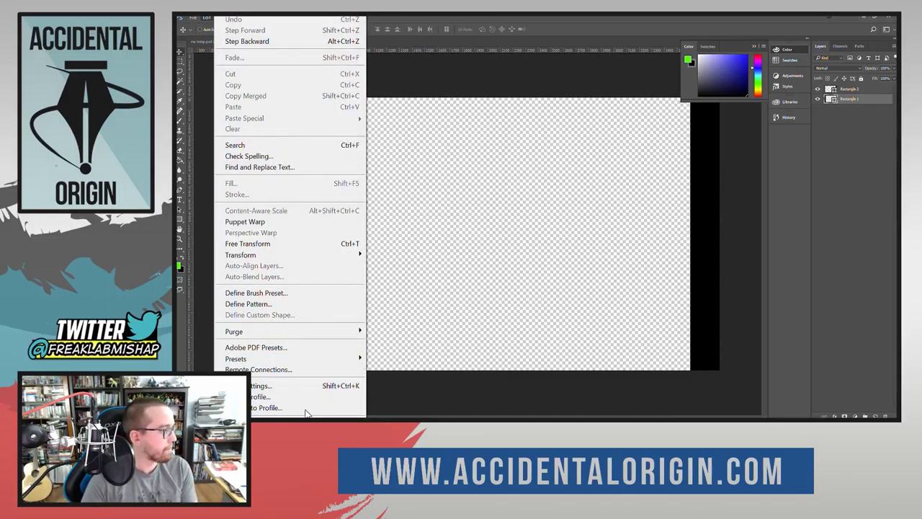
{"action": "key", "text": "Escape"}
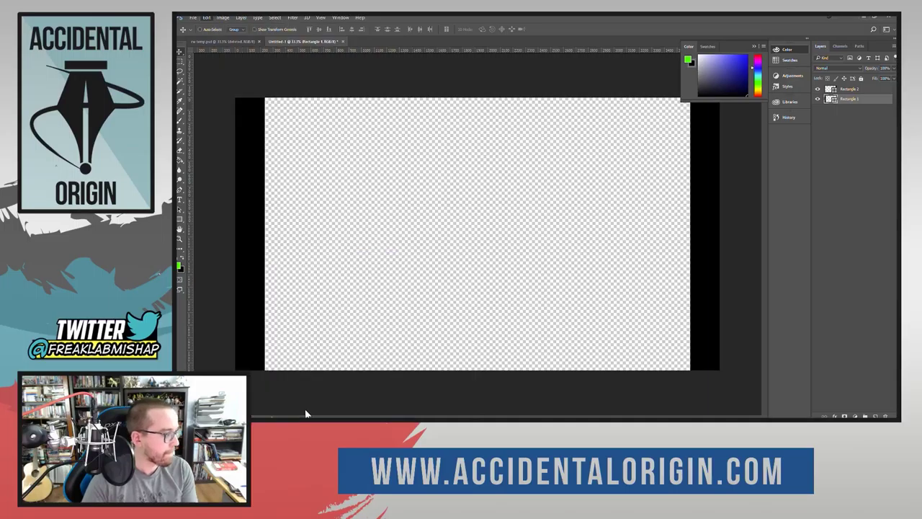
{"action": "key", "text": "i"}
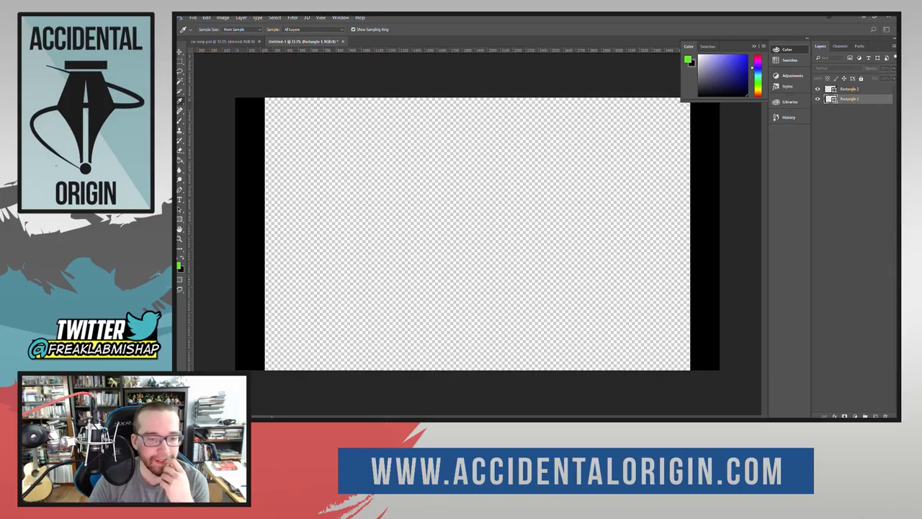
{"action": "key", "text": "v"}
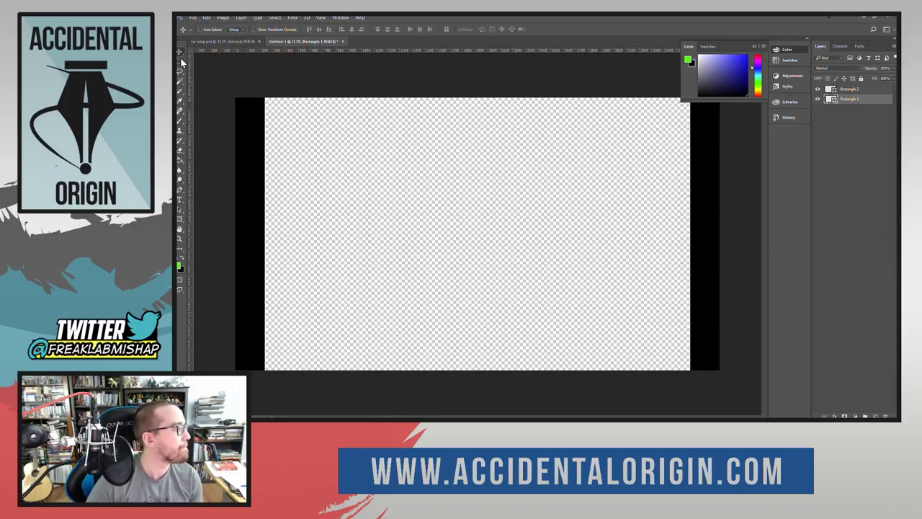
Try to slice off the outer part of the left black bar by drawing a full-height slice over it and widening it slightly.
{"action": "left_click", "coordinate": [180, 94]}
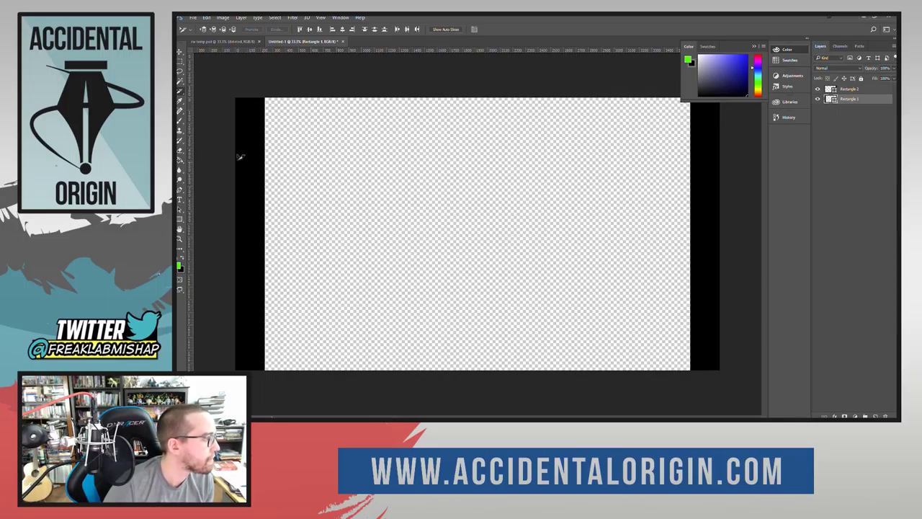
{"action": "left_click", "coordinate": [257, 111]}
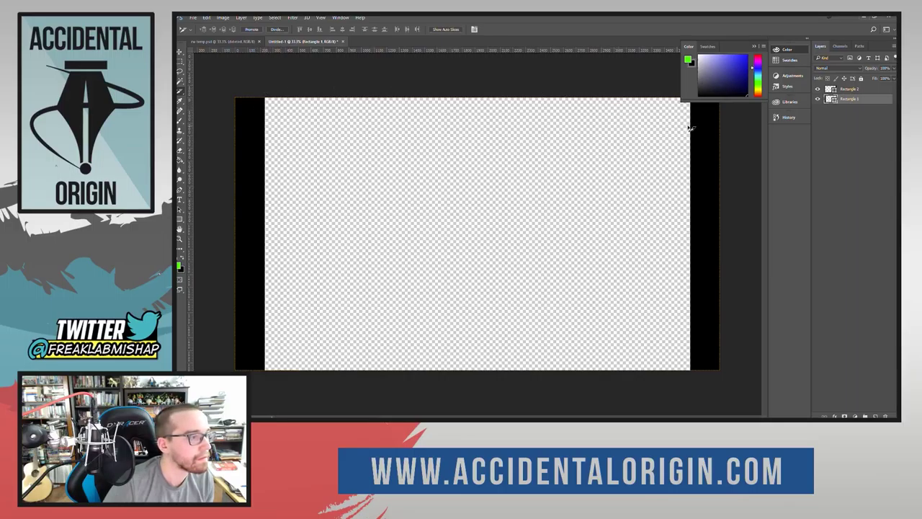
{"action": "left_click", "coordinate": [179, 94]}
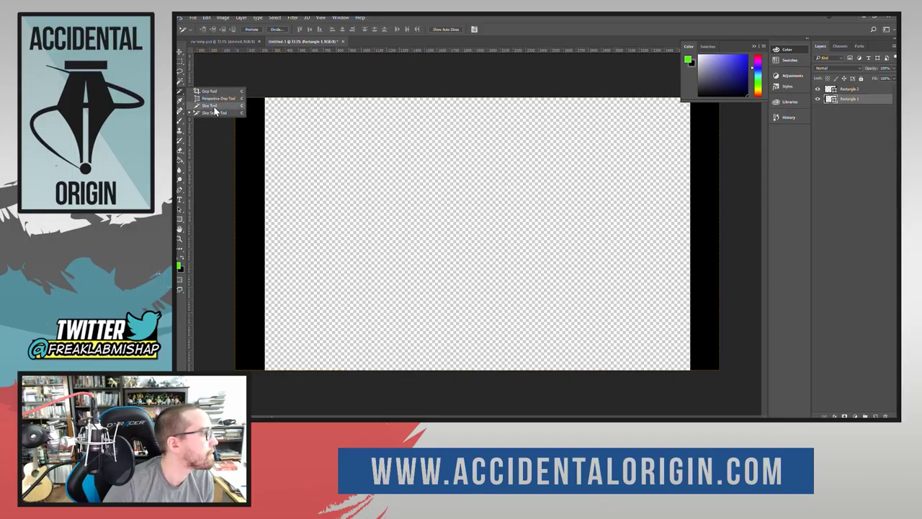
{"action": "left_click", "coordinate": [212, 106]}
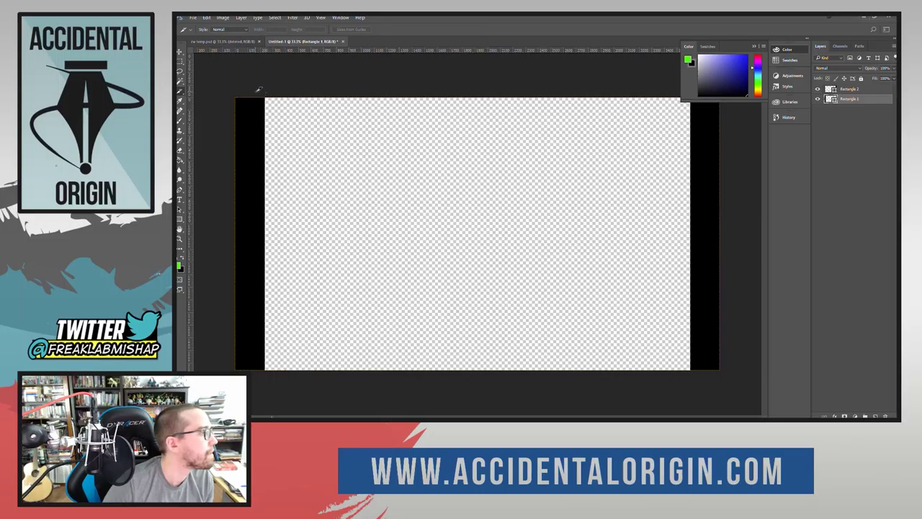
{"action": "mouse_move", "coordinate": [254, 104]}
{"action": "left_mouse_down"}
{"action": "mouse_move", "coordinate": [254, 359]}
{"action": "mouse_move", "coordinate": [234, 370]}
{"action": "left_mouse_up"}
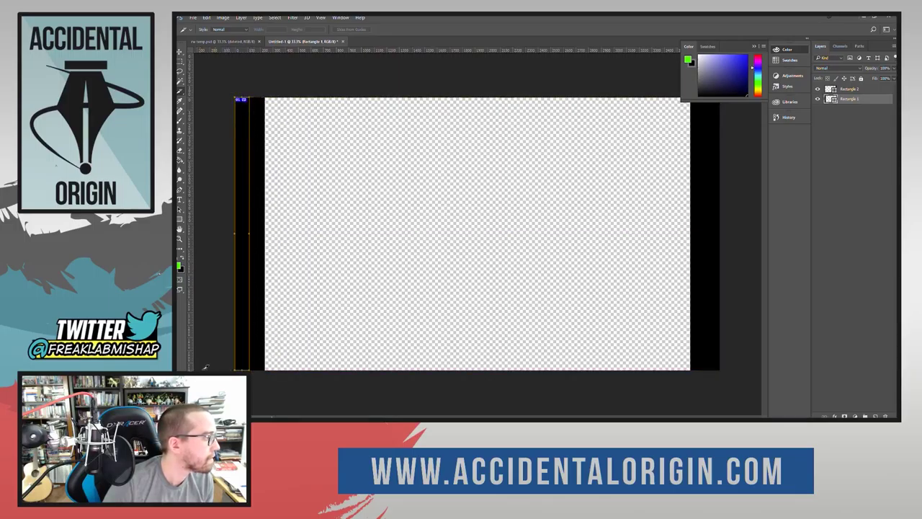
{"action": "left_click_drag", "start_coordinate": [249, 235], "coordinate": [255, 234]}
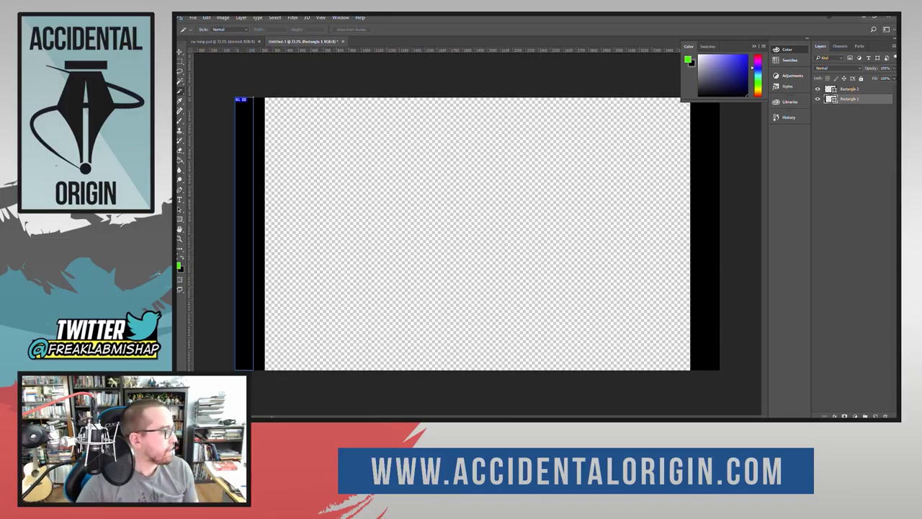
{"action": "key", "text": "z"}
{"action": "left_click", "coordinate": [254, 236]}
{"action": "left_click", "coordinate": [253, 236]}
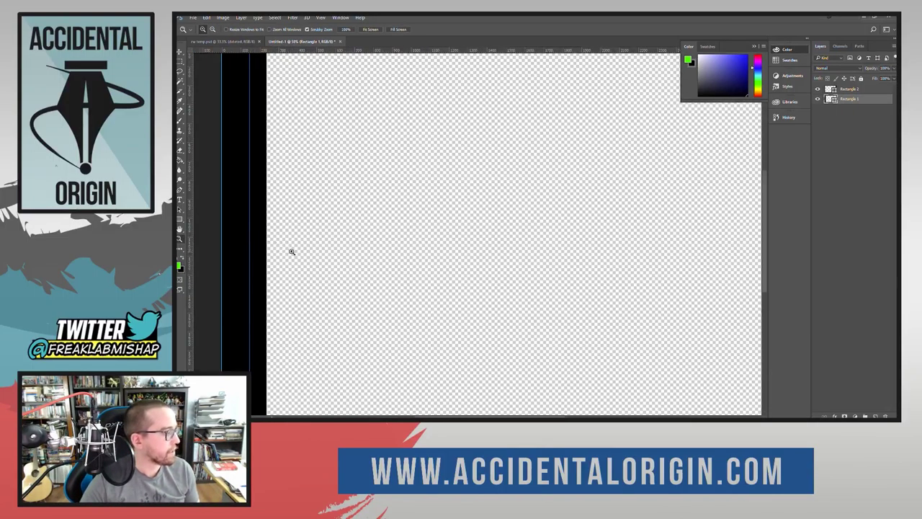
{"action": "scroll", "coordinate": [285, 281], "scroll_direction": "up", "scroll_amount": 1}
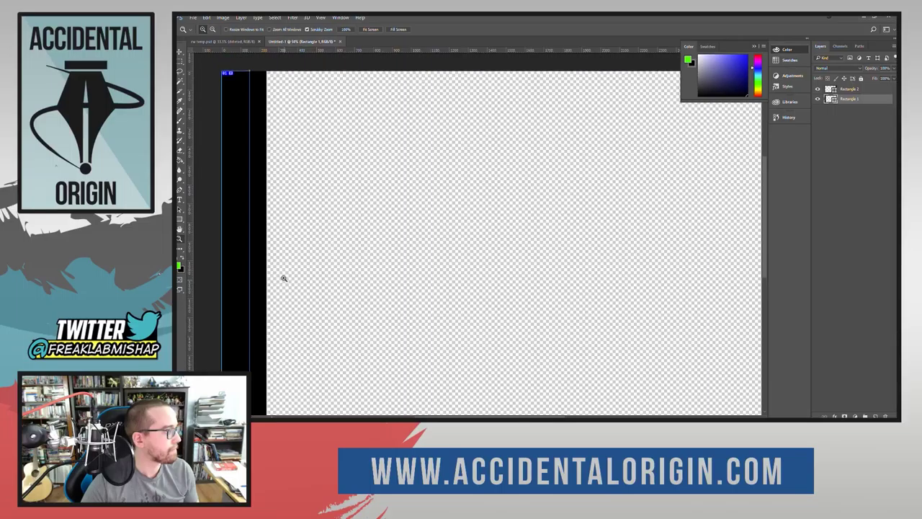
{"action": "left_click", "coordinate": [180, 106]}
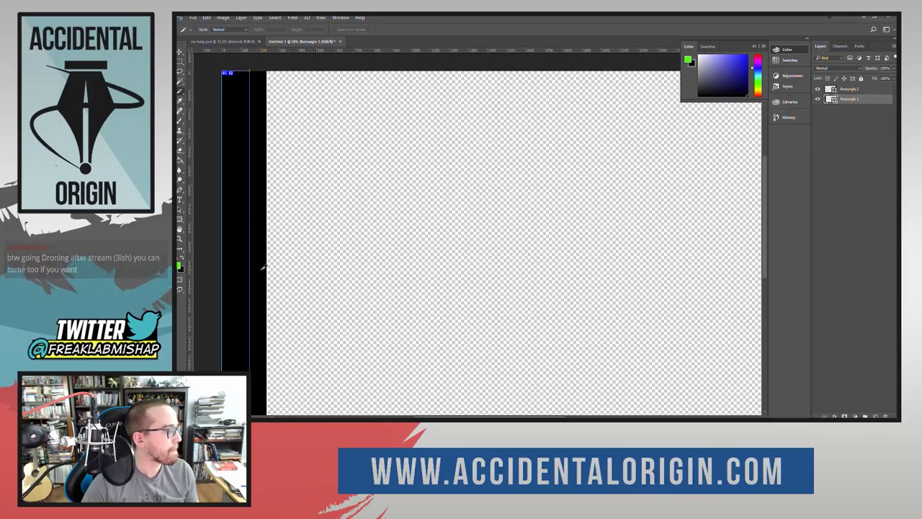
{"action": "scroll", "coordinate": [257, 302], "scroll_direction": "down", "scroll_amount": 1}
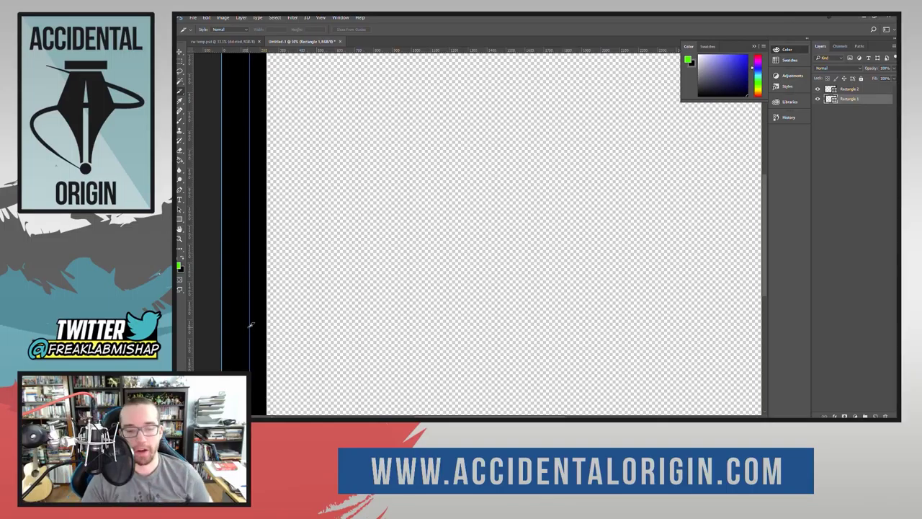
{"action": "scroll", "coordinate": [297, 287], "scroll_direction": "up", "scroll_amount": 4}
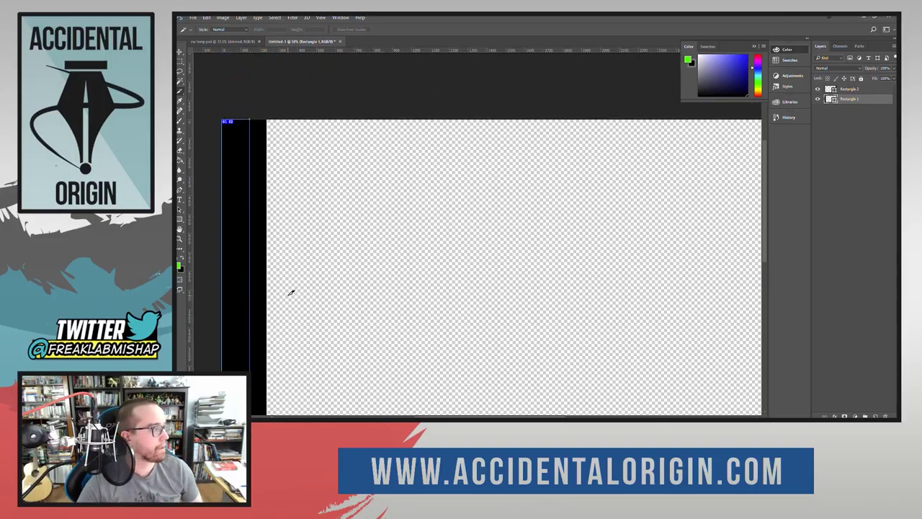
Move the left bar inward, away from the canvas edge, and undo the move.
{"action": "left_click", "coordinate": [180, 52]}
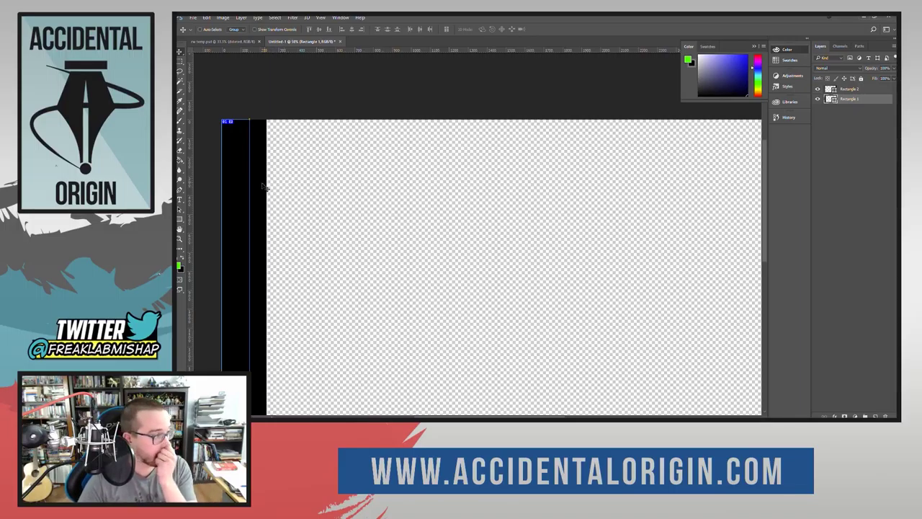
{"action": "mouse_move", "coordinate": [247, 197]}
{"action": "left_mouse_down"}
{"action": "mouse_move", "coordinate": [366, 189]}
{"action": "mouse_move", "coordinate": [249, 196]}
{"action": "left_mouse_up"}
{"action": "key", "text": "ctrl+z"}
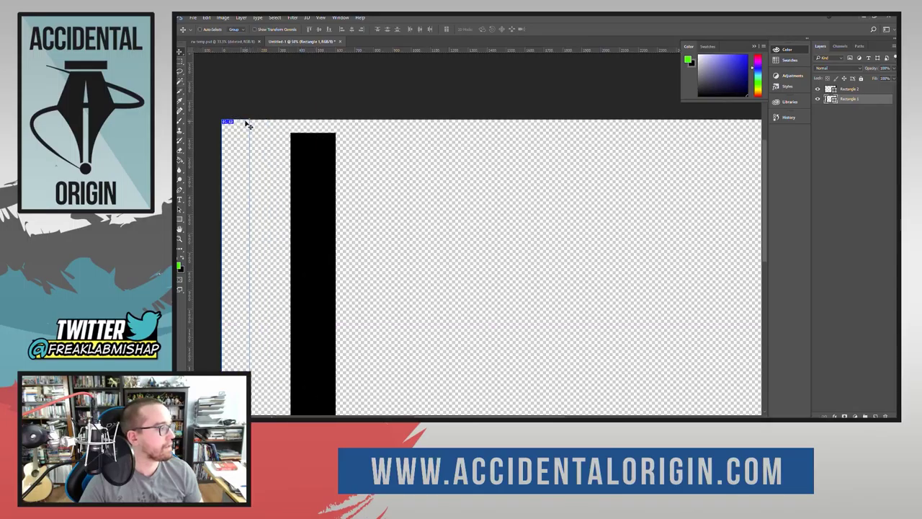
{"action": "key", "text": "ctrl+z"}
{"action": "key", "text": "ctrl+z"}
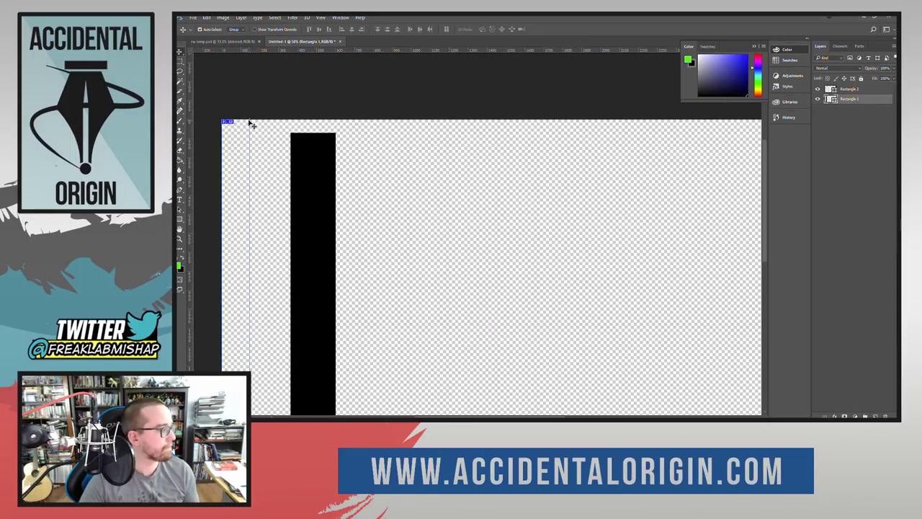
{"action": "key", "text": "ctrl+z"}
{"action": "key", "text": "ctrl+z"}
{"action": "key", "text": "ctrl+z"}
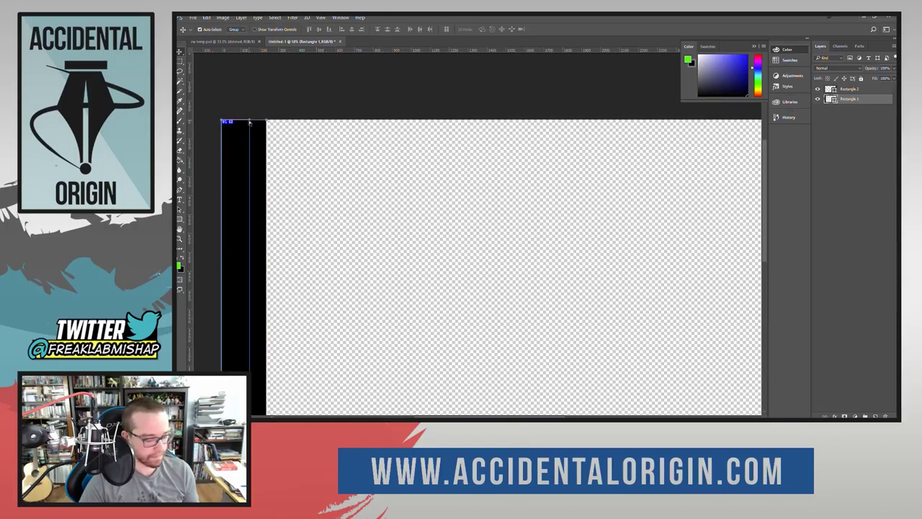
Revert the document history to the Free Transform state to discard the slices.
{"action": "left_click", "coordinate": [790, 118]}
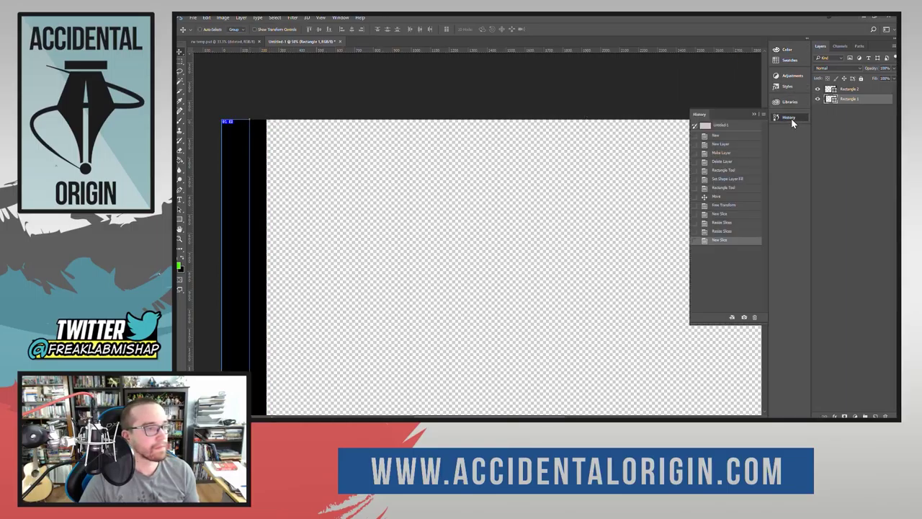
{"action": "left_click", "coordinate": [720, 214]}
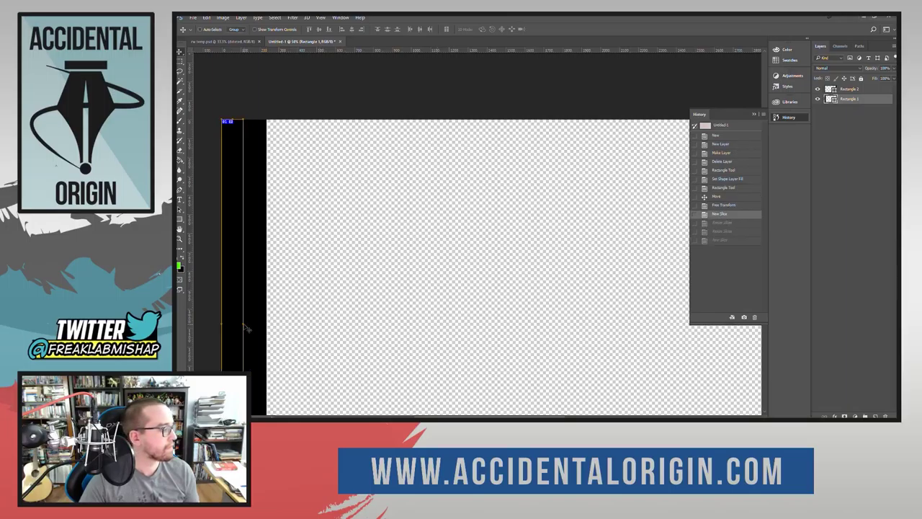
{"action": "left_click_drag", "start_coordinate": [245, 329], "coordinate": [243, 327]}
{"action": "left_click", "coordinate": [725, 207]}
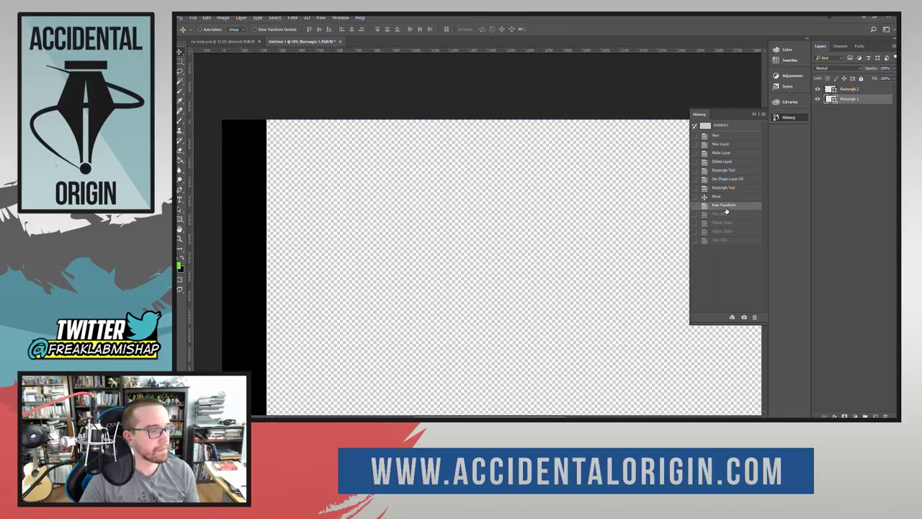
Move the left bar slightly outward so less of it extends into the canvas, keeping it aligned vertically.
{"action": "mouse_move", "coordinate": [262, 211]}
{"action": "left_mouse_down"}
{"action": "mouse_move", "coordinate": [271, 210]}
{"action": "mouse_move", "coordinate": [248, 209]}
{"action": "left_mouse_up"}
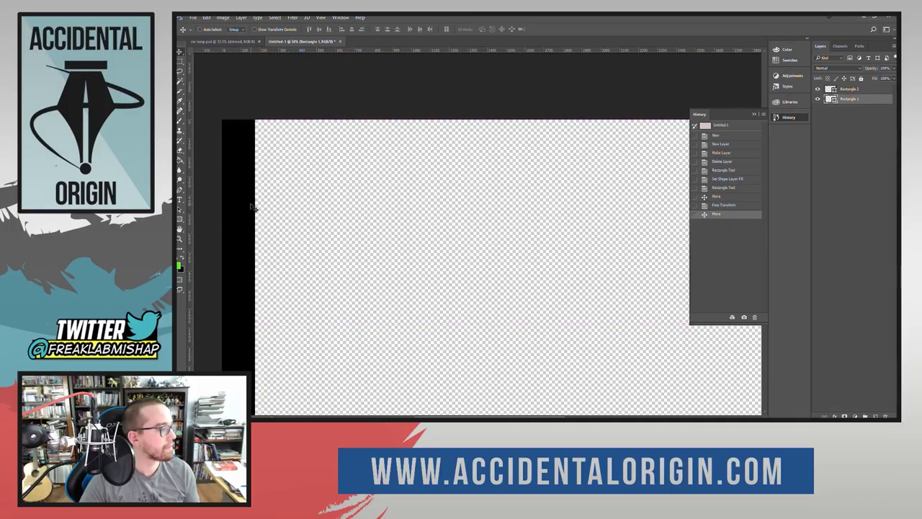
{"action": "left_click_drag", "start_coordinate": [278, 172], "coordinate": [253, 186]}
{"action": "scroll", "coordinate": [360, 193], "scroll_direction": "down", "scroll_amount": 3}
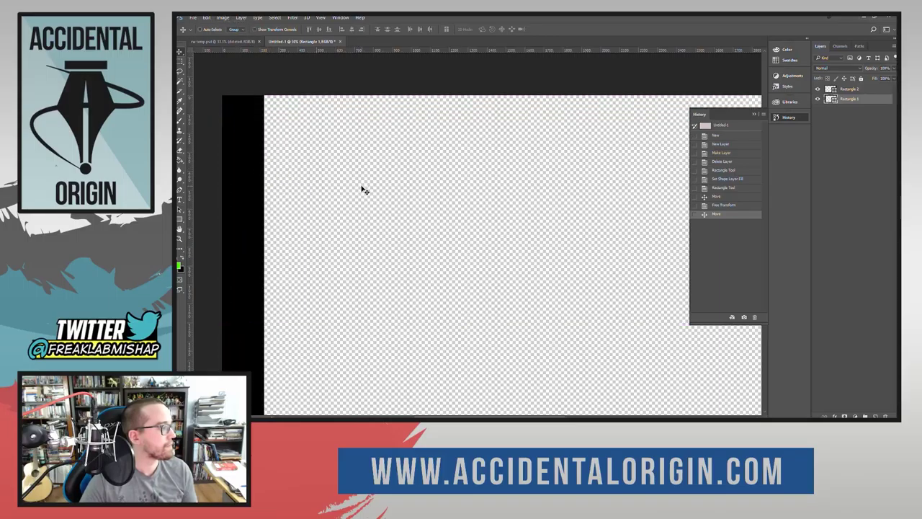
{"action": "left_click", "coordinate": [181, 239]}
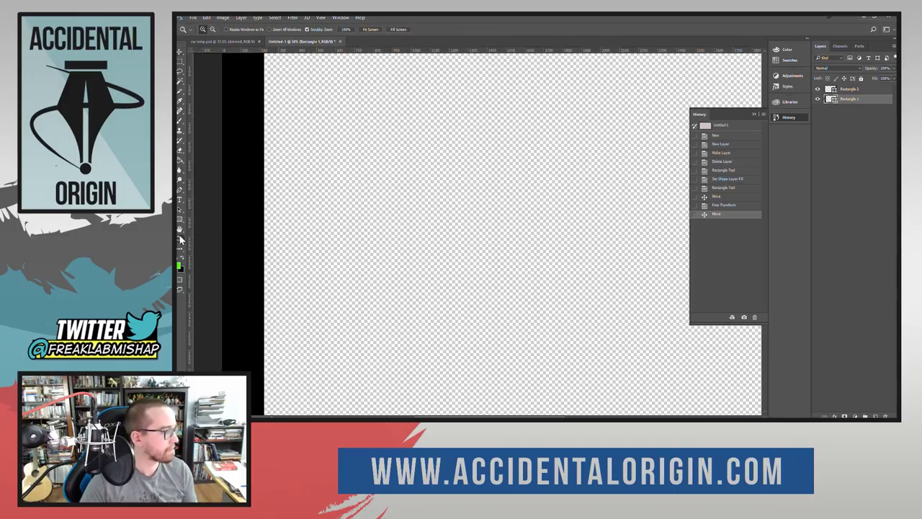
{"action": "left_click", "coordinate": [303, 204], "text": "alt"}
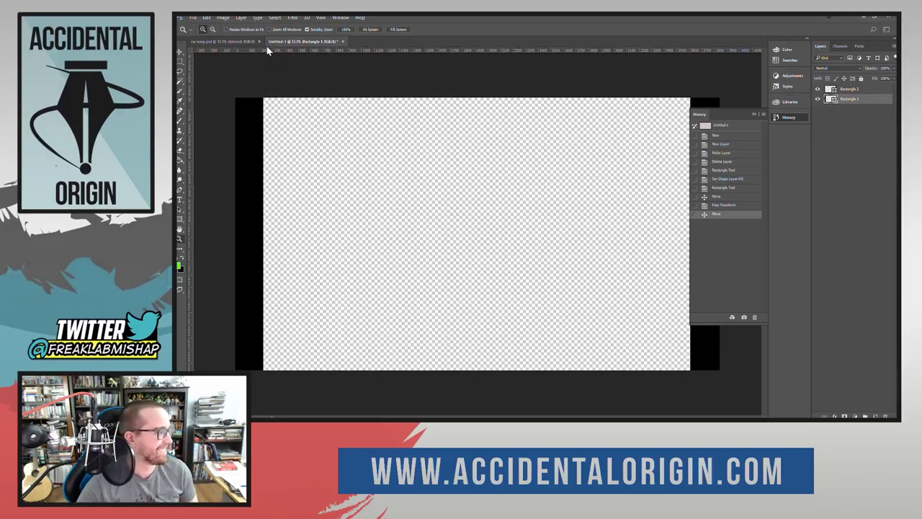
Make a full-height rectangular marquee selection about 156 px wide over the left bar, starting at the canvas edge.
{"action": "left_click", "coordinate": [180, 62]}
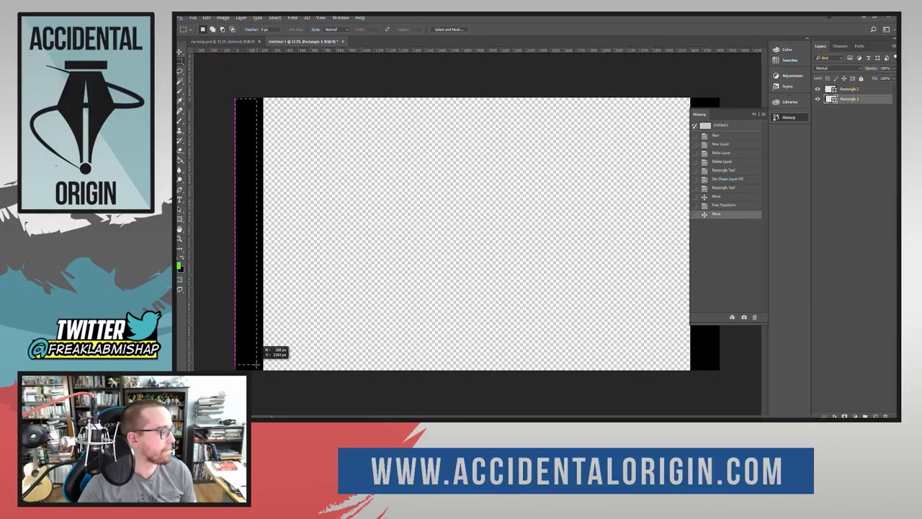
{"action": "left_click_drag", "start_coordinate": [258, 365], "coordinate": [259, 369]}
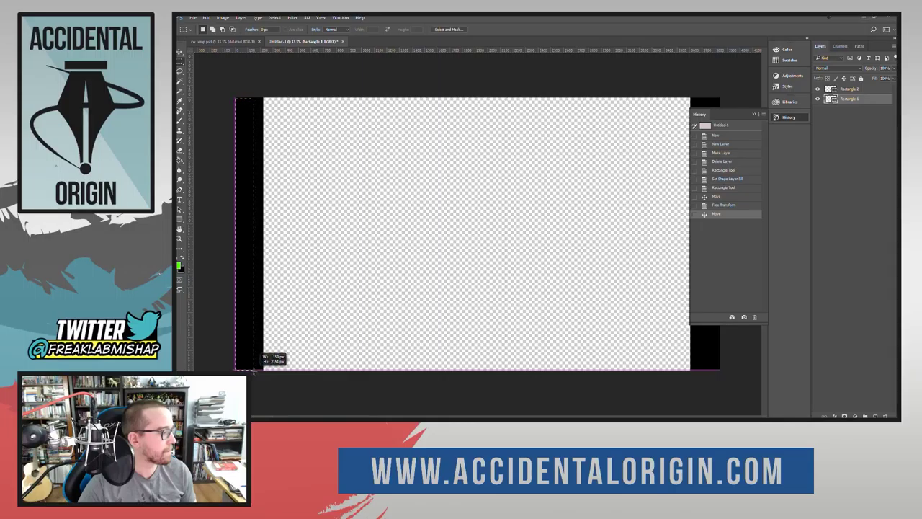
{"action": "left_click_drag", "start_coordinate": [254, 369], "coordinate": [256, 371]}
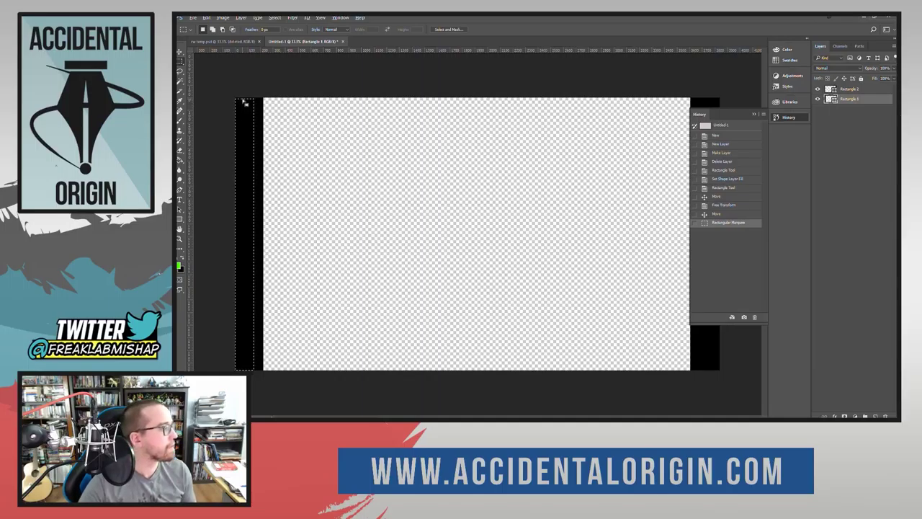
{"action": "left_click_drag", "start_coordinate": [232, 93], "coordinate": [253, 110]}
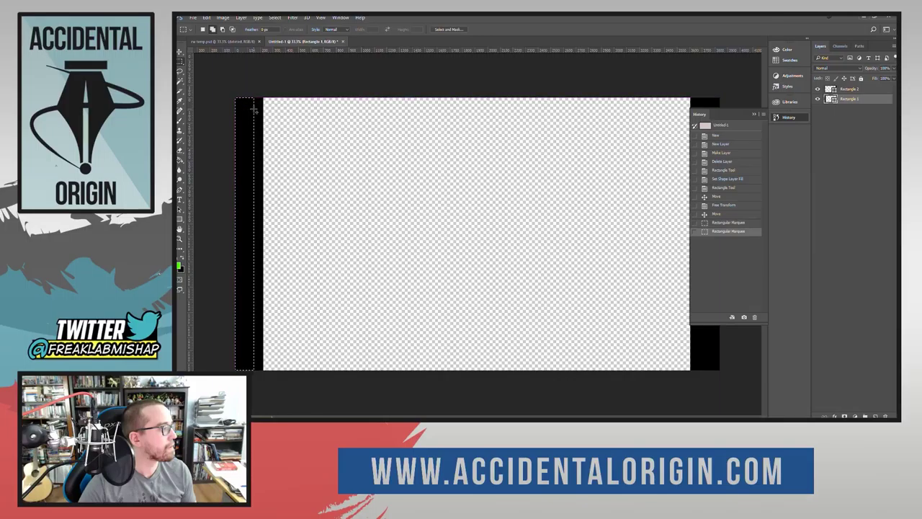
Invert the selection to cover everything outside the strip on the left bar.
{"action": "left_click", "coordinate": [224, 18]}
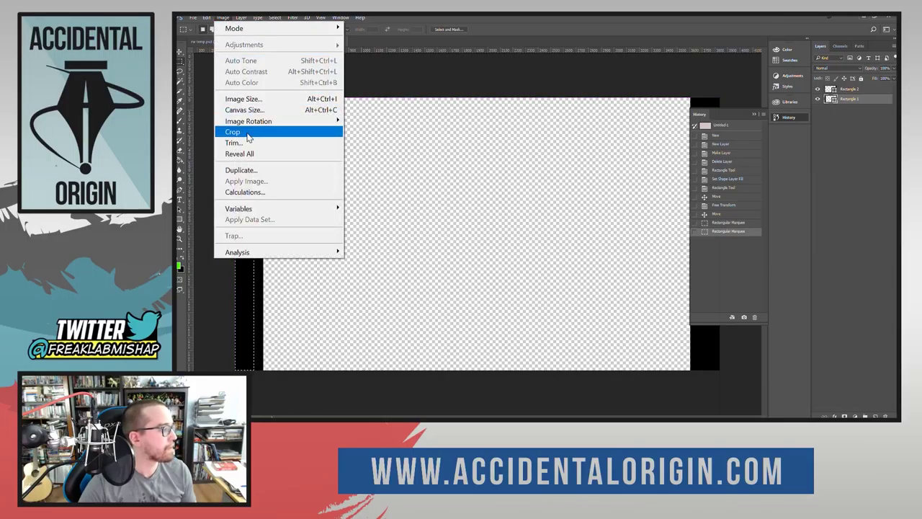
{"action": "mouse_move", "coordinate": [208, 20]}
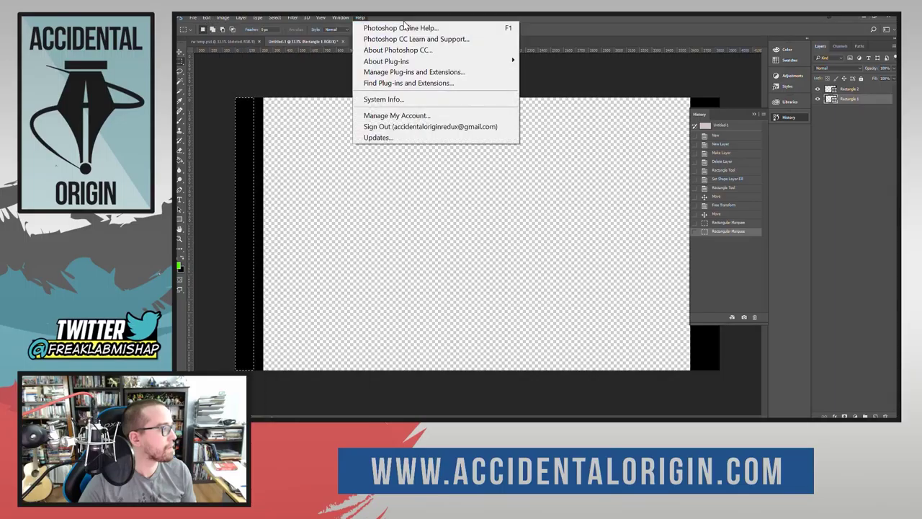
{"action": "mouse_move", "coordinate": [242, 19]}
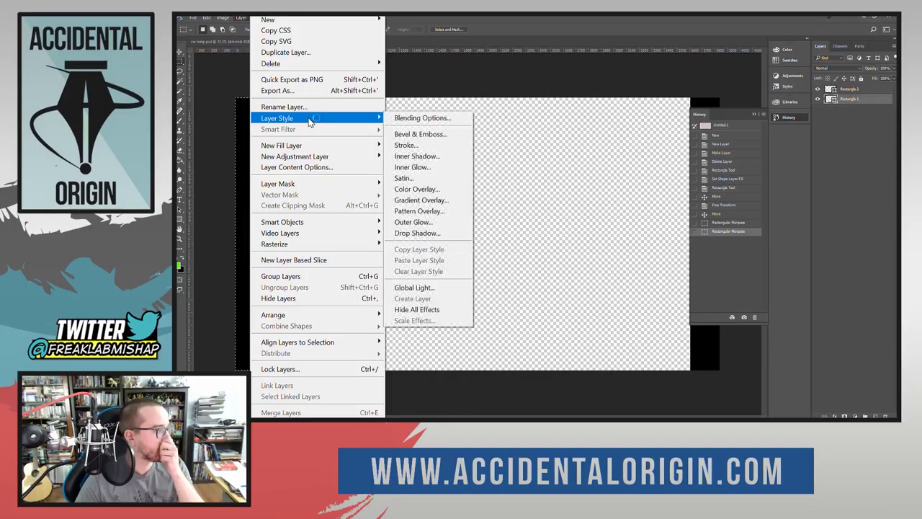
{"action": "left_click", "coordinate": [241, 20]}
{"action": "left_click", "coordinate": [274, 17]}
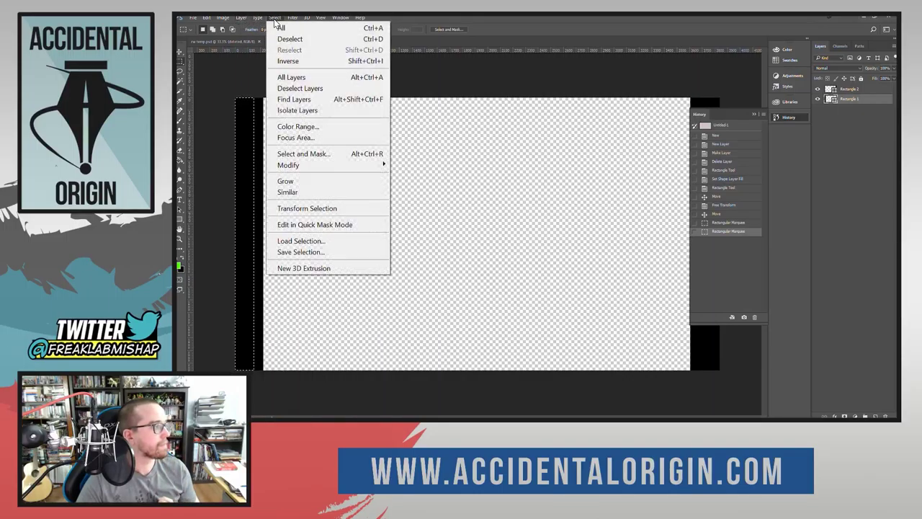
{"action": "left_click", "coordinate": [297, 61]}
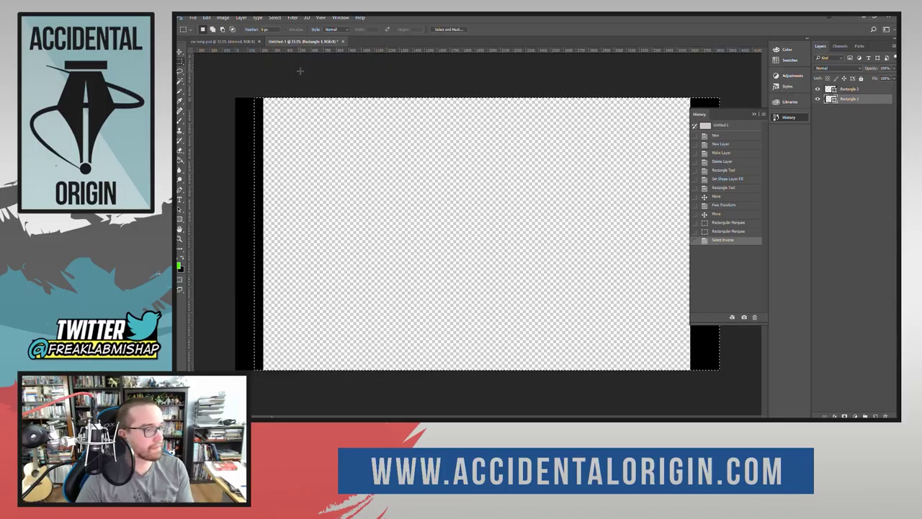
Rasterize the Rectangle 1 layer and clear the part of the left bar outside the selected strip.
{"action": "key", "text": "Delete"}
{"action": "left_click", "coordinate": [527, 232]}
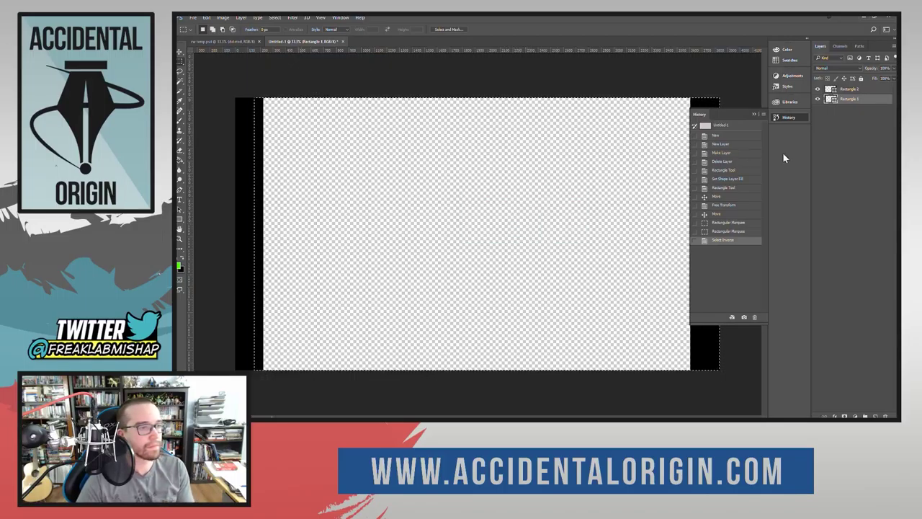
{"action": "double_click", "coordinate": [876, 101]}
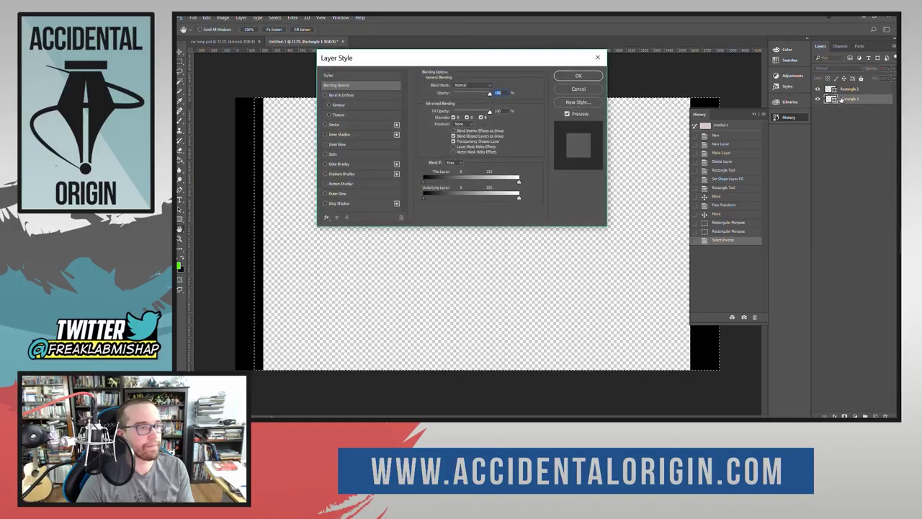
{"action": "left_click", "coordinate": [577, 90]}
{"action": "right_click", "coordinate": [850, 99]}
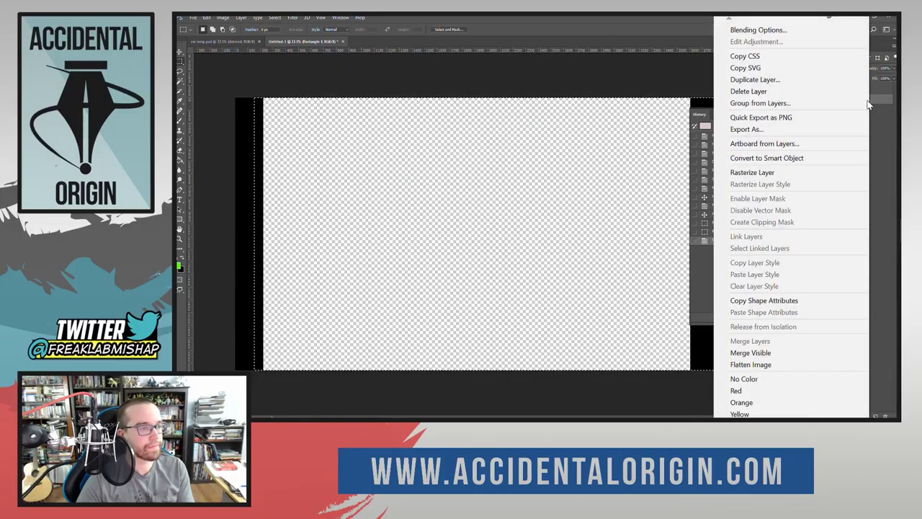
{"action": "left_click", "coordinate": [787, 172]}
{"action": "key", "text": "Delete"}
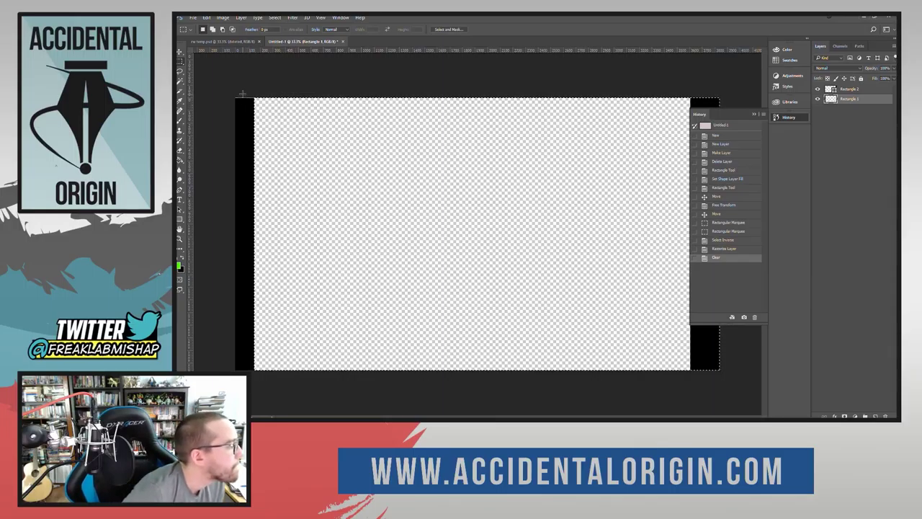
Drop the inverted selection and check the trimmed left bar's width with a small marquee at its upper end.
{"action": "left_click", "coordinate": [275, 17]}
{"action": "left_click", "coordinate": [288, 60]}
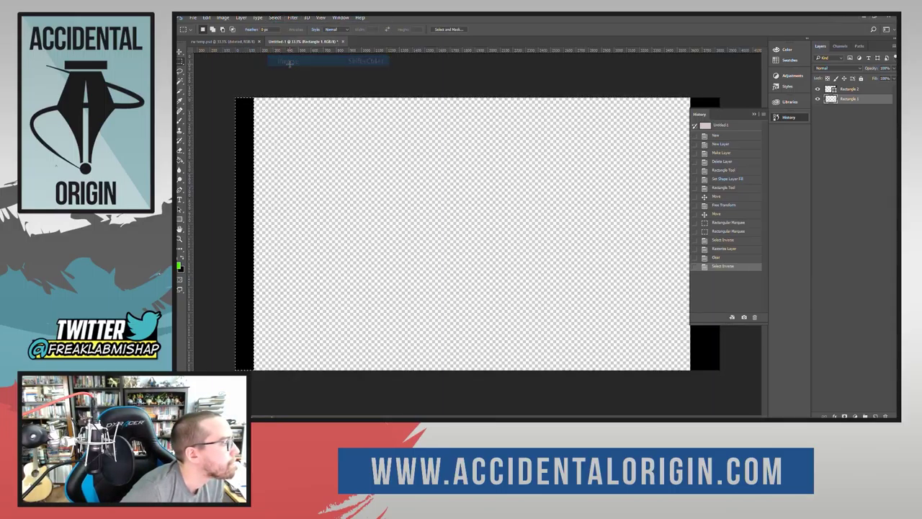
{"action": "left_click", "coordinate": [256, 81]}
{"action": "left_click_drag", "start_coordinate": [236, 97], "coordinate": [252, 130]}
{"action": "left_click", "coordinate": [257, 77]}
{"action": "key", "text": "v"}
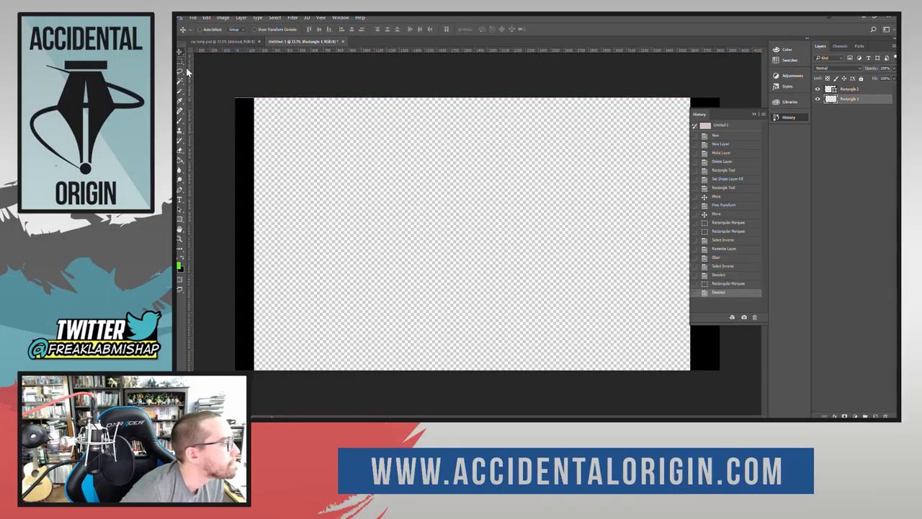
{"action": "key", "text": "Up"}
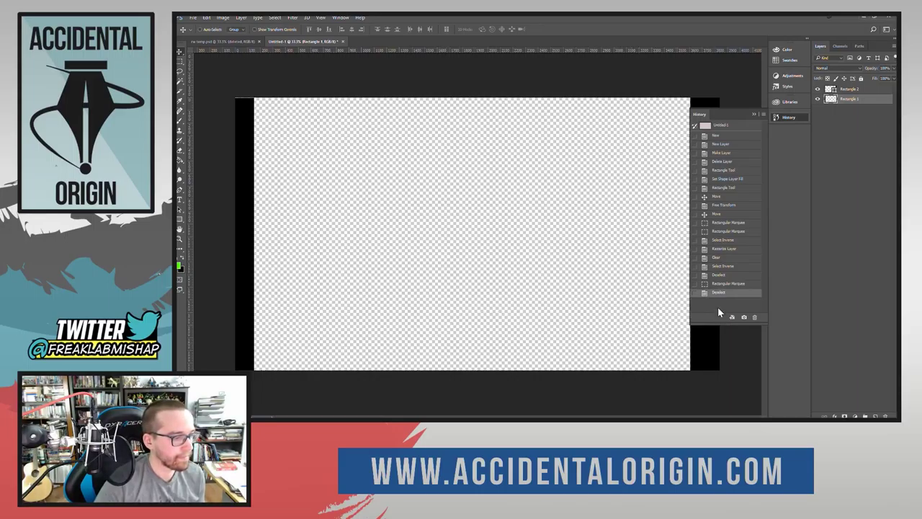
Step the document history back to the second Rectangular Marquee state, undoing the rasterizing and clearing of the left bar.
{"action": "key", "text": "ctrl+alt+z"}
{"action": "key", "text": "ctrl+alt+z"}
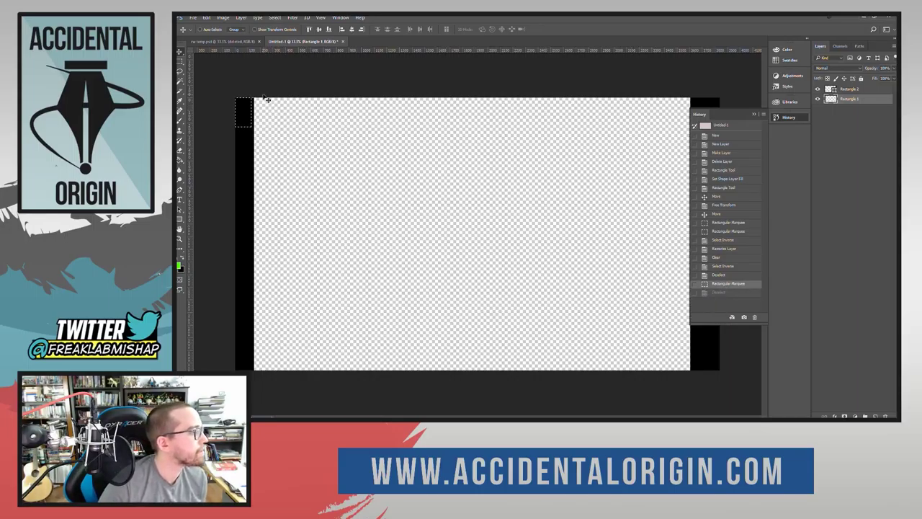
{"action": "left_click", "coordinate": [718, 276]}
{"action": "left_click", "coordinate": [721, 266]}
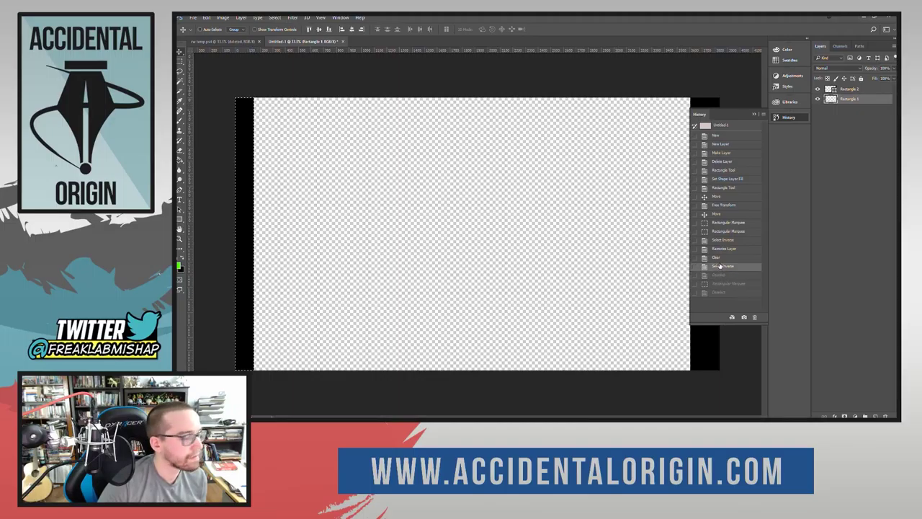
{"action": "left_click", "coordinate": [717, 258]}
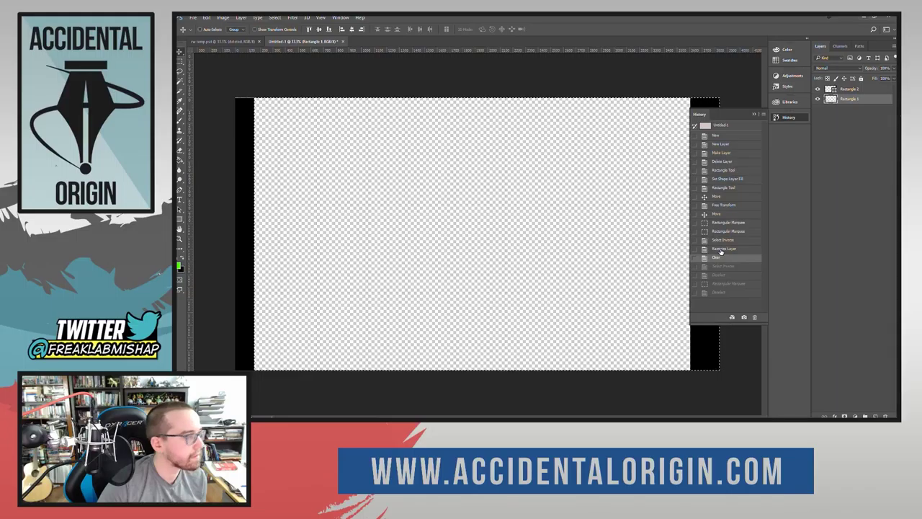
{"action": "left_click", "coordinate": [721, 247]}
{"action": "left_click", "coordinate": [721, 241]}
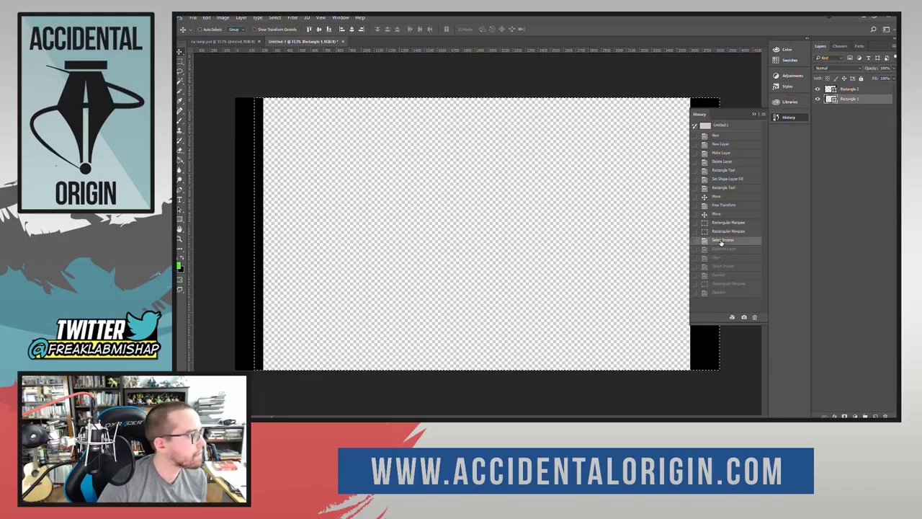
{"action": "left_click", "coordinate": [719, 232]}
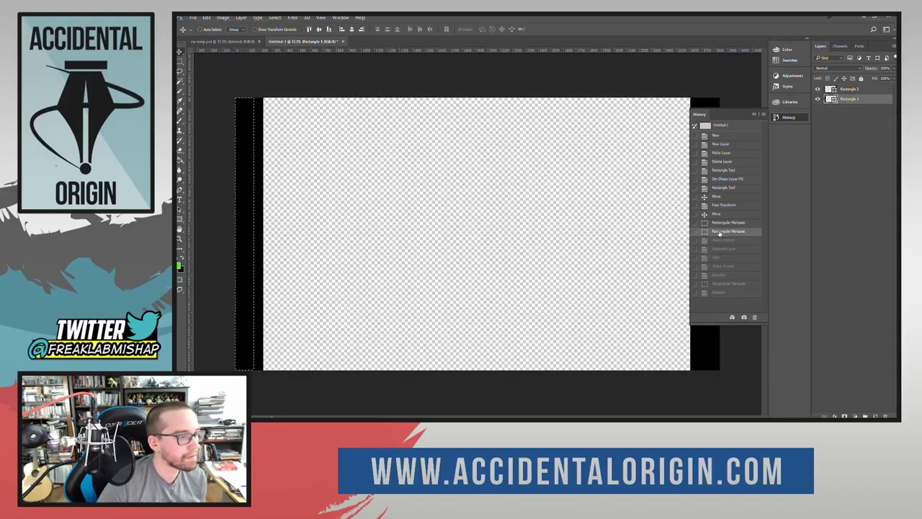
{"action": "left_click", "coordinate": [723, 223]}
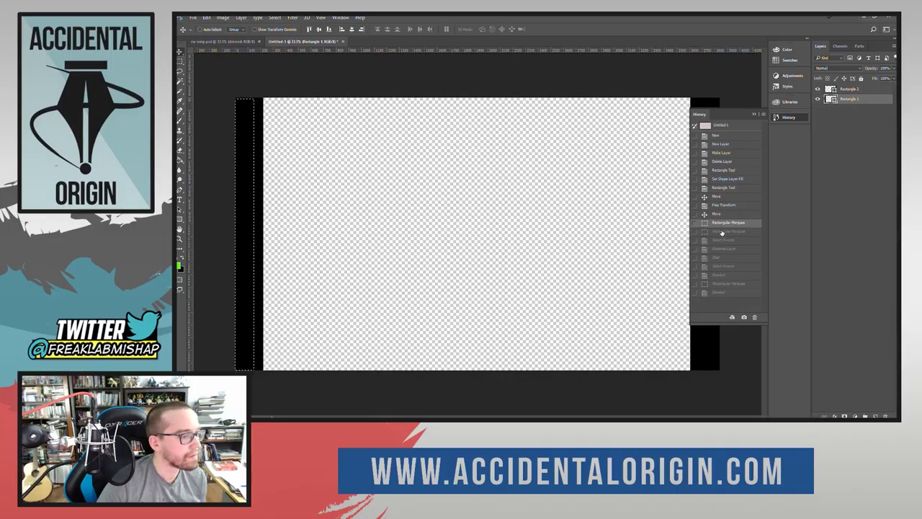
{"action": "left_click", "coordinate": [722, 232]}
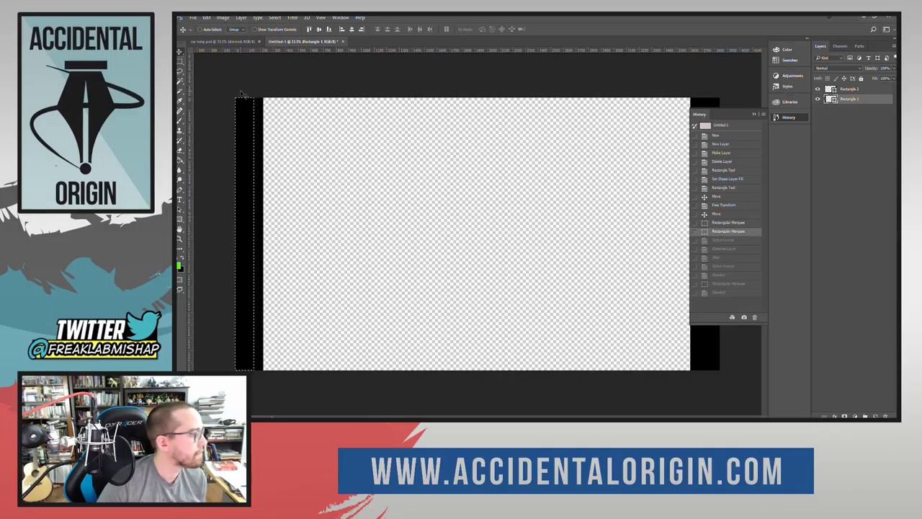
Draw small rectangular marquees across the upper end of the left bar to check the selected strip's width.
{"action": "left_click", "coordinate": [180, 60]}
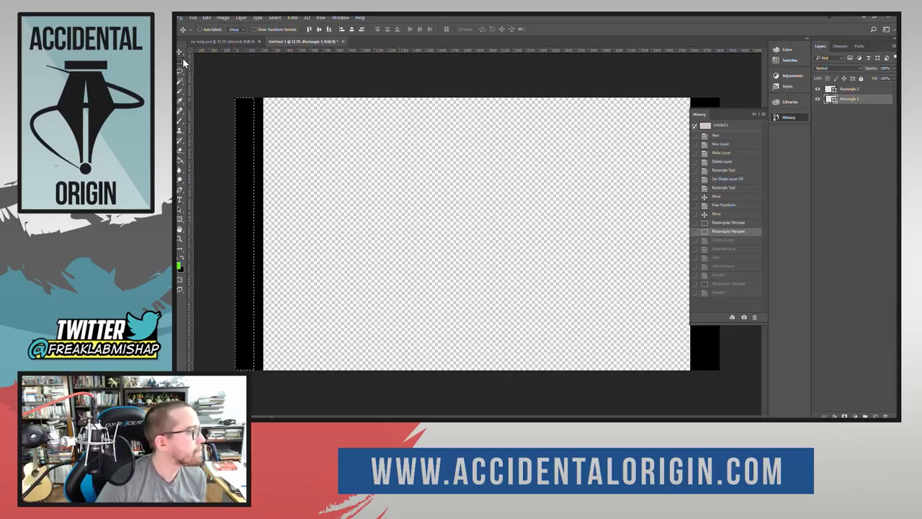
{"action": "left_click_drag", "start_coordinate": [234, 96], "coordinate": [252, 111]}
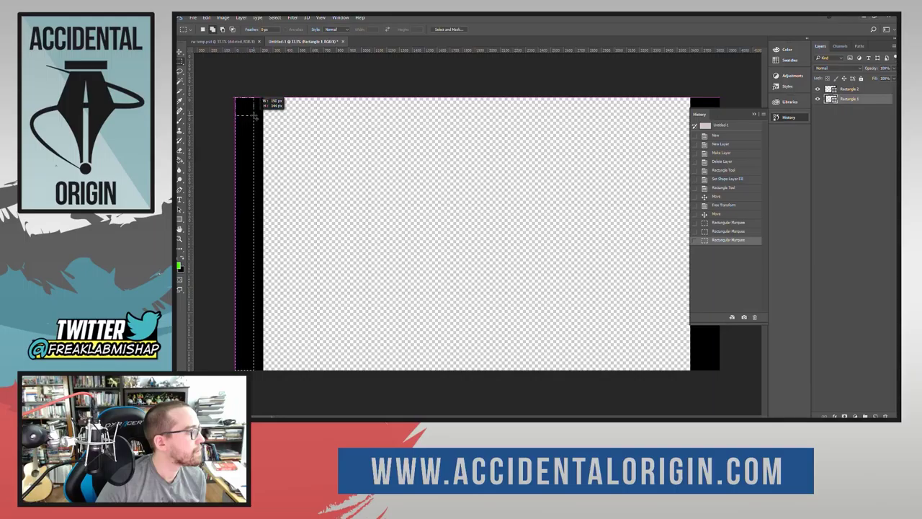
{"action": "left_click_drag", "start_coordinate": [254, 115], "coordinate": [255, 116]}
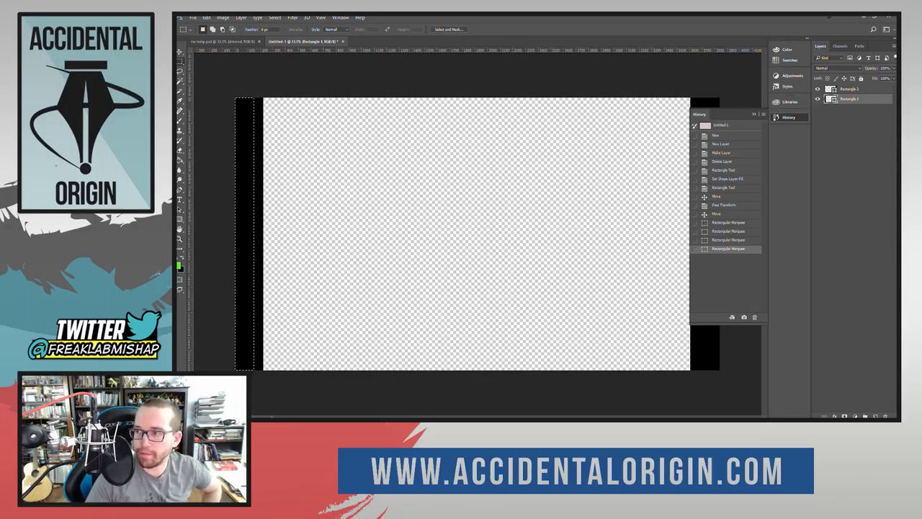
{"action": "key", "text": "ctrl+h"}
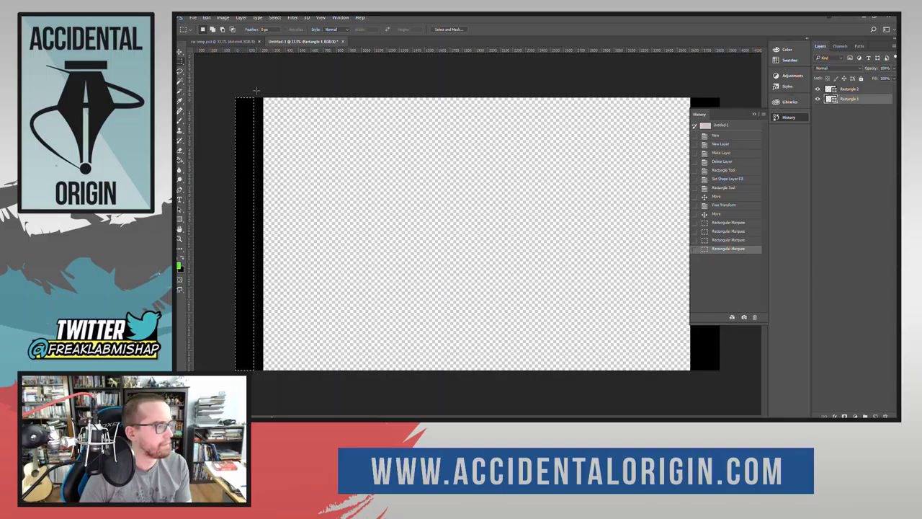
Replace the selection with a full-height marquee over the whole visible left bar to check its width, and deselect it.
{"action": "key", "text": "ctrl+d"}
{"action": "left_click_drag", "start_coordinate": [235, 97], "coordinate": [264, 389]}
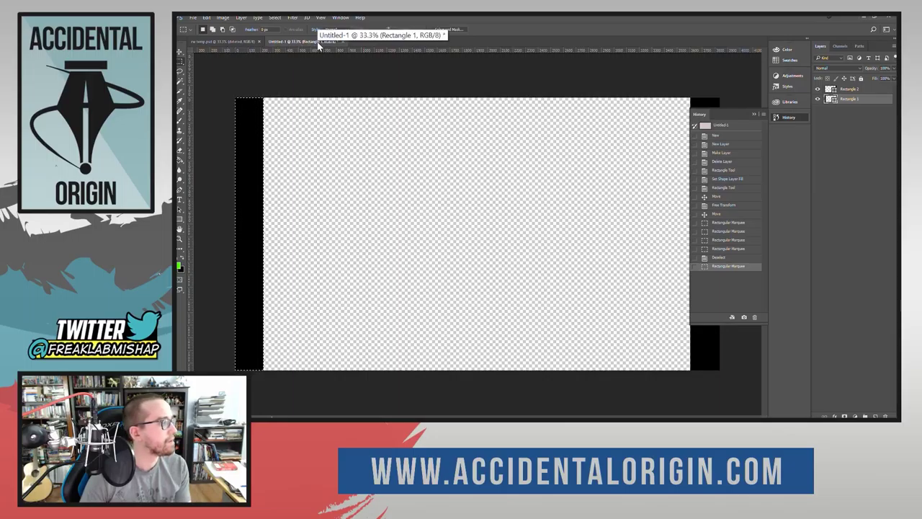
{"action": "left_click", "coordinate": [494, 78]}
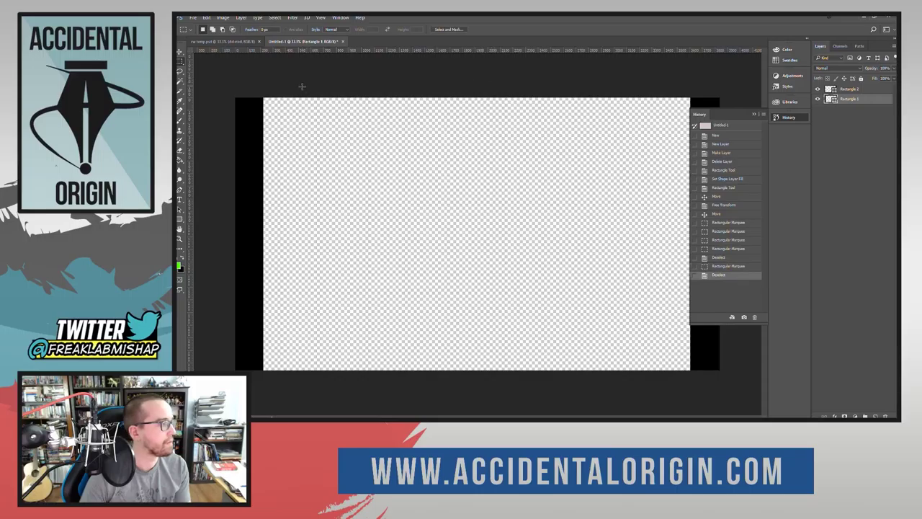
Free-transform the left bar so it sits flush with the canvas edge and is narrowed to about 83.7% width.
{"action": "left_click", "coordinate": [181, 52]}
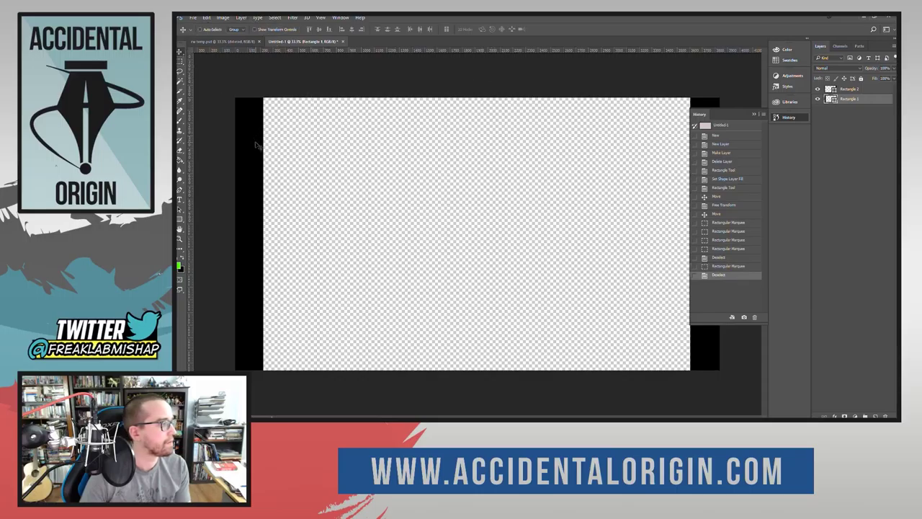
{"action": "left_click", "coordinate": [207, 18]}
{"action": "left_click", "coordinate": [274, 245]}
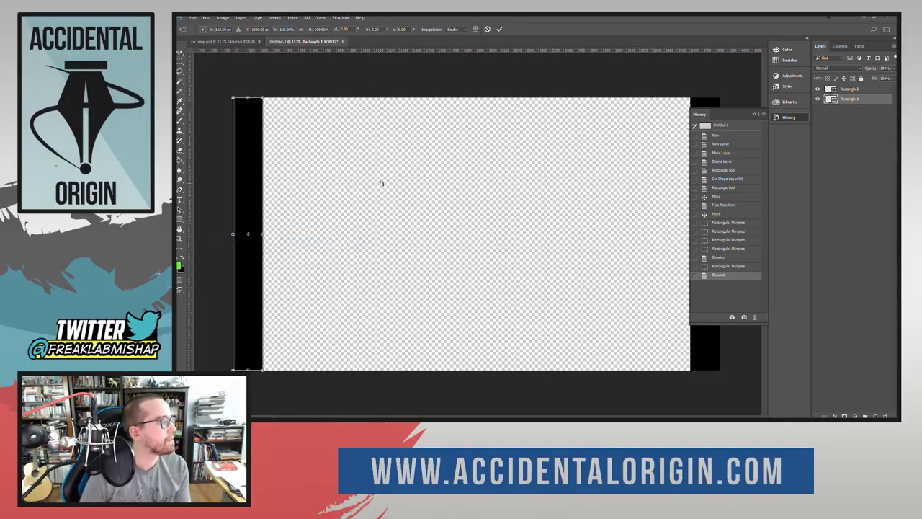
{"action": "mouse_move", "coordinate": [251, 189]}
{"action": "left_mouse_down"}
{"action": "mouse_move", "coordinate": [262, 191]}
{"action": "mouse_move", "coordinate": [253, 190]}
{"action": "left_mouse_up"}
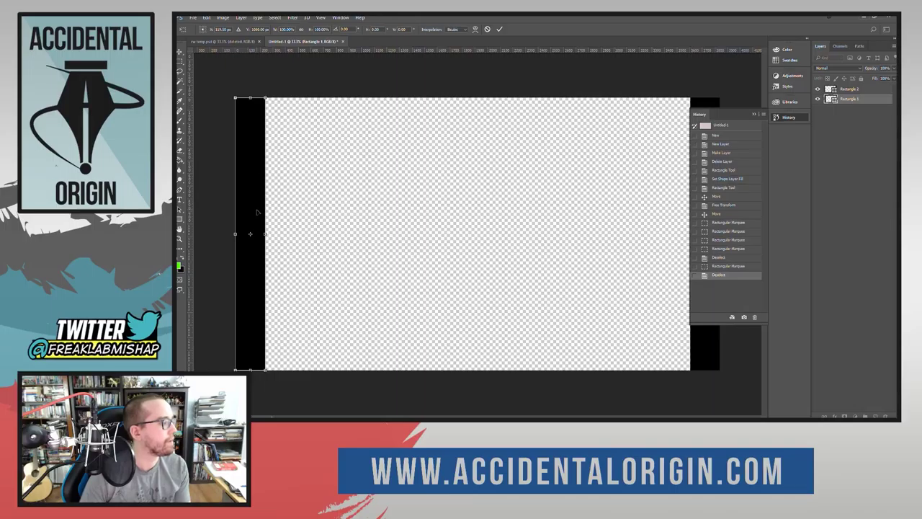
{"action": "left_click_drag", "start_coordinate": [266, 234], "coordinate": [262, 235]}
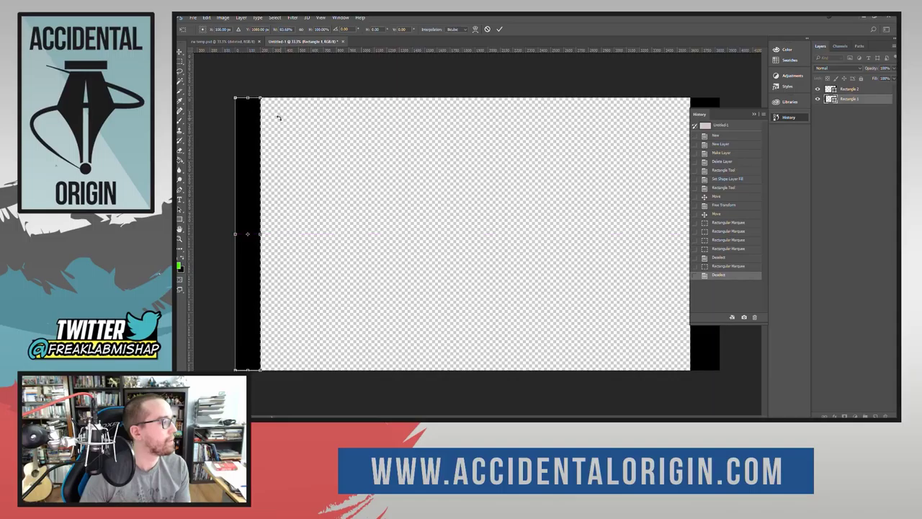
{"action": "left_click", "coordinate": [499, 30]}
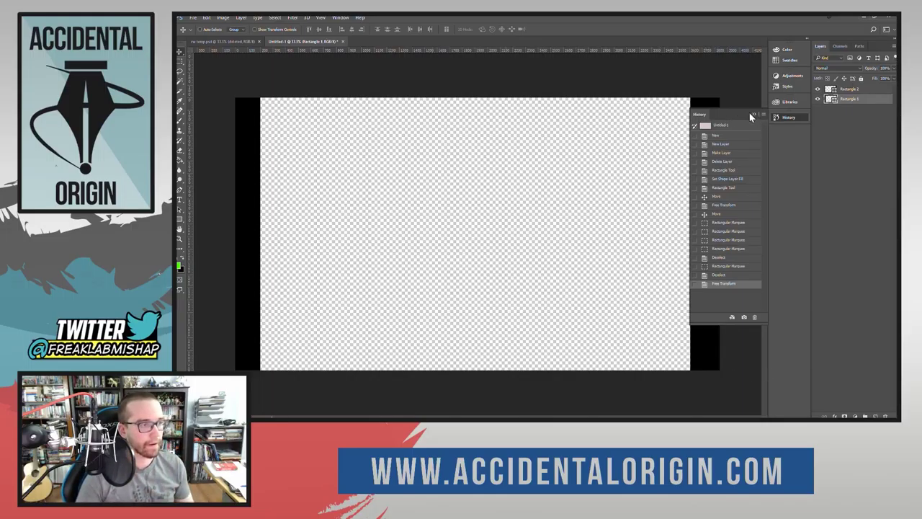
Free-transform the right bar from its inner edge to about 86% width, keeping its outer edge on the canvas edge.
{"action": "left_click", "coordinate": [780, 118]}
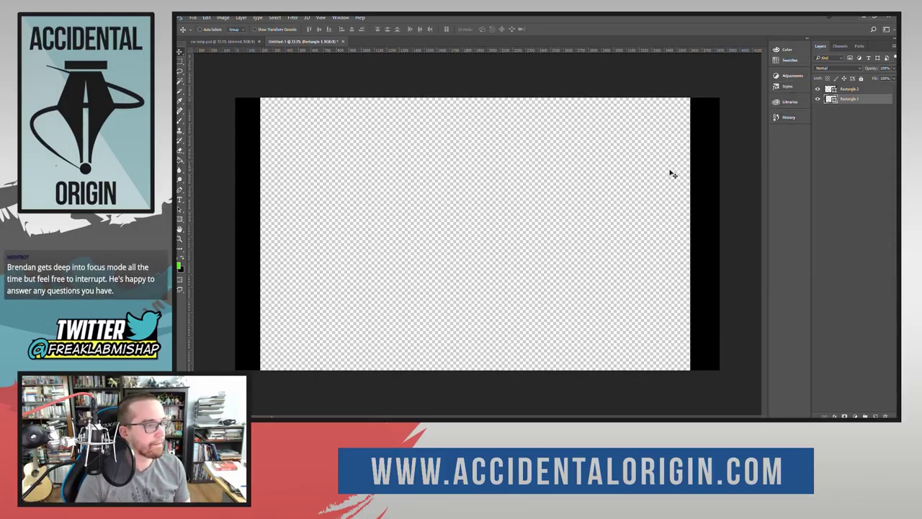
{"action": "left_click", "coordinate": [703, 172]}
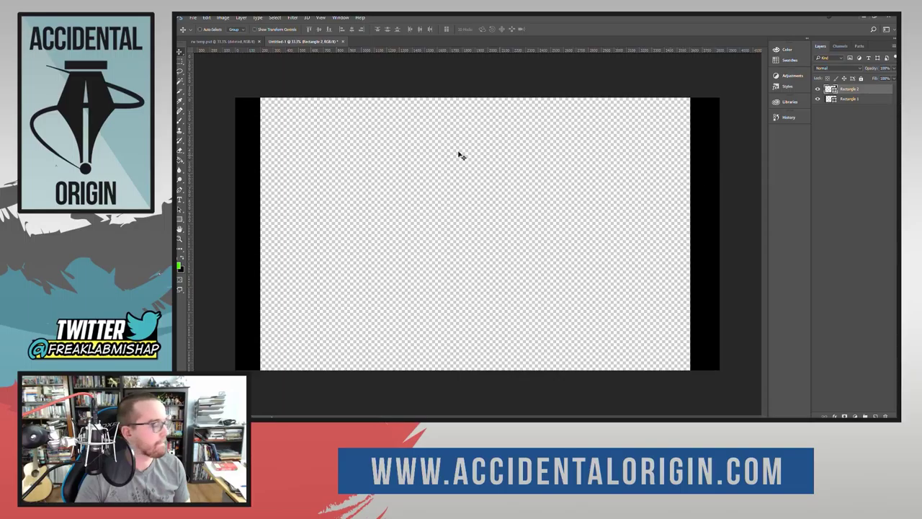
{"action": "key", "text": "ctrl+t"}
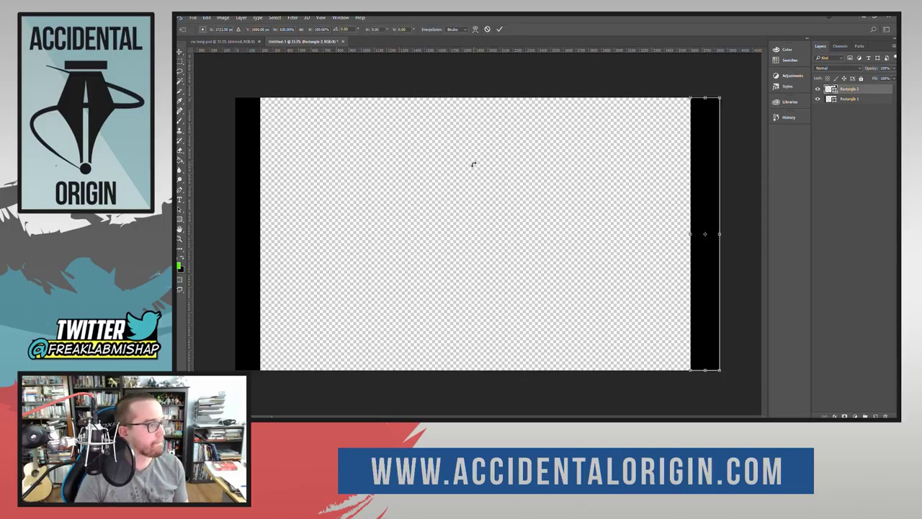
{"action": "left_click_drag", "start_coordinate": [690, 234], "coordinate": [695, 235]}
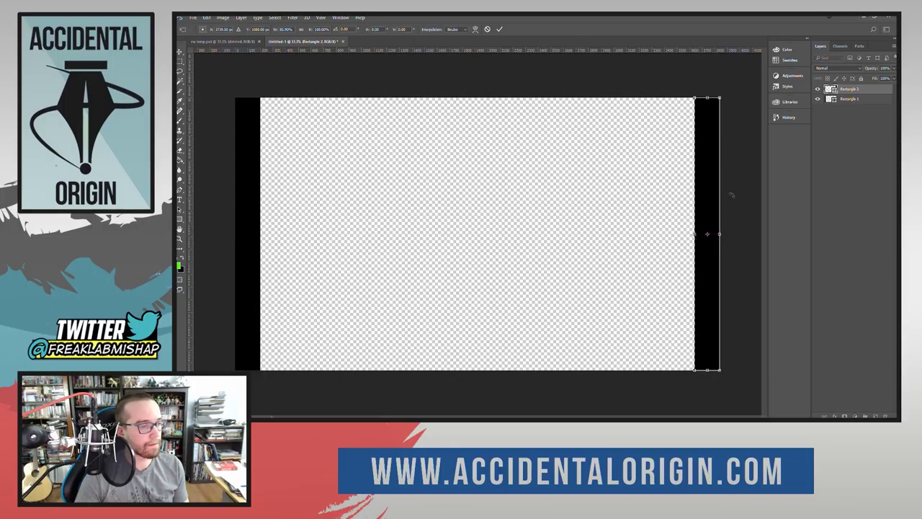
{"action": "left_click", "coordinate": [499, 29]}
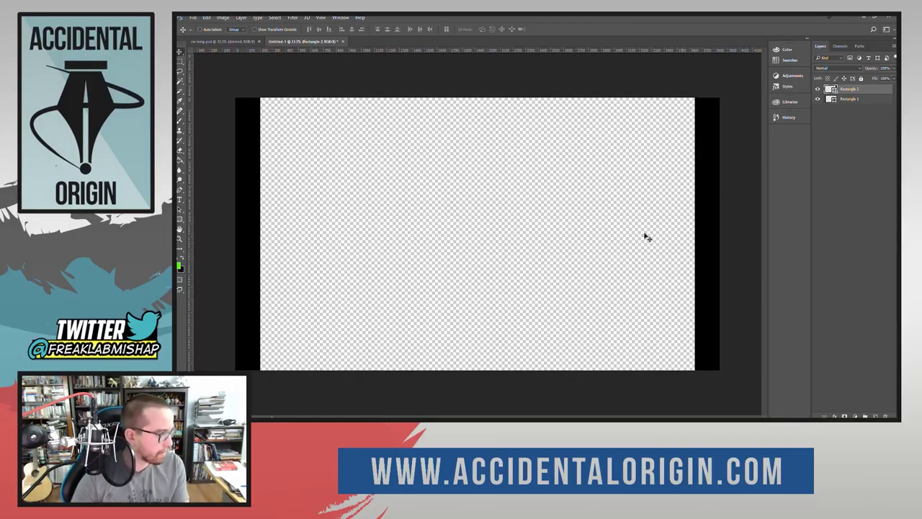
Merge the Rectangle 1 and Rectangle 2 layers into one with Merge Visible.
{"action": "left_click", "coordinate": [850, 101]}
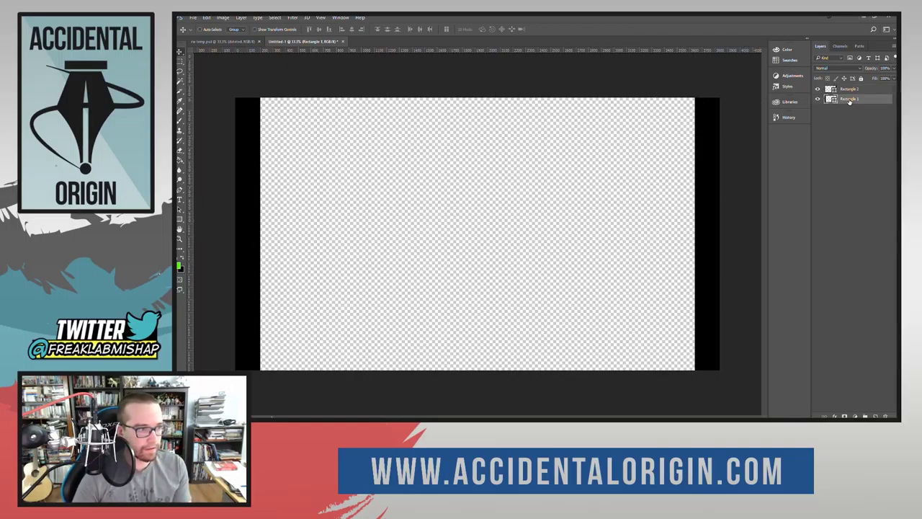
{"action": "left_click", "coordinate": [848, 90]}
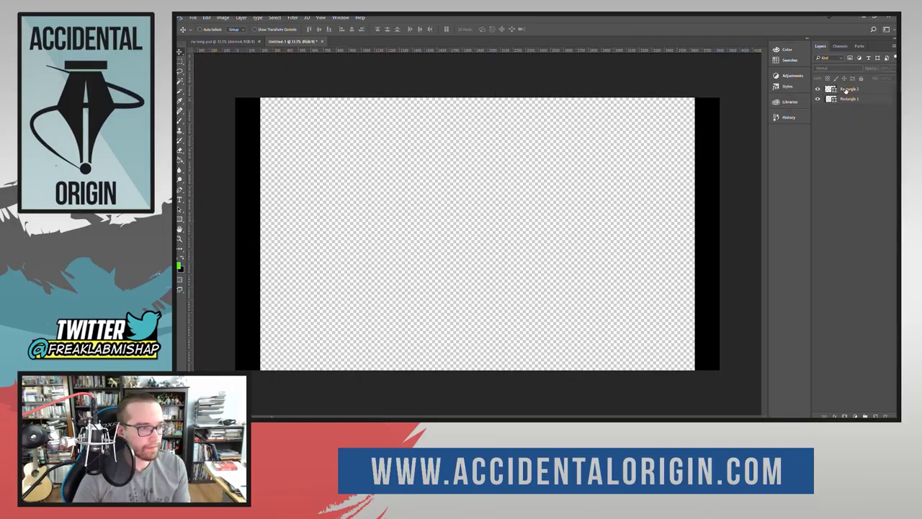
{"action": "left_click", "coordinate": [849, 101], "text": "shift"}
{"action": "right_click", "coordinate": [848, 100]}
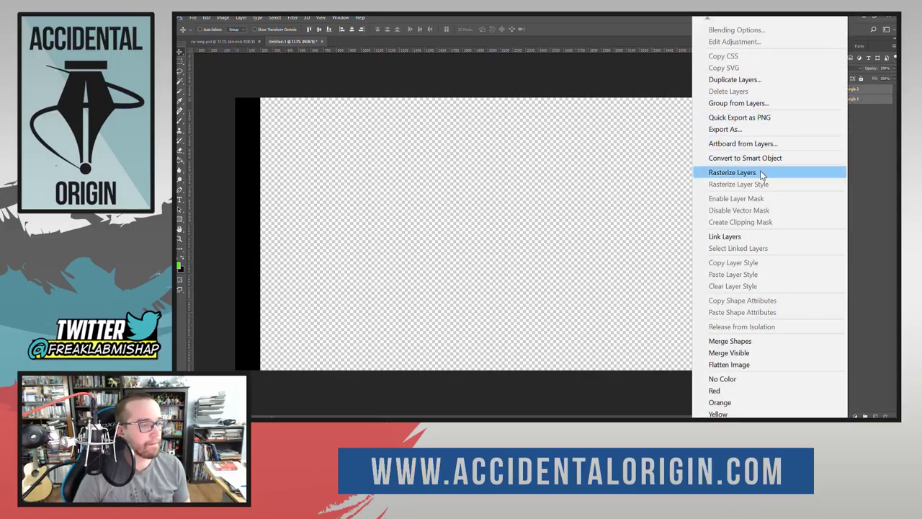
{"action": "left_click", "coordinate": [749, 352]}
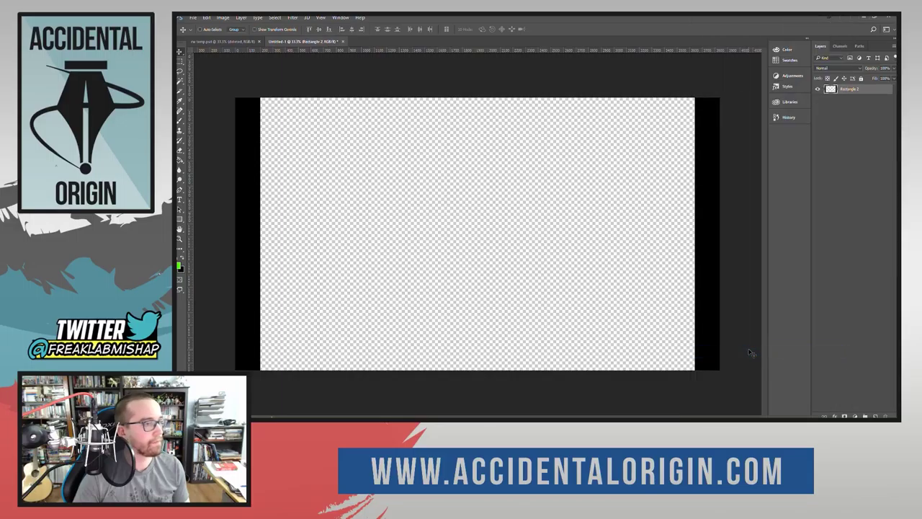
{"action": "left_click", "coordinate": [856, 149]}
{"action": "double_click", "coordinate": [842, 90]}
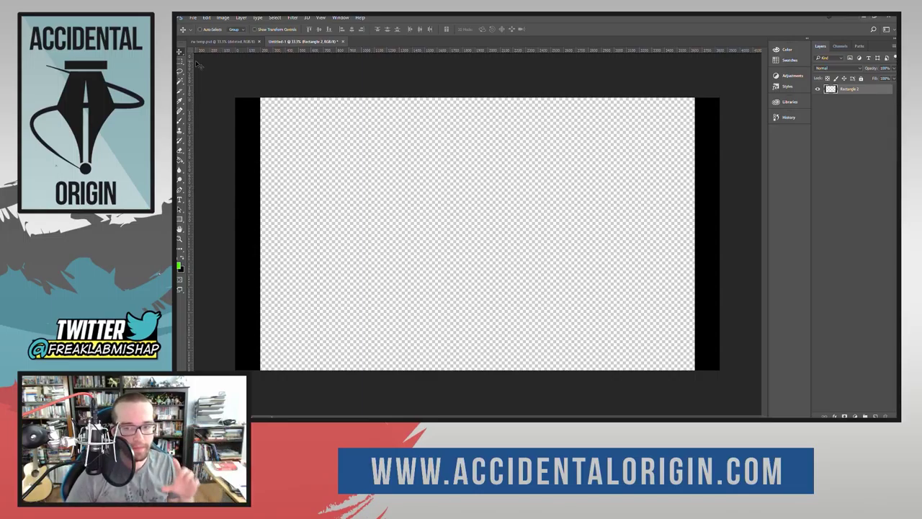
Undo the layer merge and free-transform the right bar on Rectangle 2 from its inner edge to about 102 px wide.
{"action": "left_click", "coordinate": [711, 148]}
{"action": "left_click_drag", "start_coordinate": [711, 149], "coordinate": [713, 148], "text": "alt"}
{"action": "left_click", "coordinate": [863, 90]}
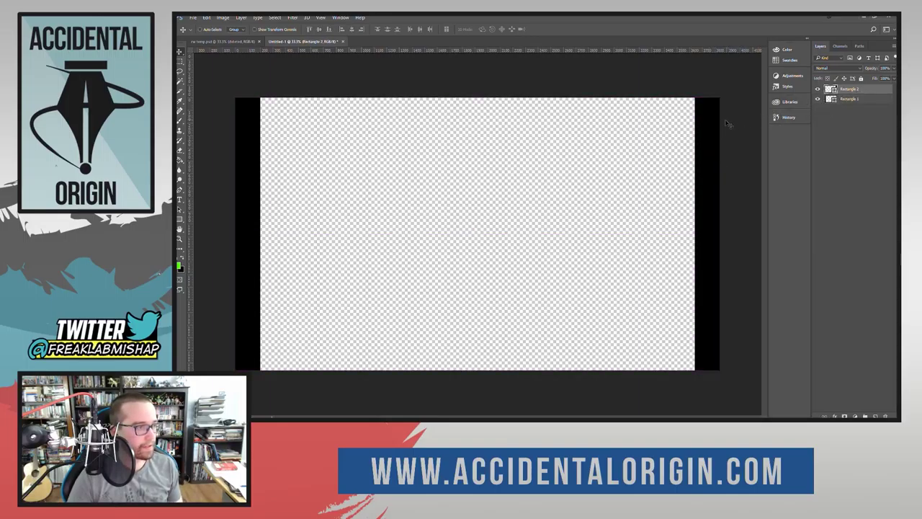
{"action": "key", "text": "ctrl+t"}
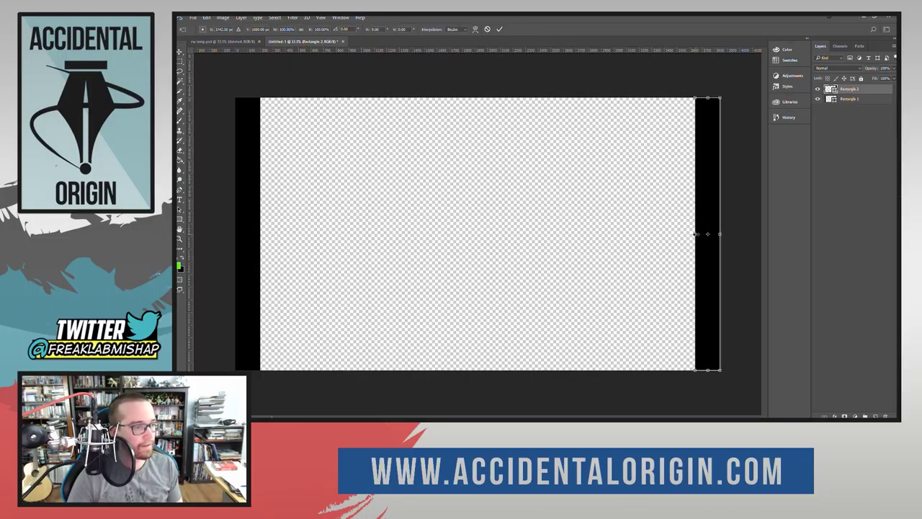
{"action": "left_click_drag", "start_coordinate": [695, 234], "coordinate": [702, 235]}
{"action": "left_click", "coordinate": [501, 28]}
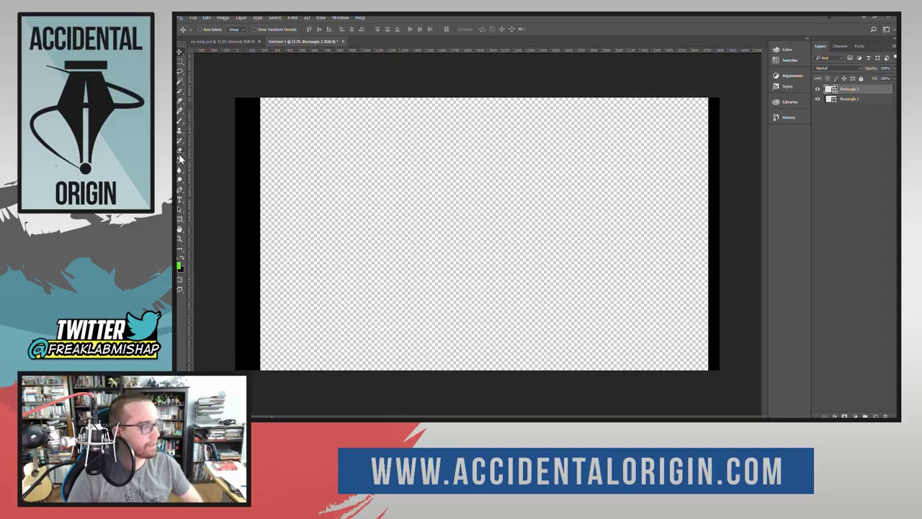
Create a black rectangle of 3840 × 100 px and place it flush along the canvas's top edge.
{"action": "key", "text": "u"}
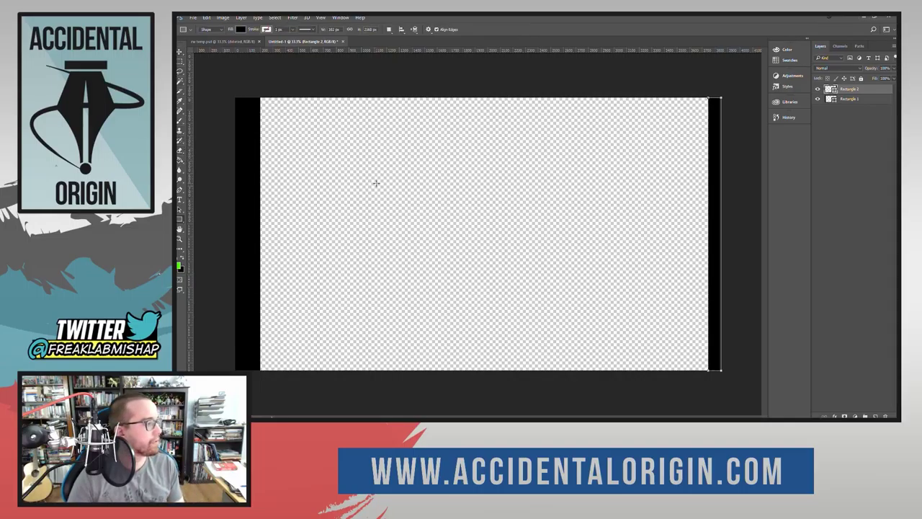
{"action": "left_click", "coordinate": [578, 76]}
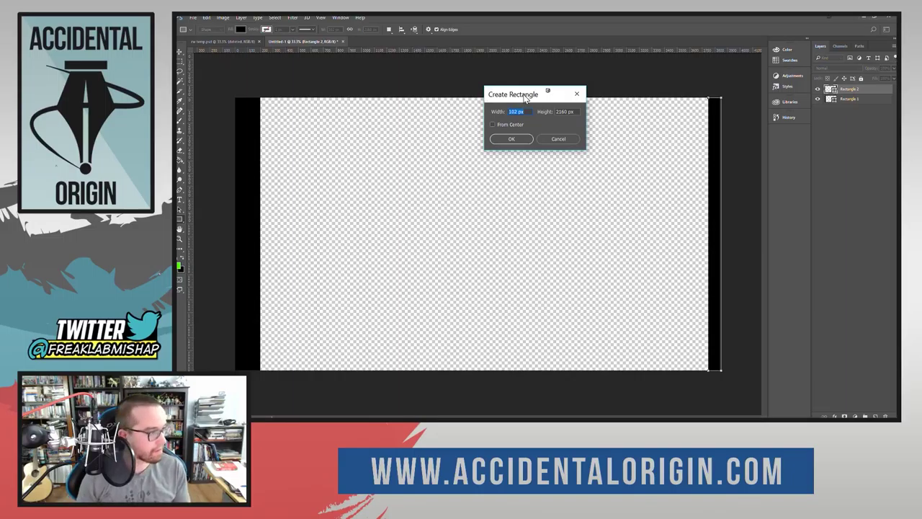
{"action": "type", "text": "3"}
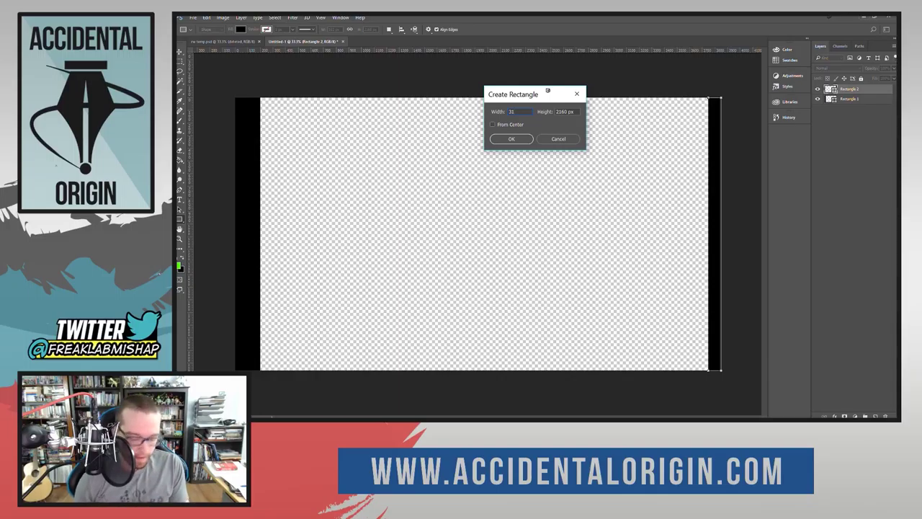
{"action": "type", "text": "840"}
{"action": "key", "text": "Tab"}
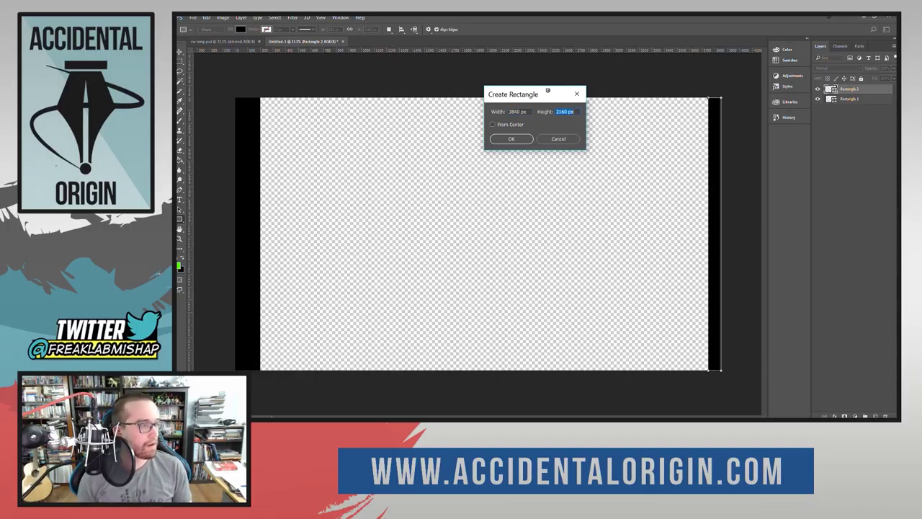
{"action": "type", "text": "1"}
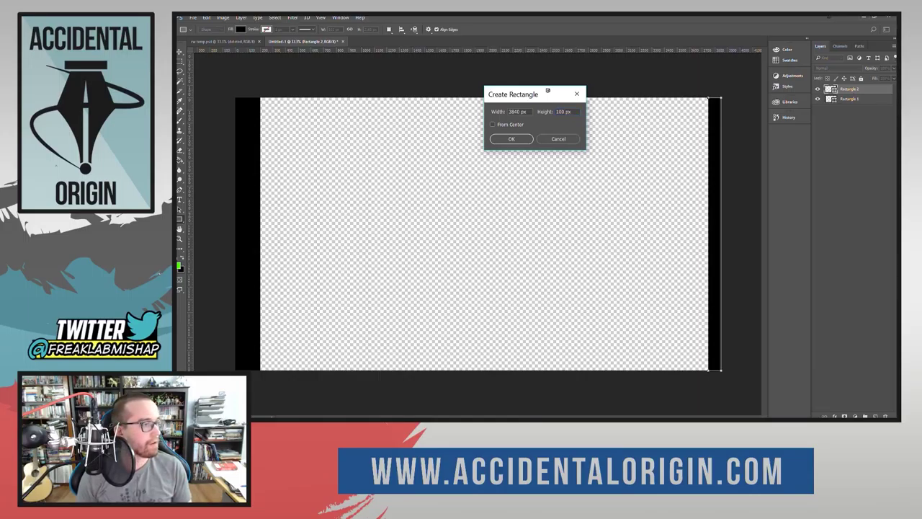
{"action": "key", "text": "Return"}
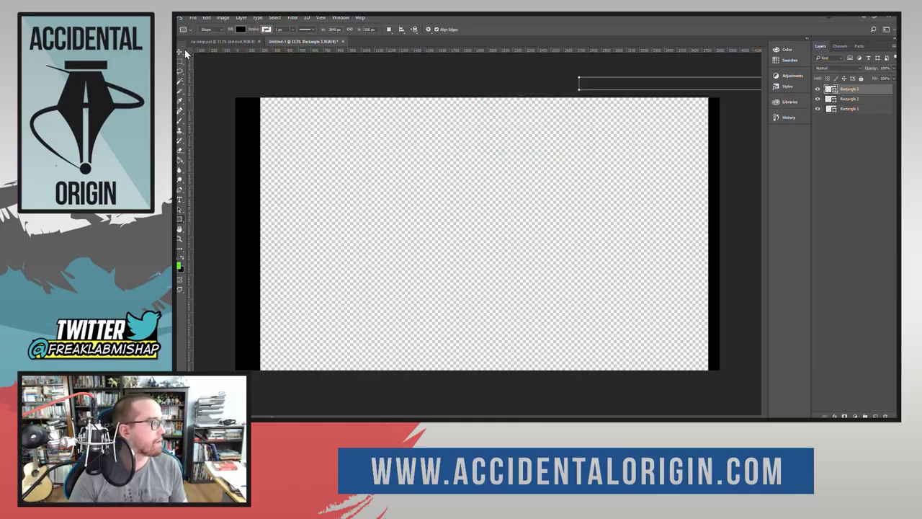
{"action": "key", "text": "v"}
{"action": "left_click_drag", "start_coordinate": [696, 85], "coordinate": [359, 108]}
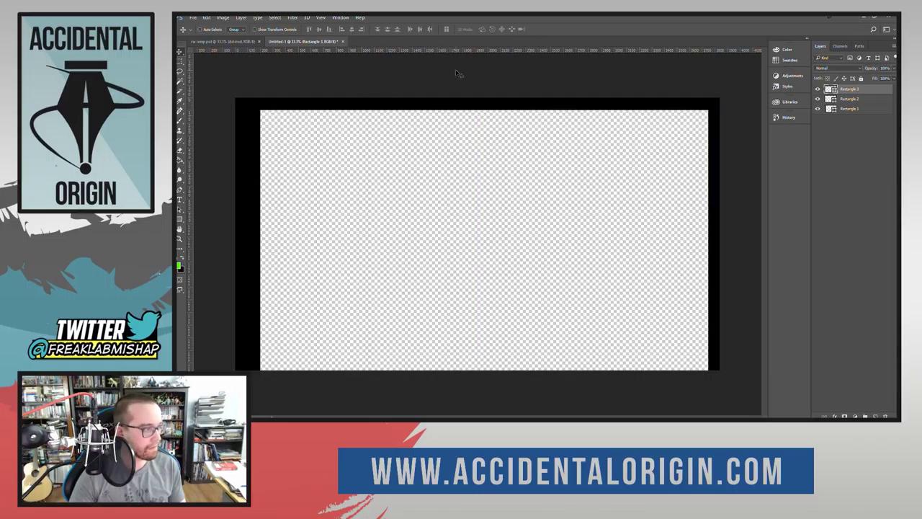
Duplicate the top bar's layer and move the copy flush with the canvas's bottom edge.
{"action": "right_click", "coordinate": [875, 96]}
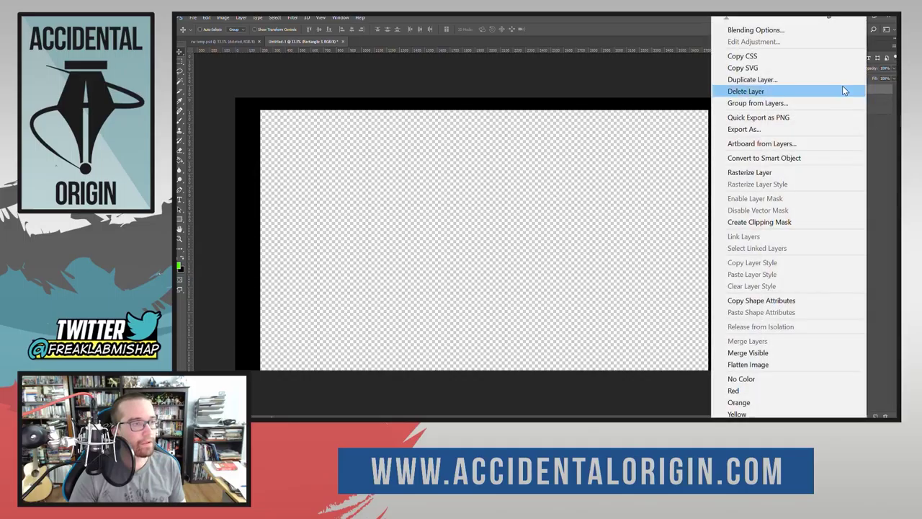
{"action": "left_click", "coordinate": [753, 79]}
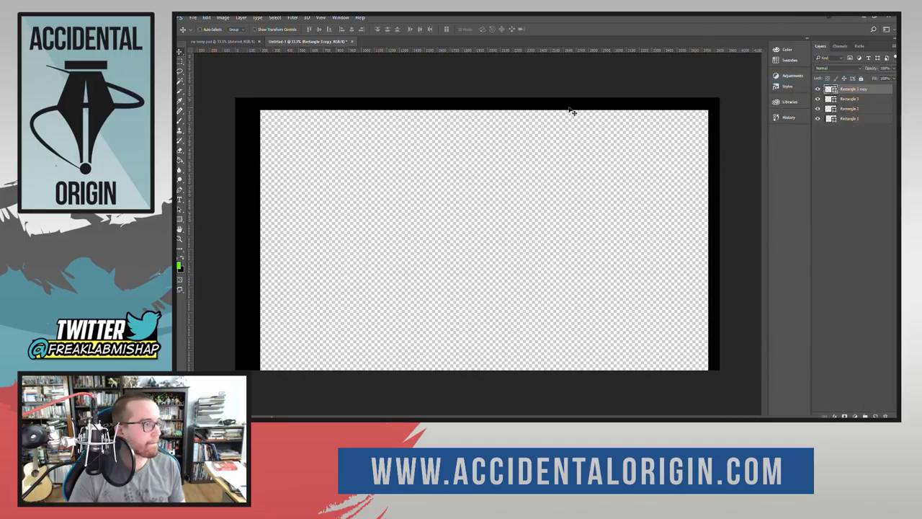
{"action": "left_click_drag", "start_coordinate": [570, 110], "coordinate": [552, 371]}
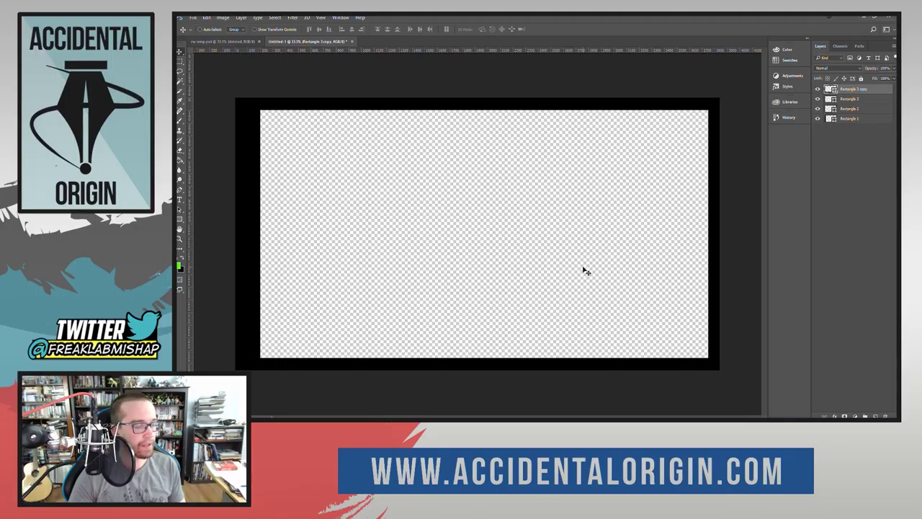
Free-transform the left bar on Rectangle 1 from its inner edge to about 50% width, keeping its outer edge on the canvas edge.
{"action": "left_click", "coordinate": [859, 118]}
{"action": "key", "text": "ctrl+t"}
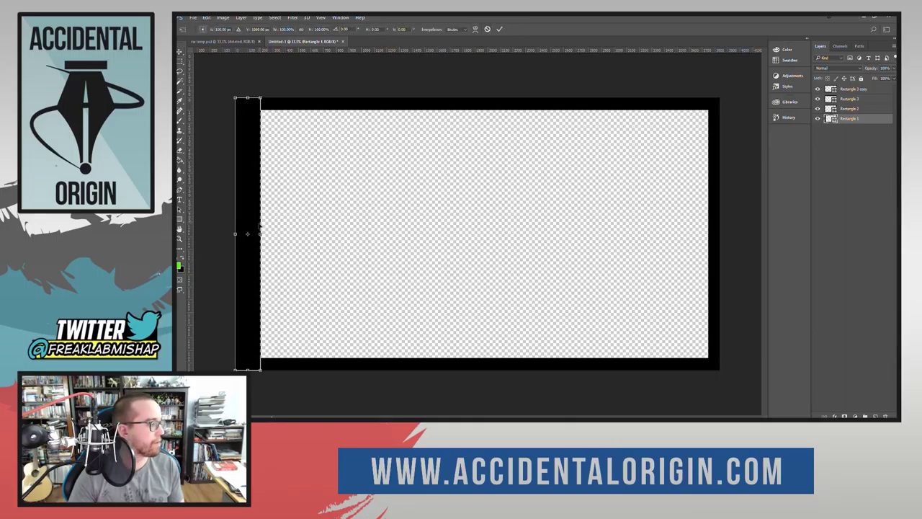
{"action": "left_click_drag", "start_coordinate": [261, 234], "coordinate": [248, 233]}
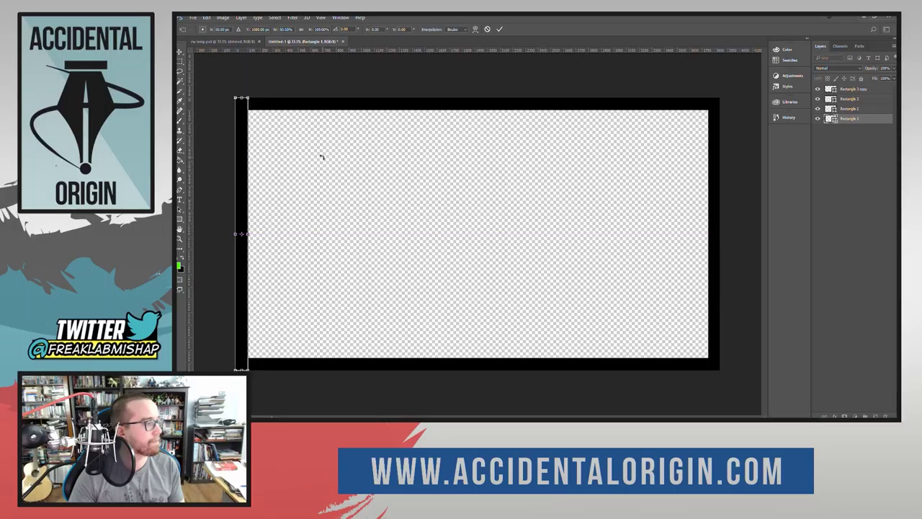
{"action": "left_click", "coordinate": [500, 29]}
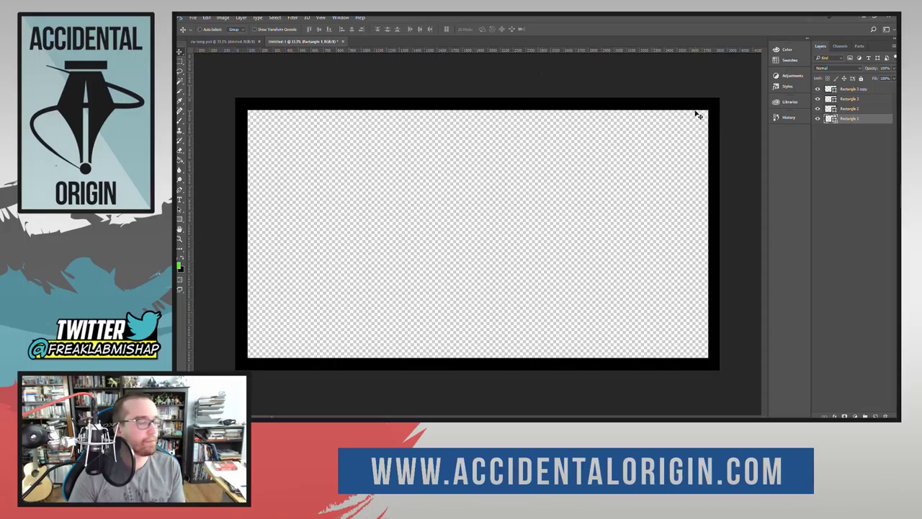
{"action": "left_click", "coordinate": [852, 142]}
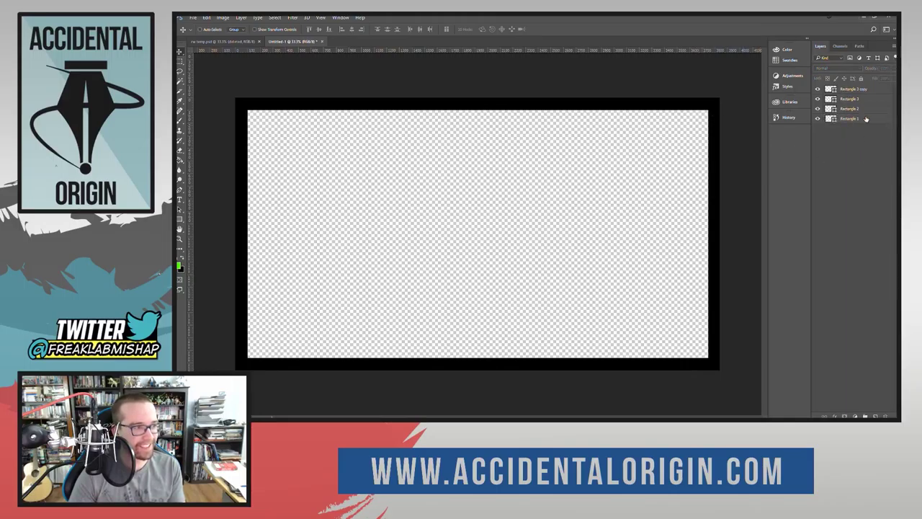
{"action": "left_click", "coordinate": [857, 90]}
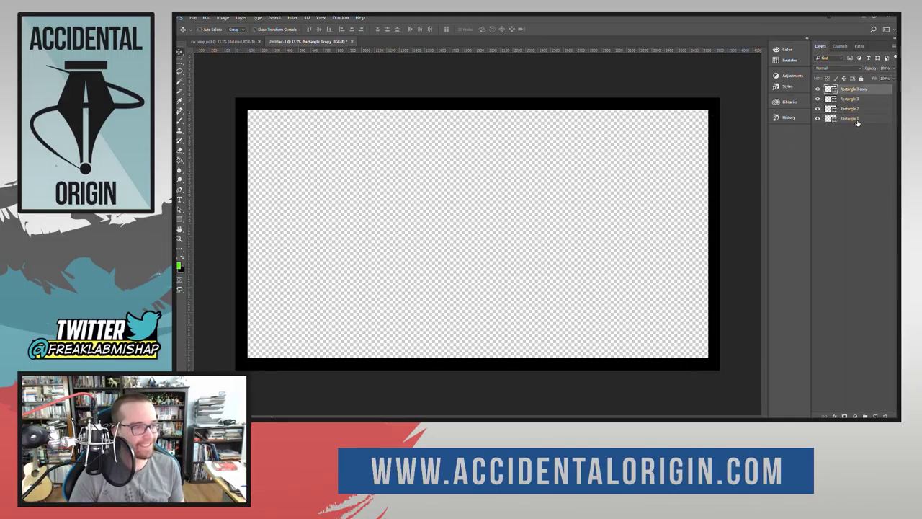
{"action": "left_click", "coordinate": [857, 120], "text": "shift"}
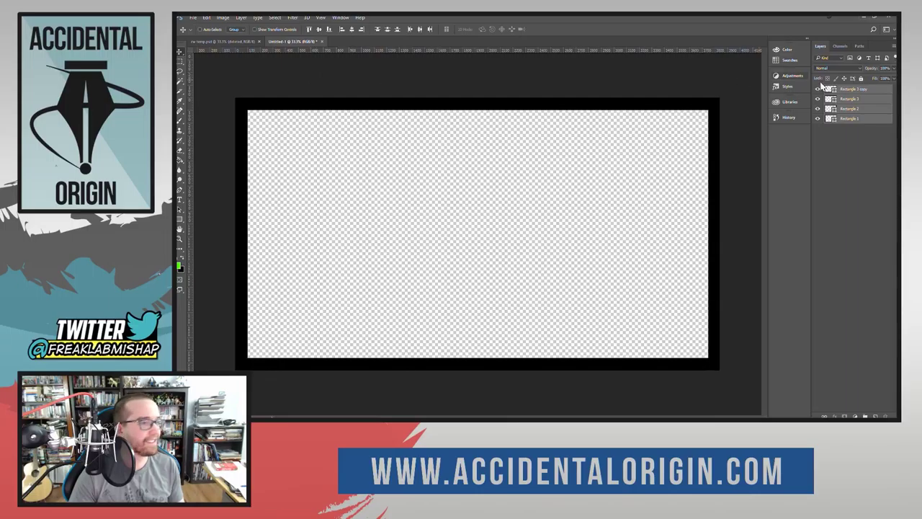
{"action": "left_click", "coordinate": [851, 142]}
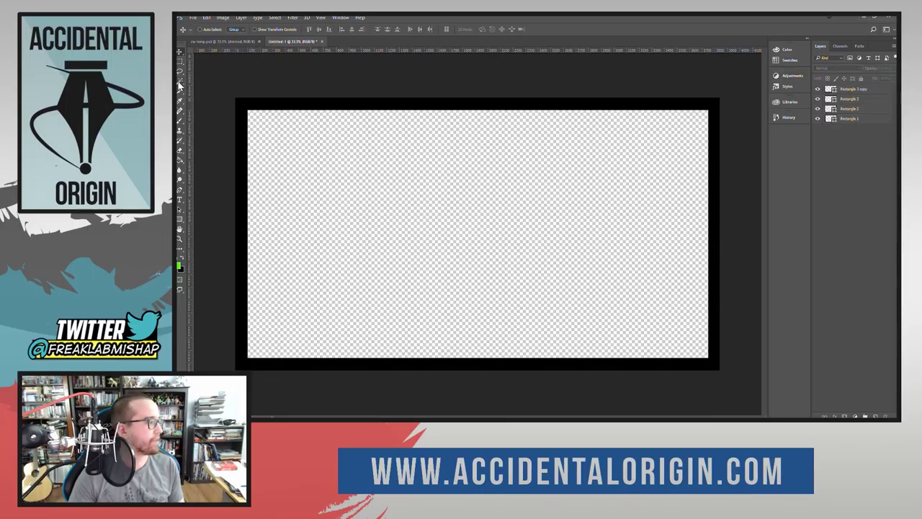
{"action": "key", "text": "u"}
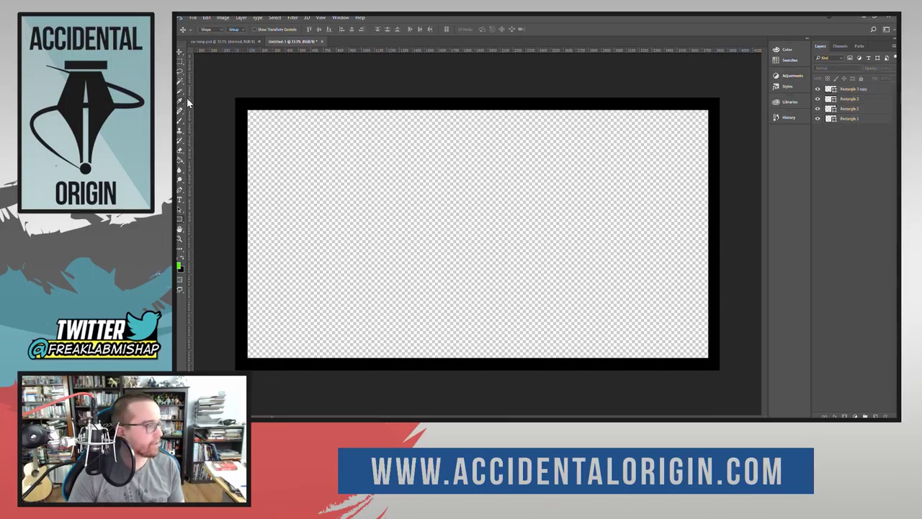
{"action": "left_click_drag", "start_coordinate": [222, 73], "coordinate": [728, 383]}
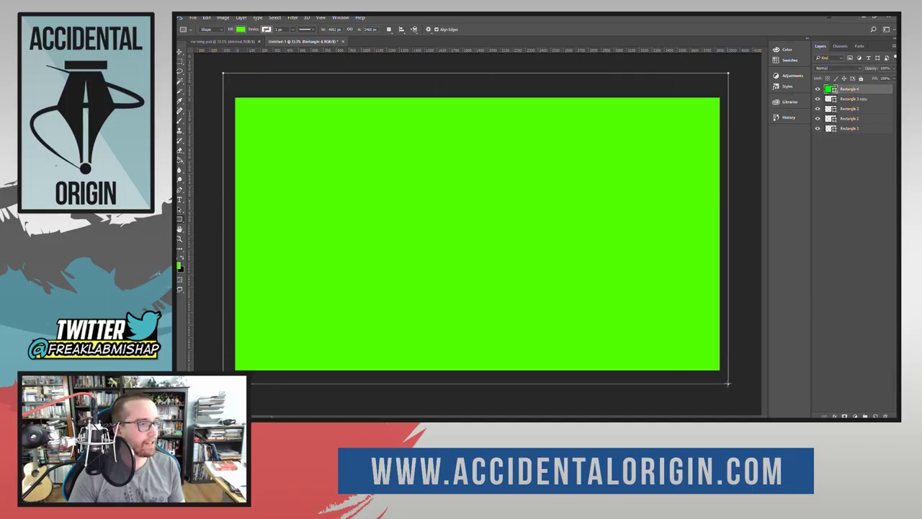
{"action": "key", "text": "ctrl+z"}
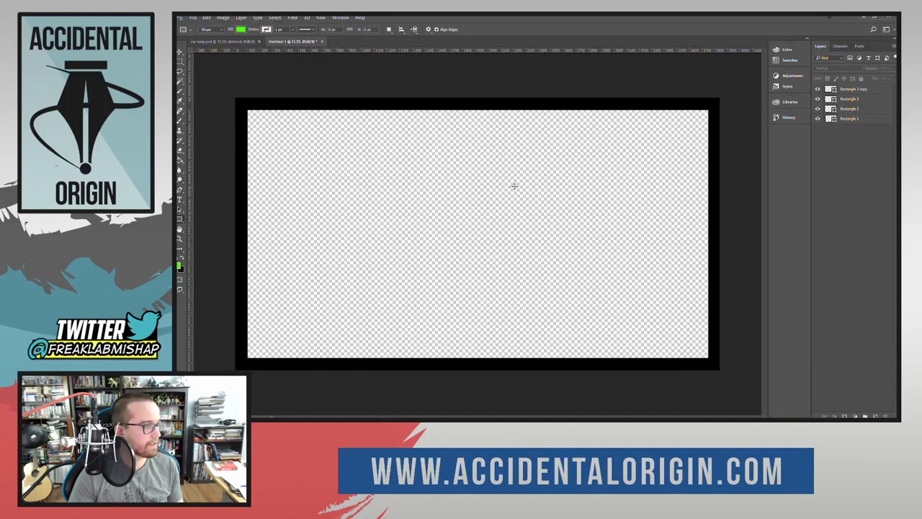
Create a green rectangle of 3840 × 2160 px and align it with the canvas so it covers the whole frame.
{"action": "left_click", "coordinate": [514, 189]}
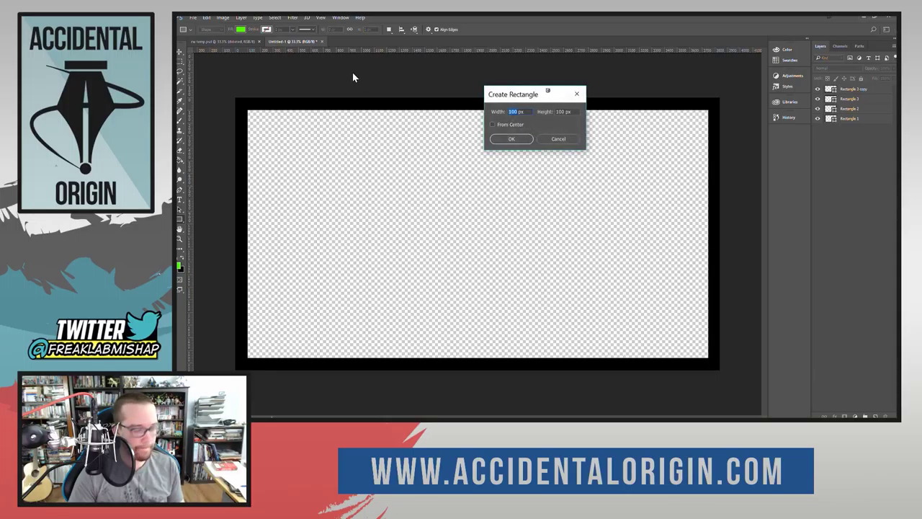
{"action": "type", "text": "3840"}
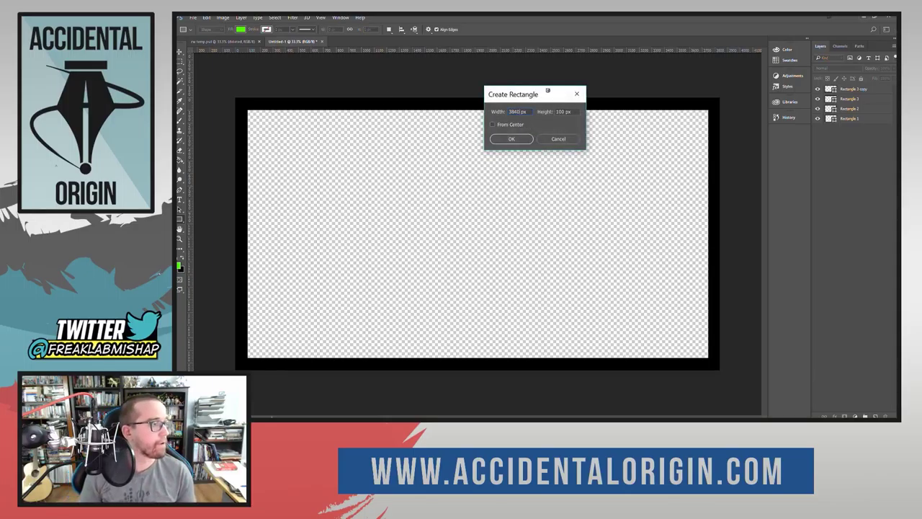
{"action": "key", "text": "Tab"}
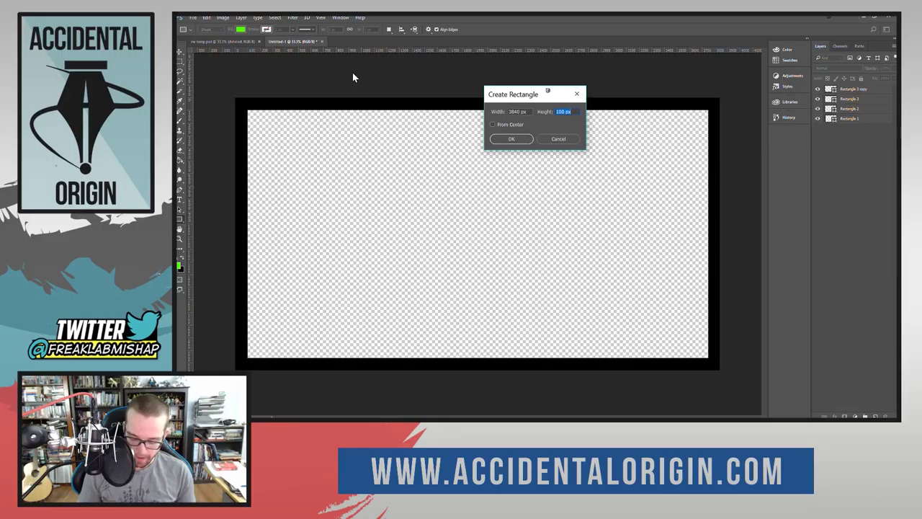
{"action": "type", "text": "2160"}
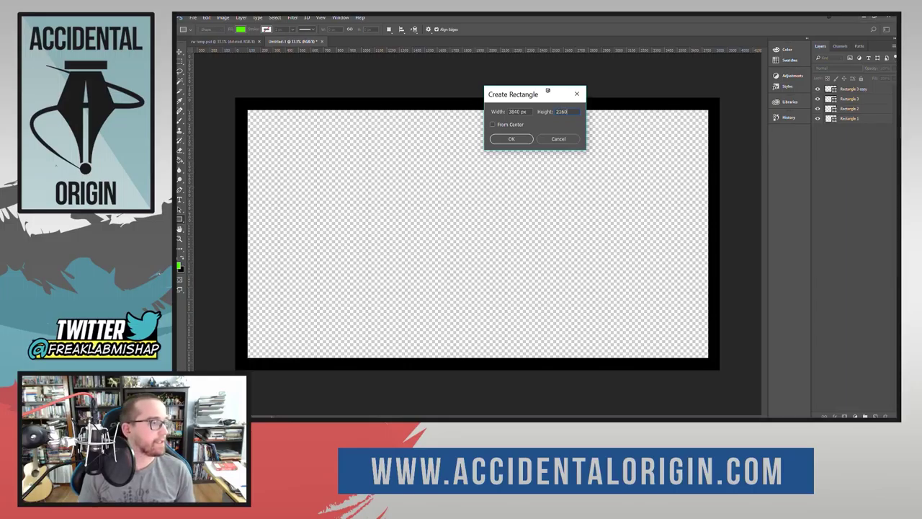
{"action": "left_click", "coordinate": [518, 139]}
{"action": "key", "text": "v"}
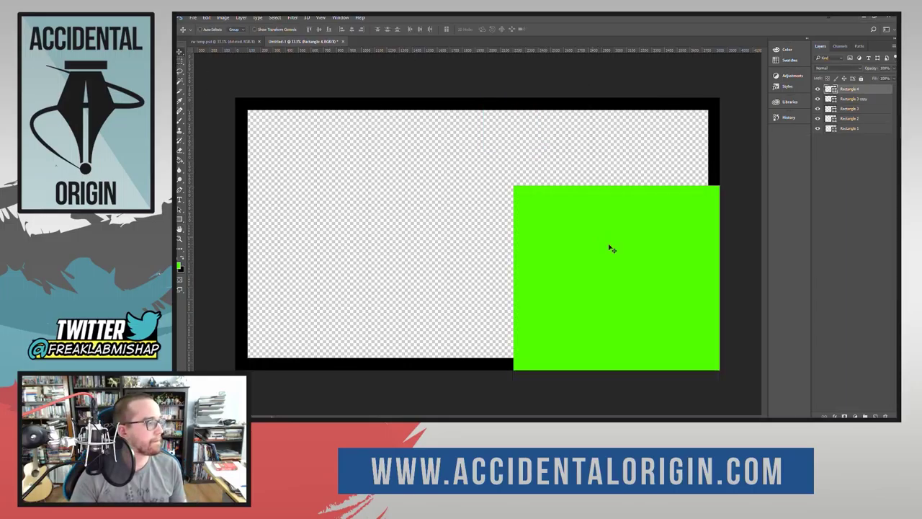
{"action": "left_click_drag", "start_coordinate": [612, 249], "coordinate": [363, 183]}
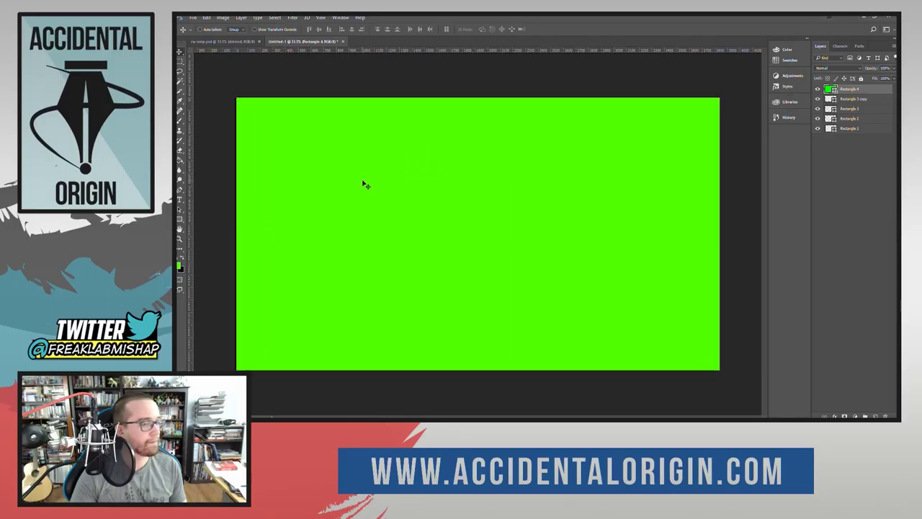
Enable the Stroke effect in the layer style of the green rectangle, setting the layer's blending opacity to 100%.
{"action": "right_click", "coordinate": [852, 88]}
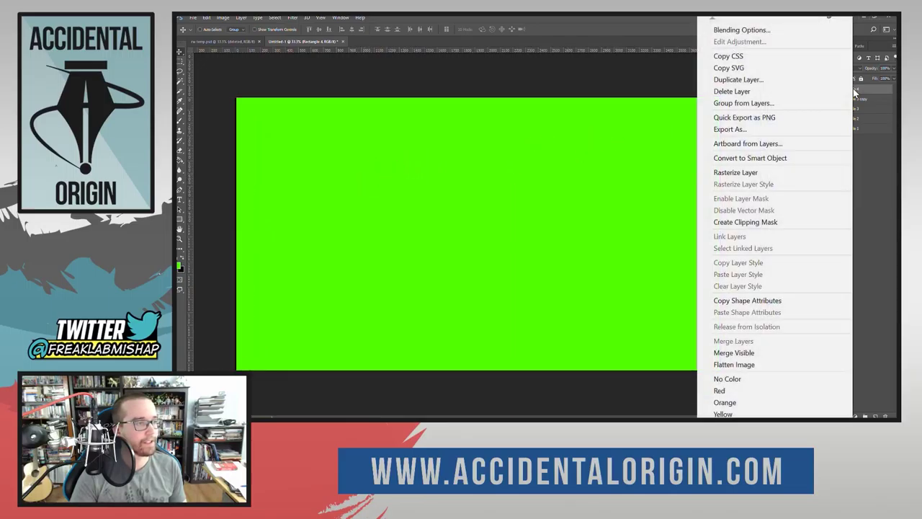
{"action": "left_click", "coordinate": [565, 211]}
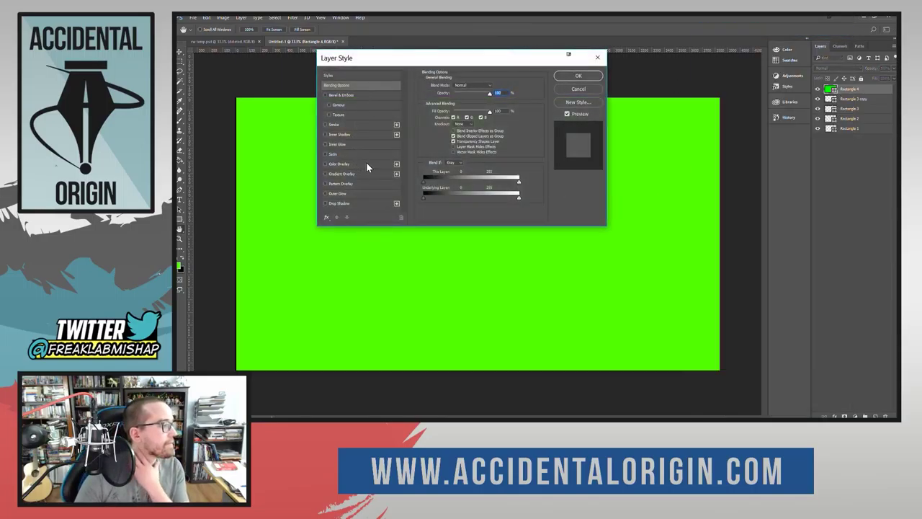
{"action": "key", "text": "Down"}
{"action": "key", "text": "Down"}
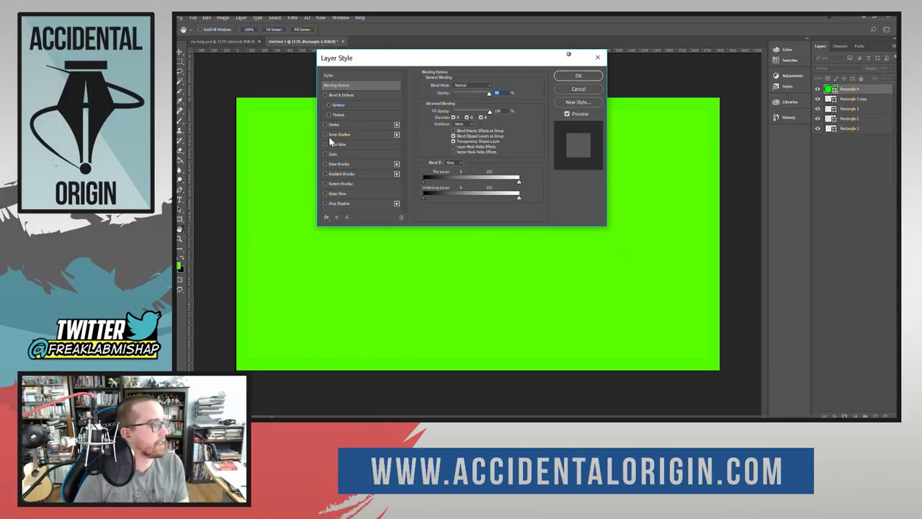
{"action": "left_click", "coordinate": [324, 125]}
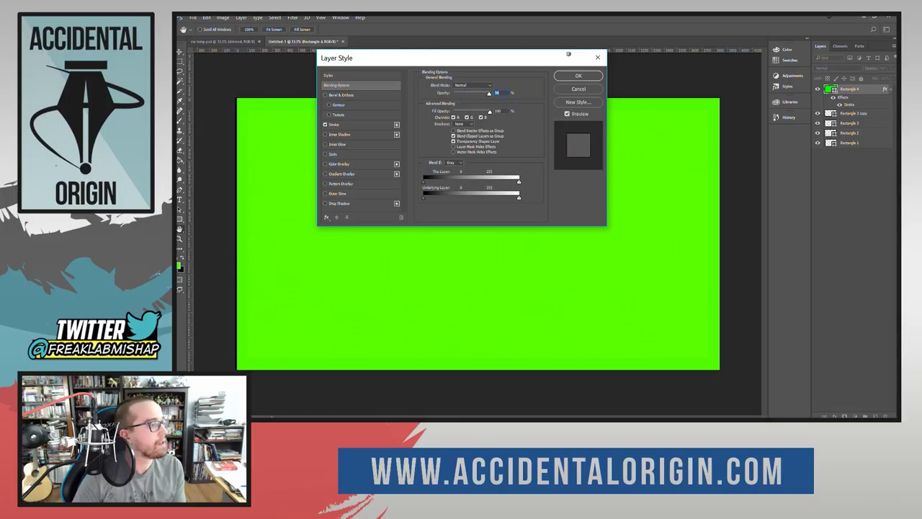
{"action": "left_click", "coordinate": [482, 174]}
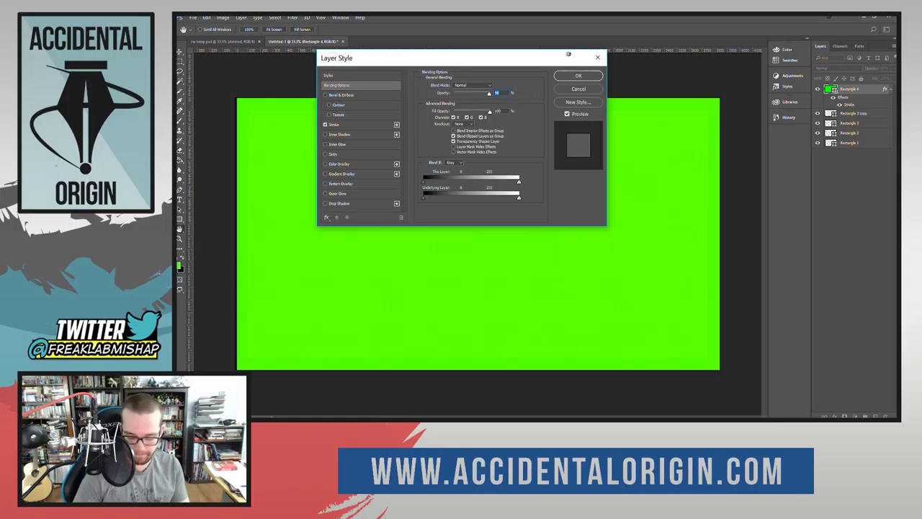
{"action": "type", "text": "100"}
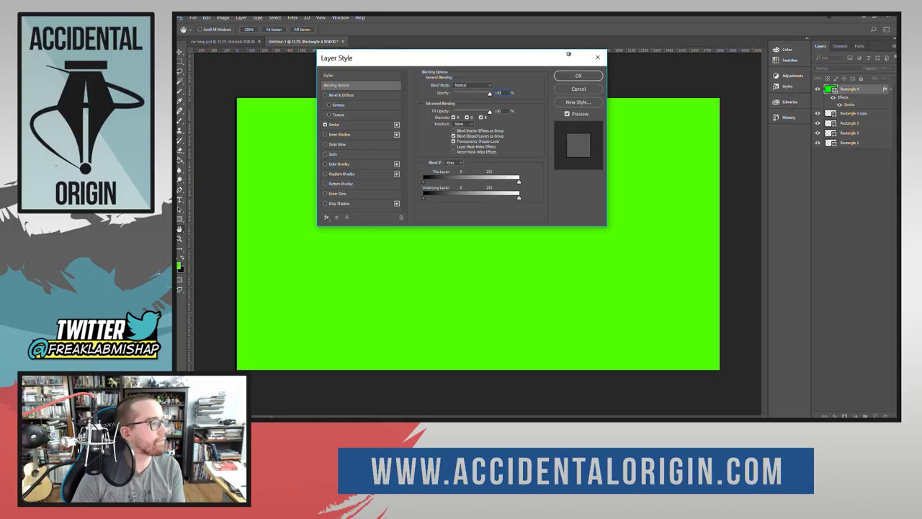
Set the stroke size of the green rectangle's layer effect to 100 px and apply the layer style.
{"action": "left_click", "coordinate": [363, 126]}
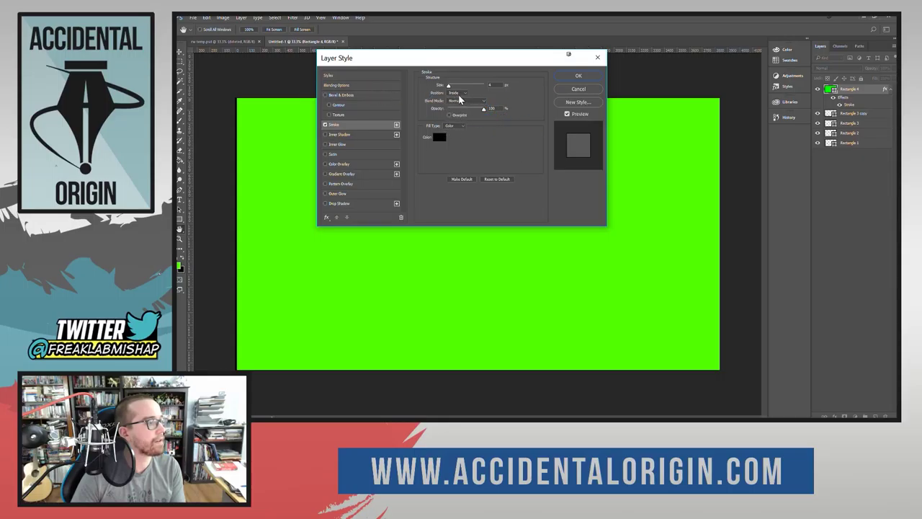
{"action": "double_click", "coordinate": [488, 86]}
{"action": "type", "text": "10"}
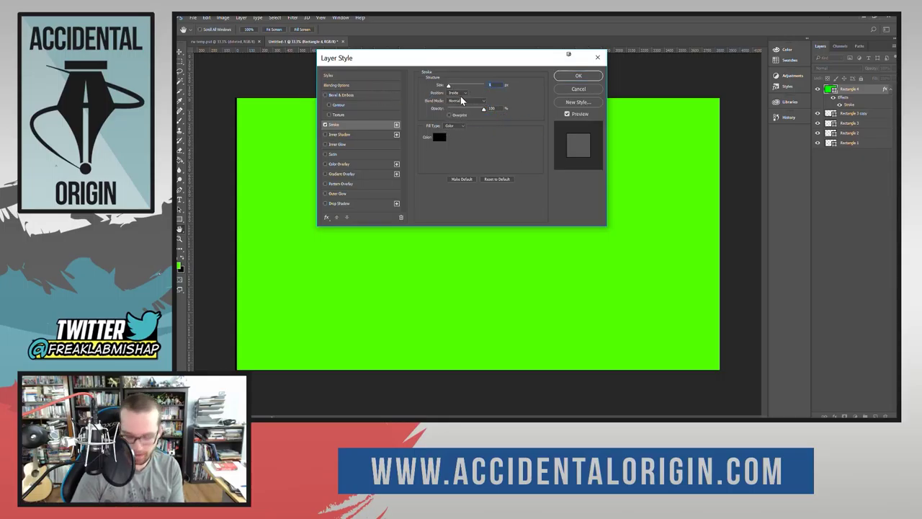
{"action": "type", "text": "0"}
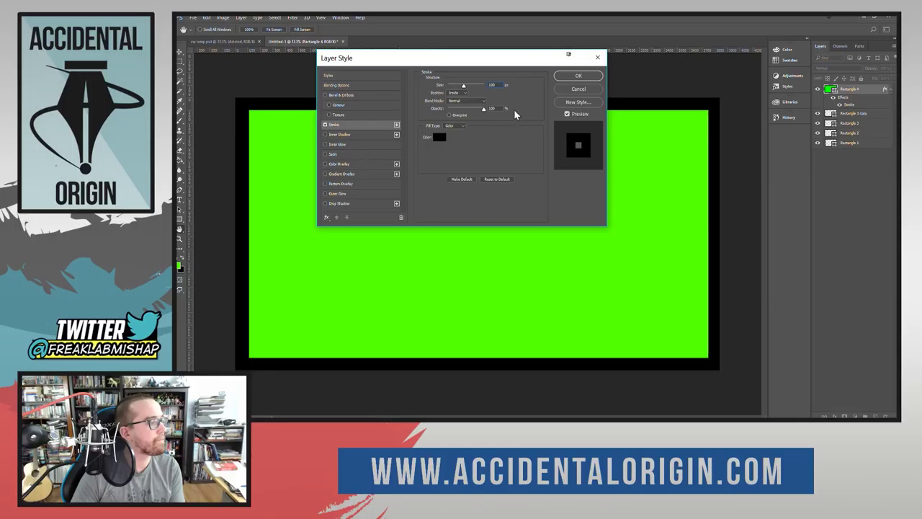
{"action": "left_click", "coordinate": [574, 76]}
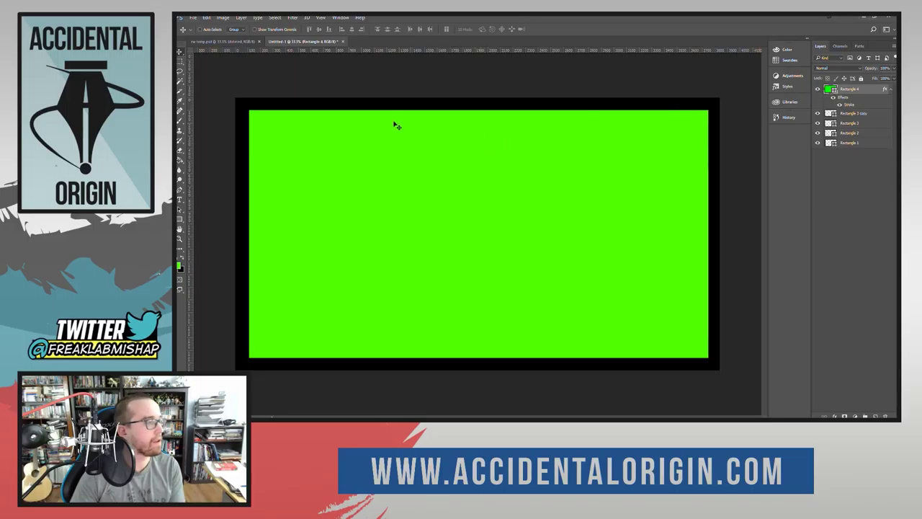
Remove the fill of Rectangle 4 and give the shape a solid black stroke.
{"action": "key", "text": "u"}
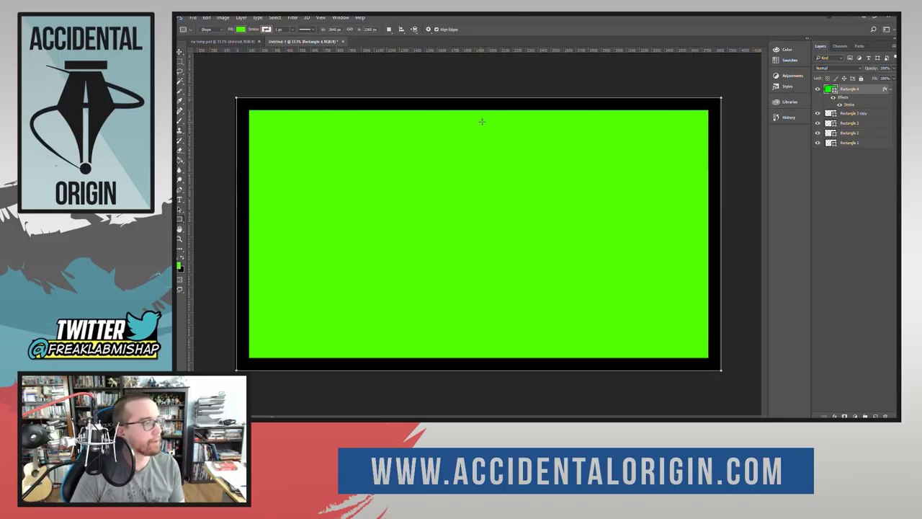
{"action": "left_click", "coordinate": [241, 29]}
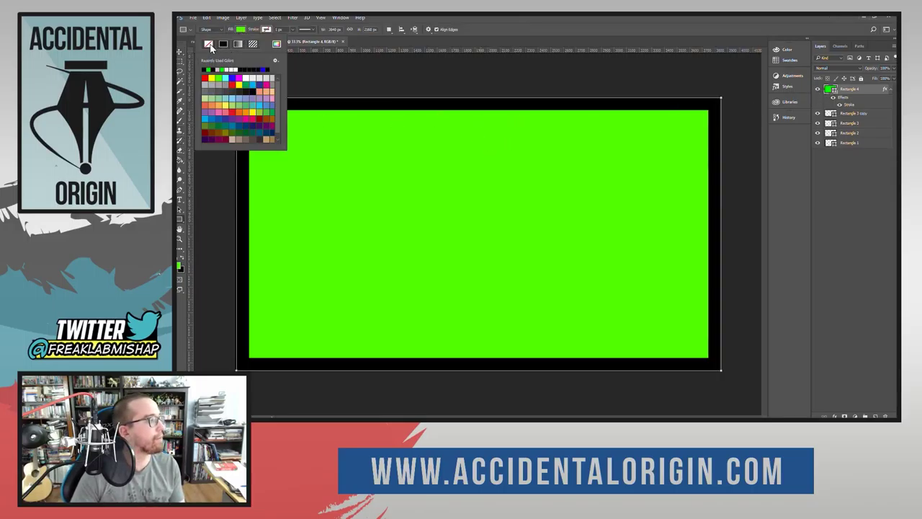
{"action": "left_click", "coordinate": [209, 44]}
{"action": "left_click", "coordinate": [255, 44]}
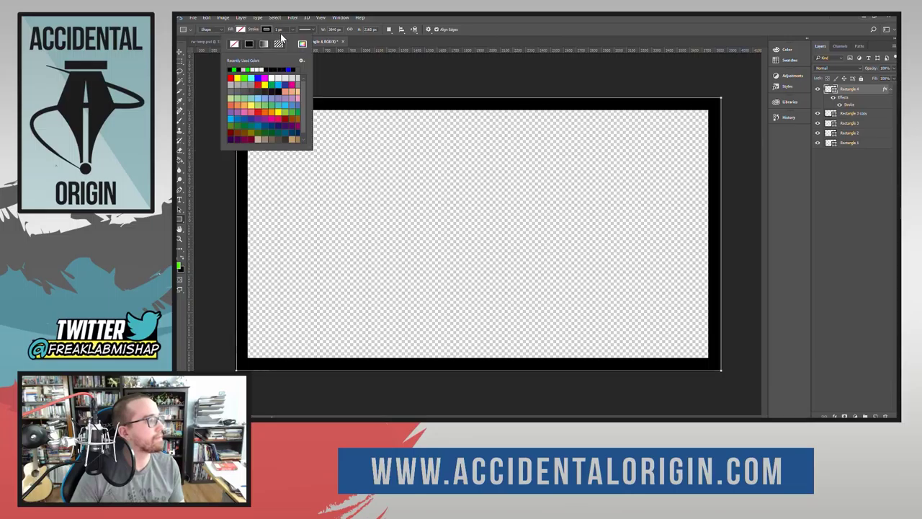
{"action": "key", "text": "Return"}
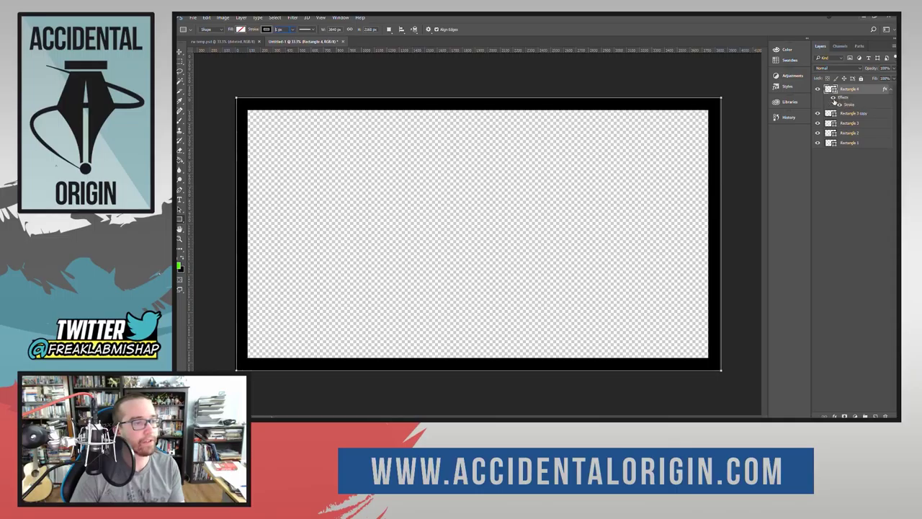
Turn off the Stroke effect on Rectangle 4 and try deleting its hidden effects.
{"action": "double_click", "coordinate": [886, 91]}
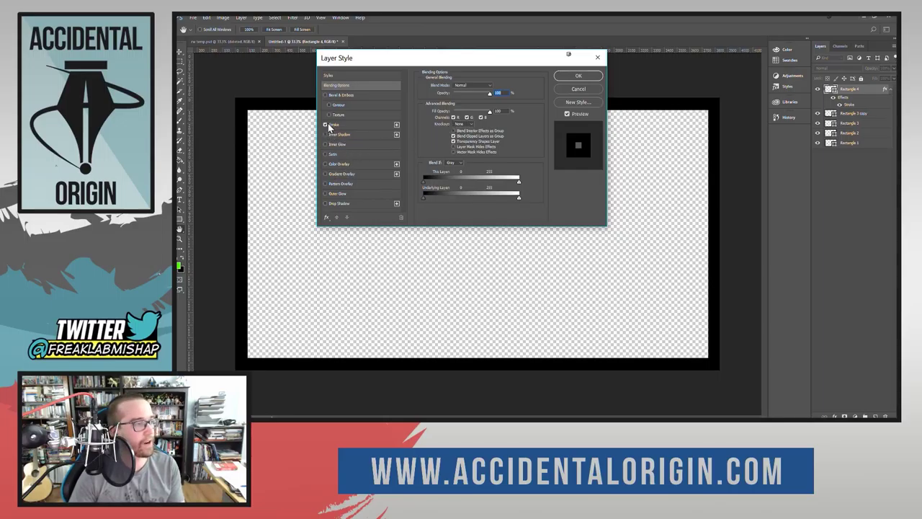
{"action": "left_click", "coordinate": [566, 89]}
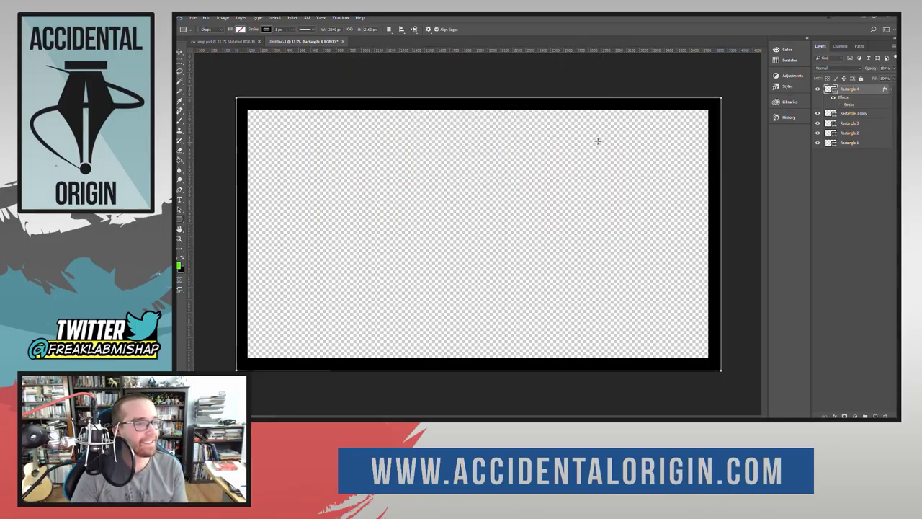
{"action": "double_click", "coordinate": [886, 90]}
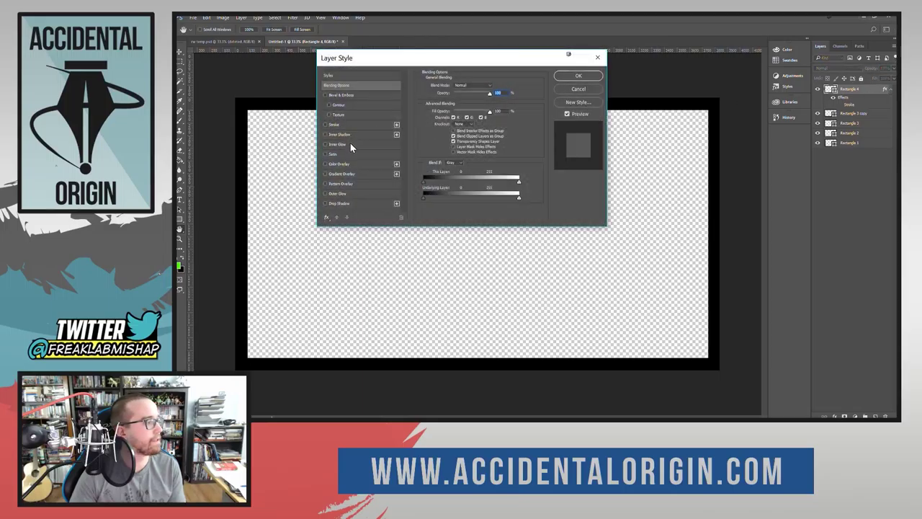
{"action": "left_click", "coordinate": [326, 218]}
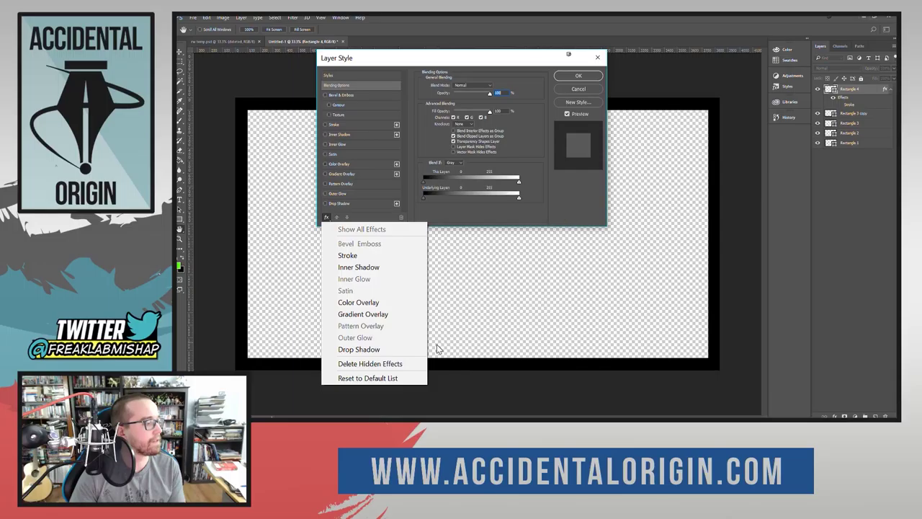
{"action": "left_click", "coordinate": [402, 363]}
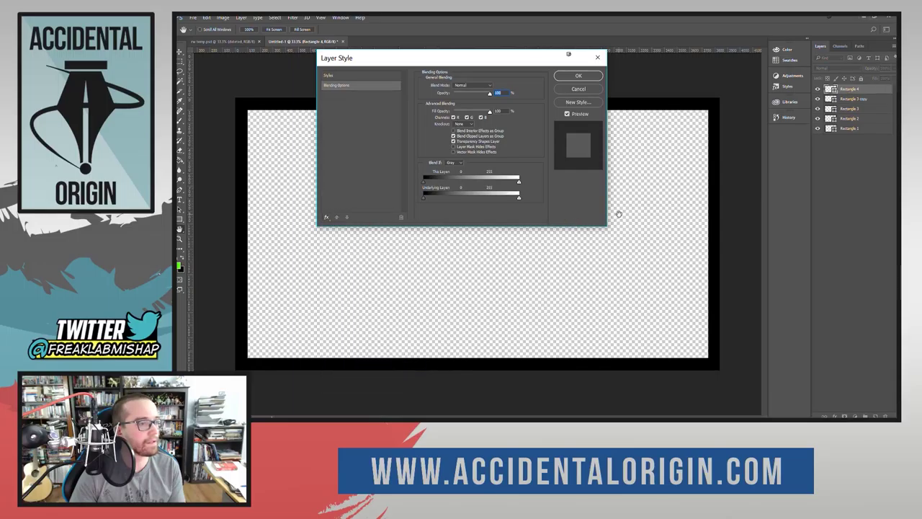
{"action": "left_click", "coordinate": [597, 57]}
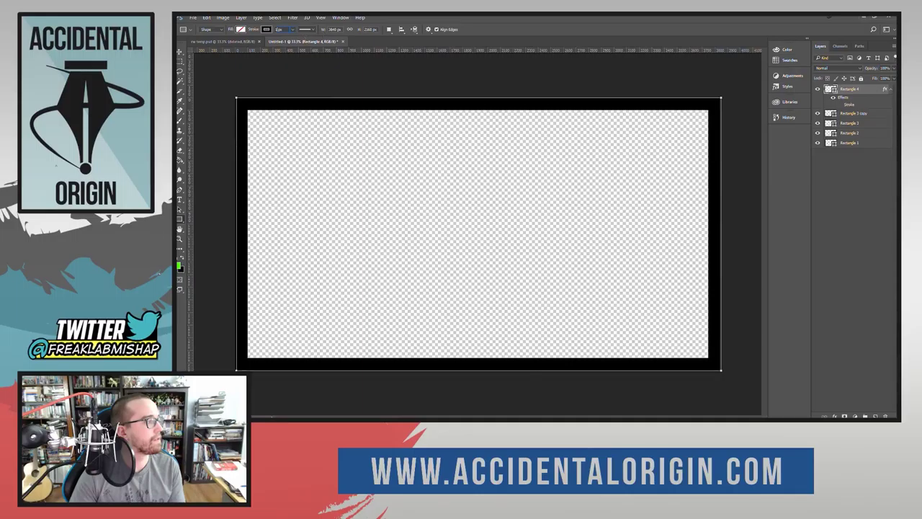
Try an unfilled 3840 × 2160 px rectangle with a 100 px black stroke, and delete it.
{"action": "type", "text": "100"}
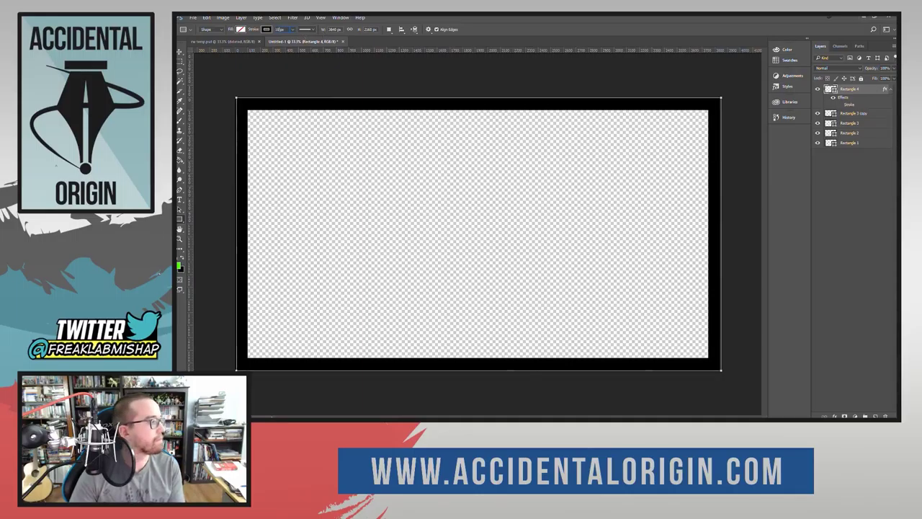
{"action": "left_click", "coordinate": [389, 72]}
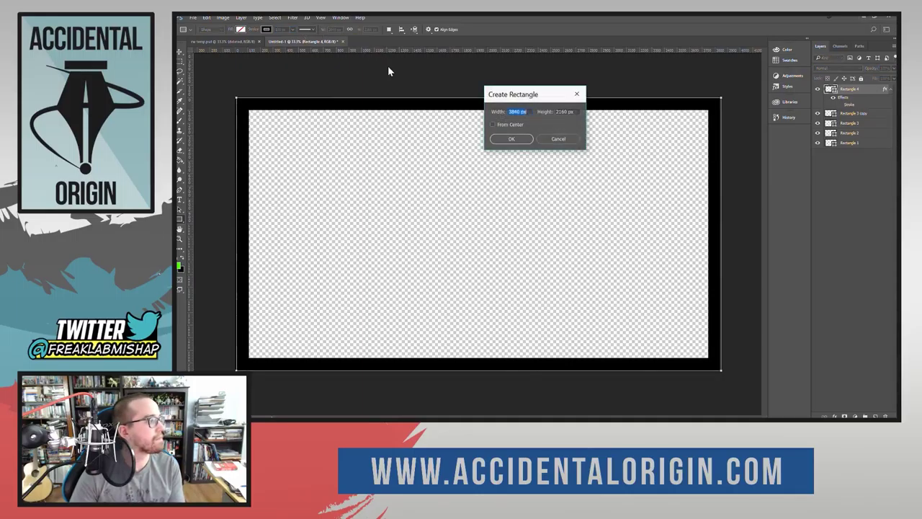
{"action": "left_click", "coordinate": [517, 140]}
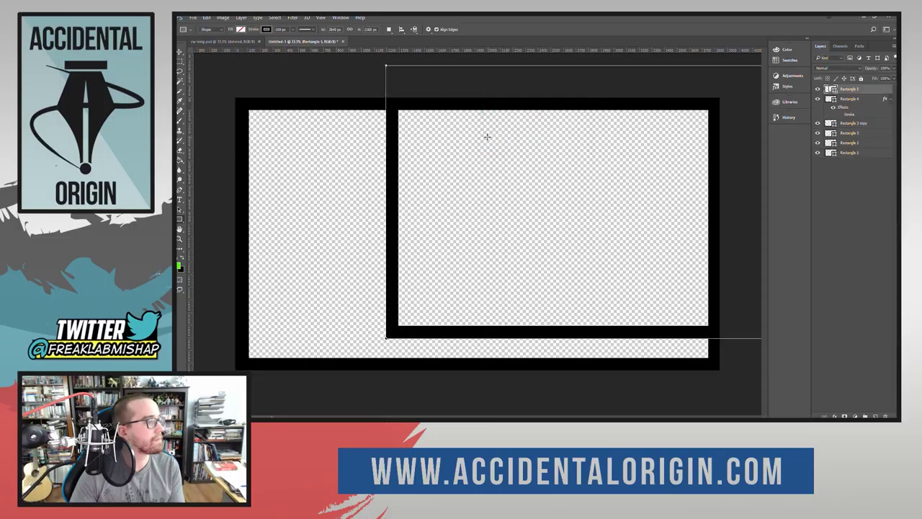
{"action": "left_click", "coordinate": [180, 53]}
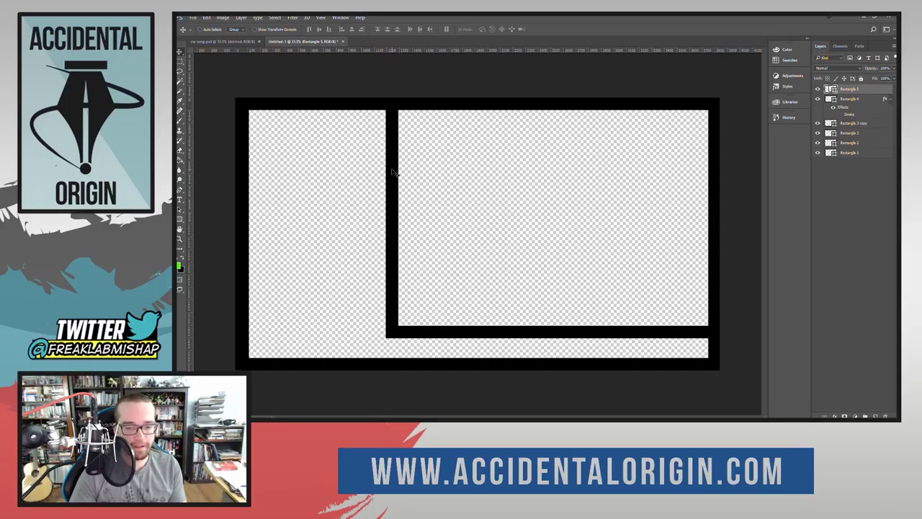
{"action": "key", "text": "Delete"}
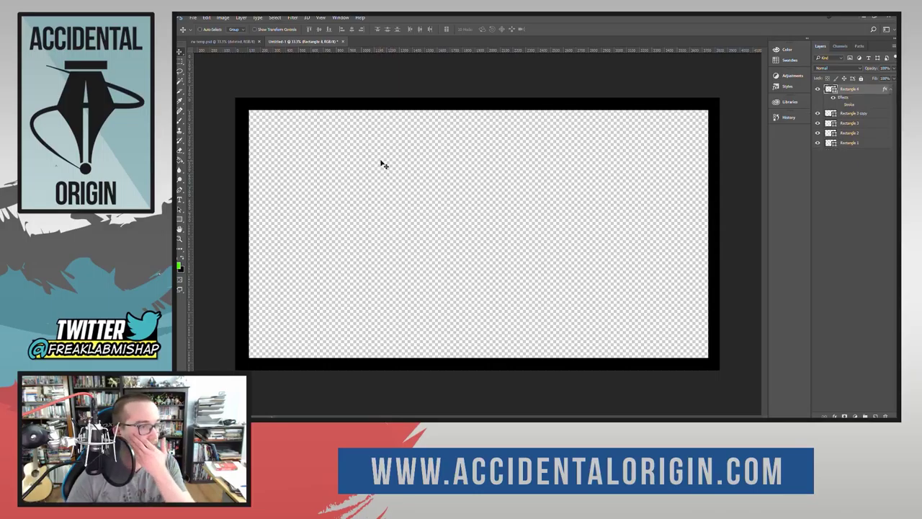
Delete the Rectangle 3 copy and Rectangle 3 layers.
{"action": "left_click", "coordinate": [863, 118]}
{"action": "left_click", "coordinate": [861, 96]}
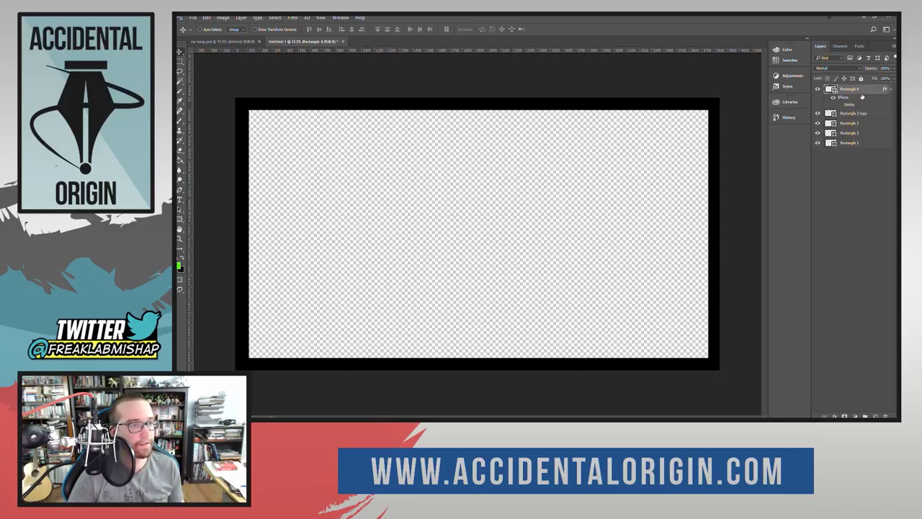
{"action": "left_click", "coordinate": [854, 144], "text": "shift"}
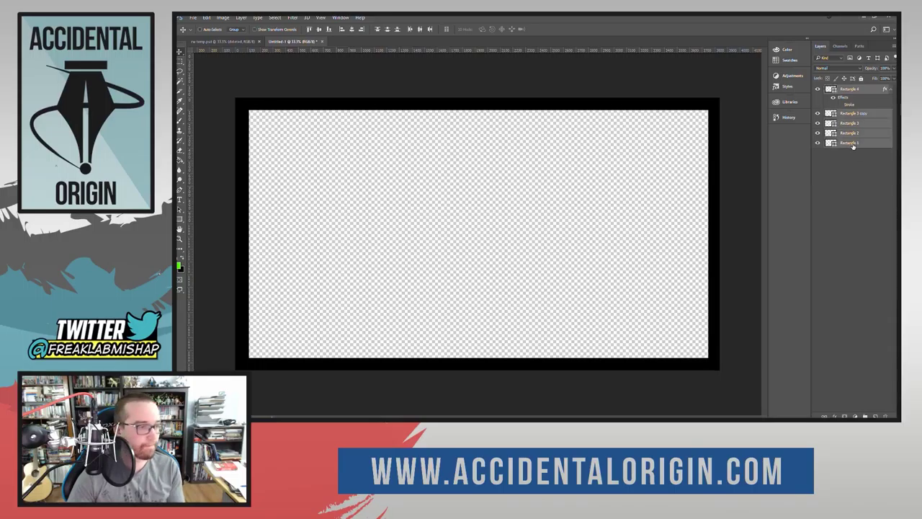
{"action": "left_click", "coordinate": [848, 190]}
{"action": "left_click", "coordinate": [846, 114]}
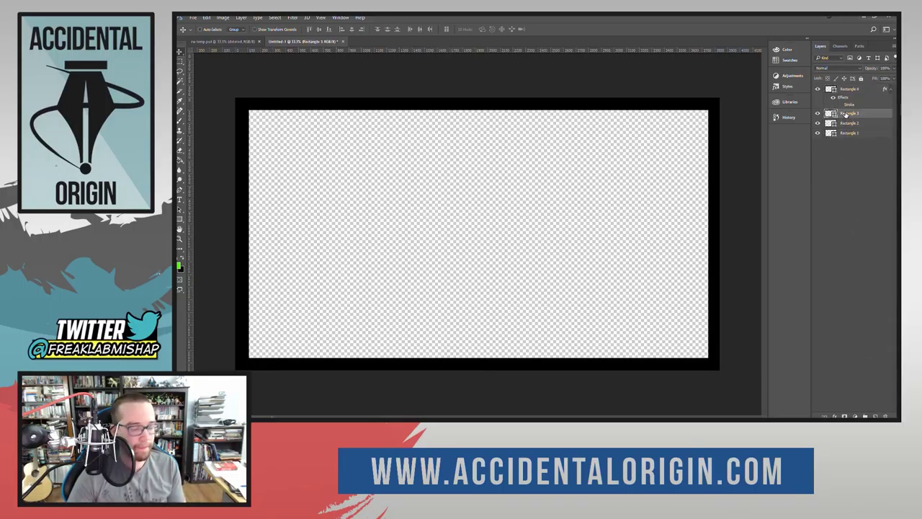
{"action": "right_click", "coordinate": [847, 117]}
{"action": "left_click", "coordinate": [777, 92]}
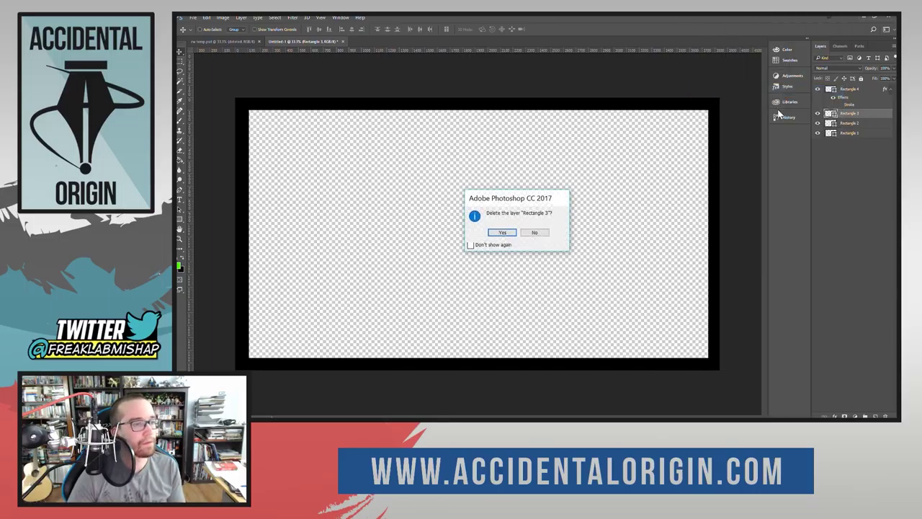
{"action": "left_click", "coordinate": [502, 234]}
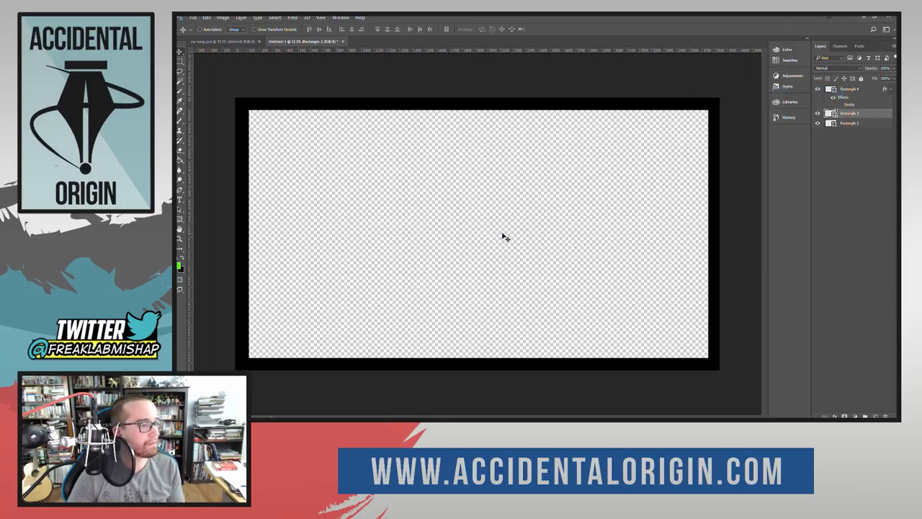
Add a new blank layer and delete the remaining Rectangle 4, Rectangle 2 and Rectangle 1 layers.
{"action": "left_click", "coordinate": [850, 126], "text": "shift"}
{"action": "left_click", "coordinate": [849, 91], "text": "shift"}
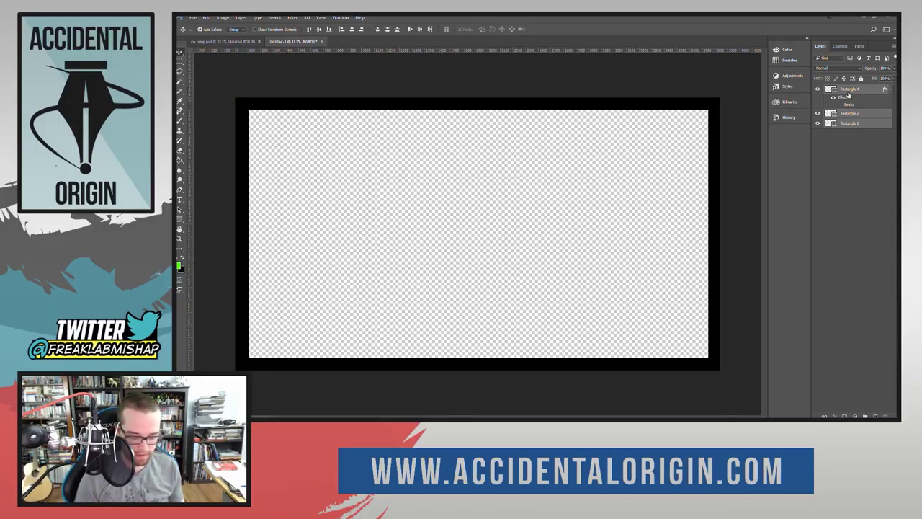
{"action": "right_click", "coordinate": [849, 94]}
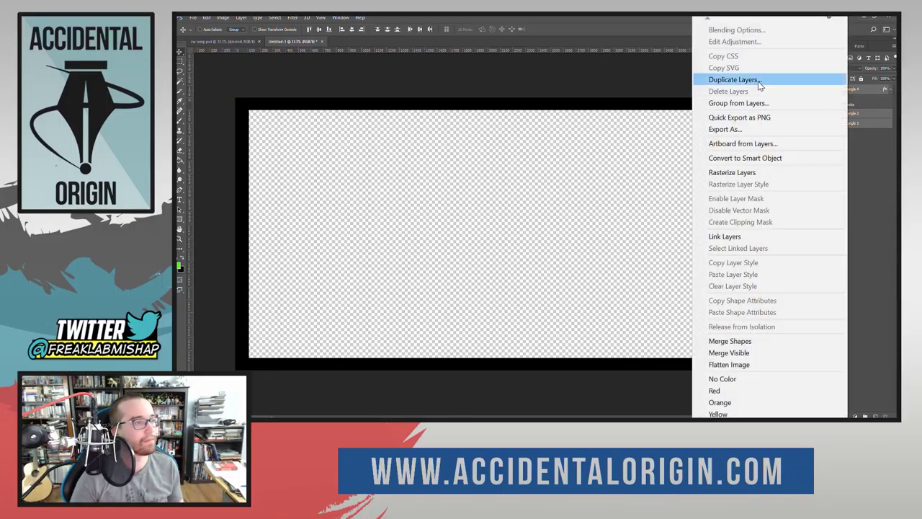
{"action": "left_click", "coordinate": [852, 96]}
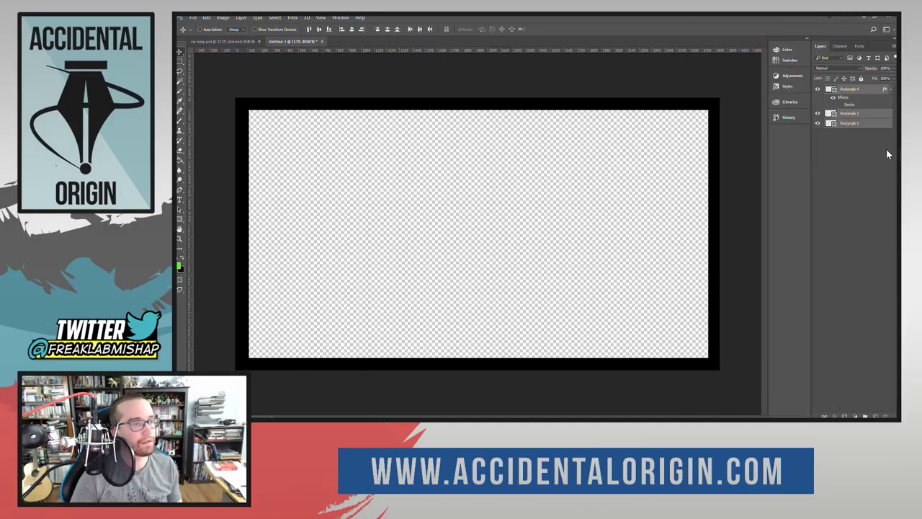
{"action": "left_click", "coordinate": [852, 96]}
{"action": "key", "text": "Delete"}
{"action": "key", "text": "Delete"}
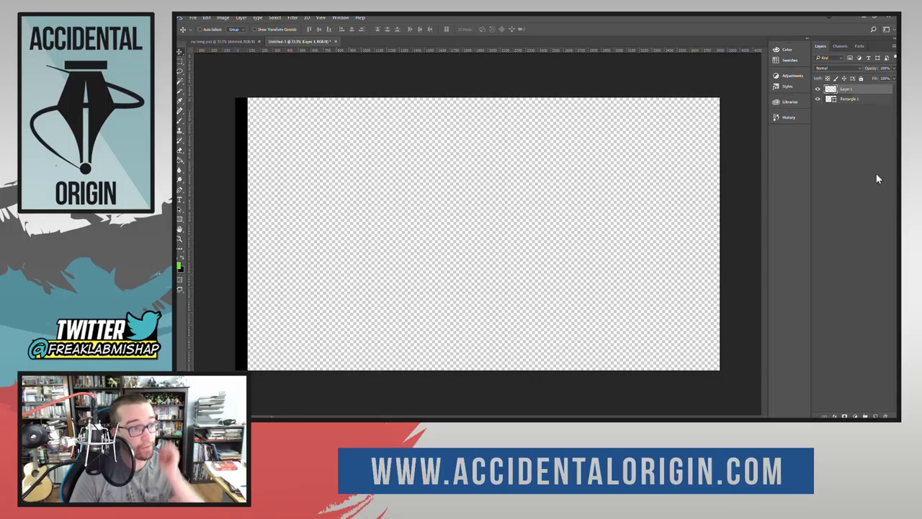
{"action": "key", "text": "ctrl+shift+alt+n"}
{"action": "key", "text": "Delete"}
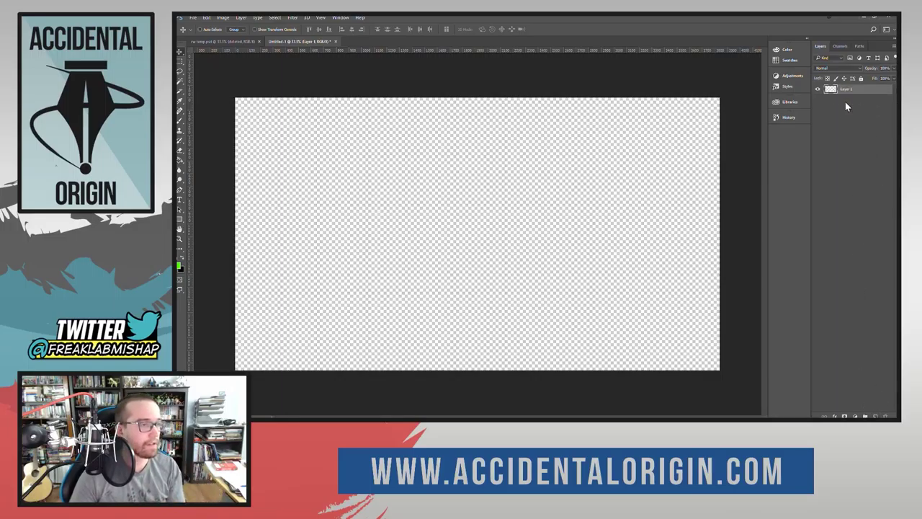
Set up the Rectangle tool with no fill and a black stroke 100 px wide.
{"action": "left_click", "coordinate": [222, 18]}
{"action": "key", "text": "Escape"}
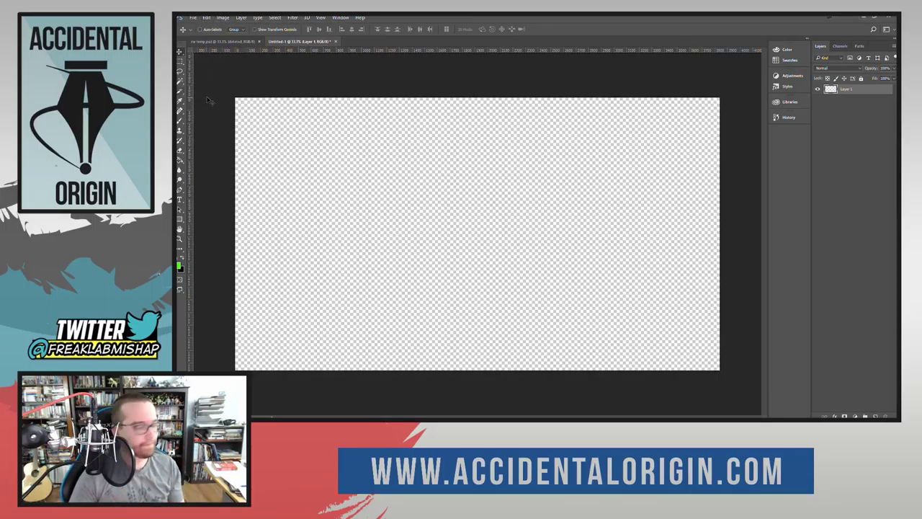
{"action": "key", "text": "u"}
{"action": "left_click", "coordinate": [241, 28]}
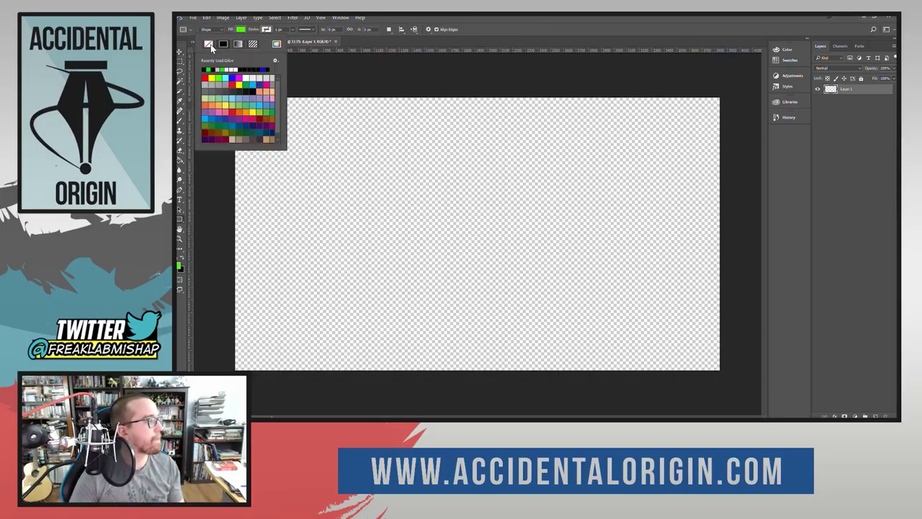
{"action": "left_click", "coordinate": [222, 36]}
{"action": "left_click", "coordinate": [266, 29]}
{"action": "left_click", "coordinate": [280, 30]}
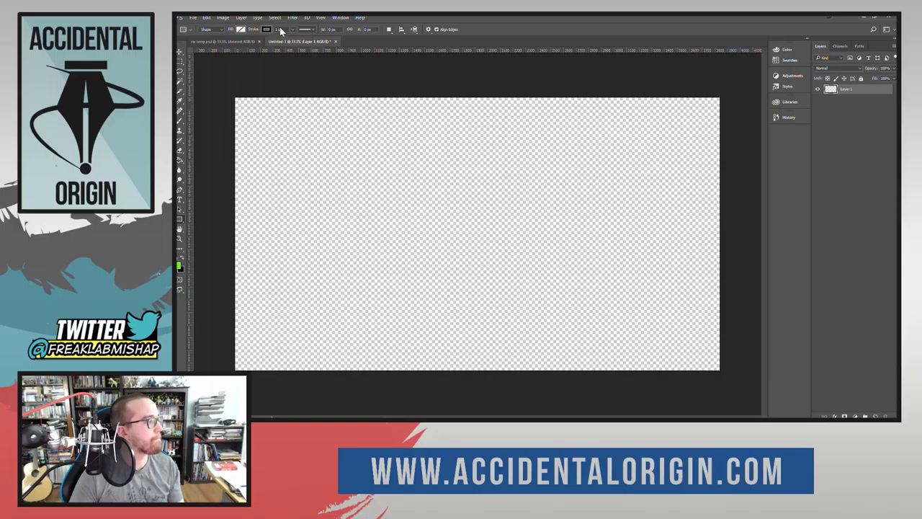
{"action": "type", "text": "100"}
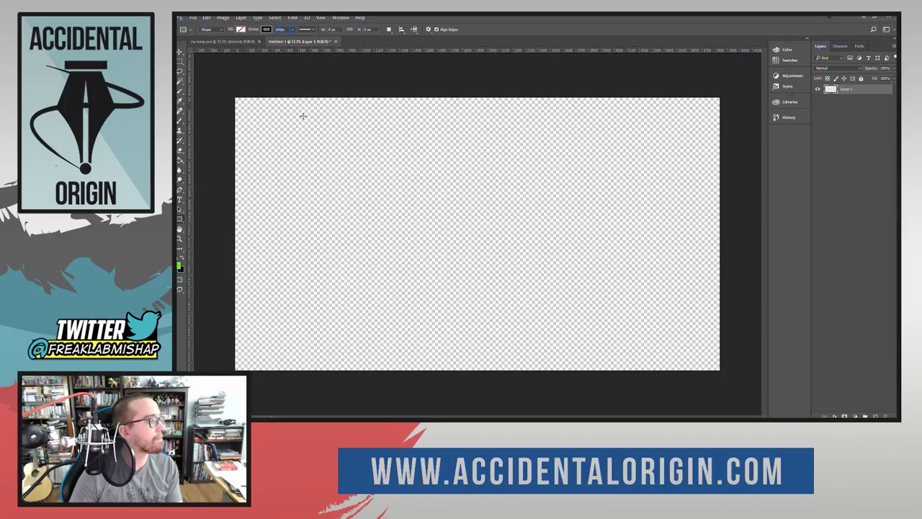
Create a 3840 × 2160 px rectangle and move it to line up exactly with the canvas edges.
{"action": "left_click", "coordinate": [312, 87]}
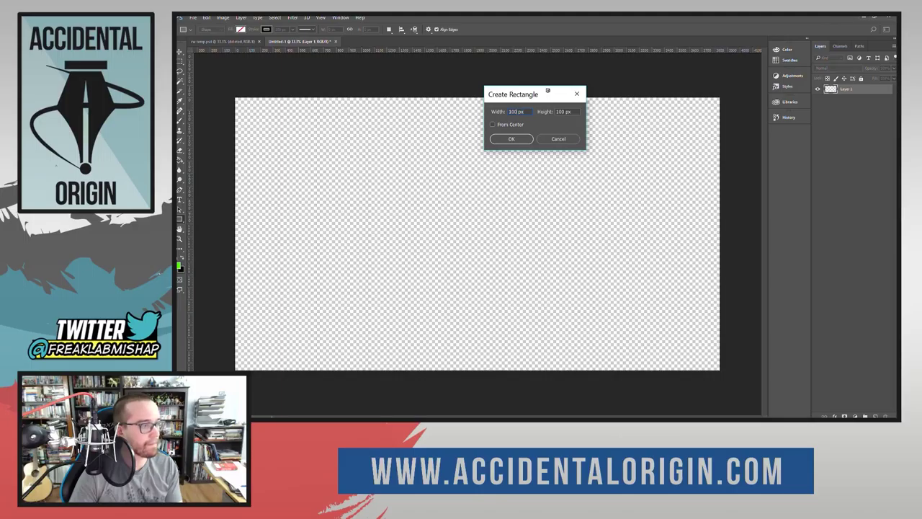
{"action": "type", "text": "384"}
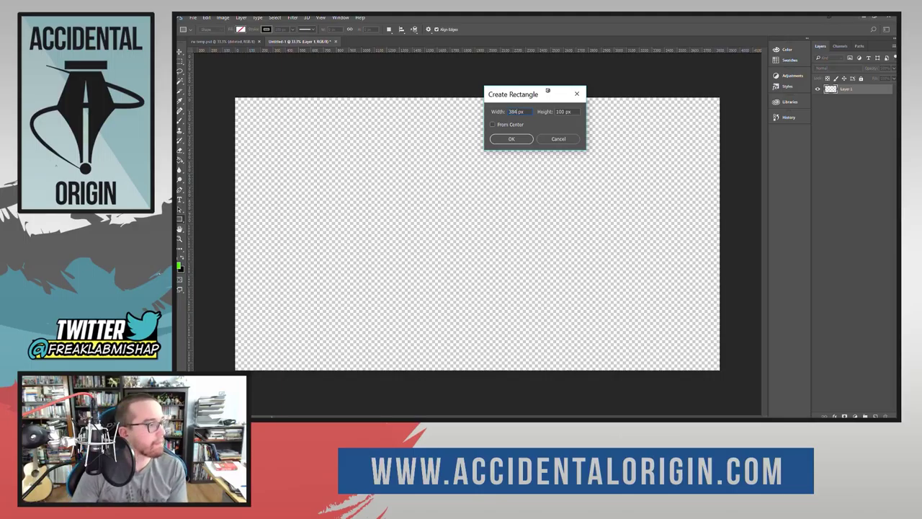
{"action": "type", "text": "0"}
{"action": "type", "text": "216"}
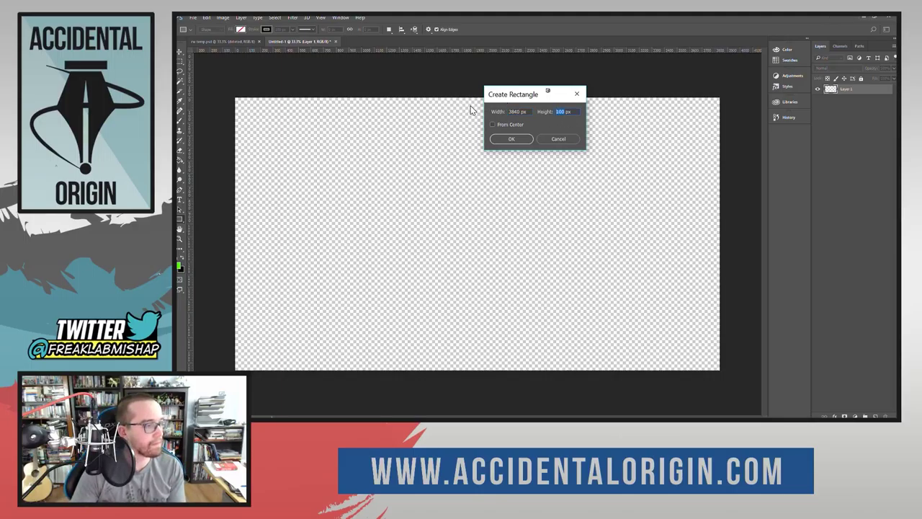
{"action": "type", "text": "0"}
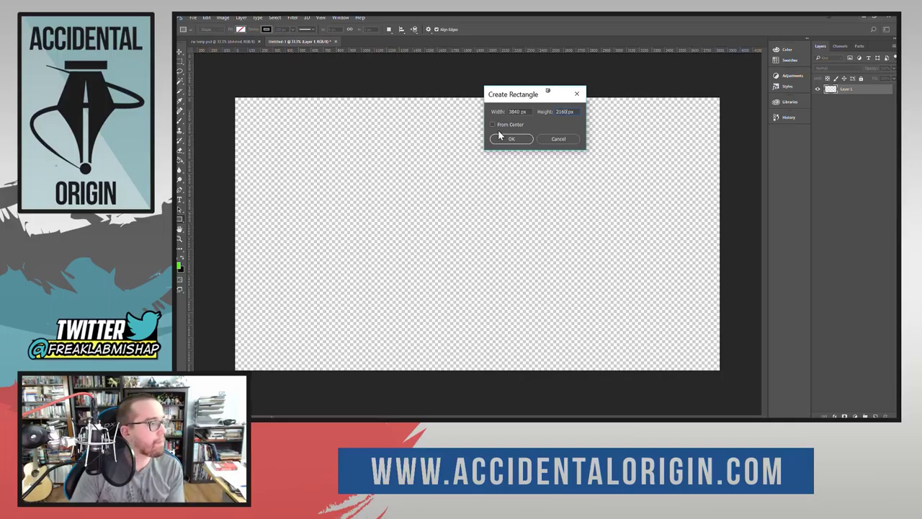
{"action": "left_click", "coordinate": [520, 141]}
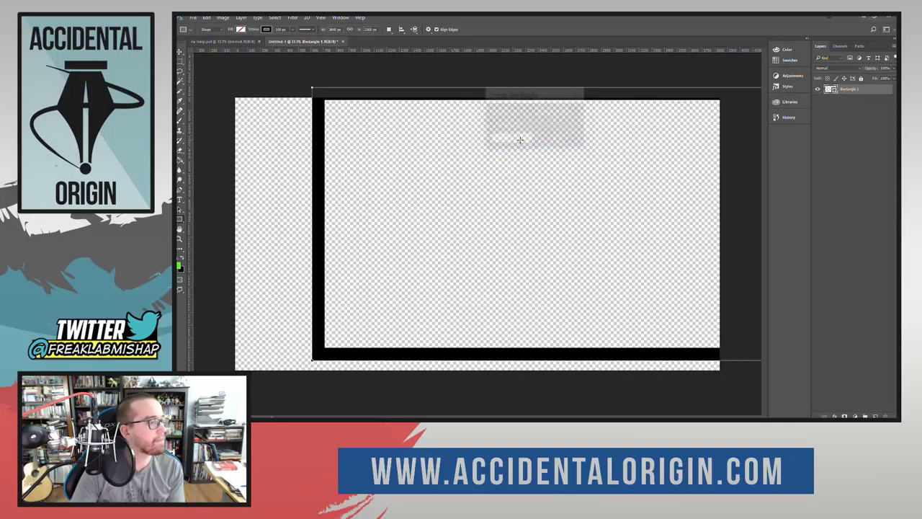
{"action": "left_click", "coordinate": [180, 53]}
{"action": "left_click_drag", "start_coordinate": [322, 116], "coordinate": [241, 122]}
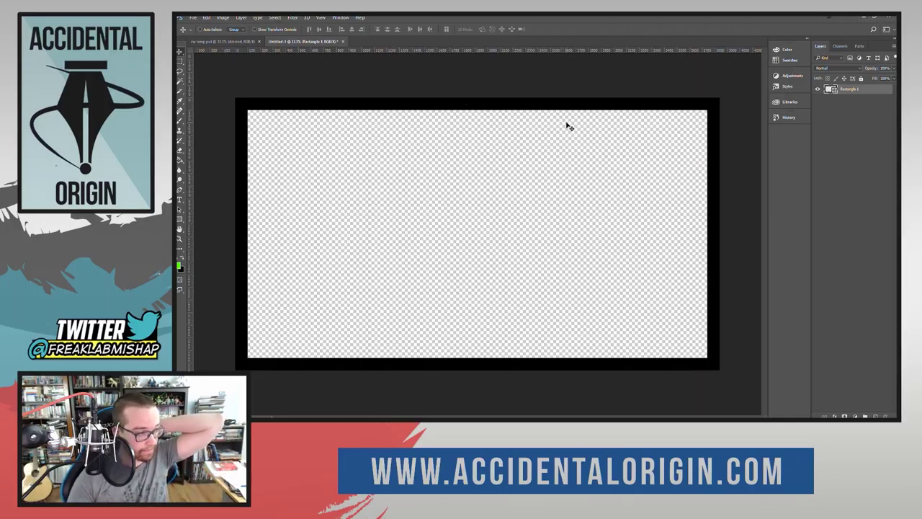
Rename the Rectangle 1 layer to Border.
{"action": "double_click", "coordinate": [848, 89]}
{"action": "type", "text": "Outer"}
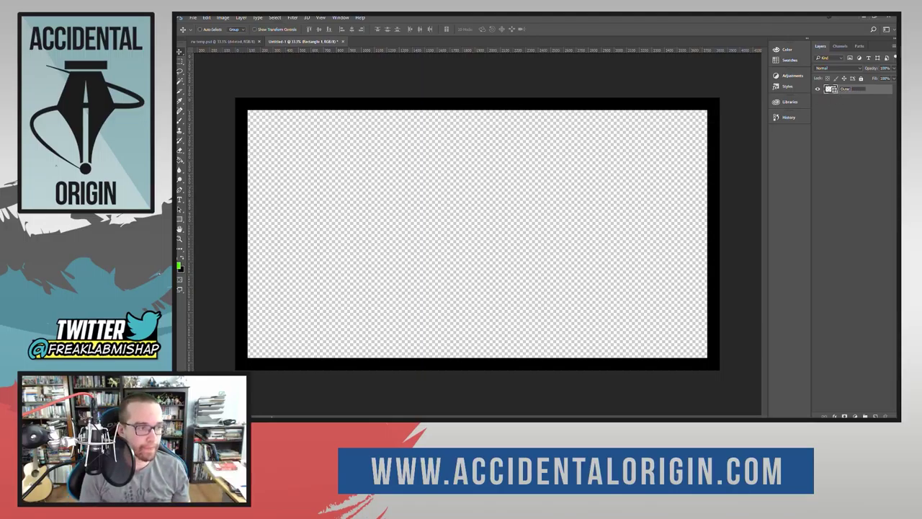
{"action": "key", "text": "BackSpace"}
{"action": "key", "text": "BackSpace"}
{"action": "key", "text": "BackSpace"}
{"action": "key", "text": "BackSpace"}
{"action": "key", "text": "BackSpace"}
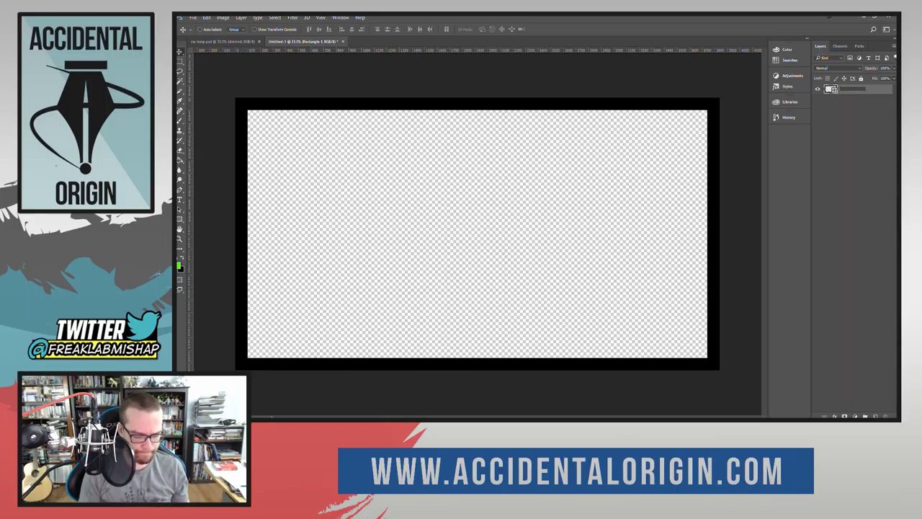
{"action": "key", "text": "Return"}
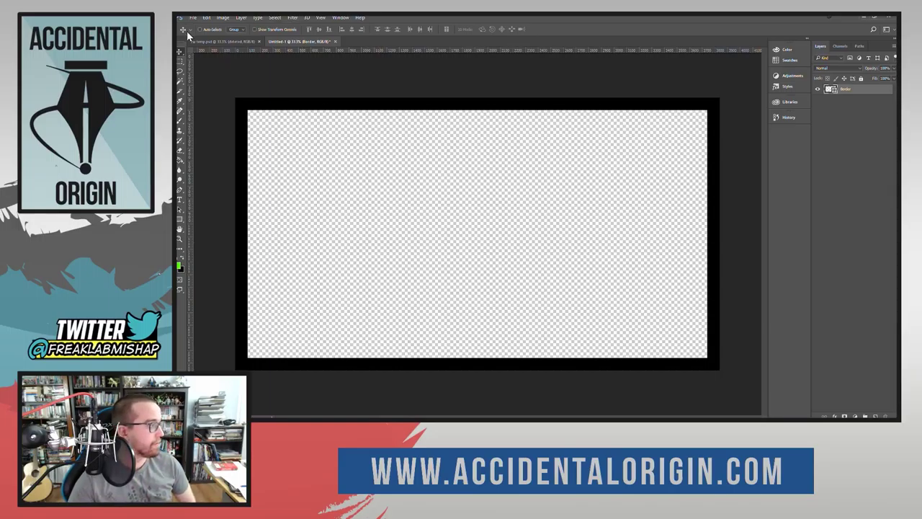
{"action": "left_click", "coordinate": [222, 18]}
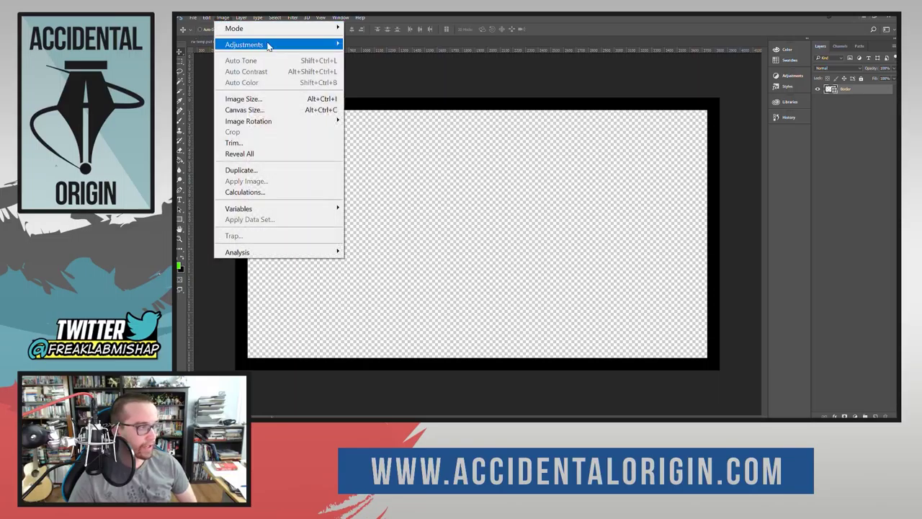
{"action": "mouse_move", "coordinate": [268, 45]}
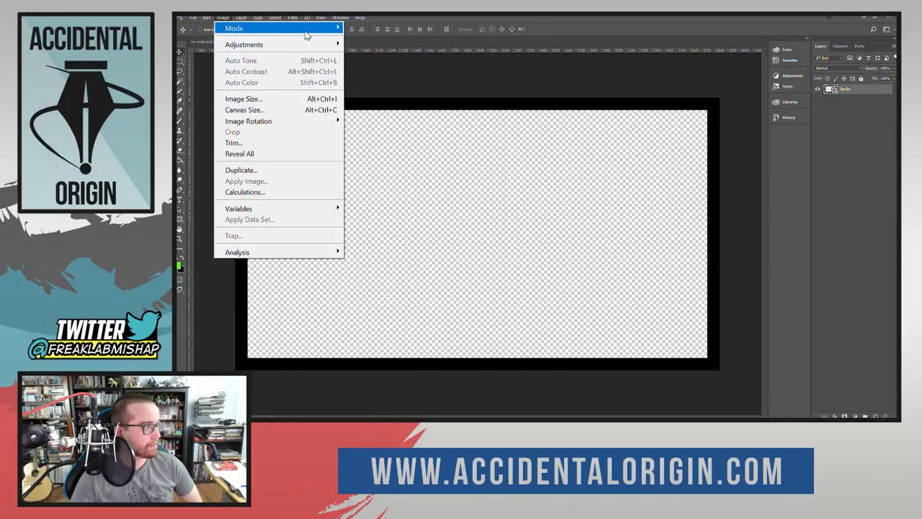
{"action": "mouse_move", "coordinate": [305, 31]}
{"action": "left_click", "coordinate": [522, 83]}
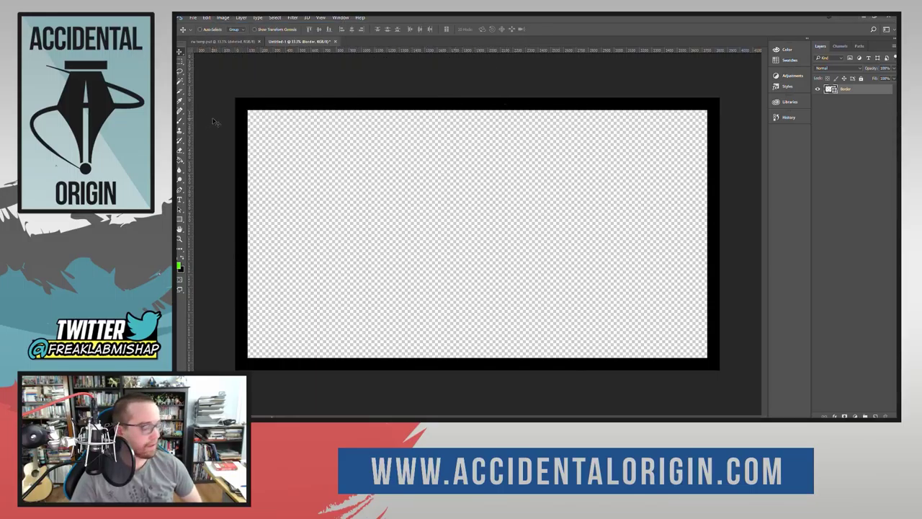
Try a solid green fill on the Border rectangle and revert it to no fill.
{"action": "key", "text": "u"}
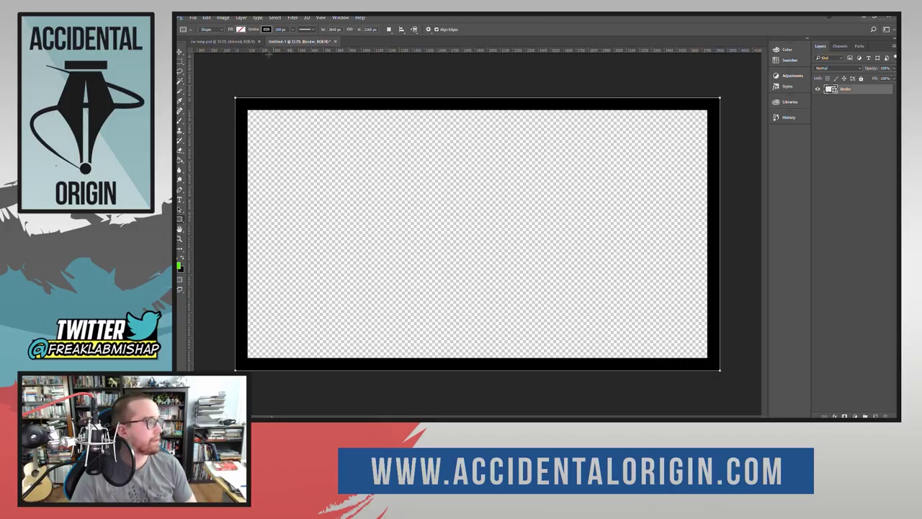
{"action": "left_click", "coordinate": [242, 29]}
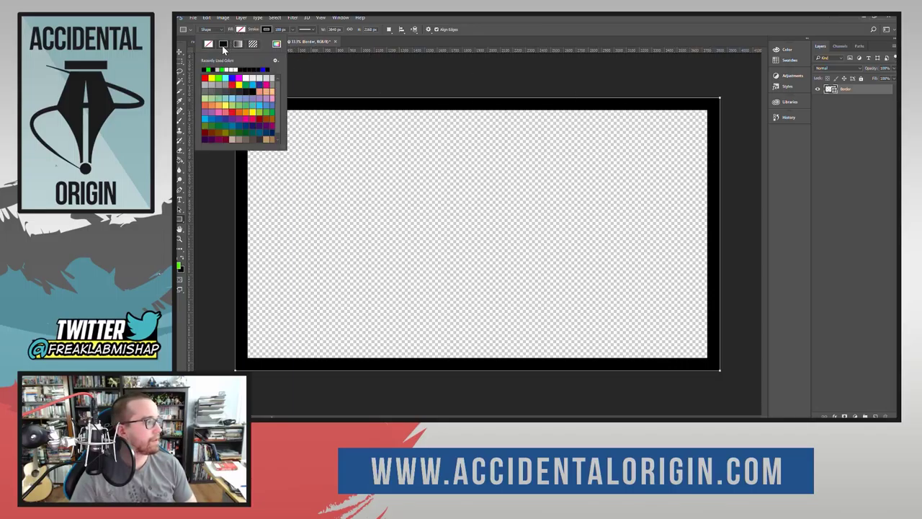
{"action": "left_click", "coordinate": [223, 45]}
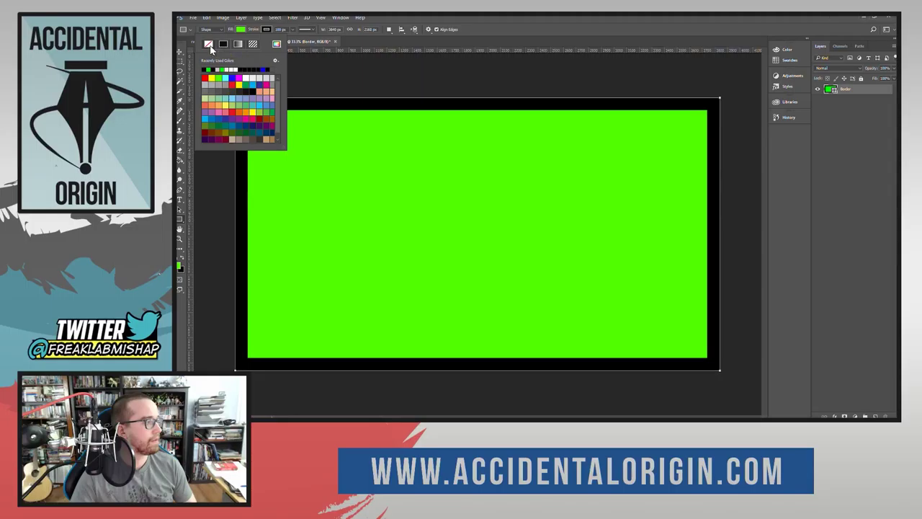
{"action": "key", "text": "ctrl+z"}
Create an unfilled 1920 × 1080 px rectangle with the 100 px black stroke.
{"action": "left_click", "coordinate": [497, 65]}
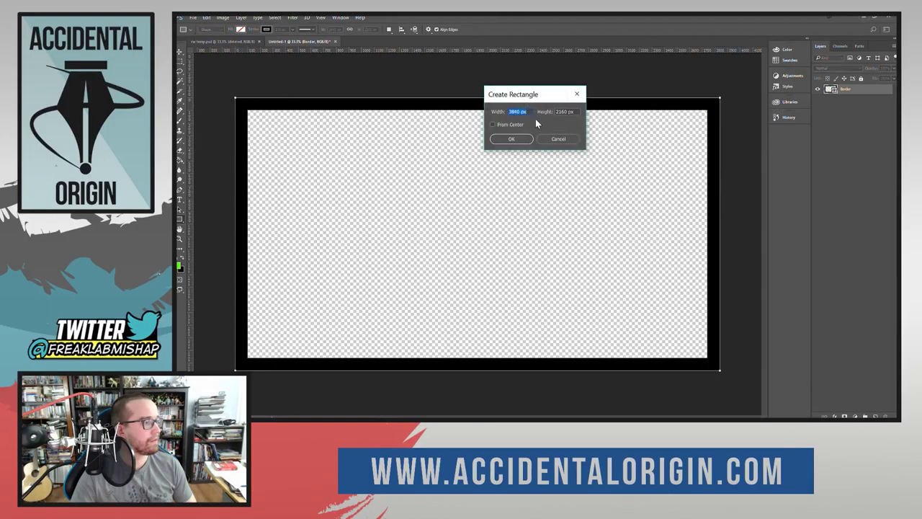
{"action": "type", "text": "1920"}
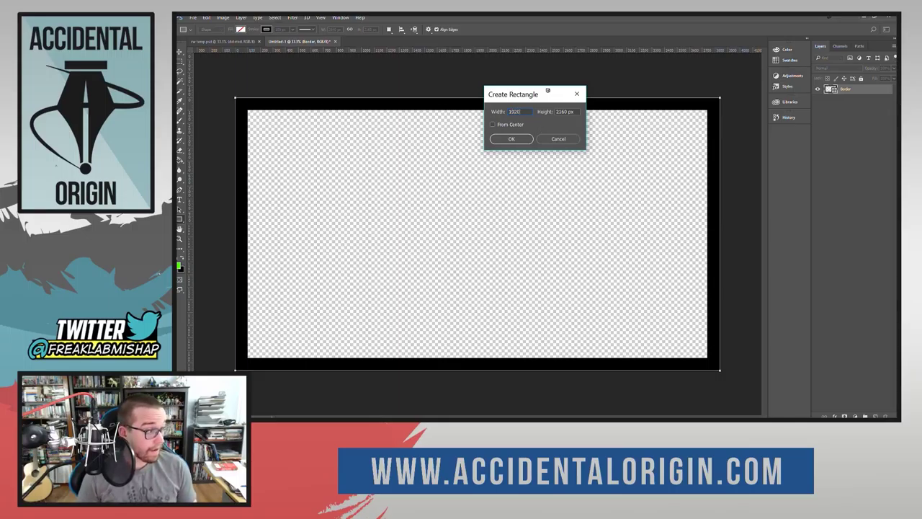
{"action": "key", "text": "Tab"}
{"action": "type", "text": "10"}
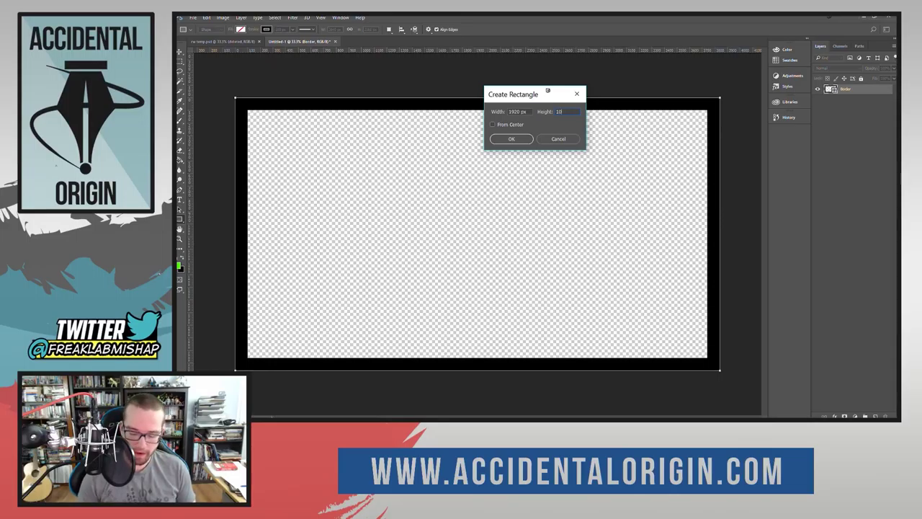
{"action": "type", "text": "80"}
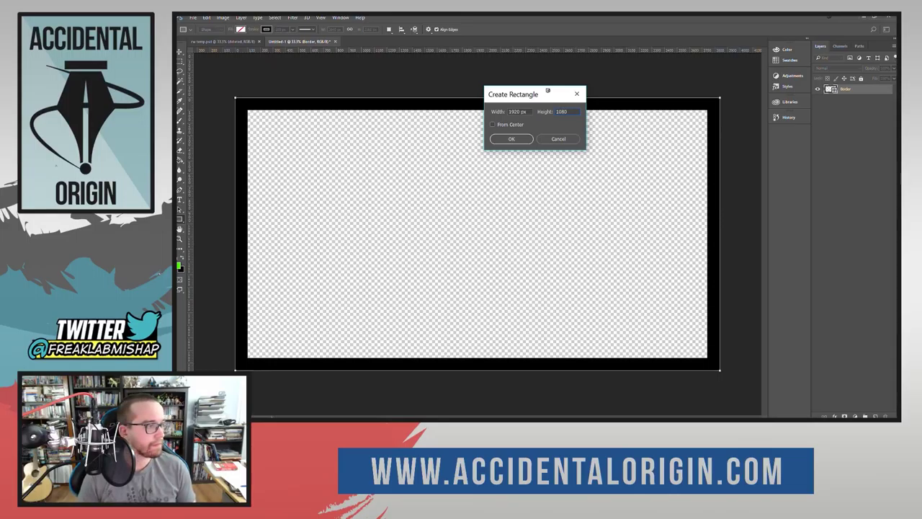
{"action": "key", "text": "Return"}
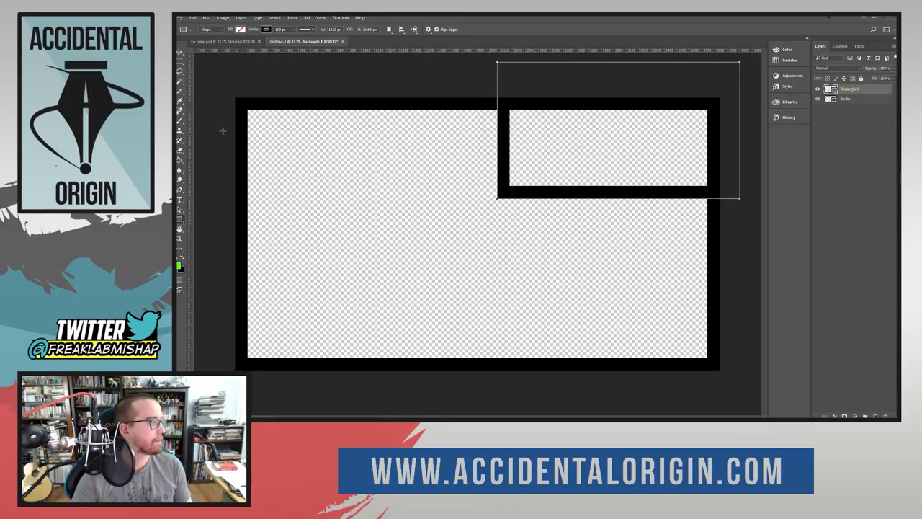
Try the 1920 × 1080 px rectangle in the canvas's upper-left corner, and delete it.
{"action": "left_click", "coordinate": [180, 51]}
{"action": "left_click_drag", "start_coordinate": [516, 195], "coordinate": [253, 232]}
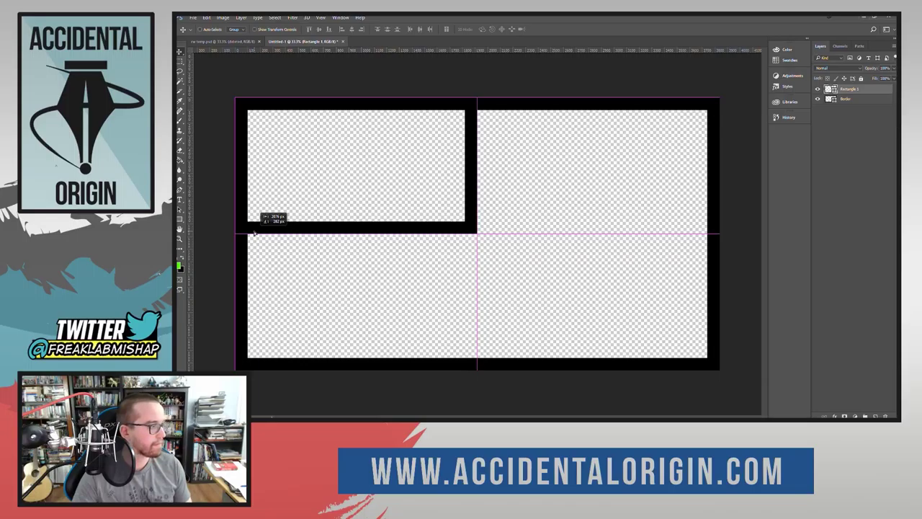
{"action": "left_click_drag", "start_coordinate": [254, 232], "coordinate": [255, 232]}
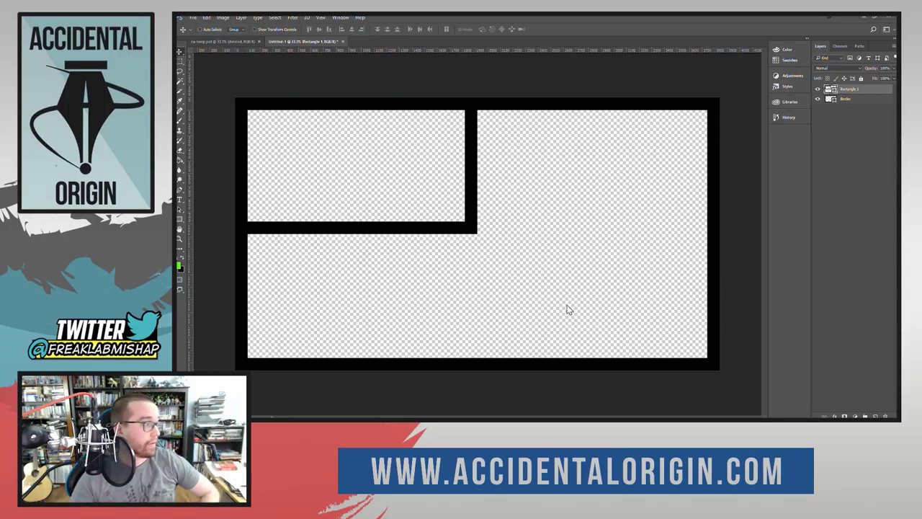
{"action": "left_click_drag", "start_coordinate": [473, 224], "coordinate": [484, 243]}
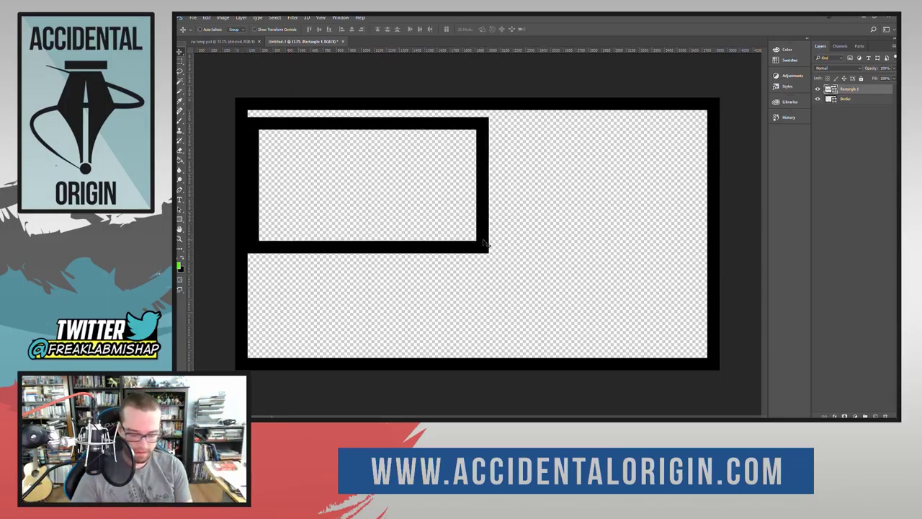
{"action": "key", "text": "Delete"}
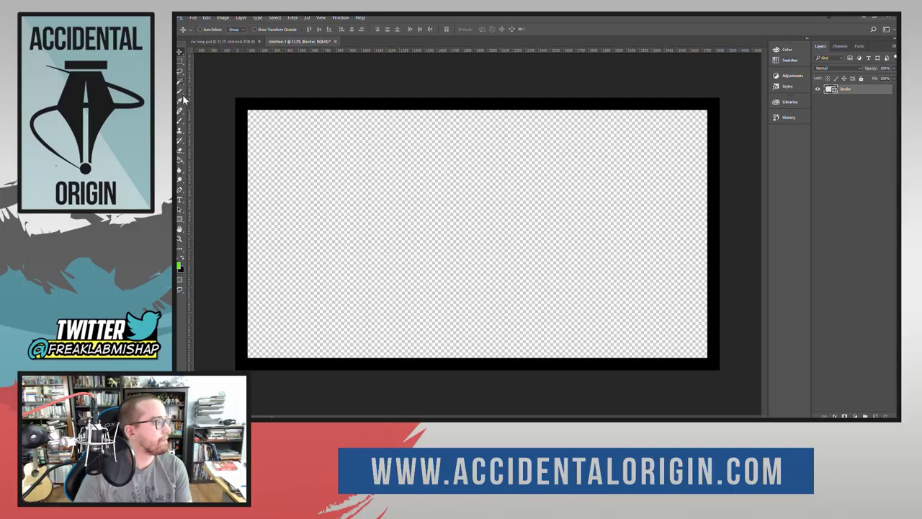
Create an unfilled 2560 × 1080 px rectangle with the 100 px black stroke and snap it into the canvas's upper-left corner.
{"action": "key", "text": "u"}
{"action": "left_click", "coordinate": [338, 157]}
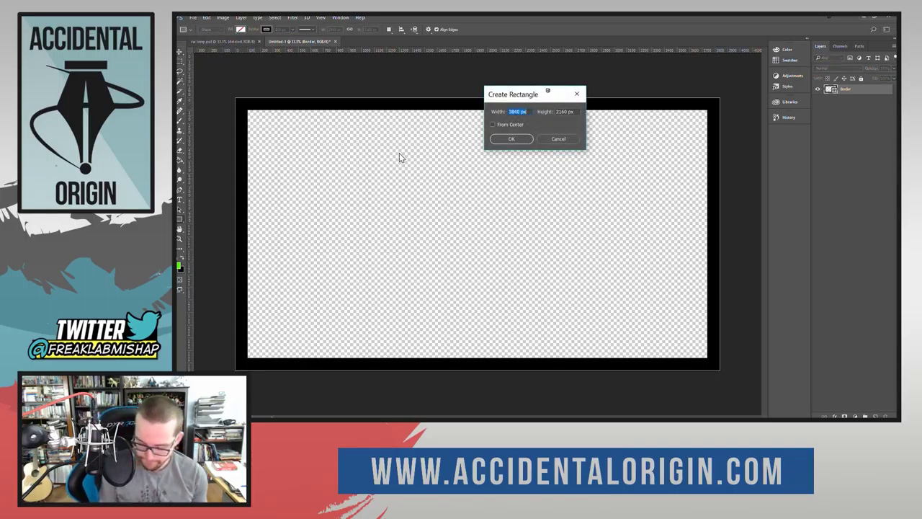
{"action": "type", "text": "2560"}
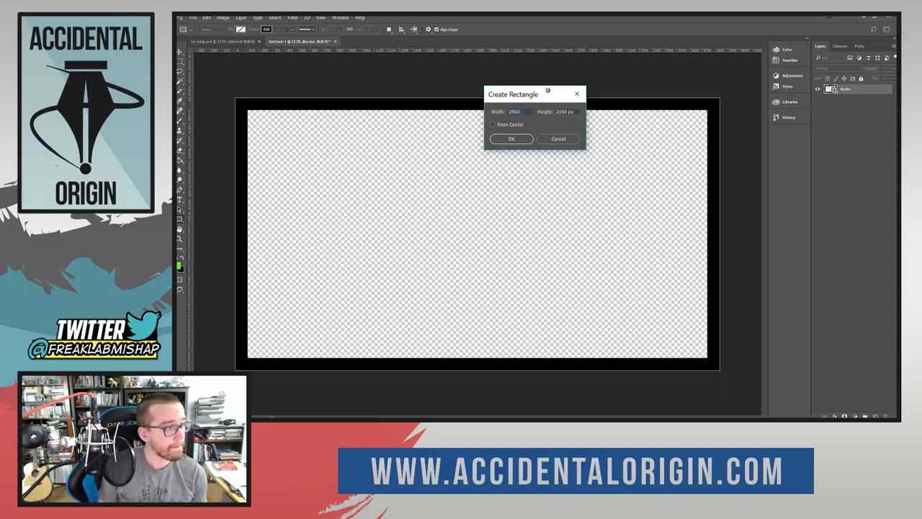
{"action": "key", "text": "Tab"}
{"action": "type", "text": "1800"}
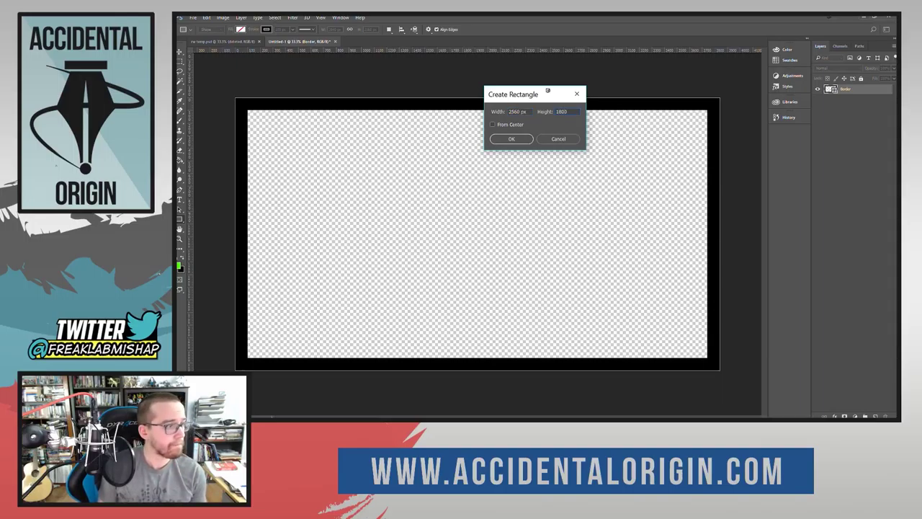
{"action": "key", "text": "BackSpace"}
{"action": "key", "text": "BackSpace"}
{"action": "type", "text": "80"}
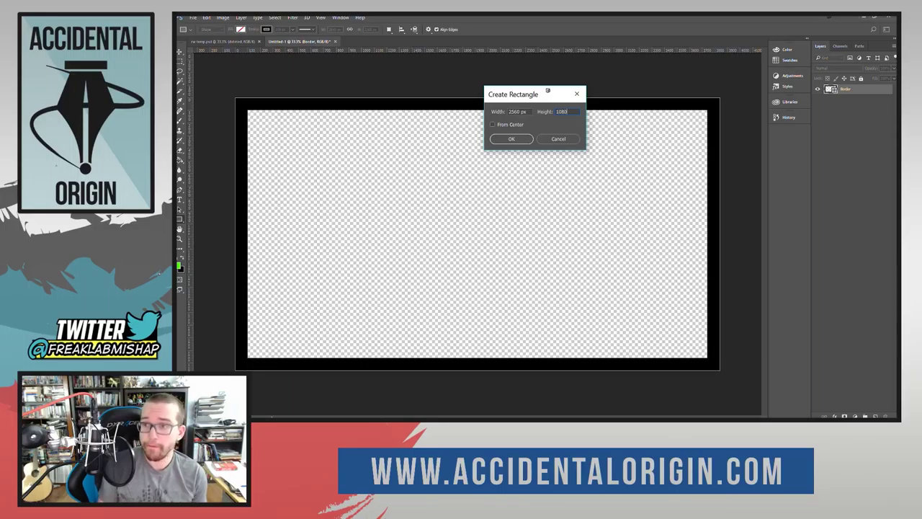
{"action": "key", "text": "Return"}
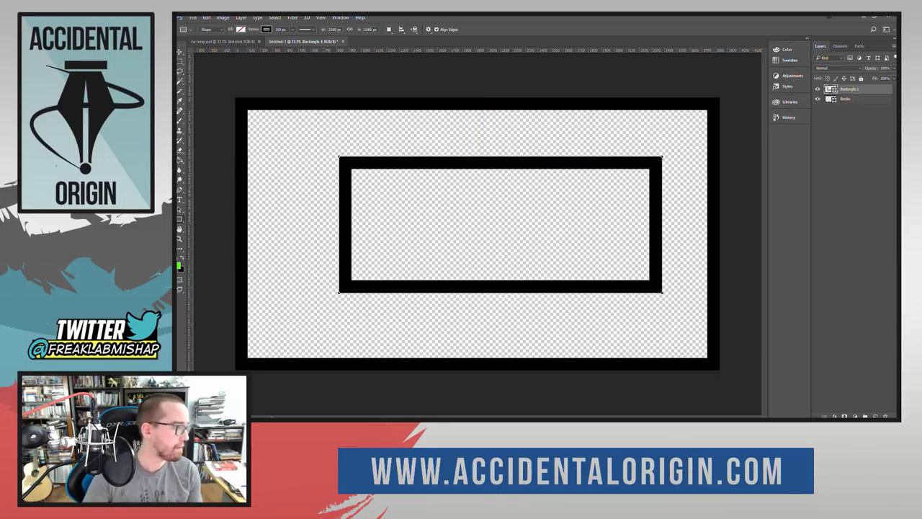
{"action": "left_click", "coordinate": [179, 51]}
{"action": "left_click_drag", "start_coordinate": [443, 169], "coordinate": [337, 111]}
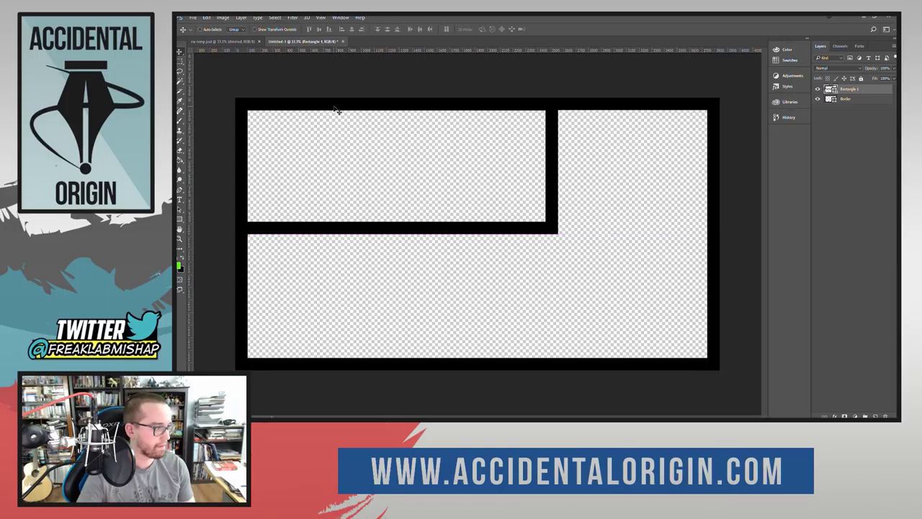
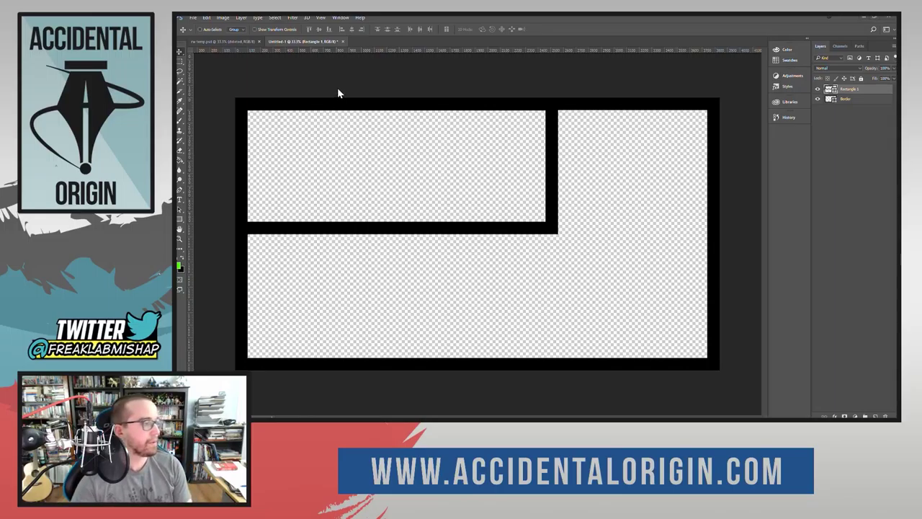
{"action": "left_click", "coordinate": [193, 16]}
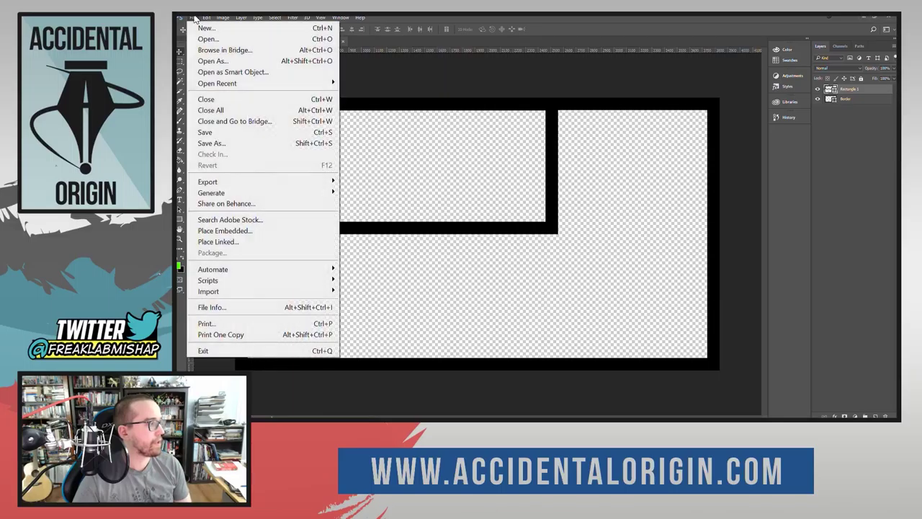
{"action": "left_click", "coordinate": [206, 16]}
{"action": "key", "text": "Escape"}
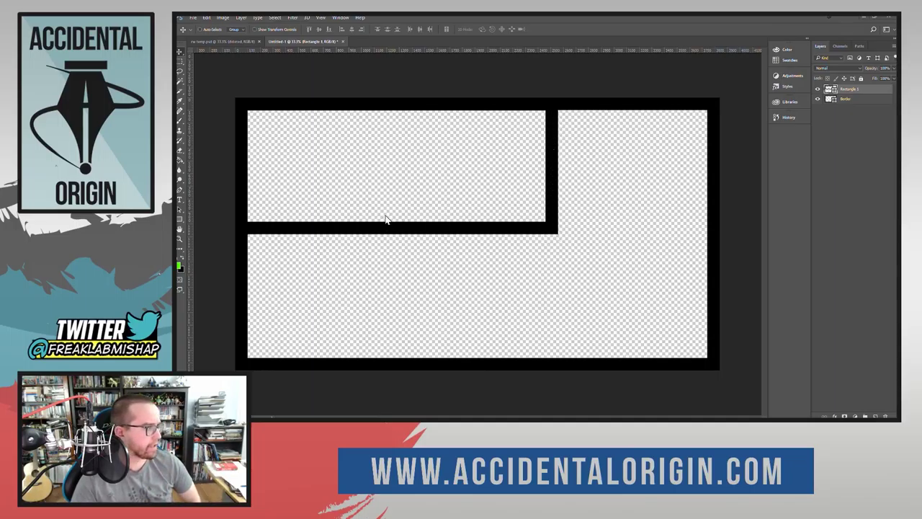
{"action": "left_click", "coordinate": [222, 17]}
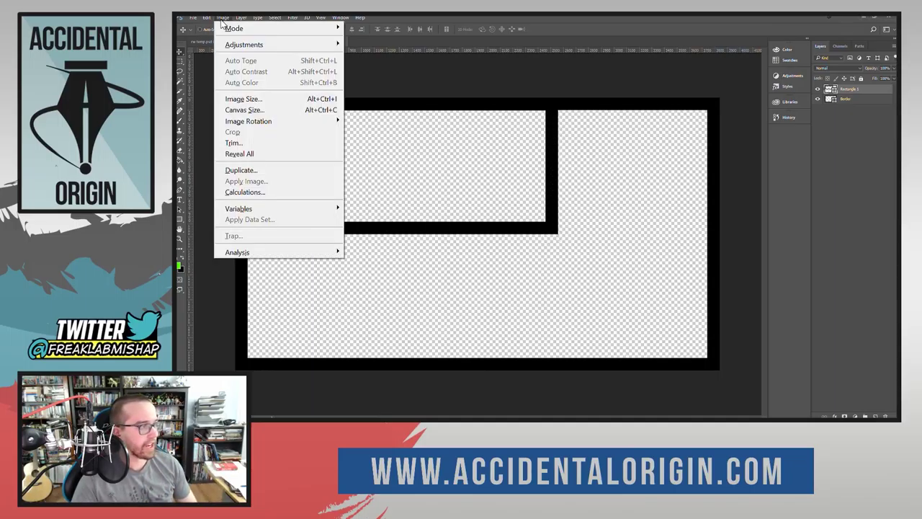
{"action": "left_click", "coordinate": [198, 86]}
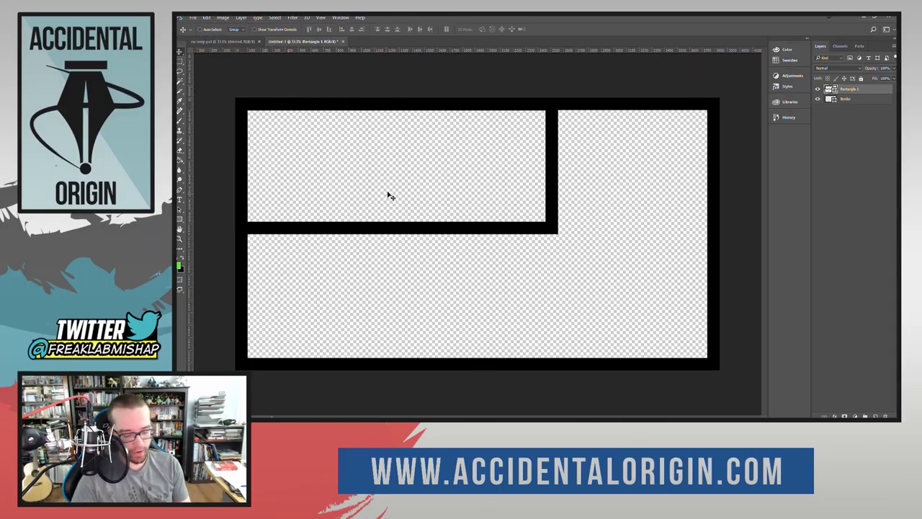
Create an unfilled 1280 × 1080 px rectangle with the black stroke and snap it into the canvas's lower-left corner.
{"action": "key", "text": "u"}
{"action": "left_click", "coordinate": [359, 72]}
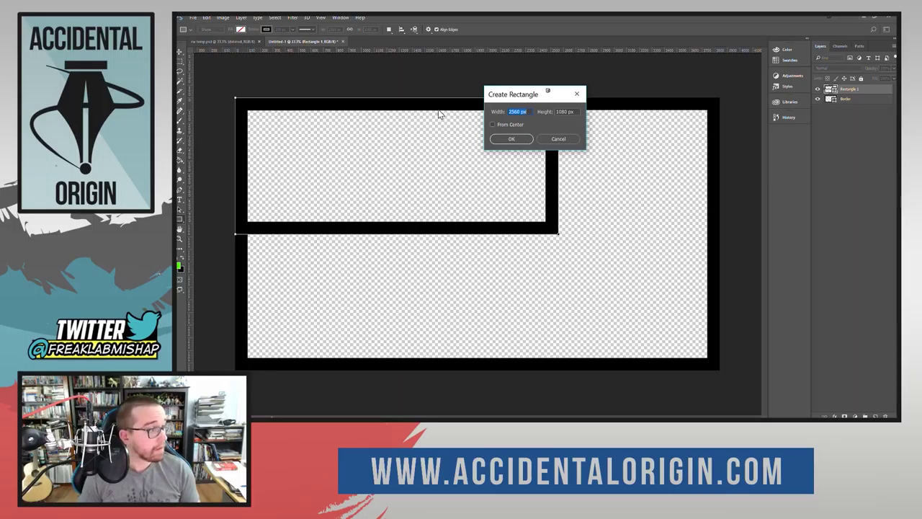
{"action": "type", "text": "1280"}
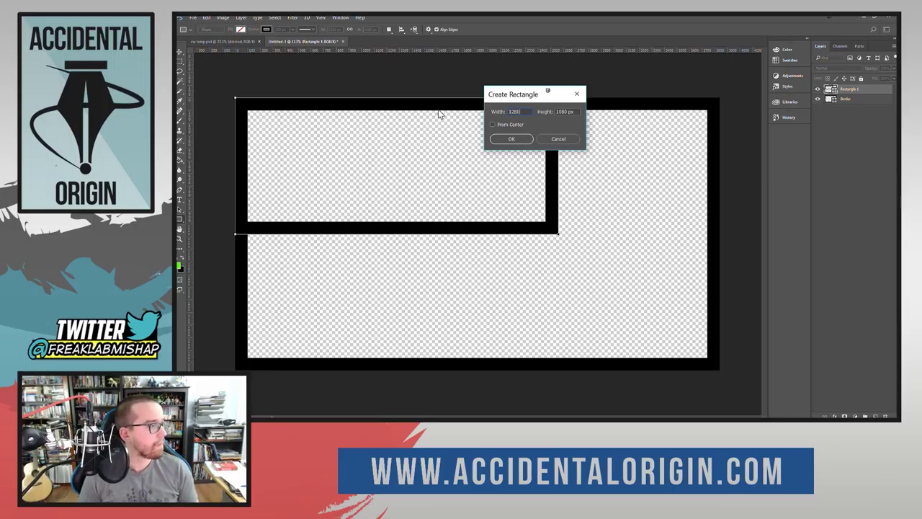
{"action": "key", "text": "Return"}
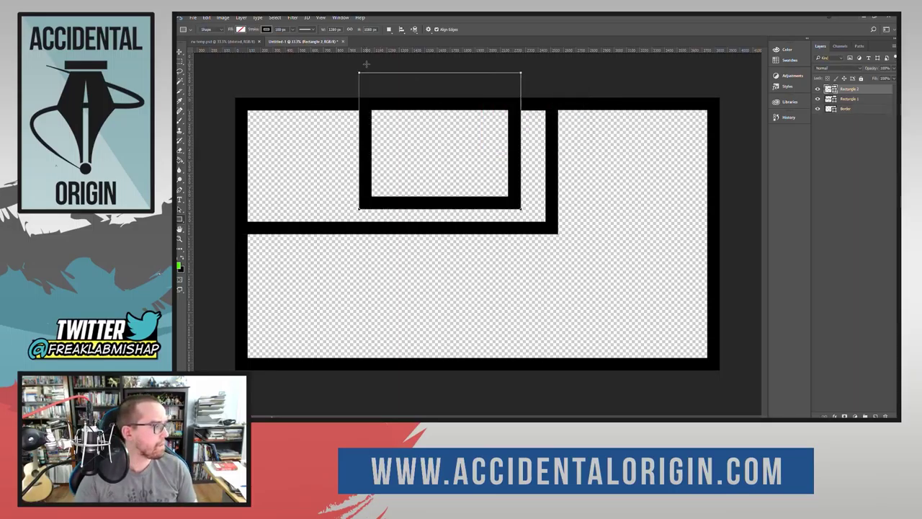
{"action": "key", "text": "v"}
{"action": "left_click_drag", "start_coordinate": [395, 197], "coordinate": [282, 363]}
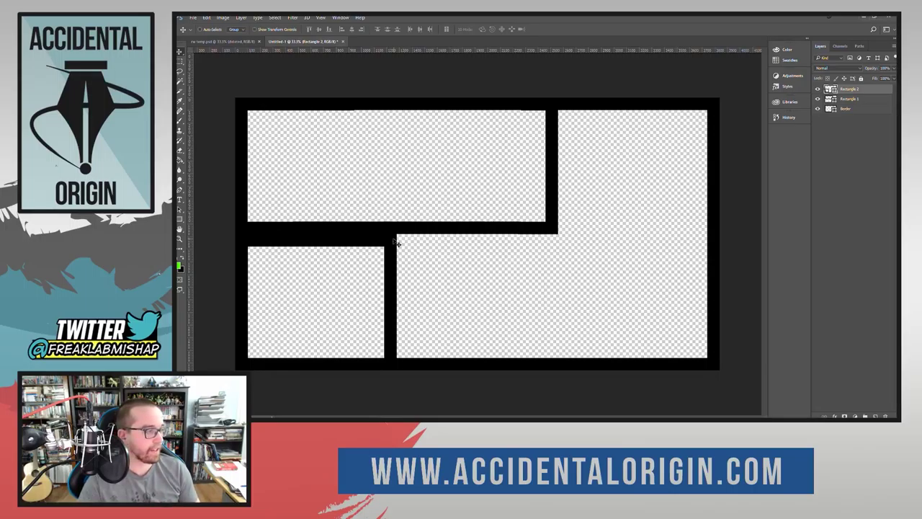
Duplicate the 1280 × 1080 px rectangle and place the copy directly beside it, under the wide frame's right half.
{"action": "right_click", "coordinate": [850, 89]}
{"action": "left_click", "coordinate": [757, 80]}
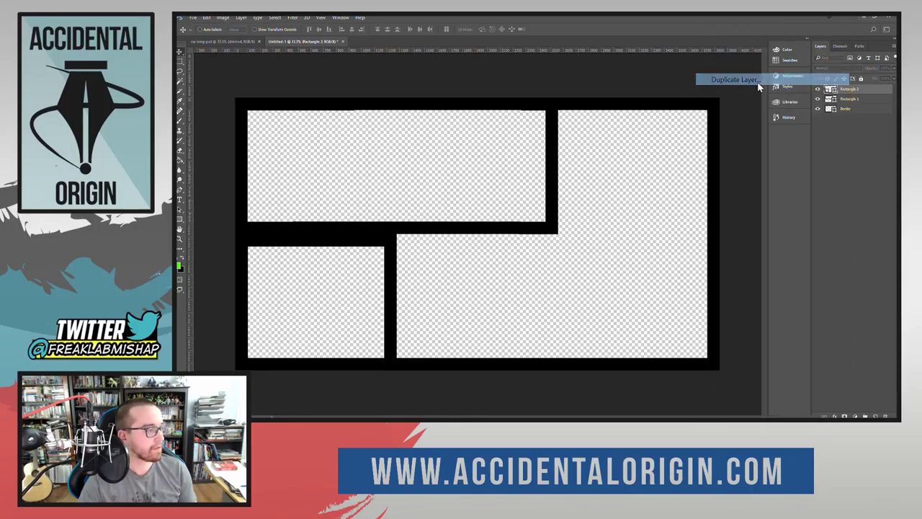
{"action": "key", "text": "Return"}
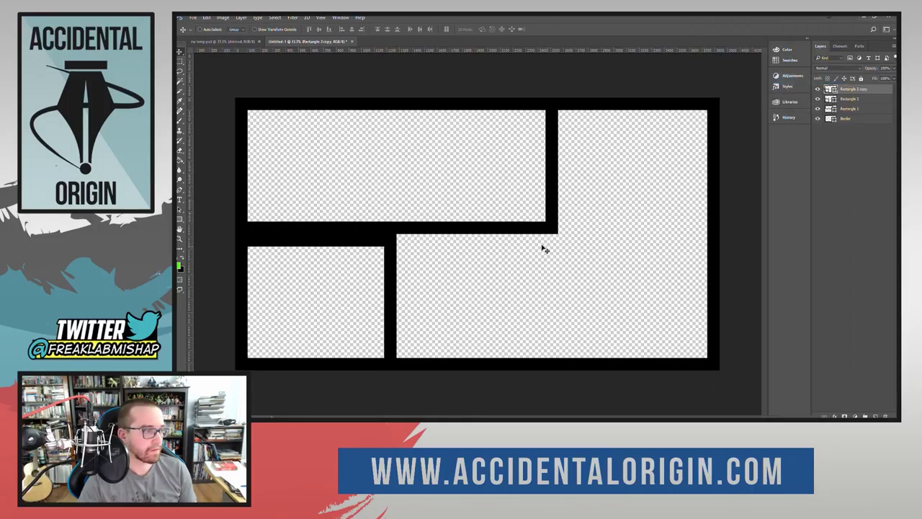
{"action": "left_click_drag", "start_coordinate": [392, 242], "coordinate": [549, 243]}
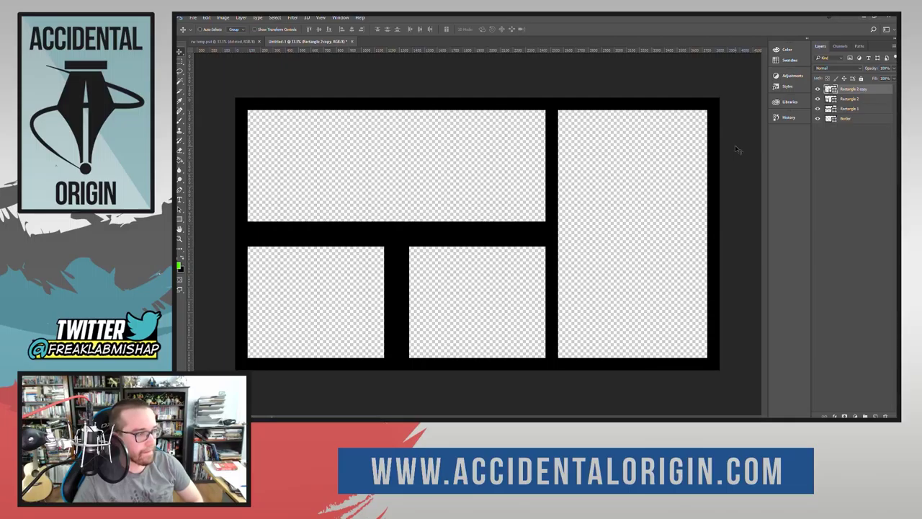
Give the 2560 × 1080 px rectangle a solid green fill and no stroke, and move its layer beneath Border.
{"action": "left_click", "coordinate": [851, 109]}
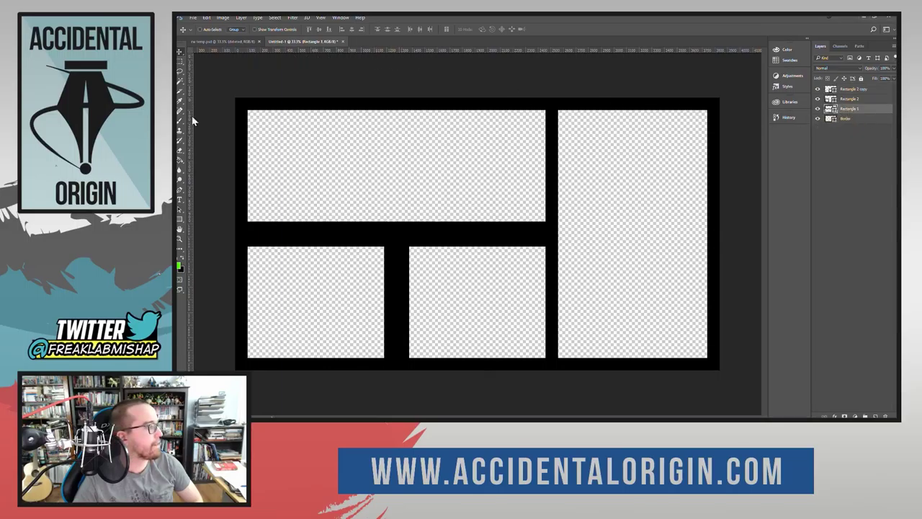
{"action": "key", "text": "u"}
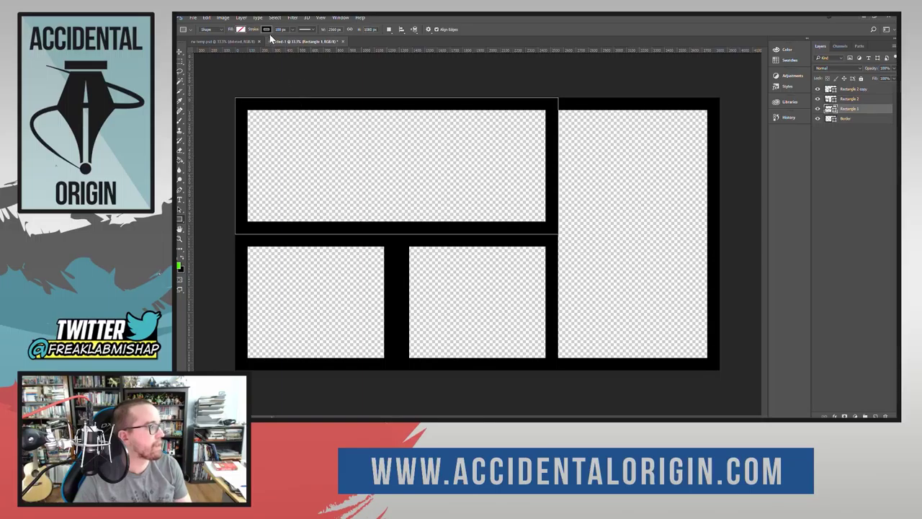
{"action": "left_click", "coordinate": [240, 30]}
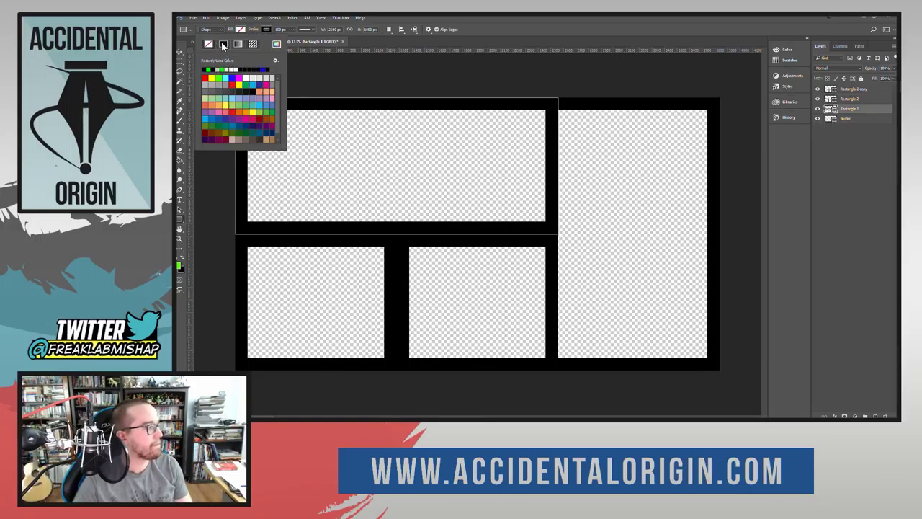
{"action": "left_click", "coordinate": [224, 45]}
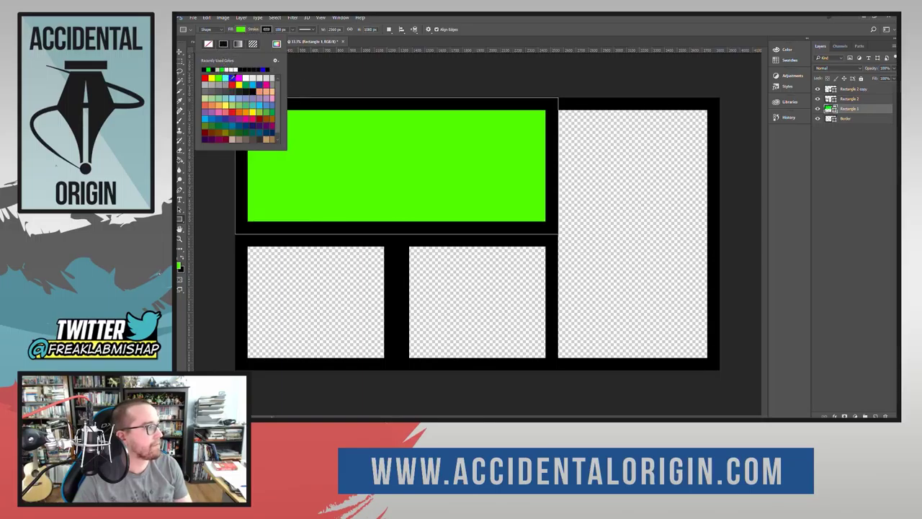
{"action": "left_click", "coordinate": [282, 32]}
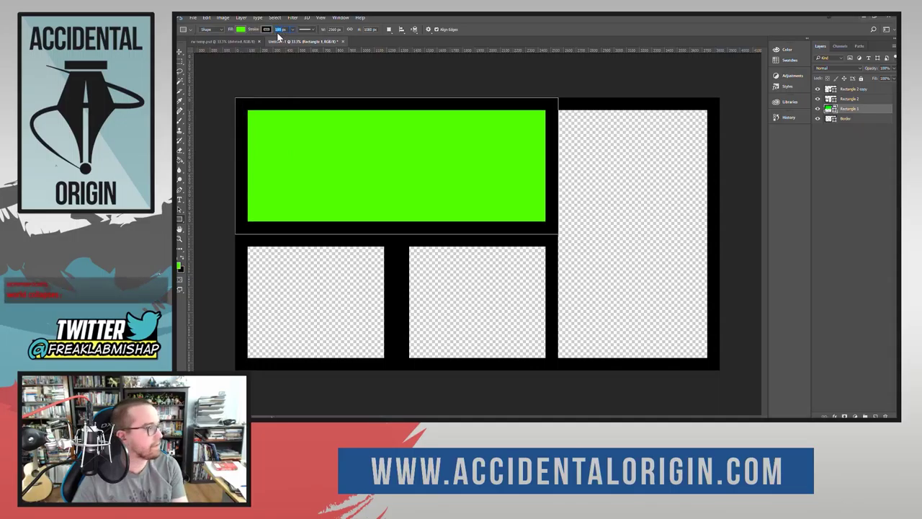
{"action": "left_click", "coordinate": [265, 28]}
{"action": "left_click", "coordinate": [234, 44]}
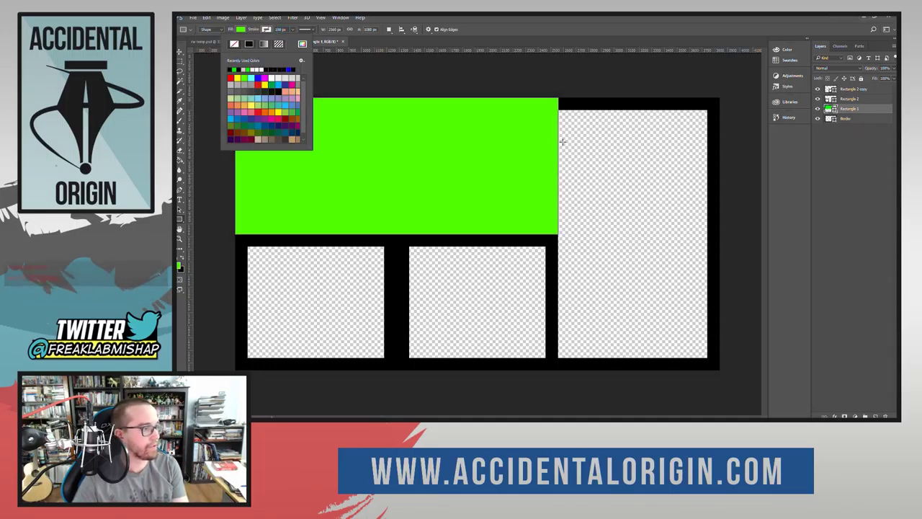
{"action": "left_click", "coordinate": [599, 116]}
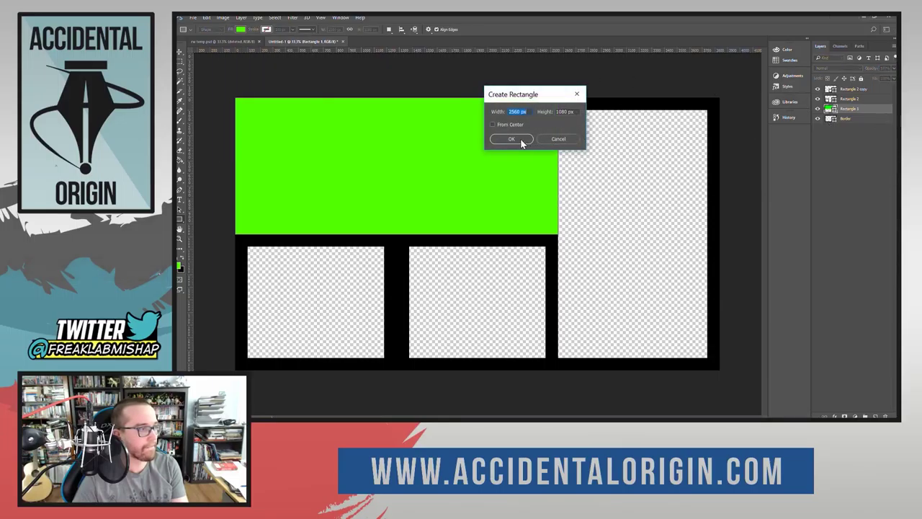
{"action": "left_click", "coordinate": [556, 139]}
{"action": "left_click_drag", "start_coordinate": [851, 109], "coordinate": [847, 124]}
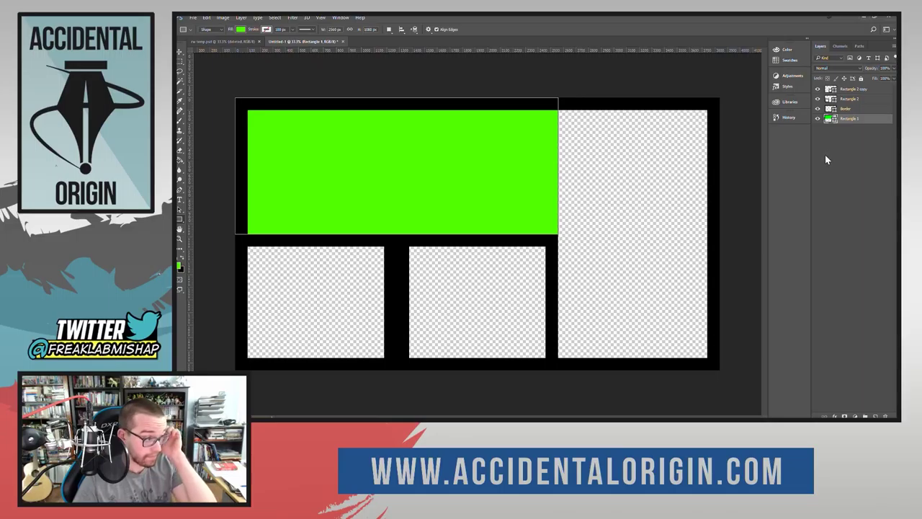
Create a black-stroked 100 × 2160 px rectangle and place it as a full-height divider along the green area's right edge.
{"action": "left_click", "coordinate": [872, 189]}
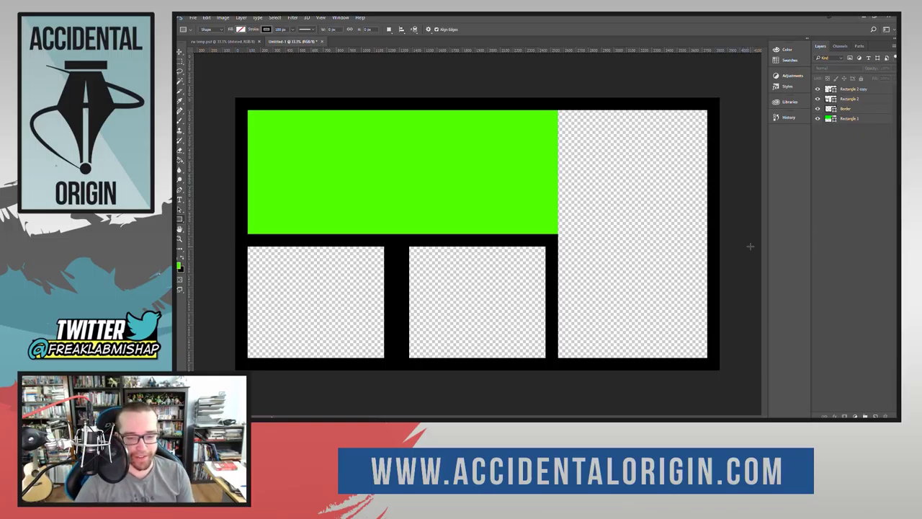
{"action": "left_click", "coordinate": [295, 81]}
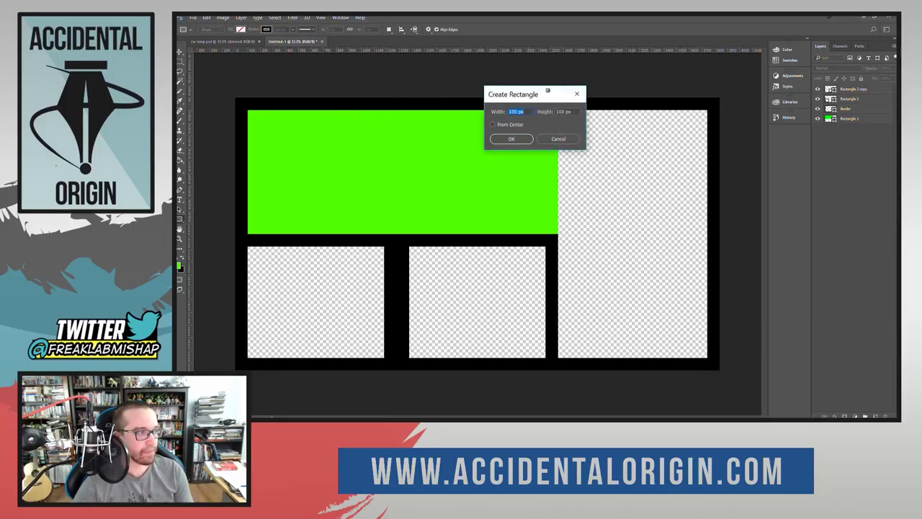
{"action": "key", "text": "Tab"}
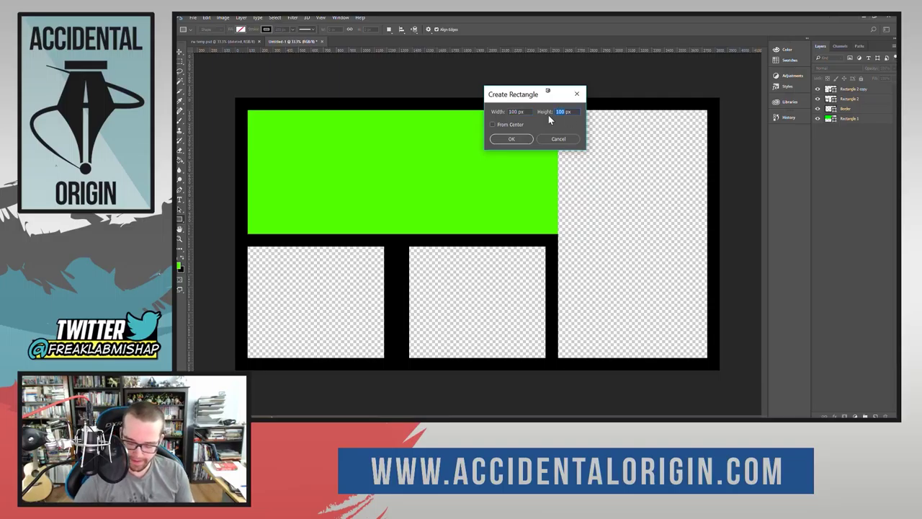
{"action": "type", "text": "210"}
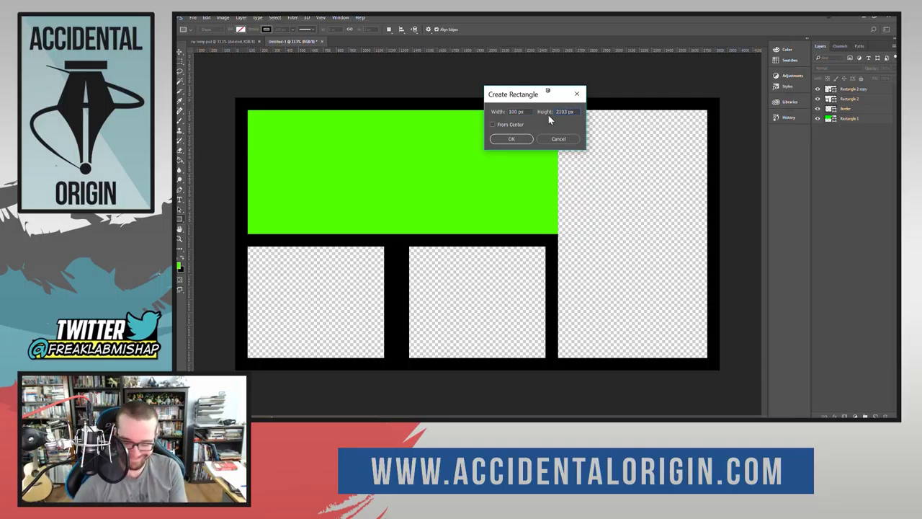
{"action": "type", "text": "0"}
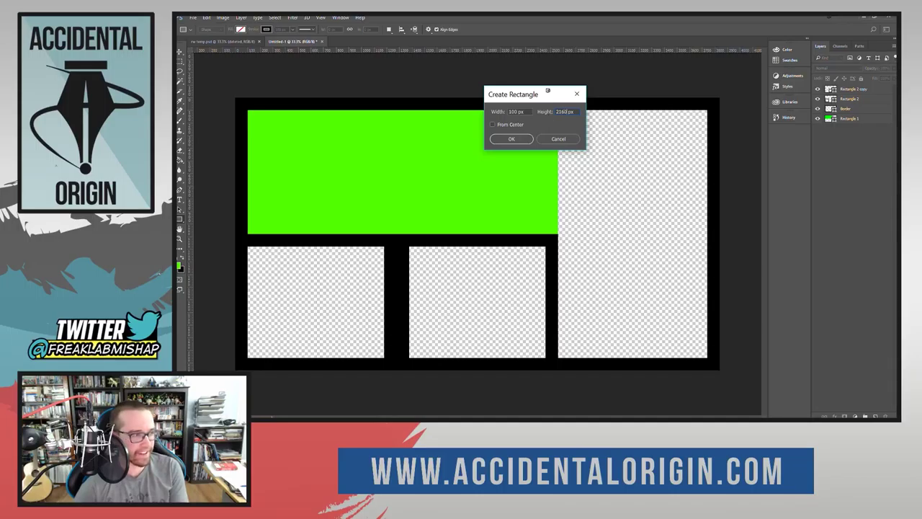
{"action": "key", "text": "Return"}
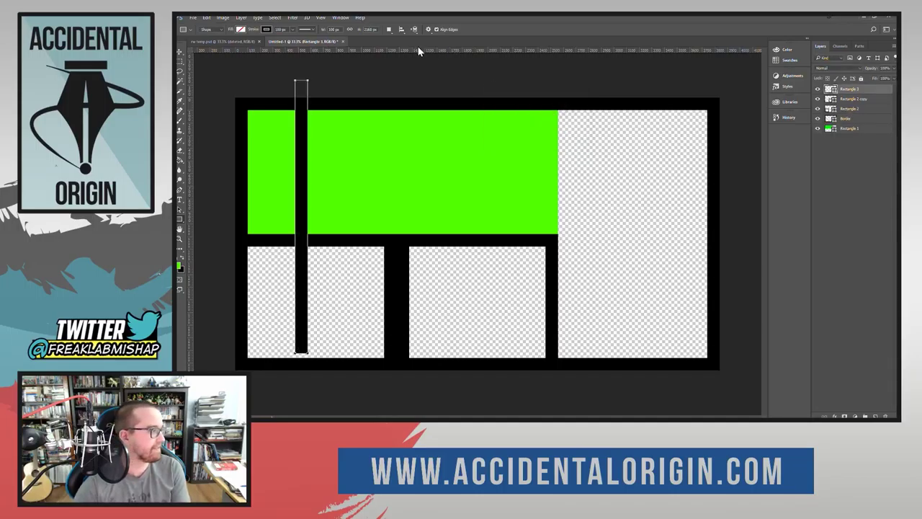
{"action": "left_click", "coordinate": [180, 52]}
{"action": "left_click_drag", "start_coordinate": [304, 149], "coordinate": [554, 175]}
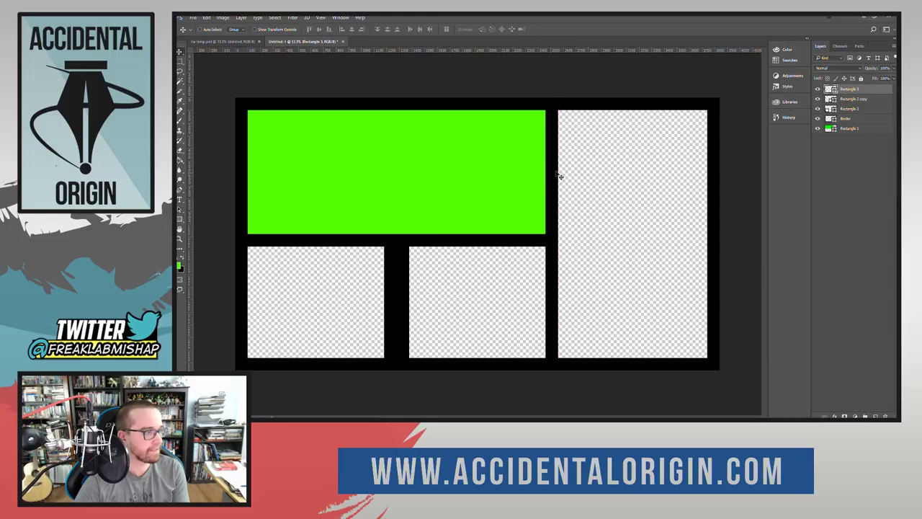
Rename the divider's layer to Section Split and move it between the Border and green rectangle layers.
{"action": "double_click", "coordinate": [850, 89]}
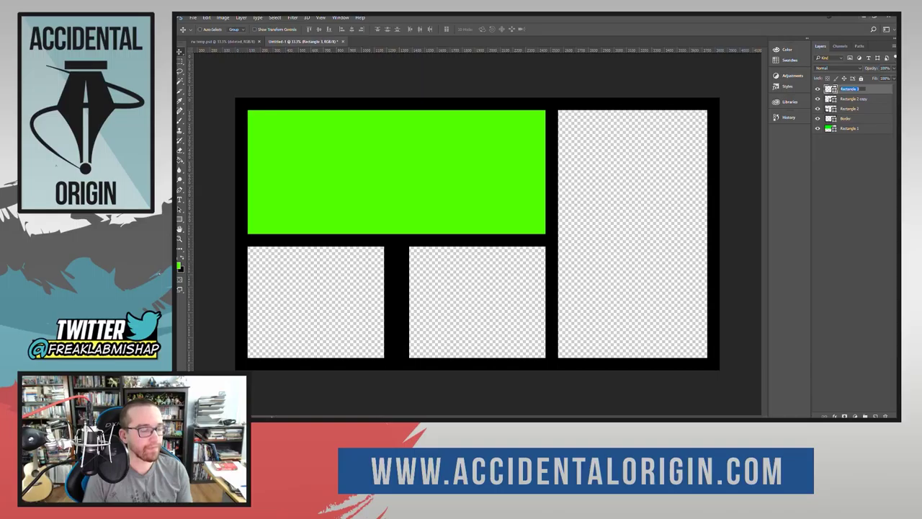
{"action": "type", "text": "Ipl"}
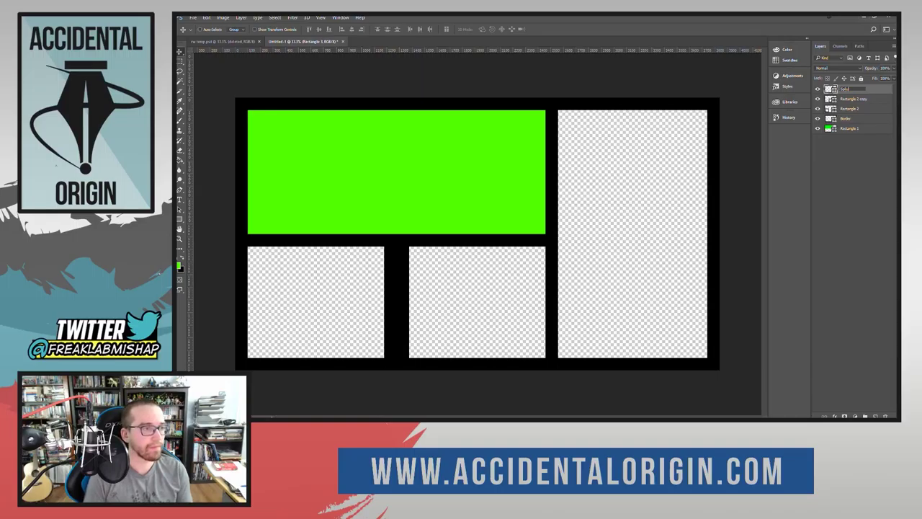
{"action": "type", "text": "it"}
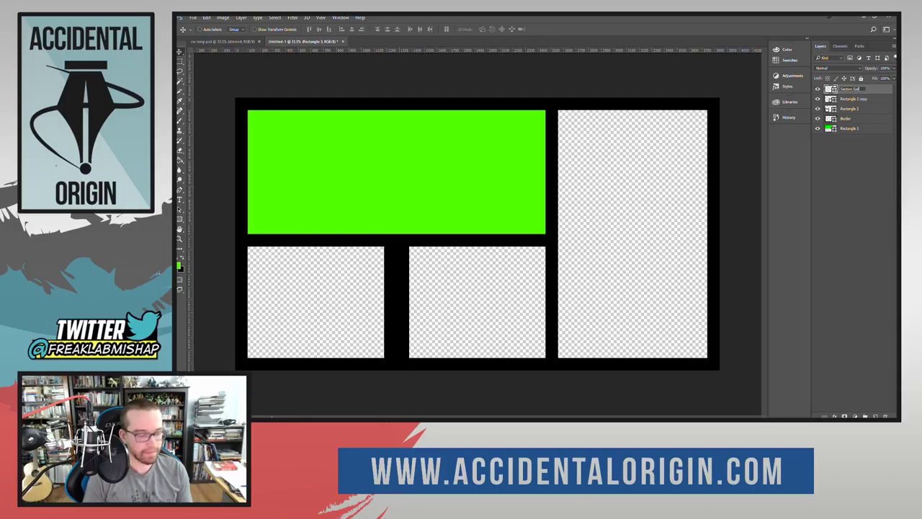
{"action": "key", "text": "Return"}
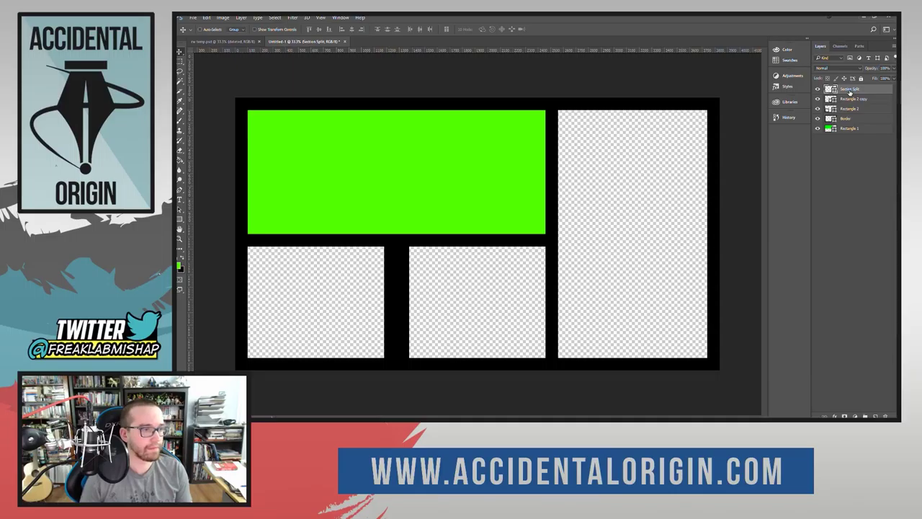
{"action": "left_click_drag", "start_coordinate": [850, 91], "coordinate": [850, 121]}
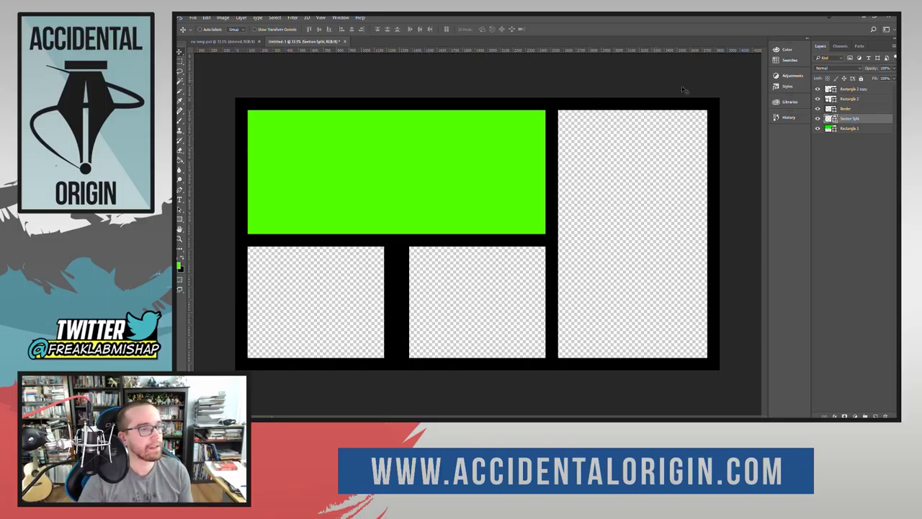
Dock the Properties panel below History, view the green rectangle's shape properties, and select the Border layer.
{"action": "left_click", "coordinate": [849, 128]}
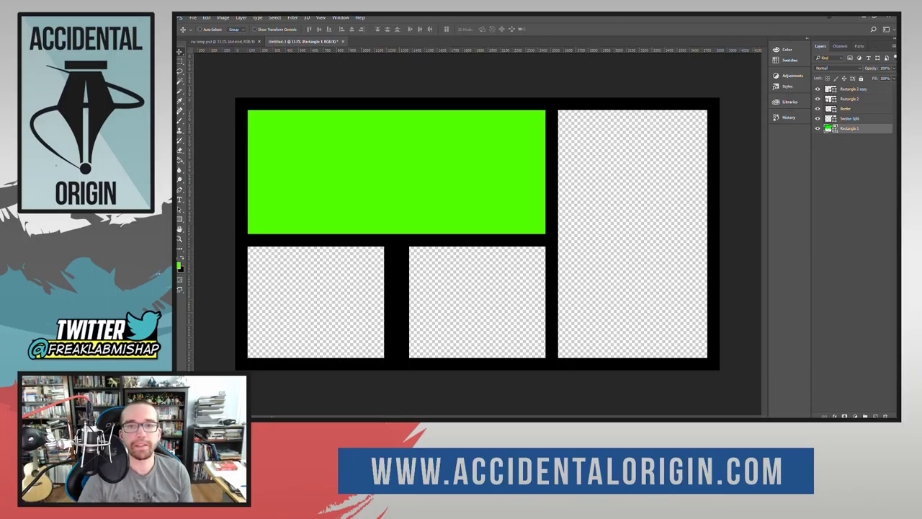
{"action": "left_click", "coordinate": [793, 132]}
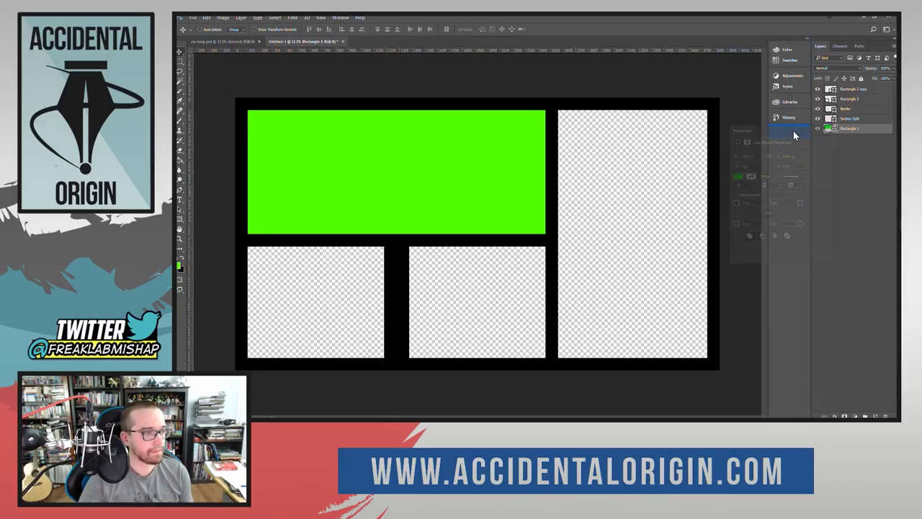
{"action": "left_click", "coordinate": [789, 133]}
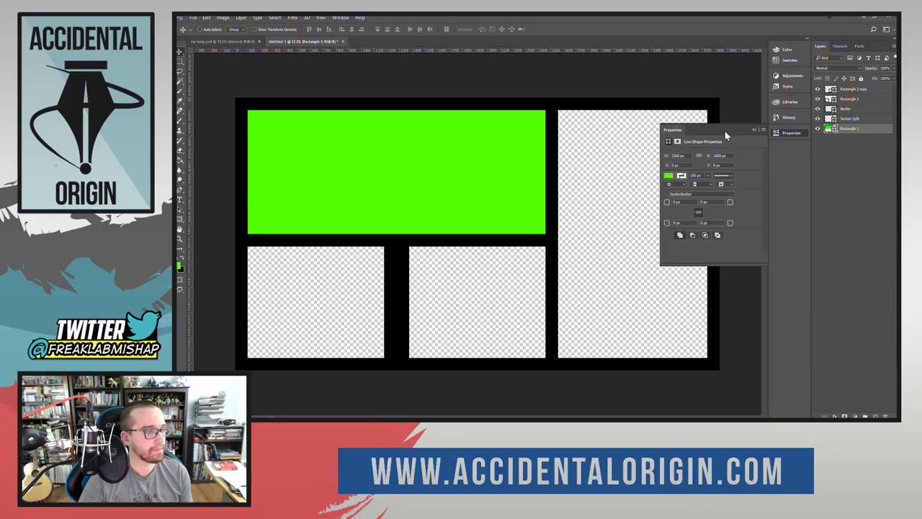
{"action": "left_click", "coordinate": [790, 132]}
{"action": "left_click", "coordinate": [861, 118]}
{"action": "left_click", "coordinate": [852, 110]}
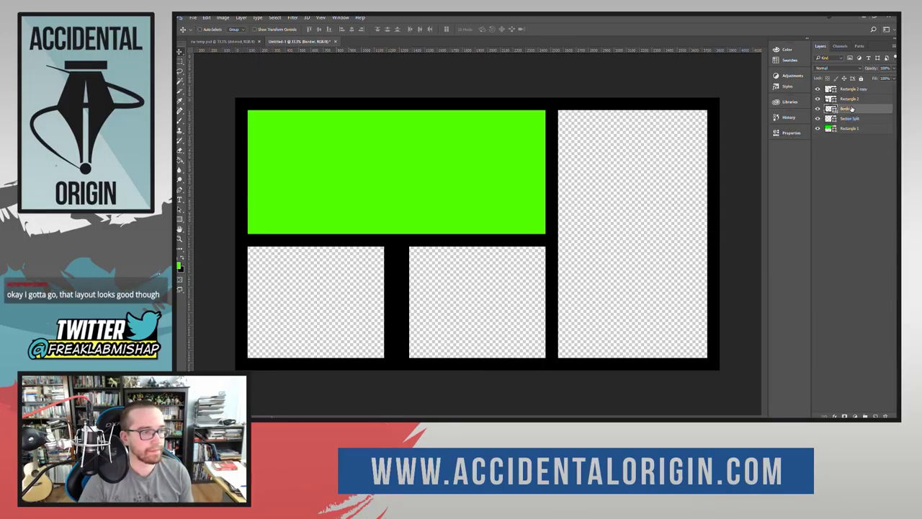
Create a black-stroked 2560 × 100 px rectangle and place it as a horizontal divider between the green area and the two lower frames.
{"action": "left_click", "coordinate": [852, 104]}
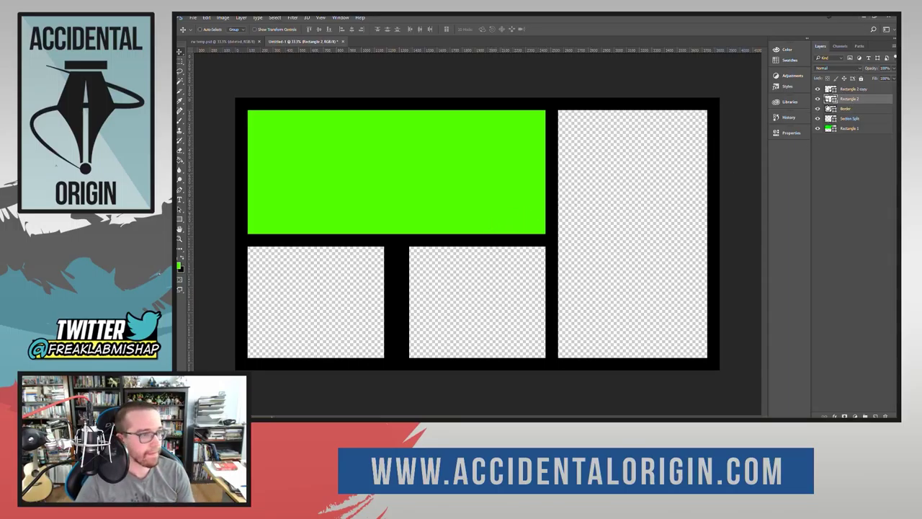
{"action": "left_click", "coordinate": [850, 109]}
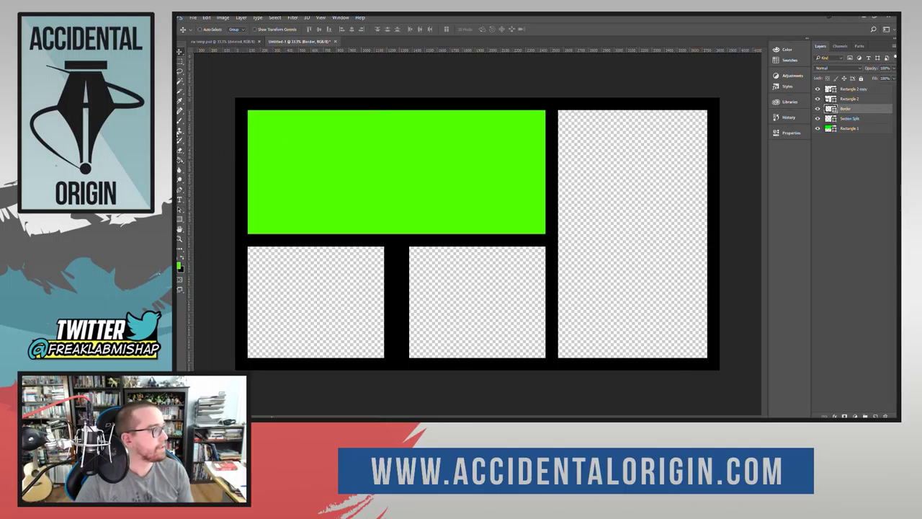
{"action": "key", "text": "u"}
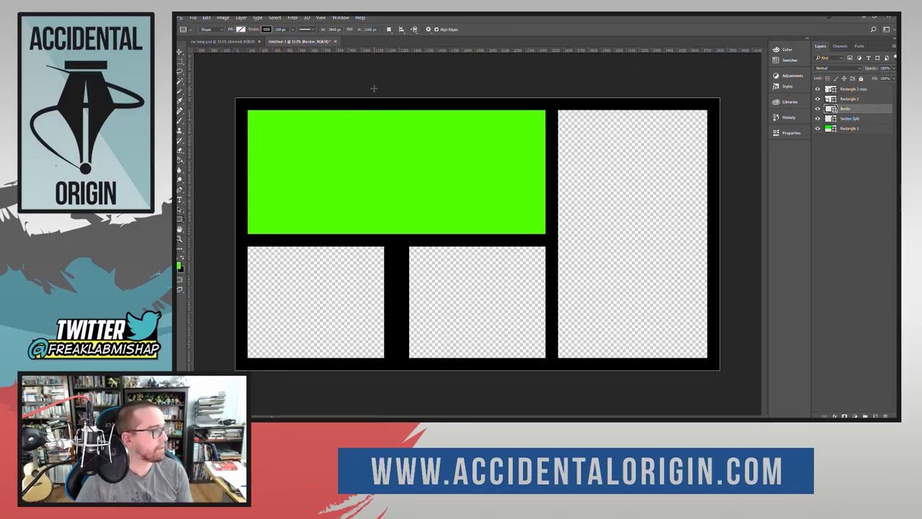
{"action": "left_click", "coordinate": [398, 77]}
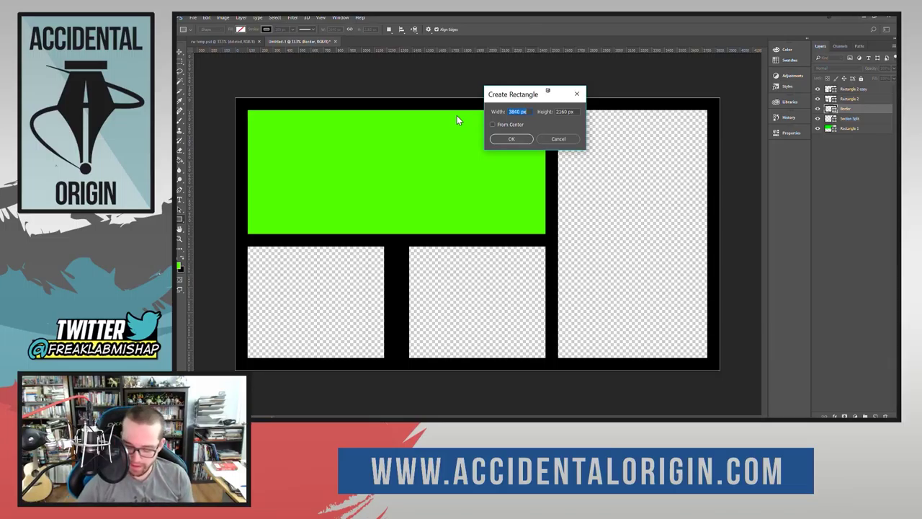
{"action": "type", "text": "2560"}
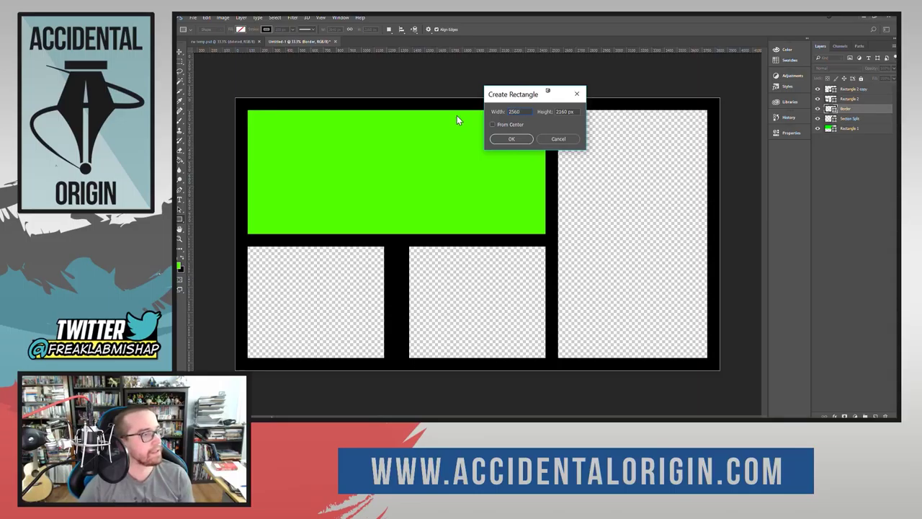
{"action": "key", "text": "Tab"}
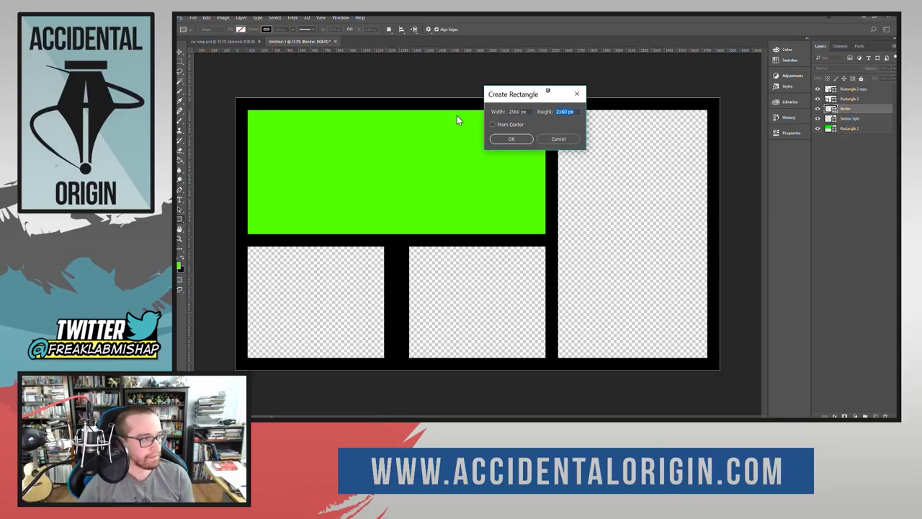
{"action": "type", "text": "100"}
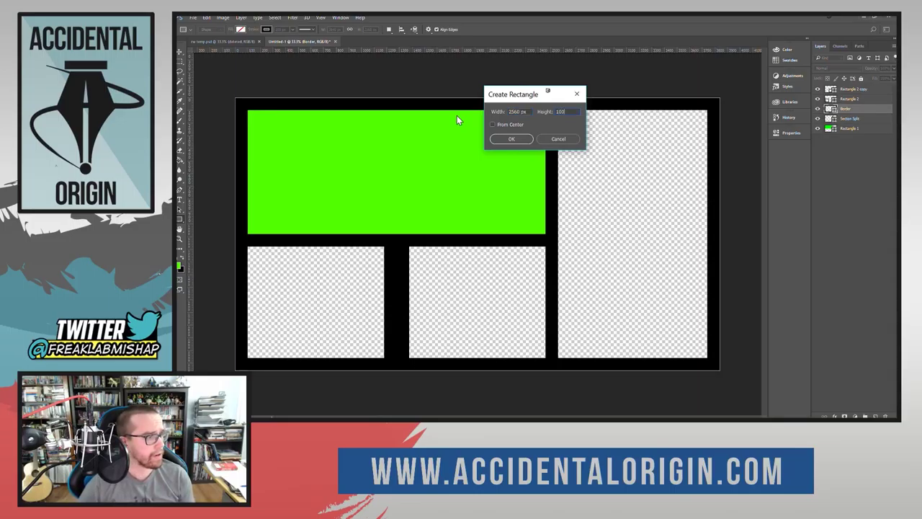
{"action": "key", "text": "Return"}
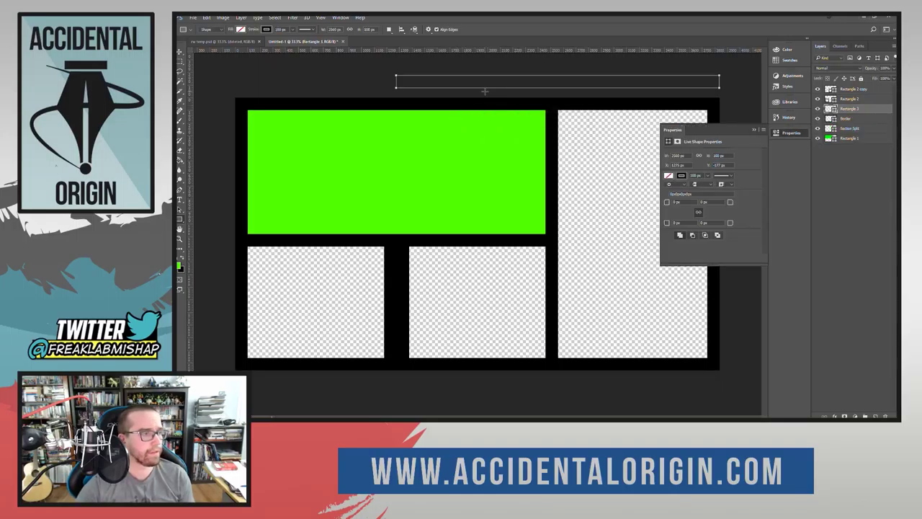
{"action": "left_click", "coordinate": [180, 52]}
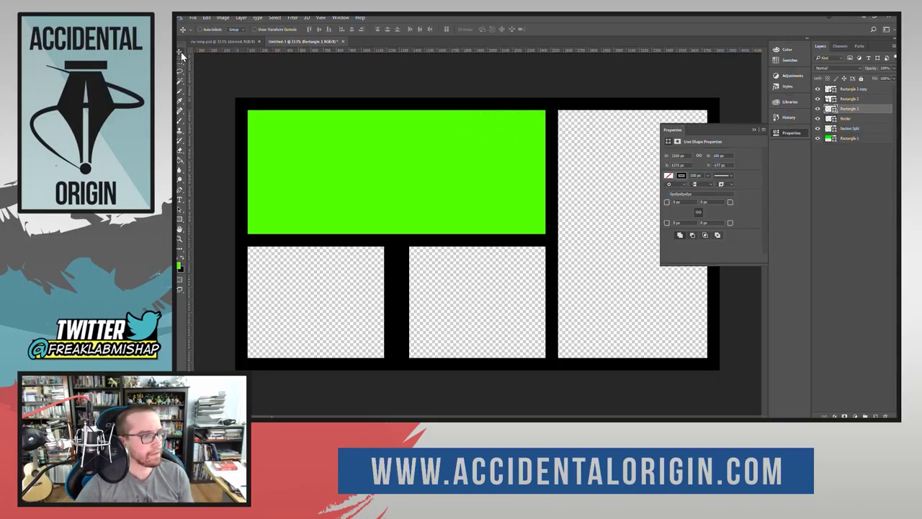
{"action": "left_click_drag", "start_coordinate": [570, 87], "coordinate": [407, 238]}
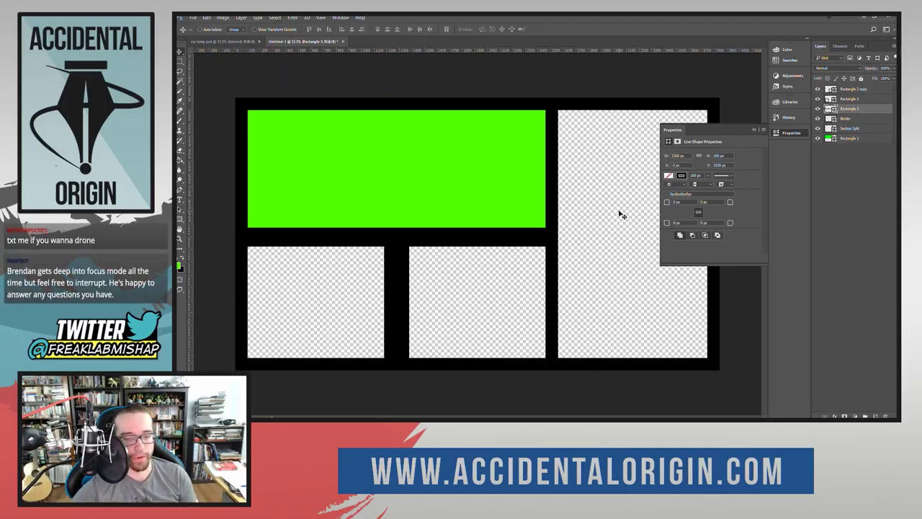
Rename the new horizontal divider's layer to Horizontal Split.
{"action": "double_click", "coordinate": [852, 109]}
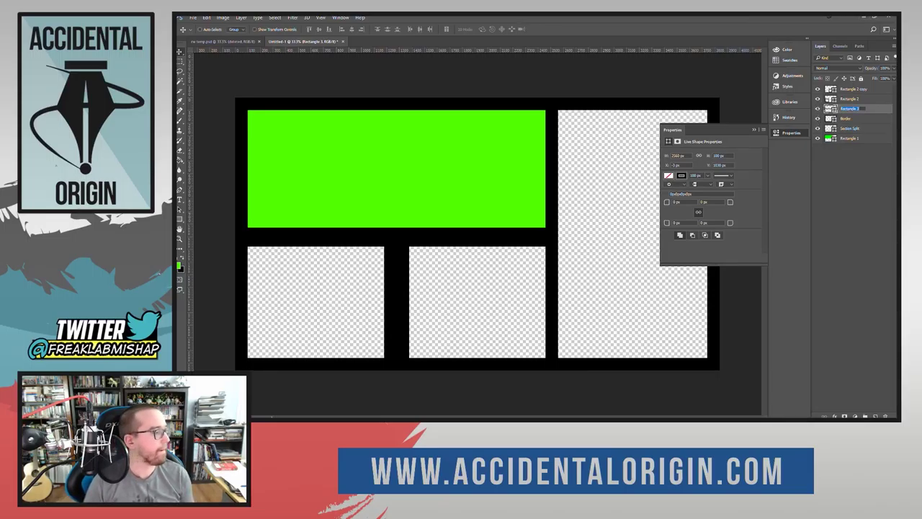
{"action": "type", "text": "Ho"}
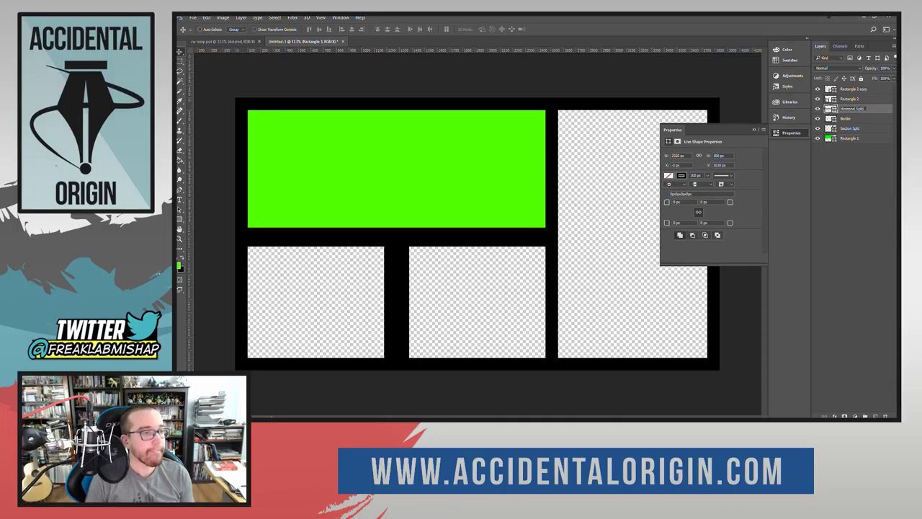
{"action": "type", "text": "rizontal Split"}
{"action": "key", "text": "Return"}
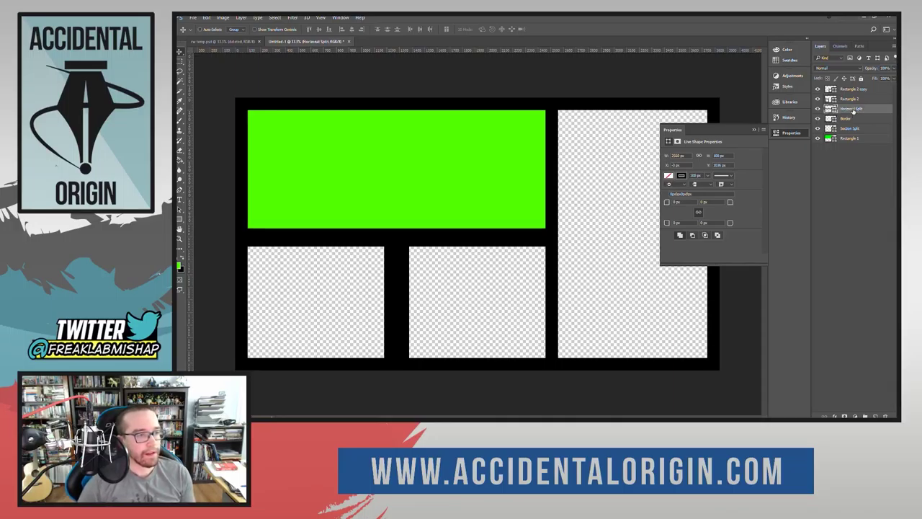
Rename the Section Split layer to Vertical Split and move the Horizontal Split layer directly beneath Border.
{"action": "left_click", "coordinate": [847, 130]}
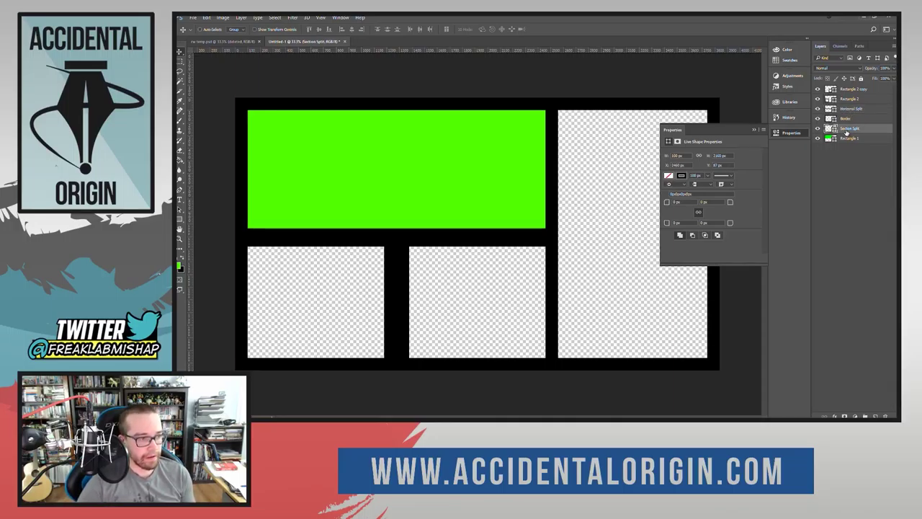
{"action": "double_click", "coordinate": [847, 129]}
{"action": "type", "text": "V"}
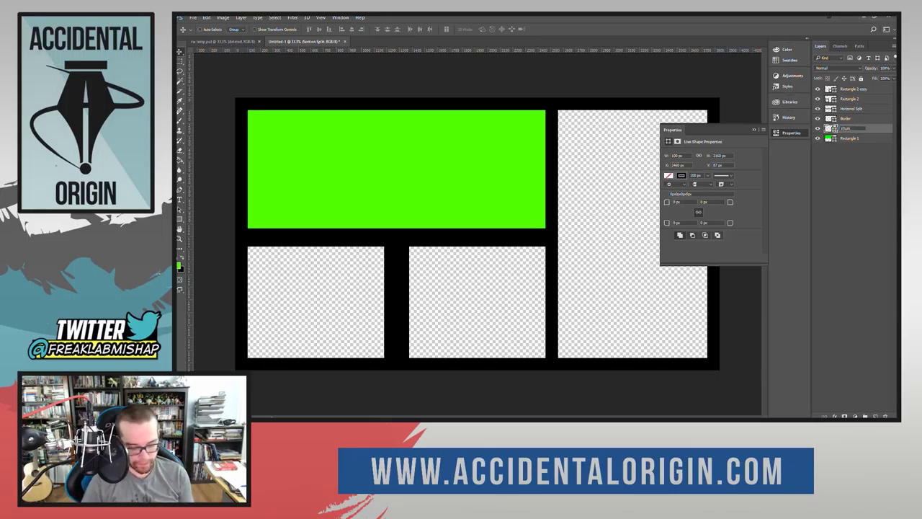
{"action": "type", "text": "ertical"}
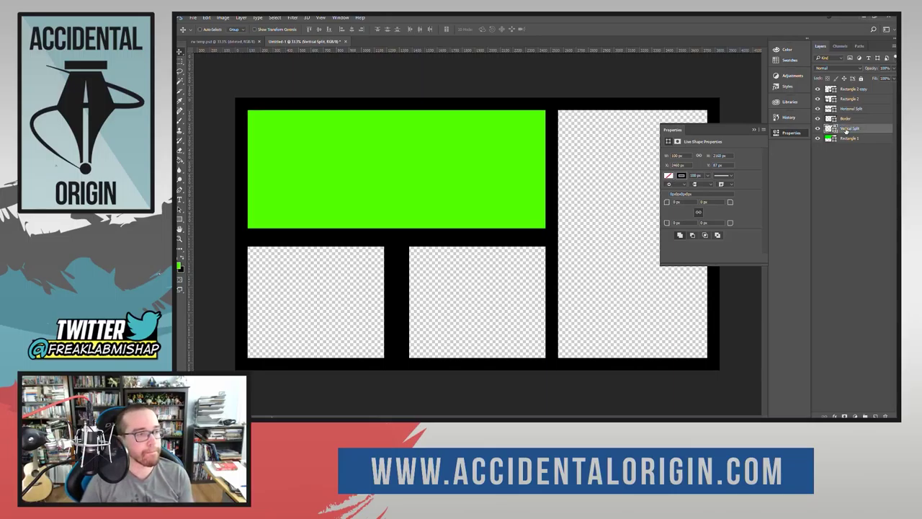
{"action": "left_click", "coordinate": [851, 109]}
{"action": "left_click_drag", "start_coordinate": [853, 108], "coordinate": [852, 123]}
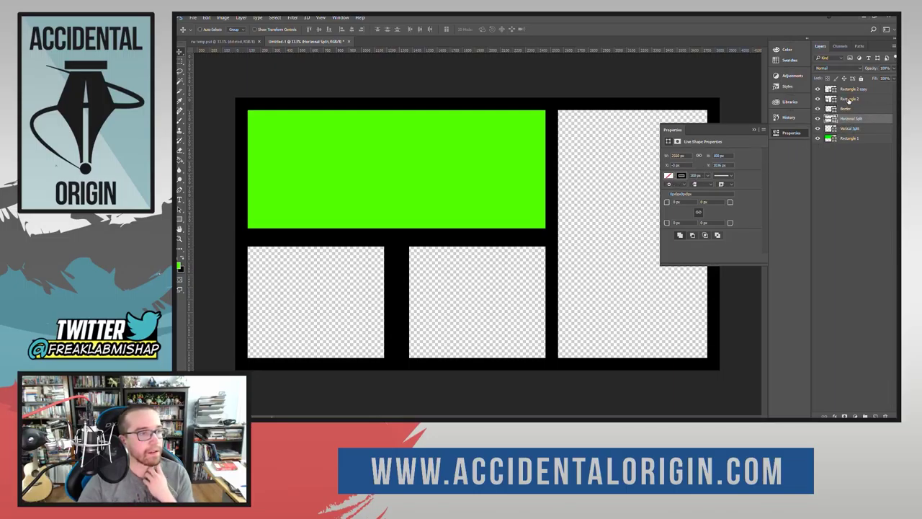
Give the lower-left frame, Rectangle 2, a solid cyan fill and no stroke, and move its layer to the bottom of the stack.
{"action": "left_click", "coordinate": [848, 100]}
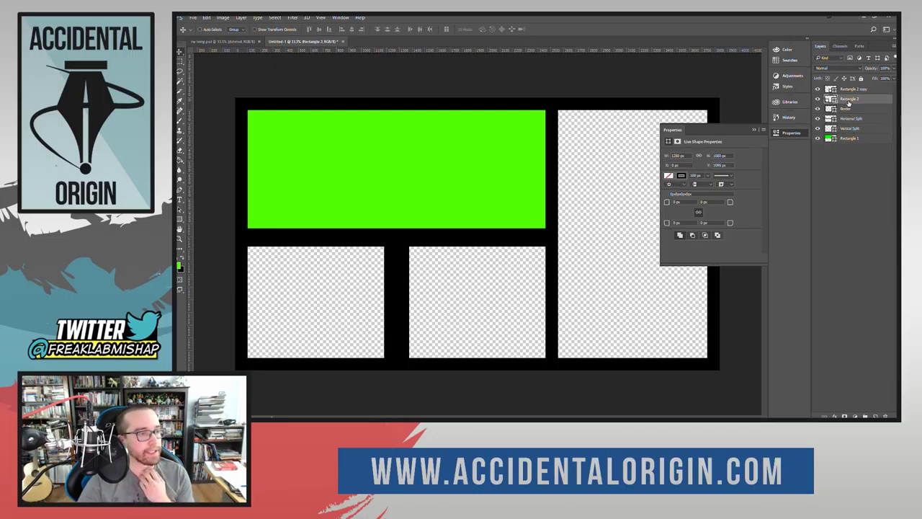
{"action": "left_click", "coordinate": [678, 175]}
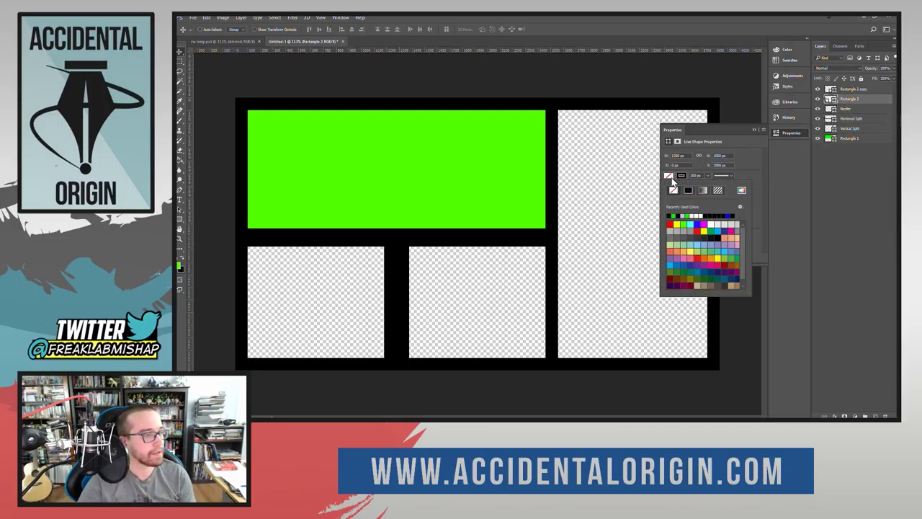
{"action": "left_click", "coordinate": [672, 216]}
{"action": "left_click", "coordinate": [690, 224]}
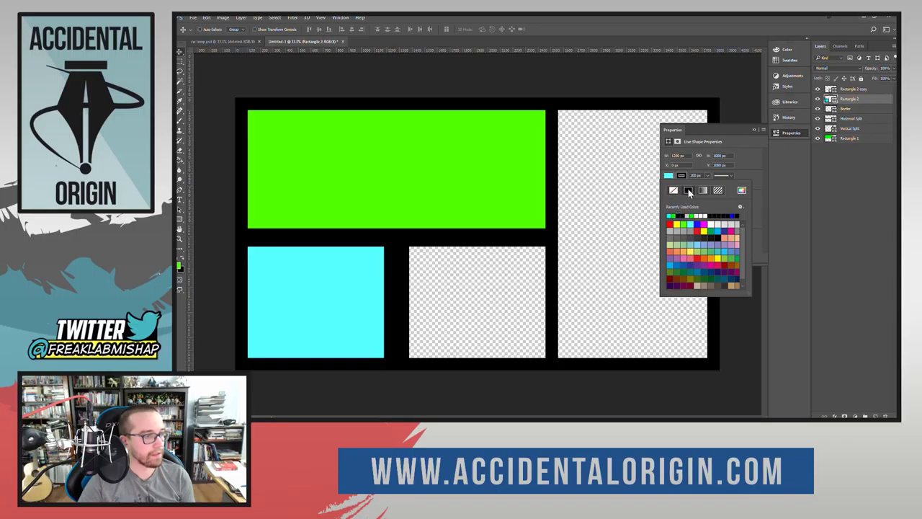
{"action": "left_click", "coordinate": [682, 177]}
{"action": "left_click", "coordinate": [673, 190]}
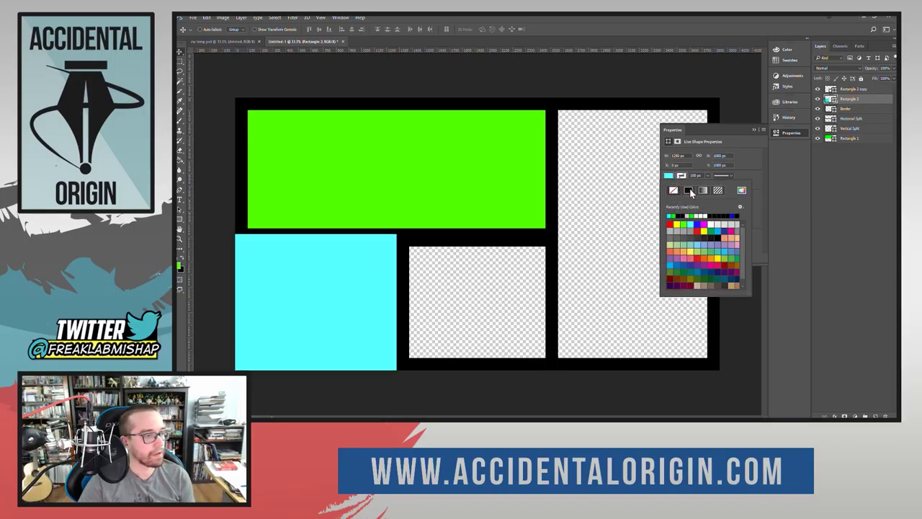
{"action": "left_click_drag", "start_coordinate": [864, 138], "coordinate": [867, 144]}
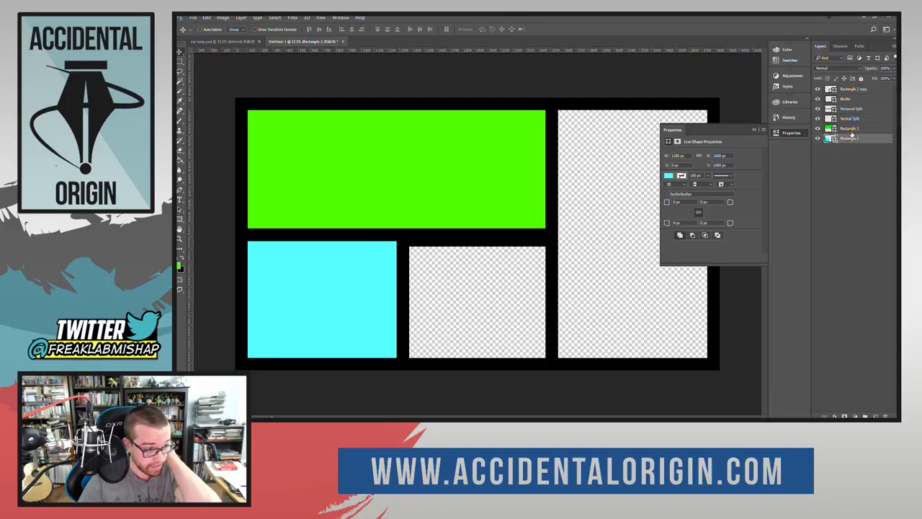
Move the Rectangle 2 copy layer to the bottom of the stack and give it a solid magenta fill with no stroke.
{"action": "left_click", "coordinate": [852, 90]}
{"action": "left_click_drag", "start_coordinate": [853, 90], "coordinate": [857, 147]}
{"action": "left_click", "coordinate": [672, 176]}
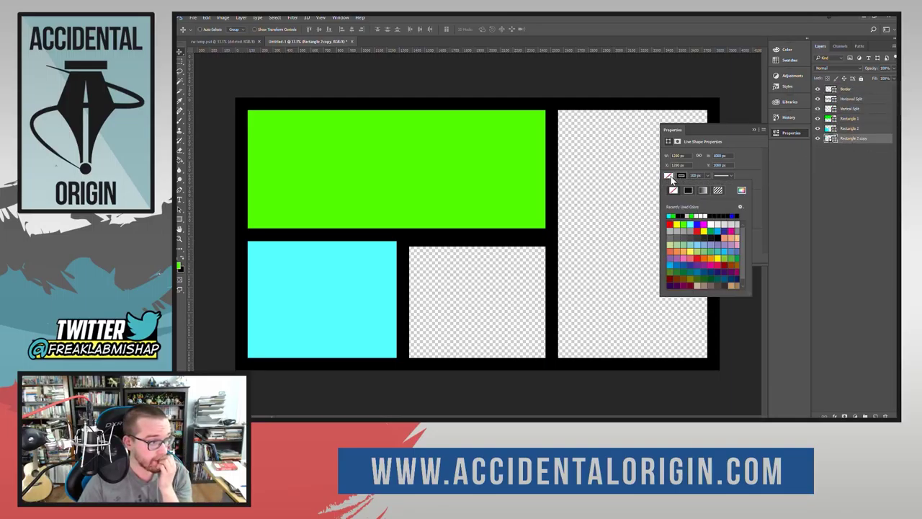
{"action": "left_click", "coordinate": [704, 223]}
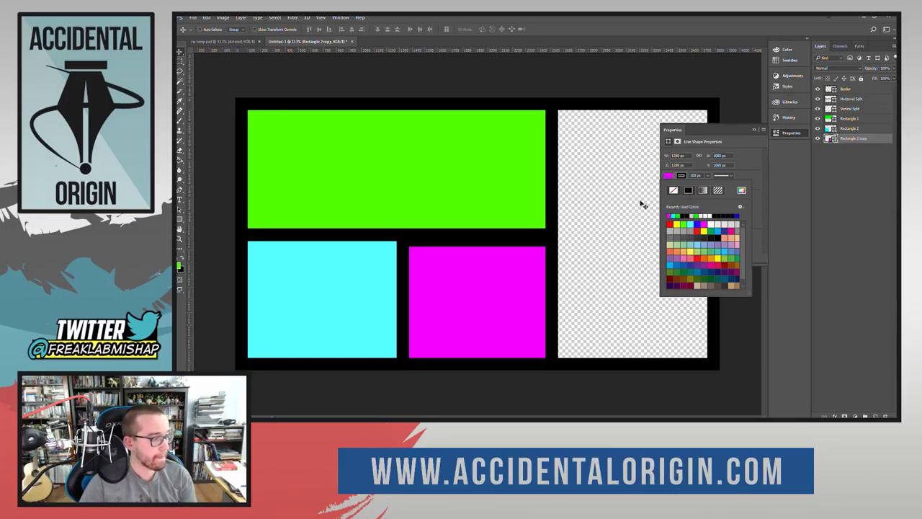
{"action": "left_click", "coordinate": [674, 191]}
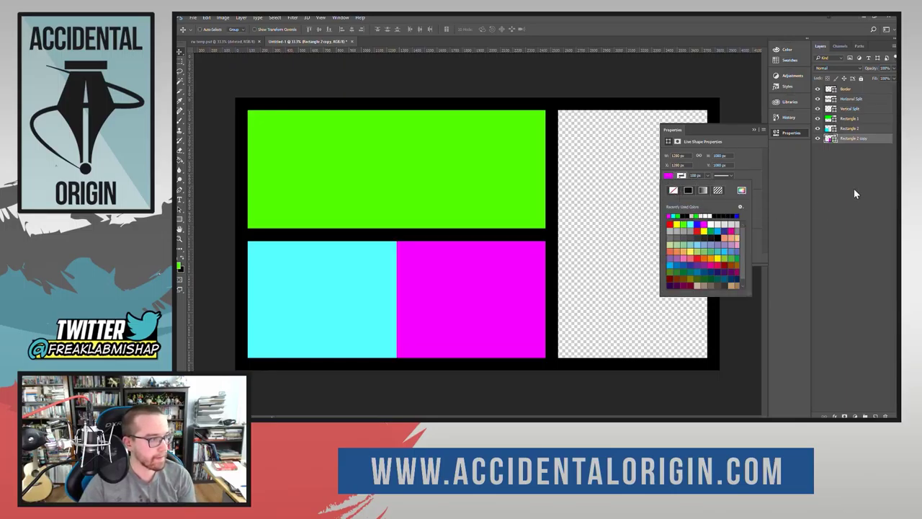
Deselect all layers and collapse the Properties panel.
{"action": "left_click", "coordinate": [854, 186]}
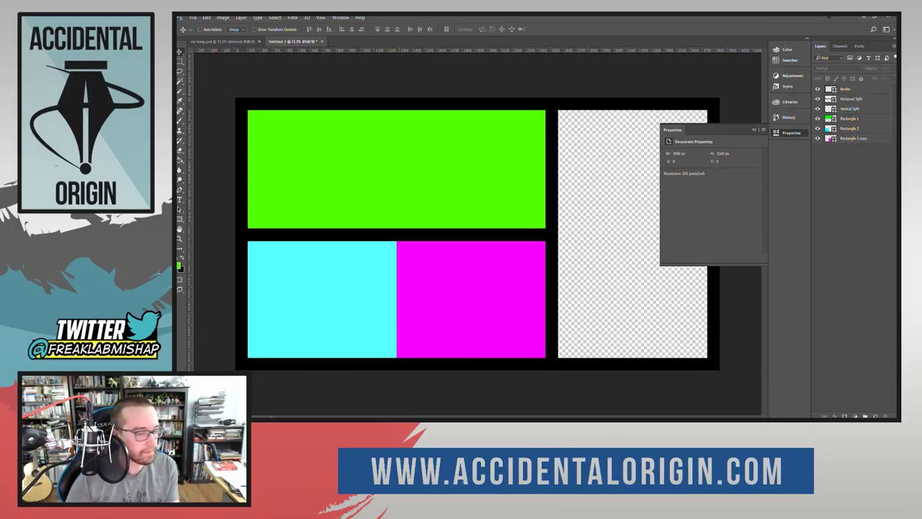
{"action": "left_click_drag", "start_coordinate": [721, 130], "coordinate": [773, 144]}
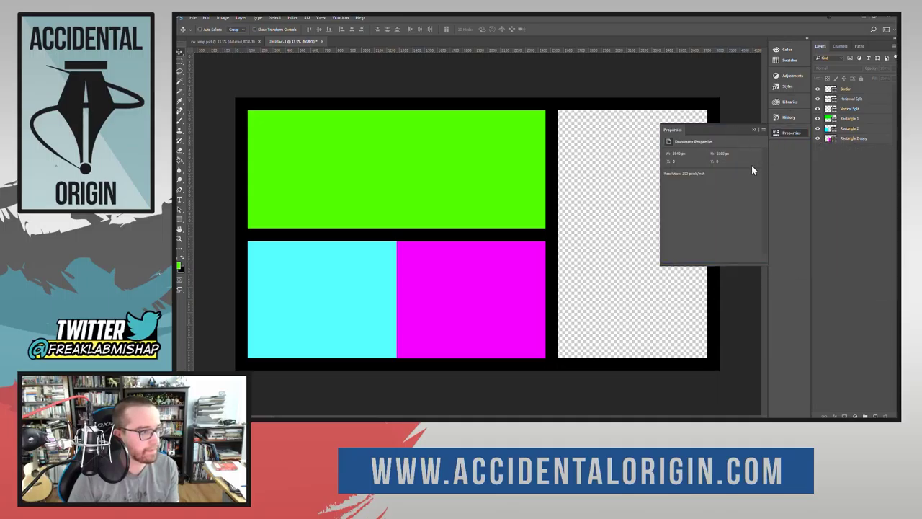
{"action": "left_click", "coordinate": [794, 133]}
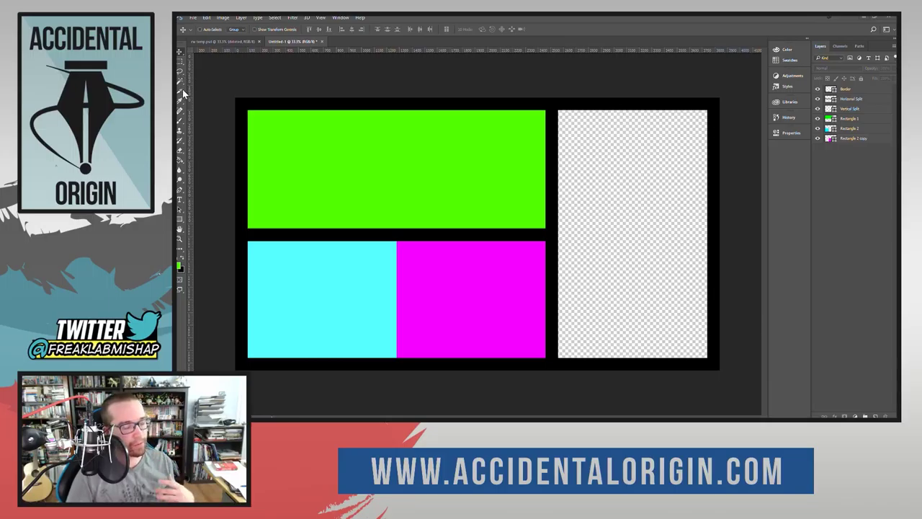
Create a black-stroked 1920 × 1080 px rectangle and place it roughly centred across the green area, at about X 317 px, Y 56 px.
{"action": "key", "text": "u"}
{"action": "left_click", "coordinate": [400, 86]}
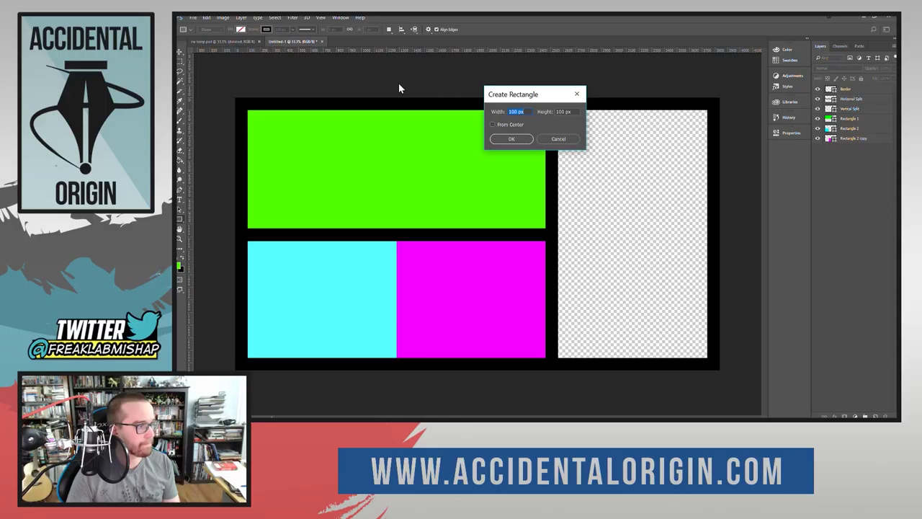
{"action": "type", "text": "19"}
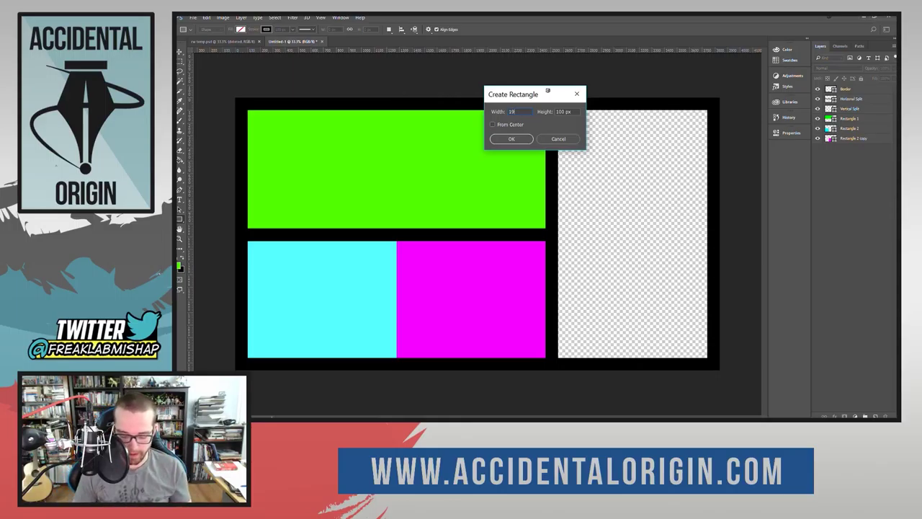
{"action": "type", "text": "20"}
{"action": "key", "text": "Tab"}
{"action": "type", "text": "1080"}
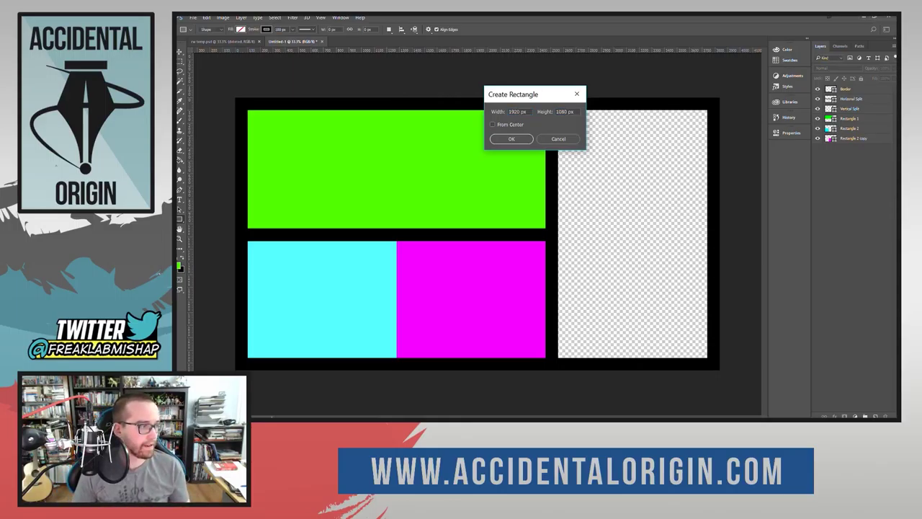
{"action": "key", "text": "Return"}
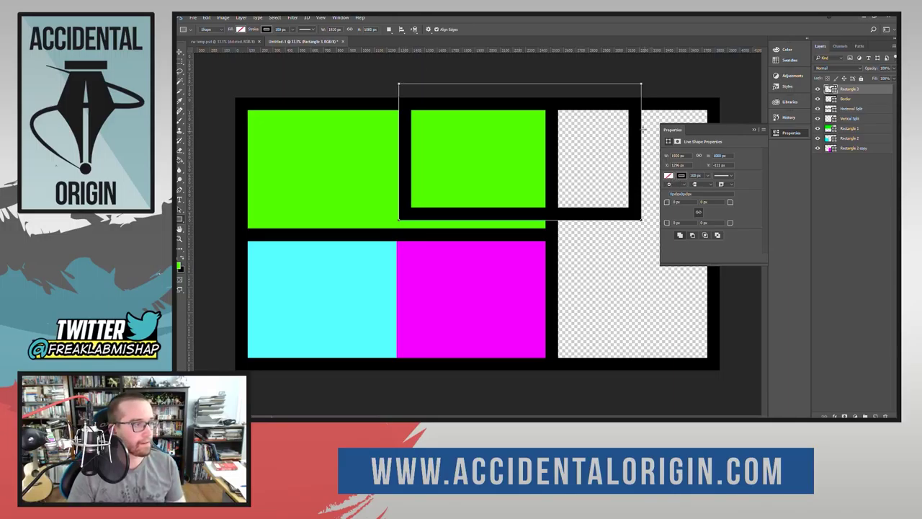
{"action": "left_click", "coordinate": [182, 50]}
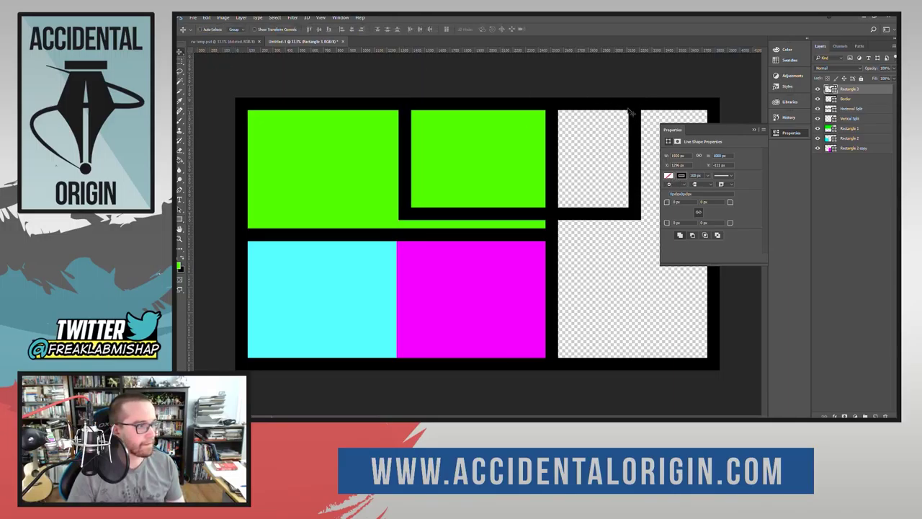
{"action": "left_click_drag", "start_coordinate": [629, 110], "coordinate": [503, 132]}
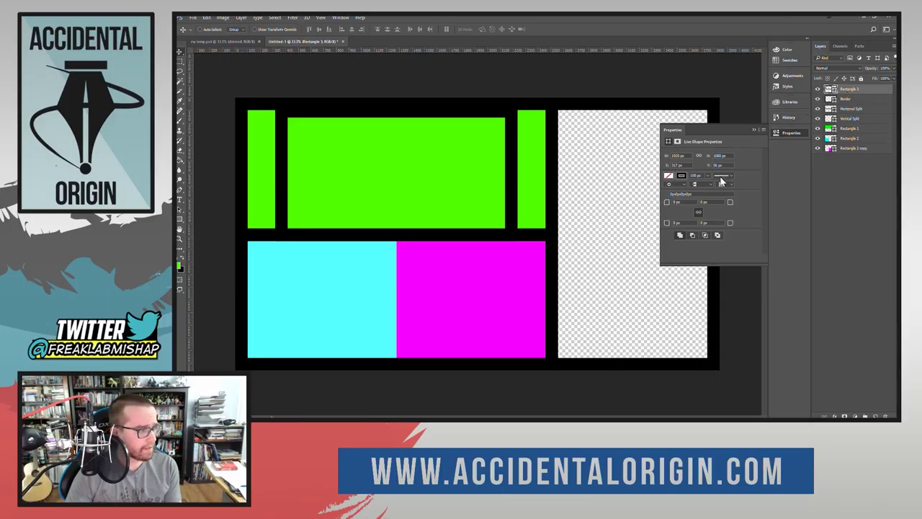
Give the 1920 × 1080 px rectangle a light blue fill and no stroke, and shift it to X 320 px, Y 6 px.
{"action": "left_click", "coordinate": [682, 177]}
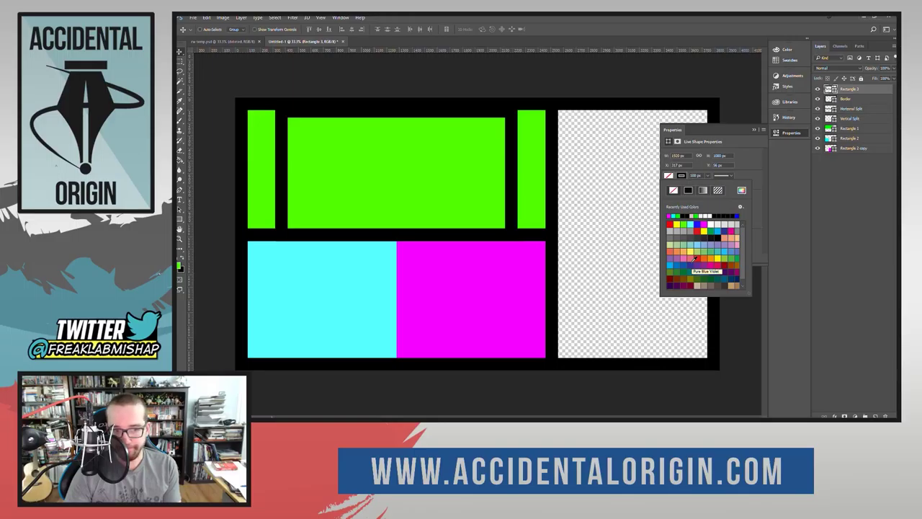
{"action": "left_click", "coordinate": [671, 265]}
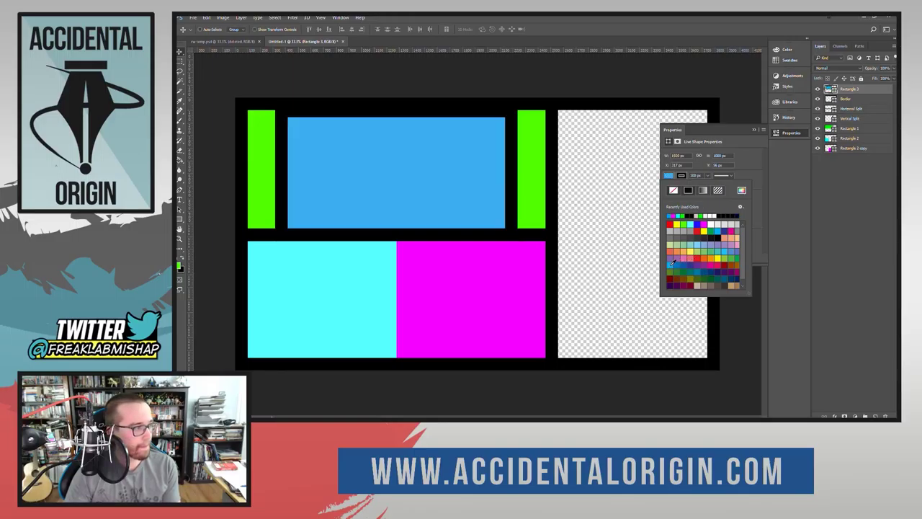
{"action": "left_click", "coordinate": [682, 175]}
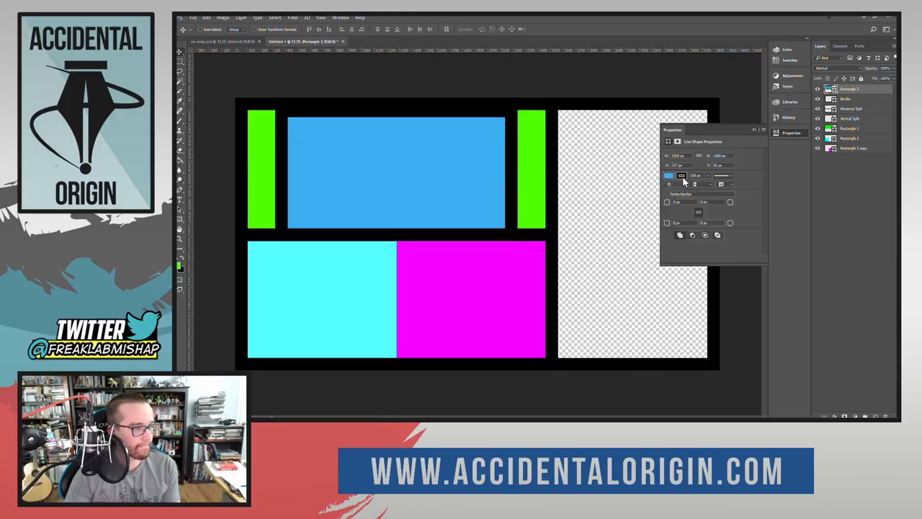
{"action": "left_click", "coordinate": [673, 191]}
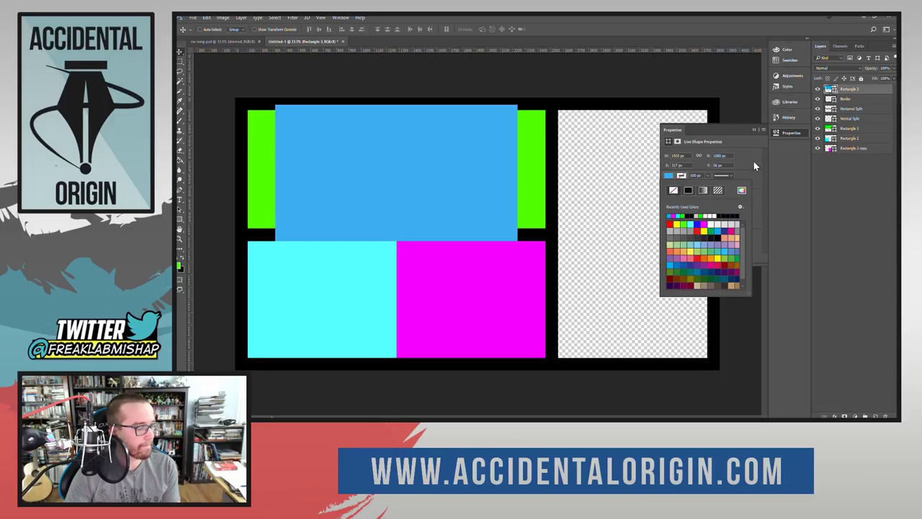
{"action": "left_click", "coordinate": [728, 128]}
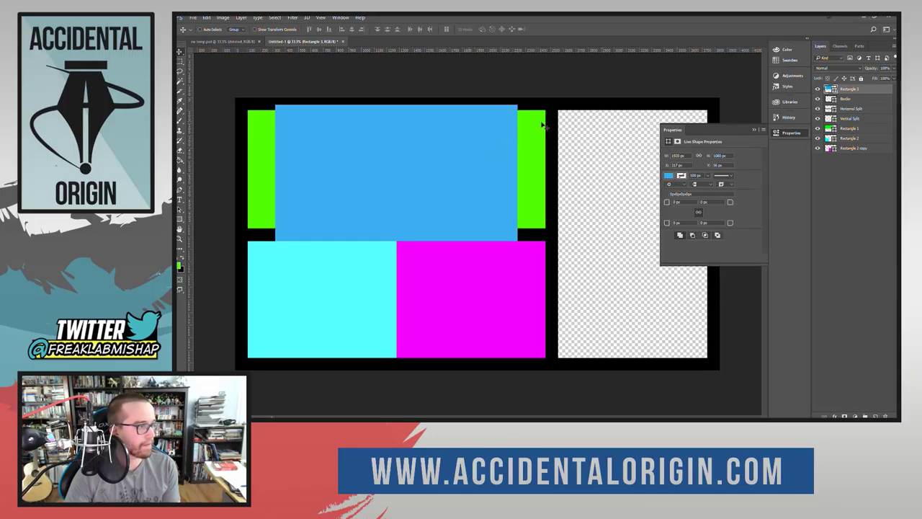
{"action": "mouse_move", "coordinate": [496, 156]}
{"action": "left_mouse_down"}
{"action": "mouse_move", "coordinate": [456, 150]}
{"action": "mouse_move", "coordinate": [496, 151]}
{"action": "left_mouse_up"}
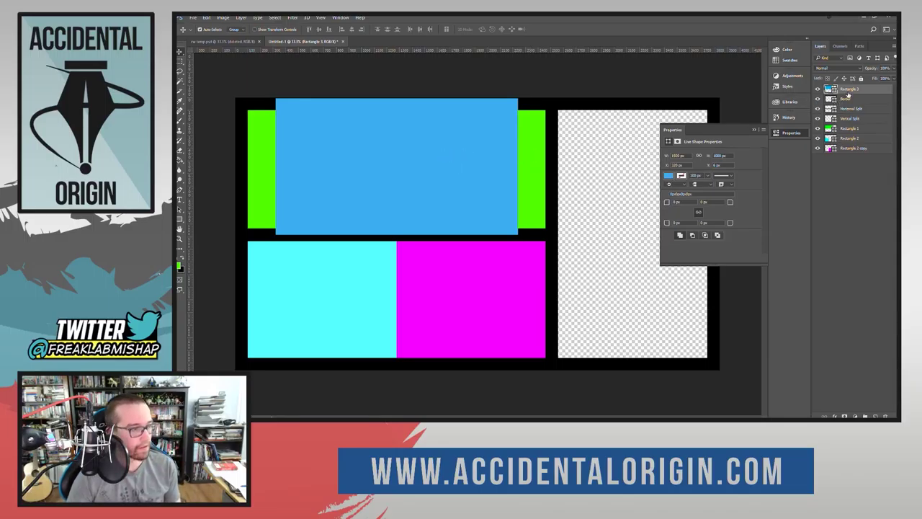
{"action": "right_click", "coordinate": [849, 94]}
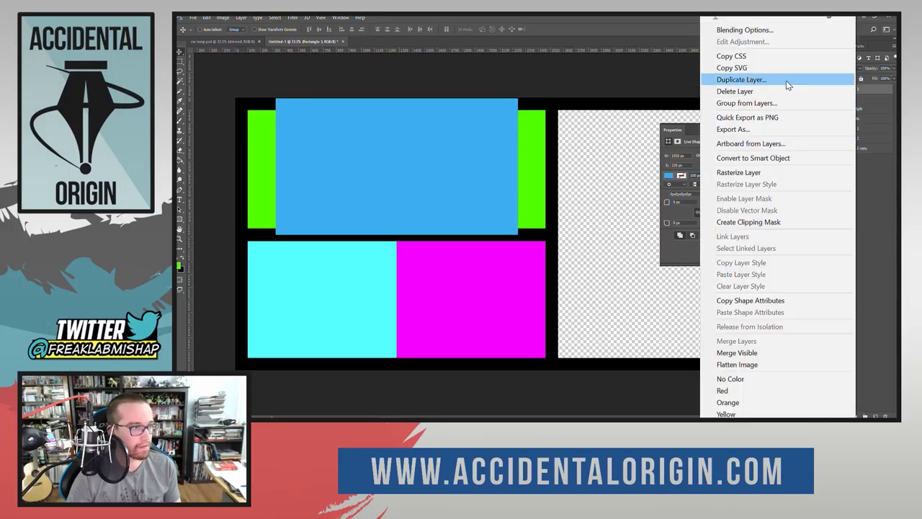
{"action": "left_click", "coordinate": [742, 79]}
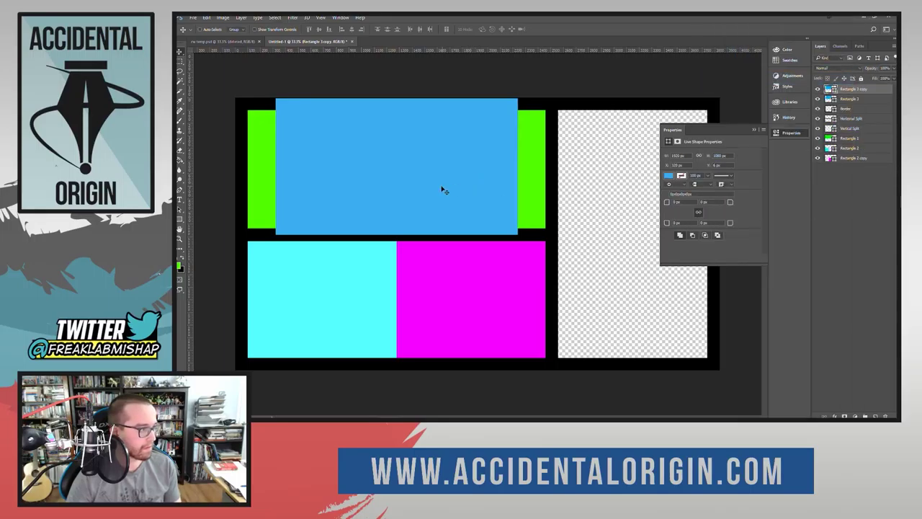
{"action": "left_click_drag", "start_coordinate": [431, 180], "coordinate": [430, 312]}
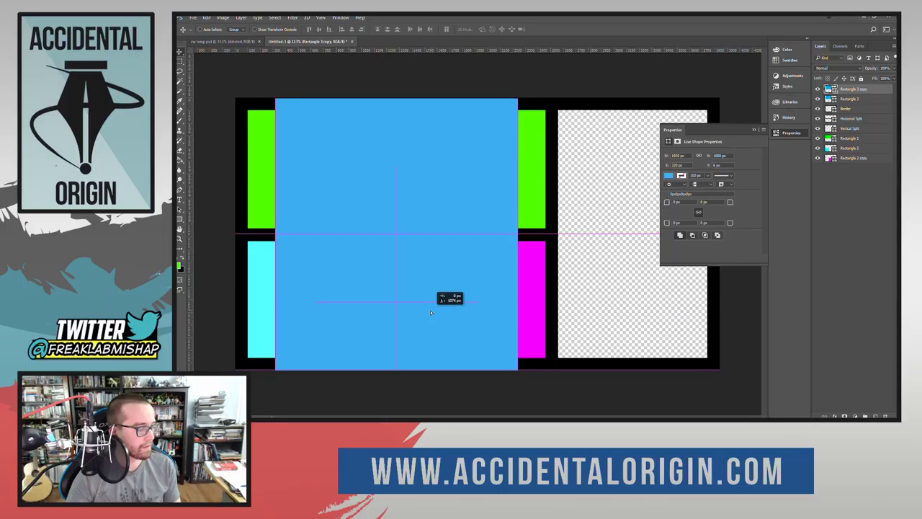
{"action": "left_click_drag", "start_coordinate": [430, 312], "coordinate": [389, 312]}
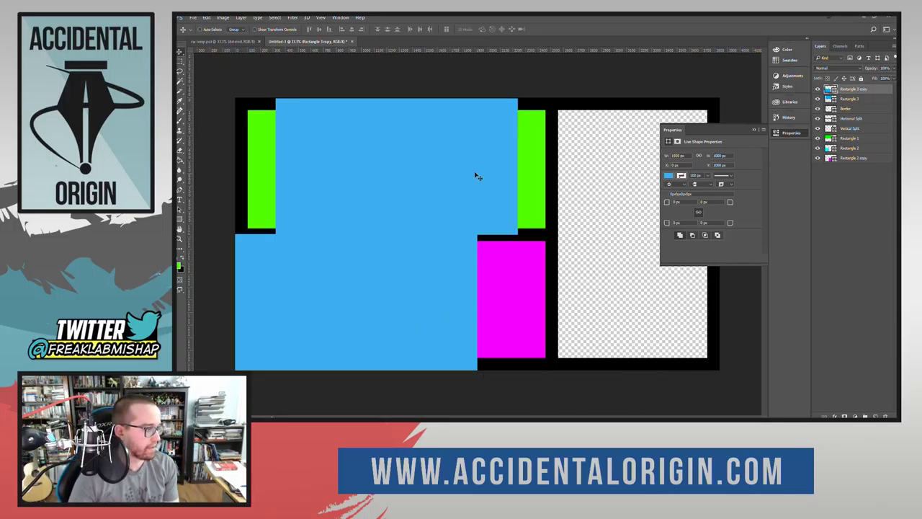
{"action": "mouse_move", "coordinate": [477, 175]}
{"action": "left_mouse_down"}
{"action": "mouse_move", "coordinate": [511, 168]}
{"action": "mouse_move", "coordinate": [512, 158]}
{"action": "mouse_move", "coordinate": [476, 172]}
{"action": "left_mouse_up"}
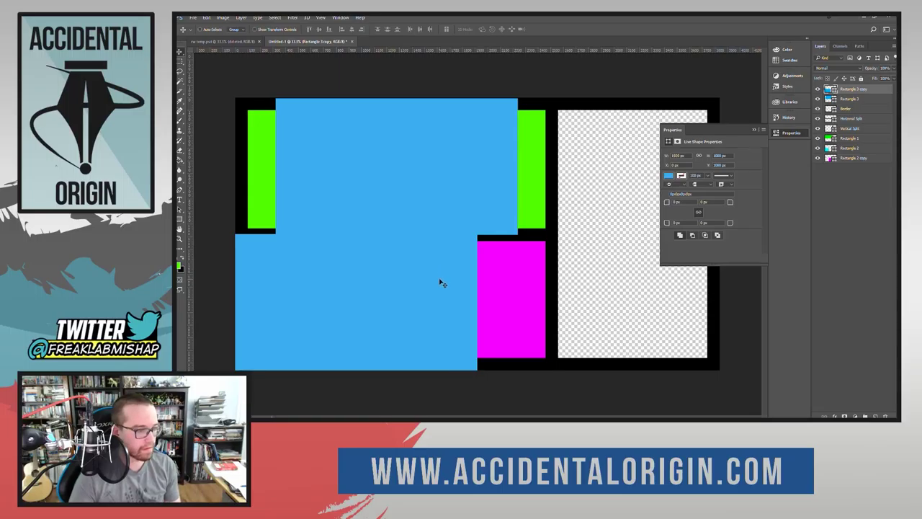
{"action": "key", "text": "ctrl+t"}
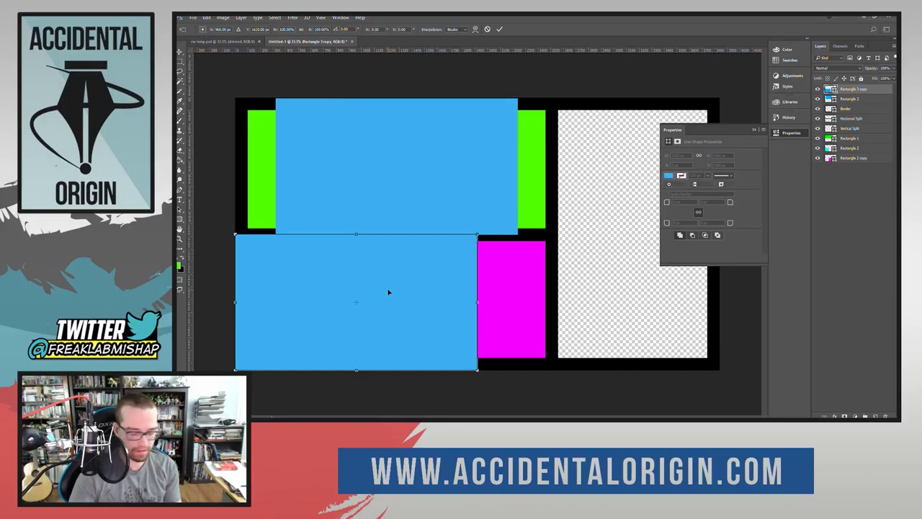
{"action": "left_click", "coordinate": [487, 29]}
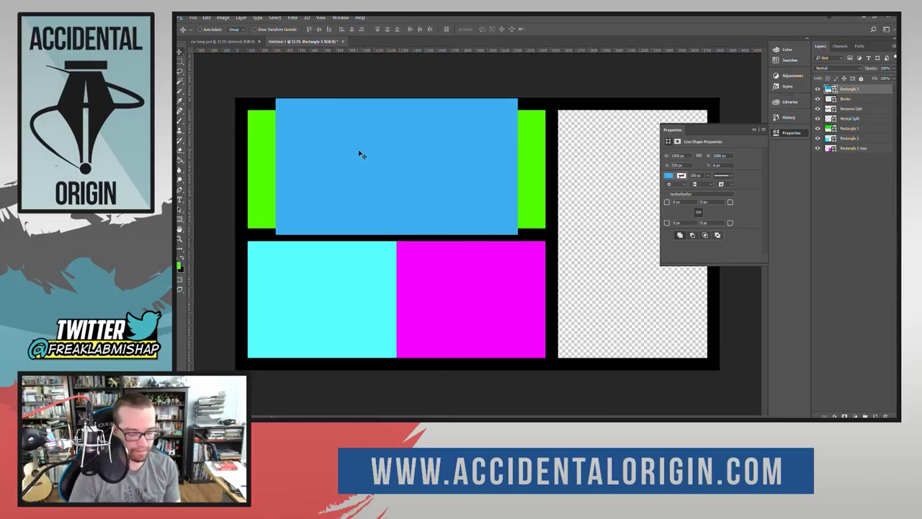
Create a 1280 × 720 px rectangle and place it in the canvas's bottom-left corner at X 0 px, Y 1440 px.
{"action": "key", "text": "u"}
{"action": "left_click", "coordinate": [593, 185]}
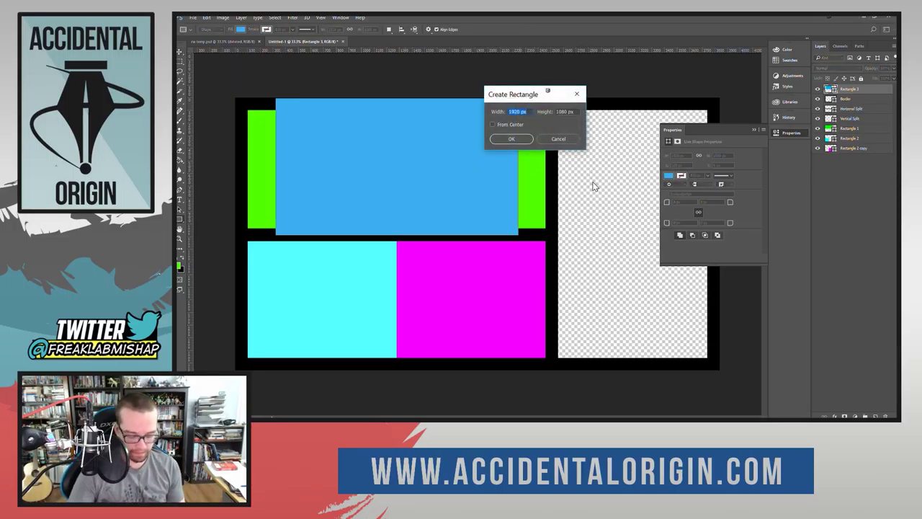
{"action": "type", "text": "18"}
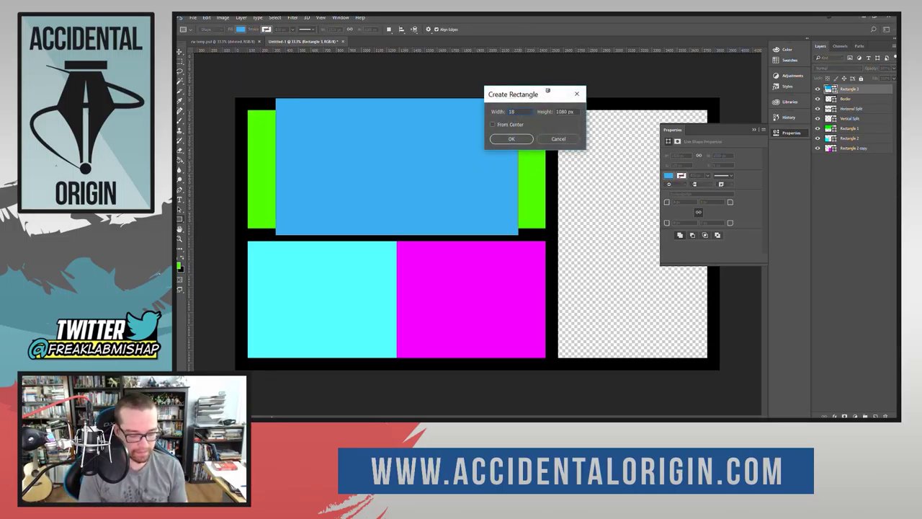
{"action": "key", "text": "BackSpace"}
{"action": "type", "text": "2"}
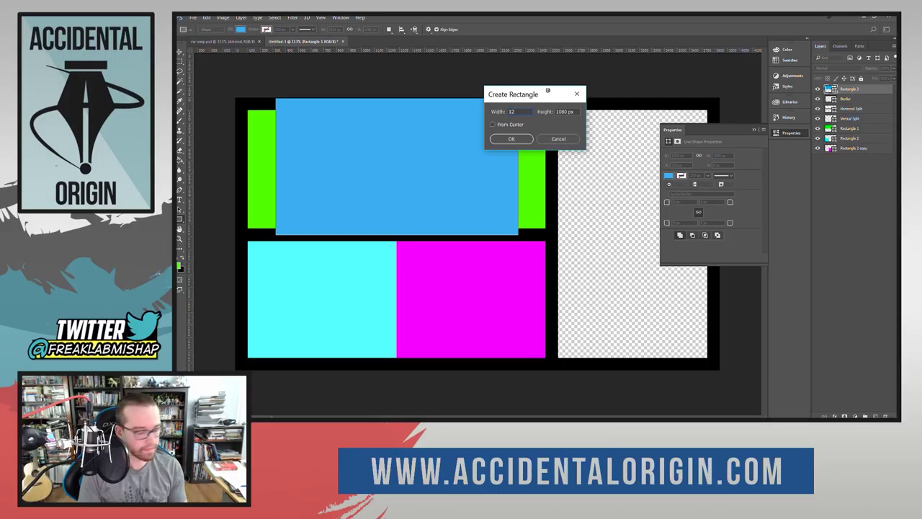
{"action": "type", "text": "80"}
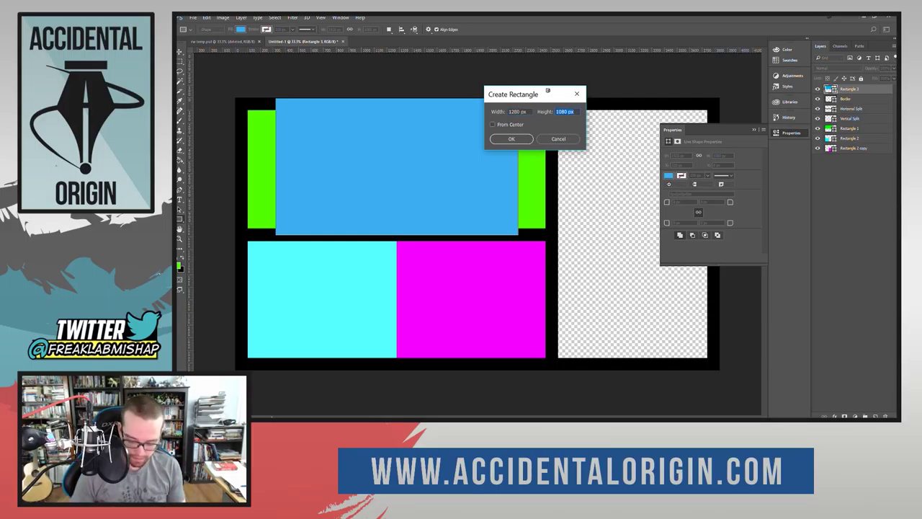
{"action": "key", "text": "Tab"}
{"action": "type", "text": "7"}
{"action": "key", "text": "Return"}
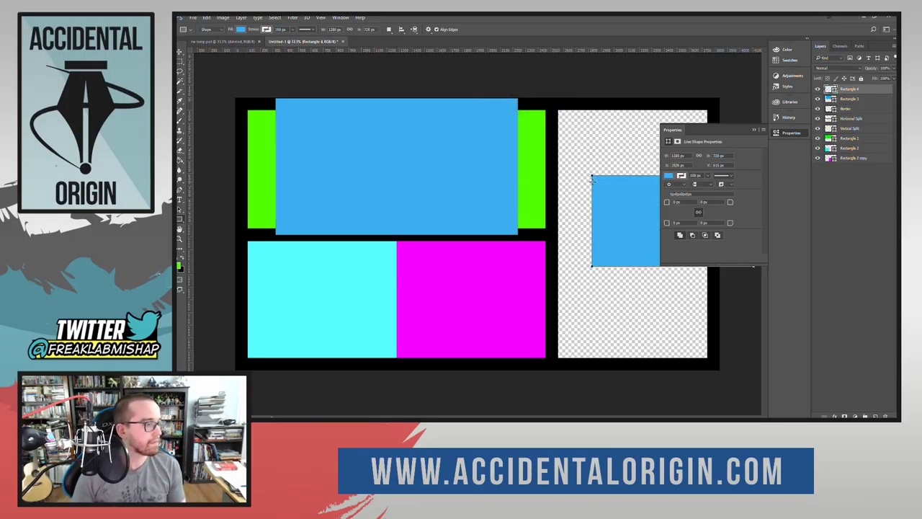
{"action": "left_click", "coordinate": [180, 52]}
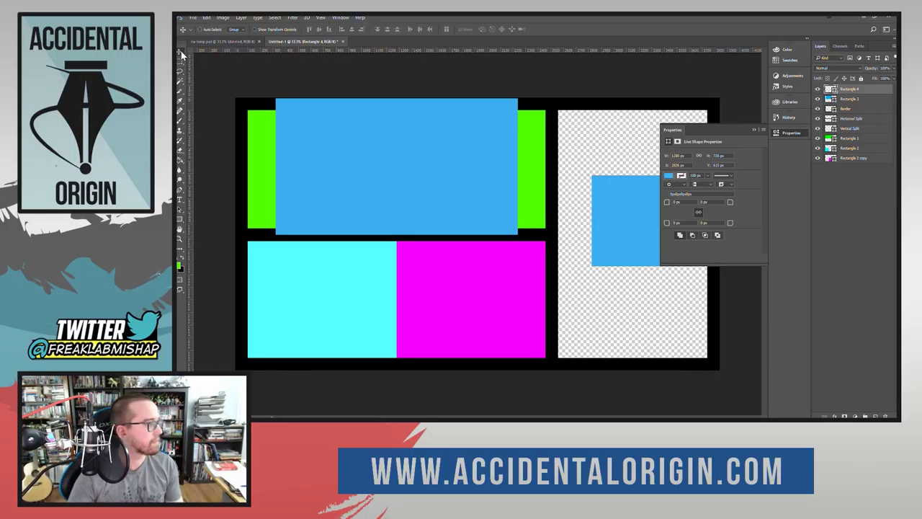
{"action": "left_click_drag", "start_coordinate": [631, 233], "coordinate": [273, 336]}
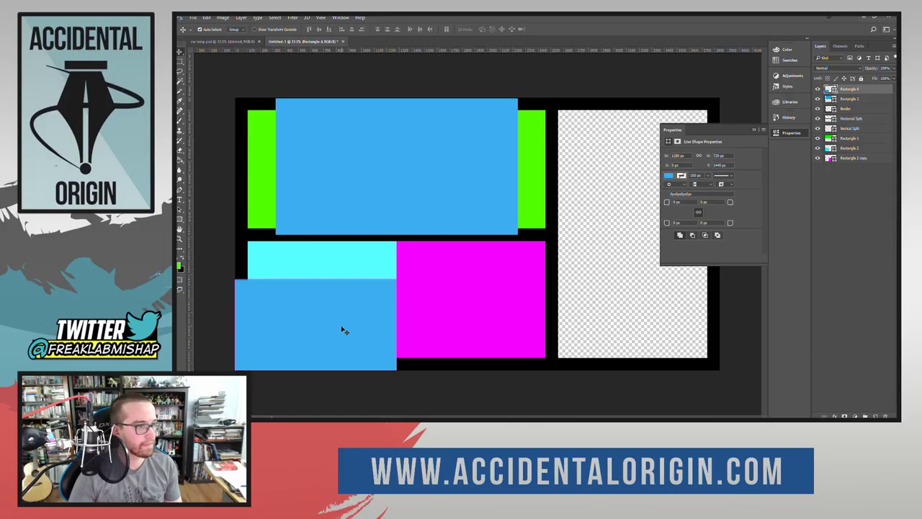
Duplicate the 1280 × 720 px rectangle and set both side by side from X 0 and 1280 px, resting on the bottom border's inner edge.
{"action": "right_click", "coordinate": [863, 89]}
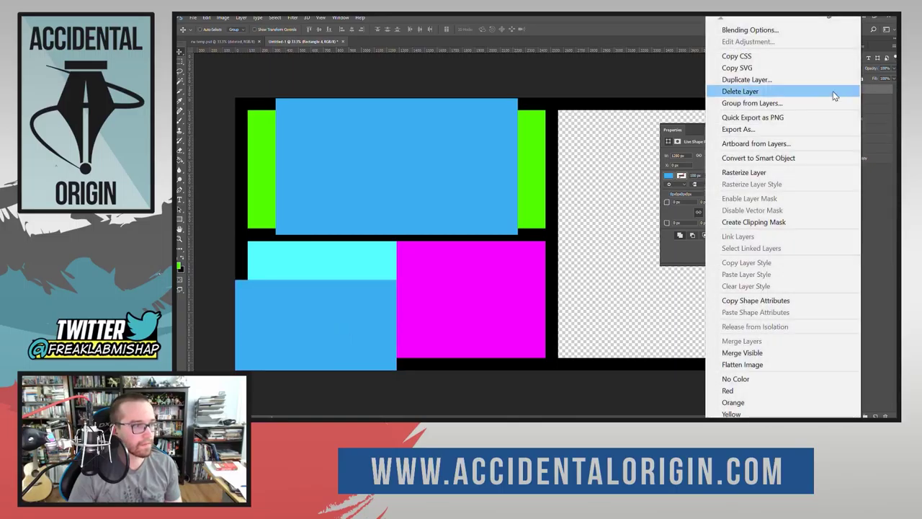
{"action": "left_click", "coordinate": [756, 79]}
{"action": "key", "text": "Return"}
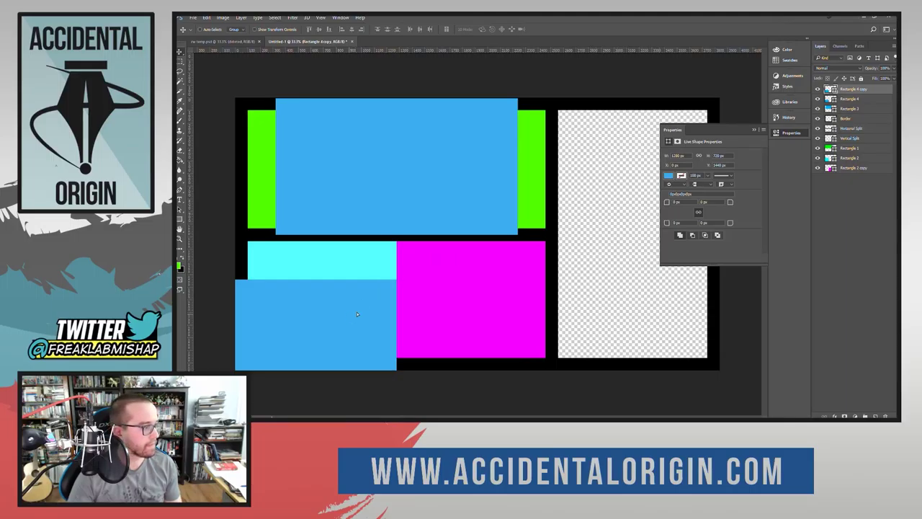
{"action": "left_click_drag", "start_coordinate": [352, 317], "coordinate": [511, 314]}
{"action": "left_click_drag", "start_coordinate": [486, 345], "coordinate": [484, 329]}
{"action": "mouse_move", "coordinate": [364, 343]}
{"action": "left_mouse_down"}
{"action": "mouse_move", "coordinate": [365, 327]}
{"action": "mouse_move", "coordinate": [366, 344]}
{"action": "left_mouse_up"}
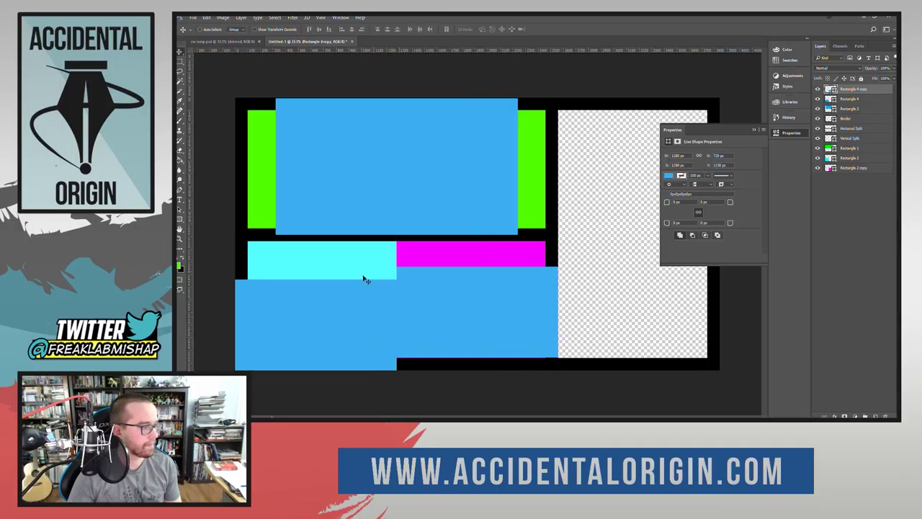
{"action": "left_click", "coordinate": [849, 98]}
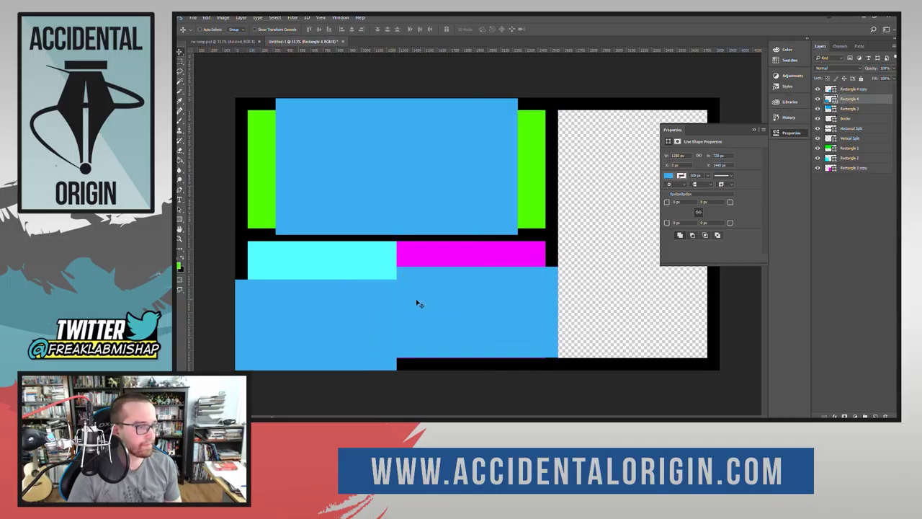
{"action": "mouse_move", "coordinate": [366, 311]}
{"action": "left_mouse_down"}
{"action": "mouse_move", "coordinate": [343, 310]}
{"action": "mouse_move", "coordinate": [358, 305]}
{"action": "left_mouse_up"}
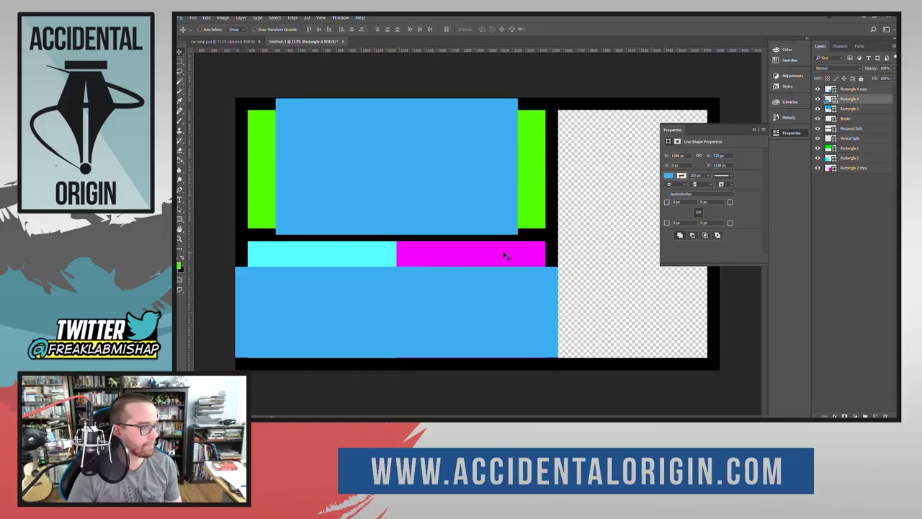
Fill the lower-left 1280 × 720 px rectangle with cyan and delete the old cyan rectangle layer behind it.
{"action": "left_click", "coordinate": [669, 176]}
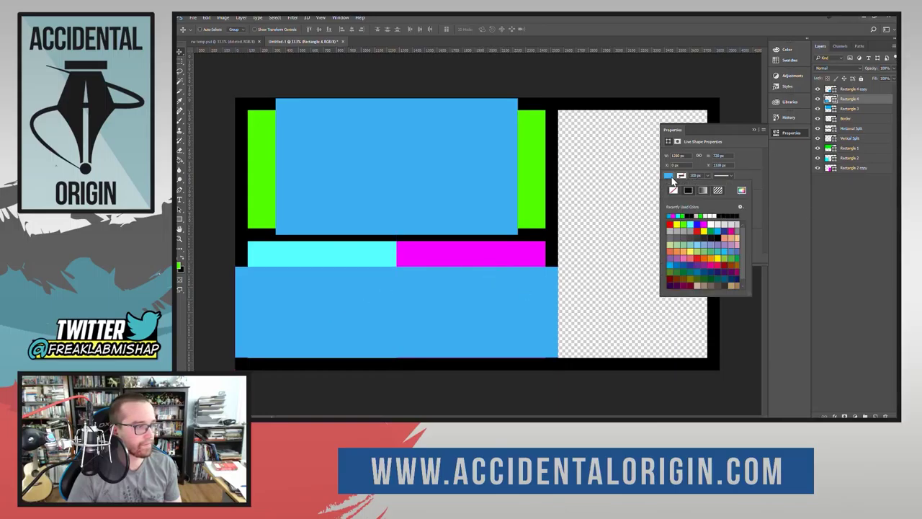
{"action": "left_click", "coordinate": [673, 215]}
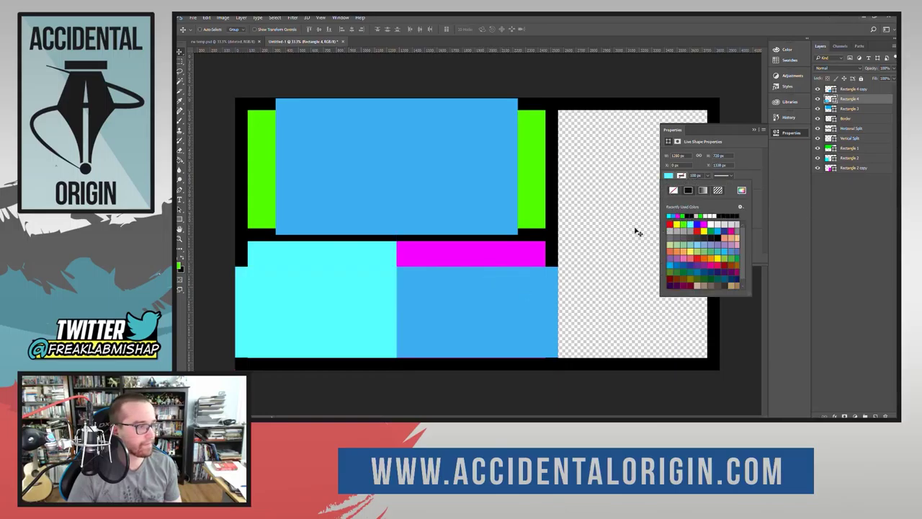
{"action": "left_click", "coordinate": [854, 158]}
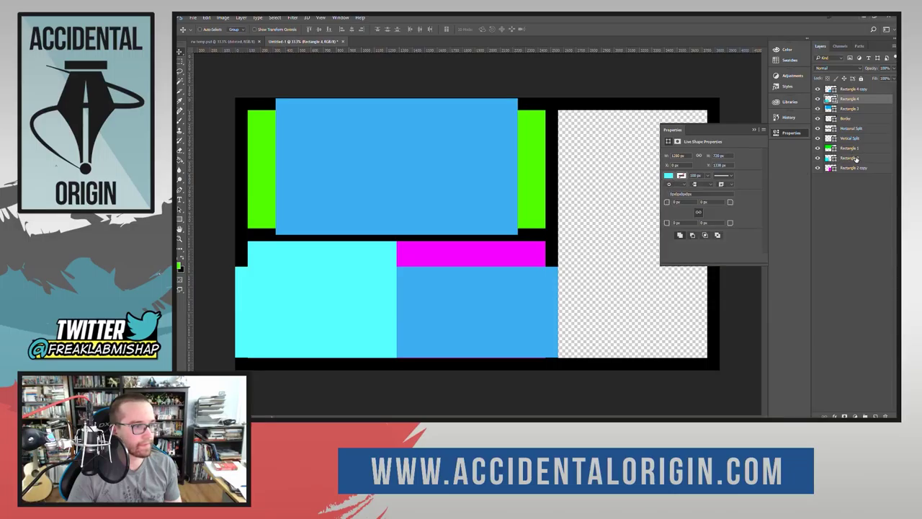
{"action": "key", "text": "Delete"}
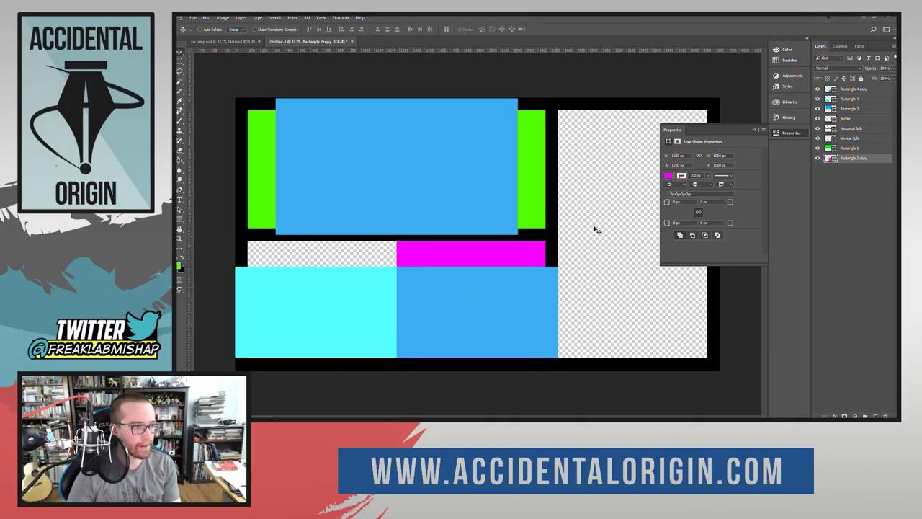
Fill the copied 1280 × 720 px rectangle beside the cyan one with magenta.
{"action": "left_click", "coordinate": [853, 100]}
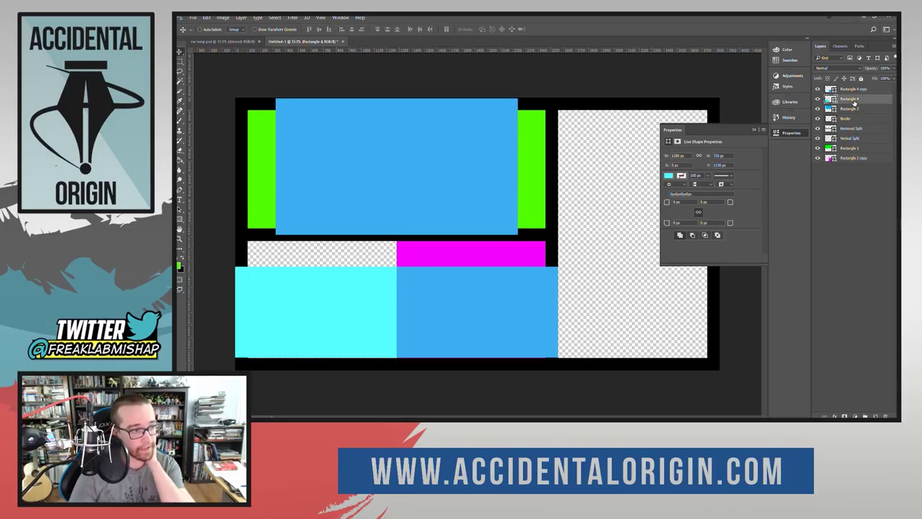
{"action": "left_click", "coordinate": [852, 89]}
{"action": "left_click", "coordinate": [853, 149]}
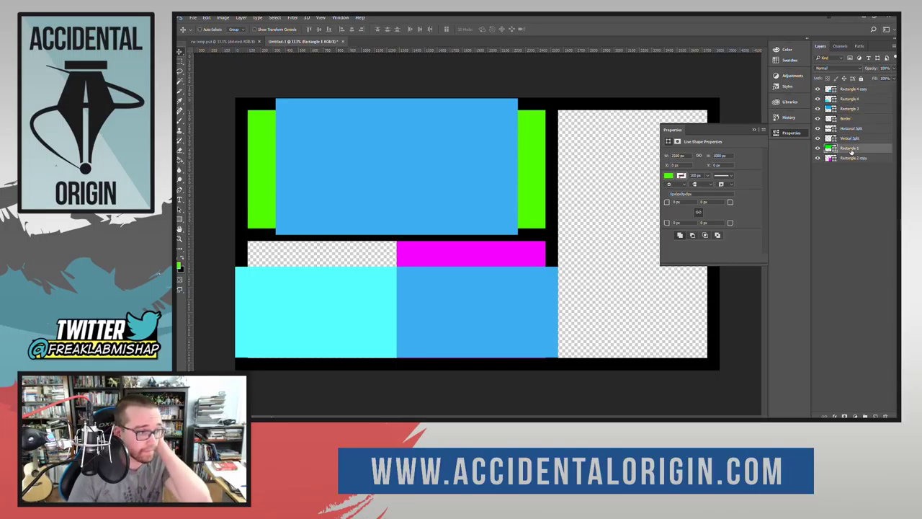
{"action": "left_click", "coordinate": [854, 90]}
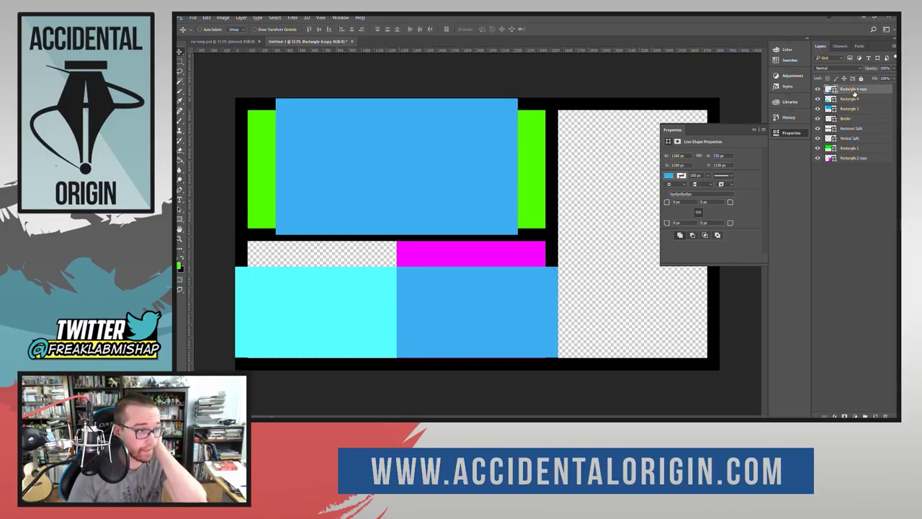
{"action": "left_click", "coordinate": [669, 175]}
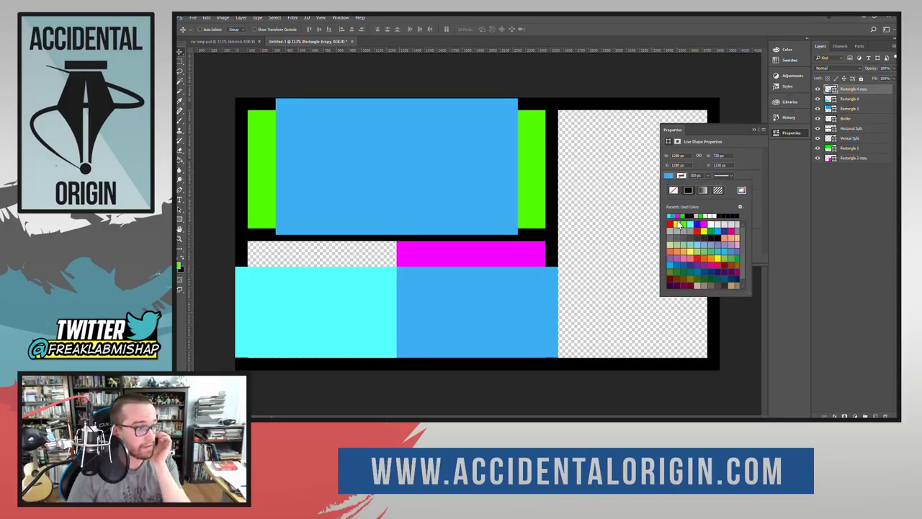
{"action": "left_click", "coordinate": [686, 216]}
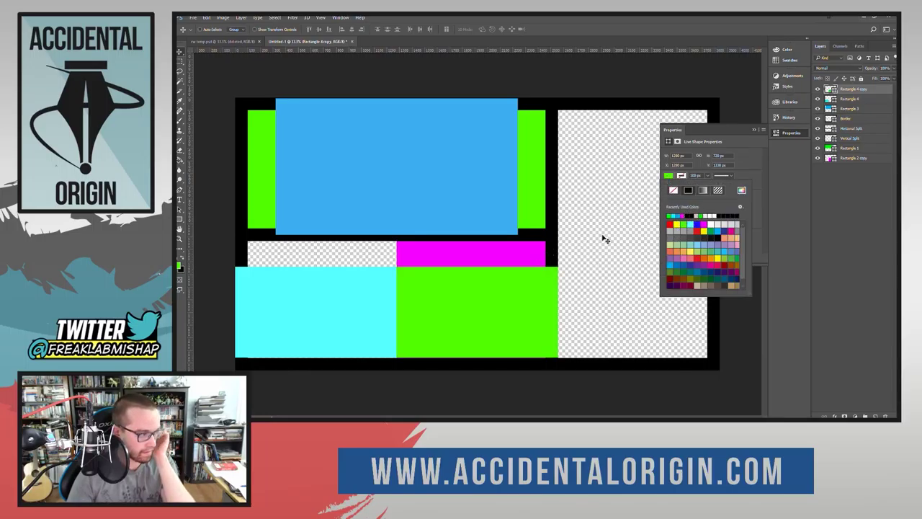
{"action": "left_click", "coordinate": [670, 215]}
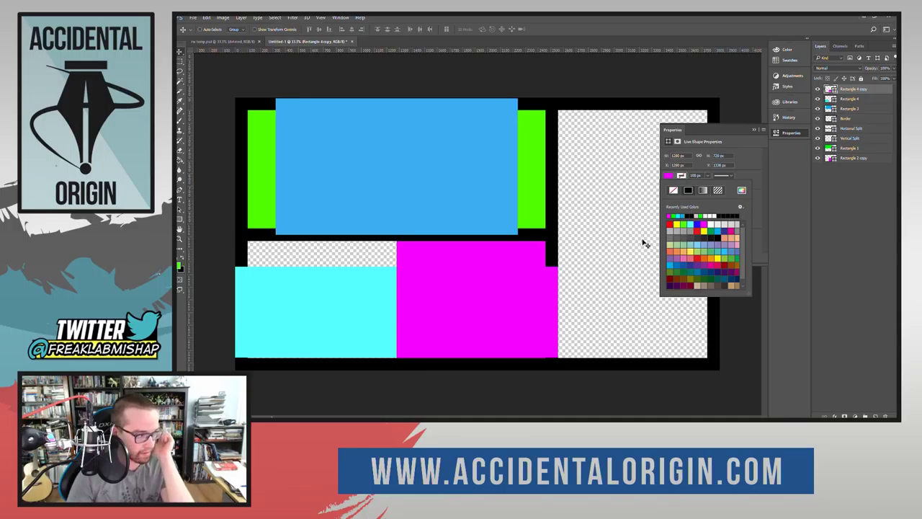
Delete the old magenta rectangle layer at the bottom of the stack and the green rectangle layer.
{"action": "left_click", "coordinate": [852, 150]}
{"action": "left_click", "coordinate": [850, 160]}
{"action": "key", "text": "Delete"}
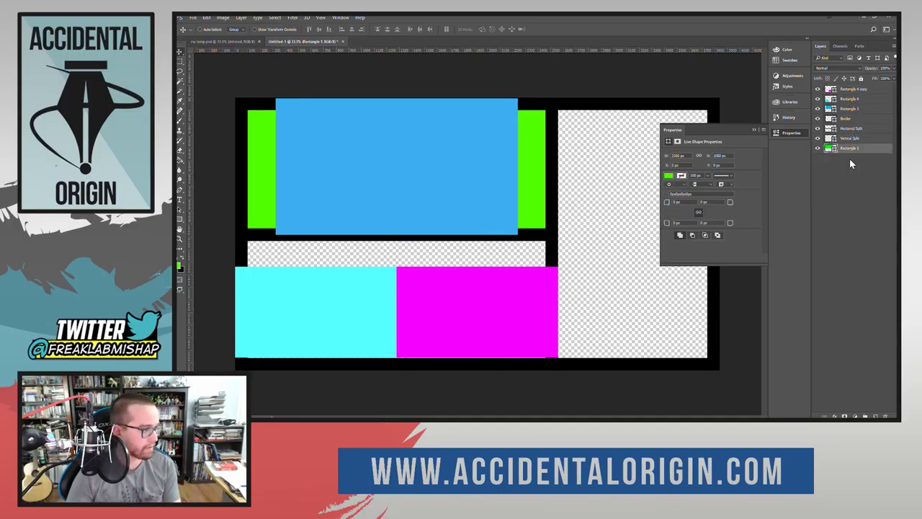
{"action": "left_click", "coordinate": [849, 109]}
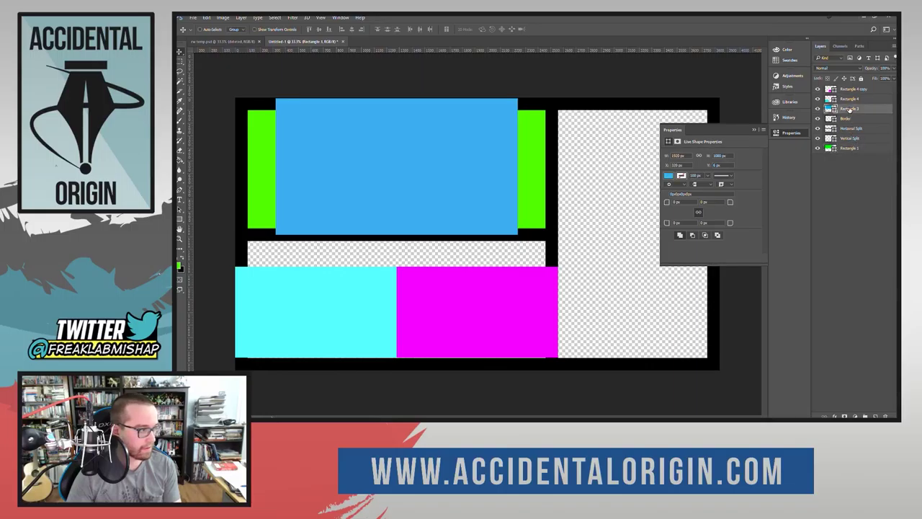
{"action": "left_click", "coordinate": [844, 148]}
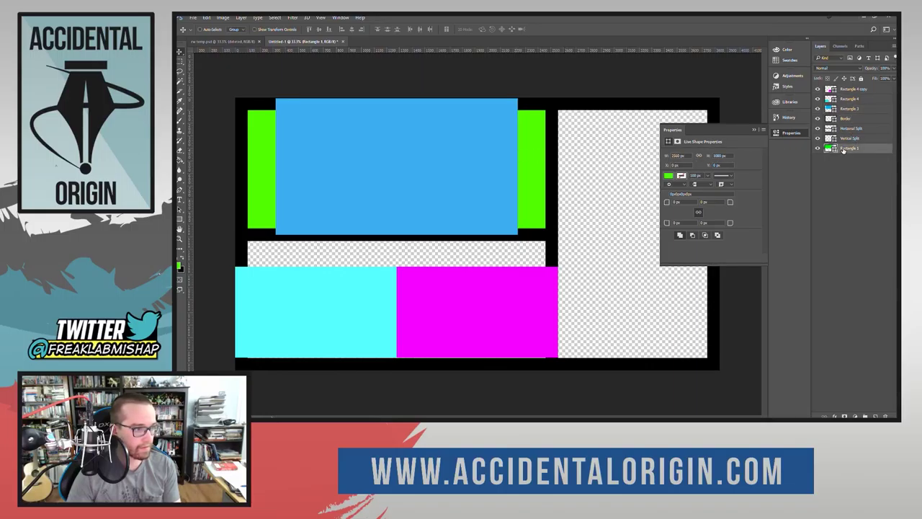
{"action": "key", "text": "Delete"}
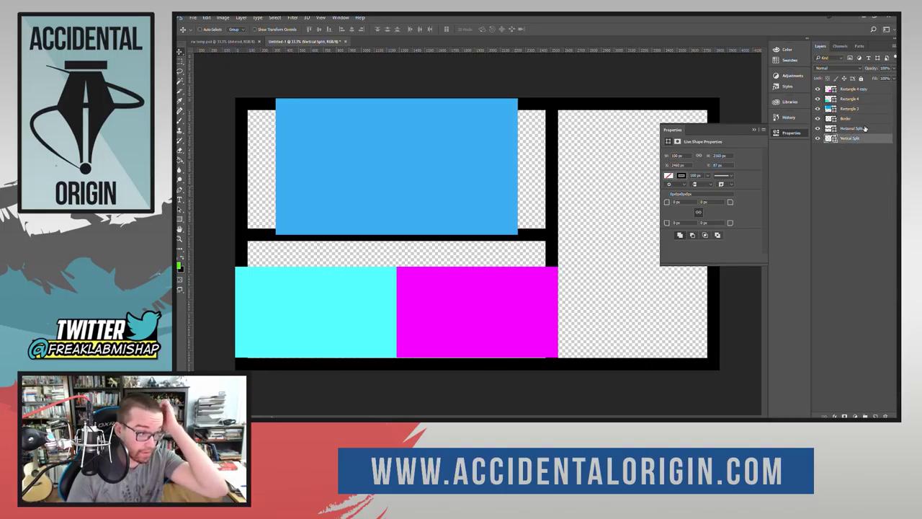
Move the magenta rectangle away from the cyan one, up over the vertical split, and shift the blue rectangle to about X 434 px, Y -44 px.
{"action": "left_click", "coordinate": [853, 129]}
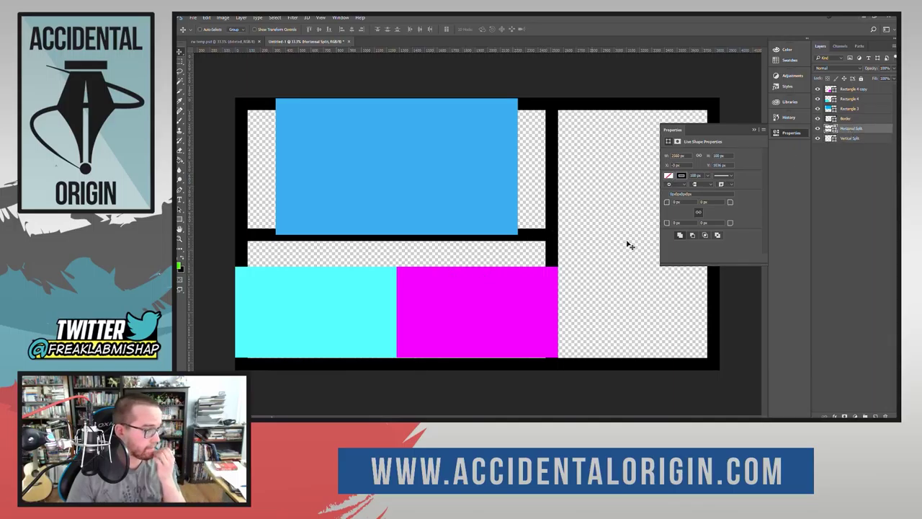
{"action": "key", "text": "alt+."}
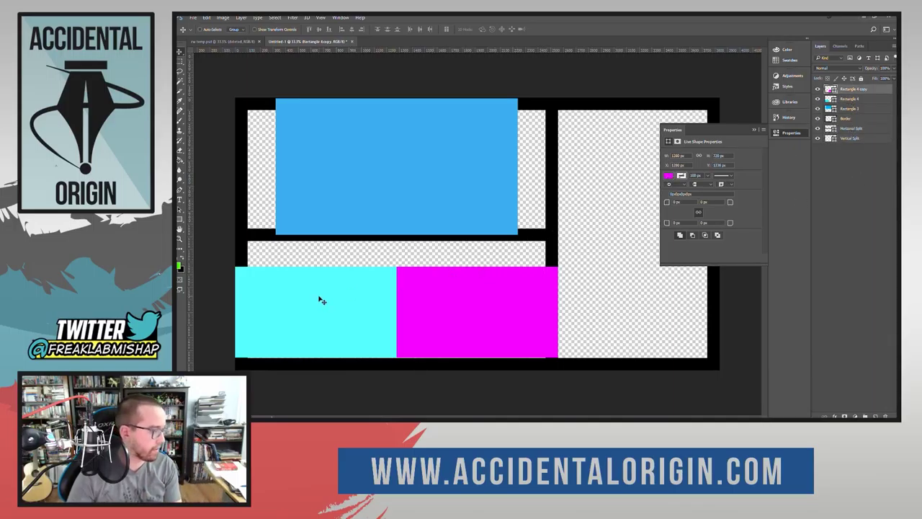
{"action": "left_click_drag", "start_coordinate": [322, 301], "coordinate": [432, 294]}
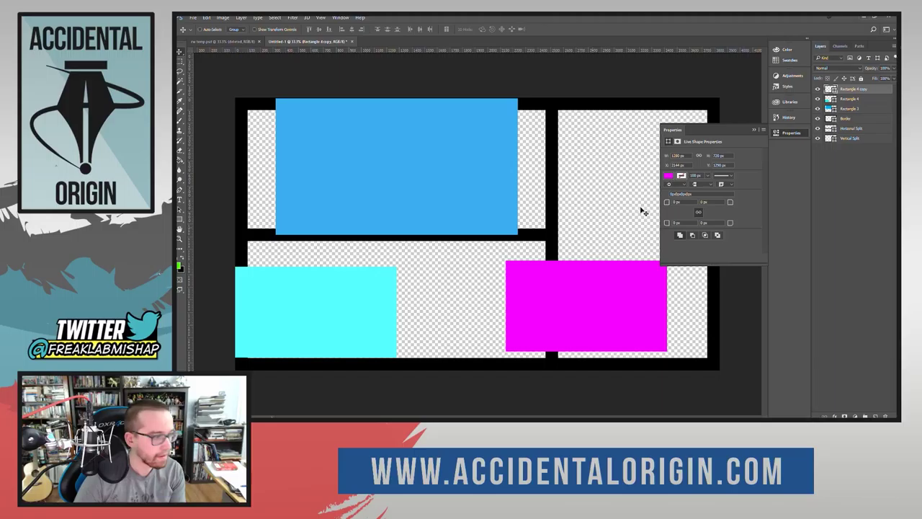
{"action": "left_click", "coordinate": [853, 107]}
{"action": "mouse_move", "coordinate": [308, 329]}
{"action": "left_mouse_down"}
{"action": "mouse_move", "coordinate": [346, 311]}
{"action": "mouse_move", "coordinate": [312, 324]}
{"action": "mouse_move", "coordinate": [325, 322]}
{"action": "left_mouse_up"}
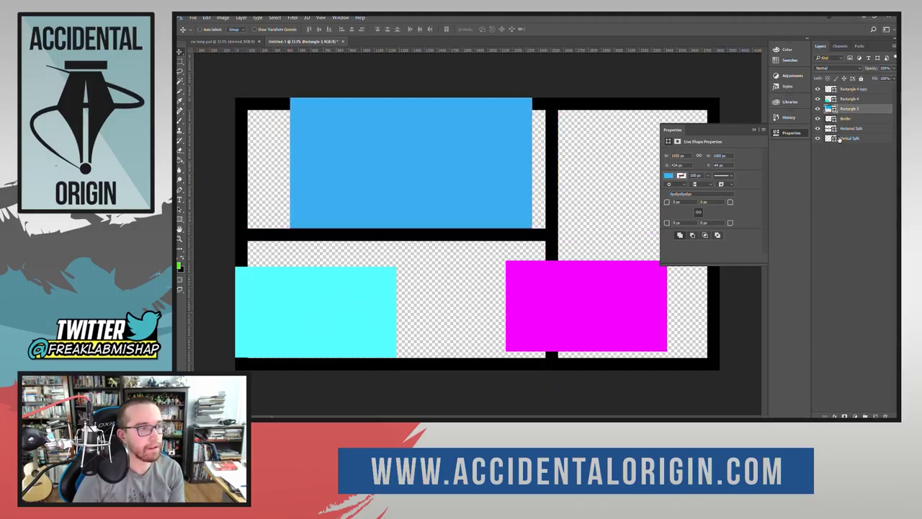
{"action": "left_click", "coordinate": [853, 91]}
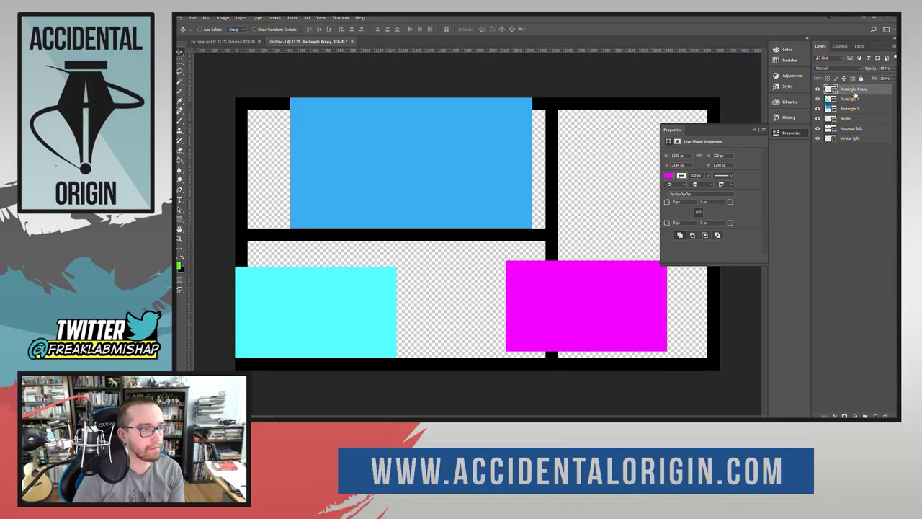
{"action": "left_click_drag", "start_coordinate": [600, 312], "coordinate": [564, 250]}
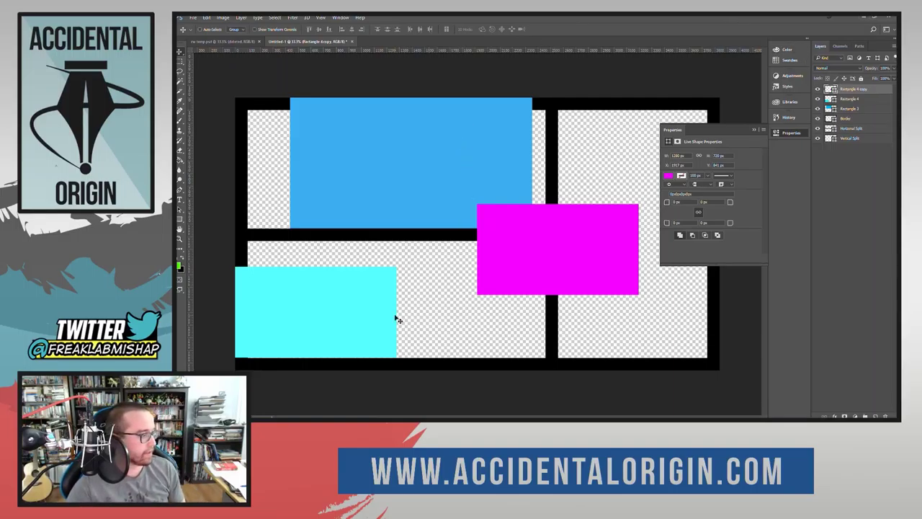
{"action": "left_click_drag", "start_coordinate": [315, 327], "coordinate": [493, 241]}
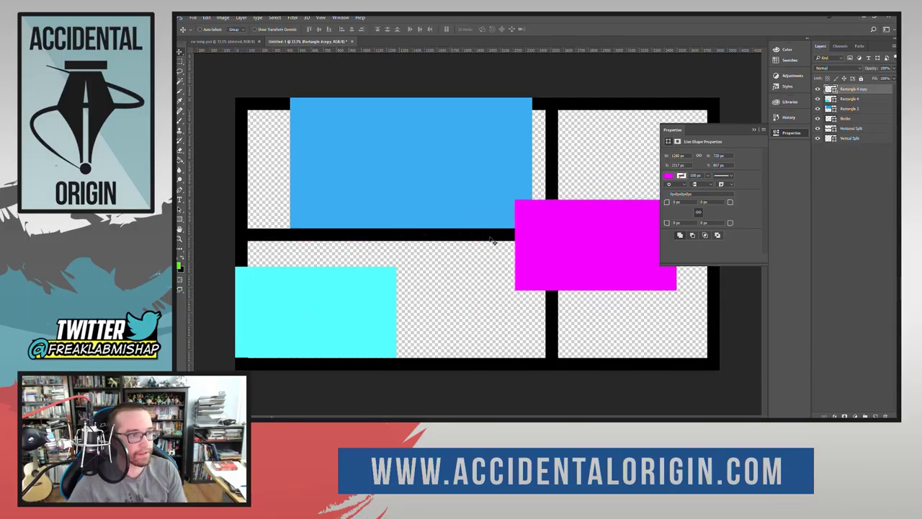
Shift the cyan rectangle inside the border and set its transform X position to 100 px, measured from its bottom-left corner.
{"action": "left_click", "coordinate": [846, 100]}
{"action": "mouse_move", "coordinate": [313, 319]}
{"action": "left_mouse_down"}
{"action": "mouse_move", "coordinate": [354, 320]}
{"action": "mouse_move", "coordinate": [325, 322]}
{"action": "left_mouse_up"}
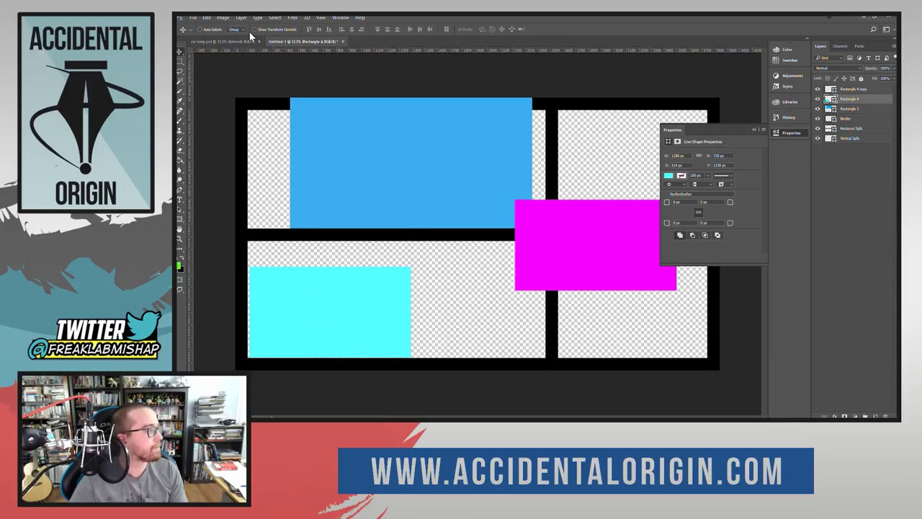
{"action": "key", "text": "ctrl+t"}
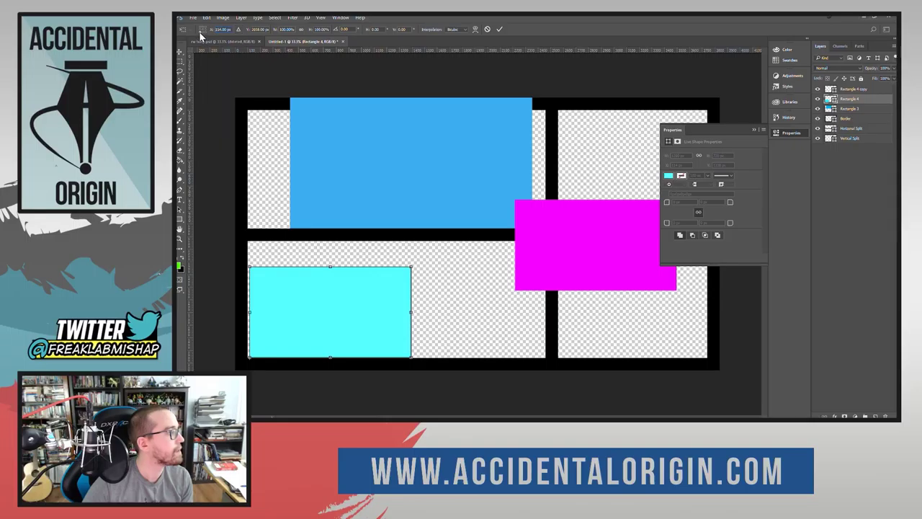
{"action": "type", "text": "100"}
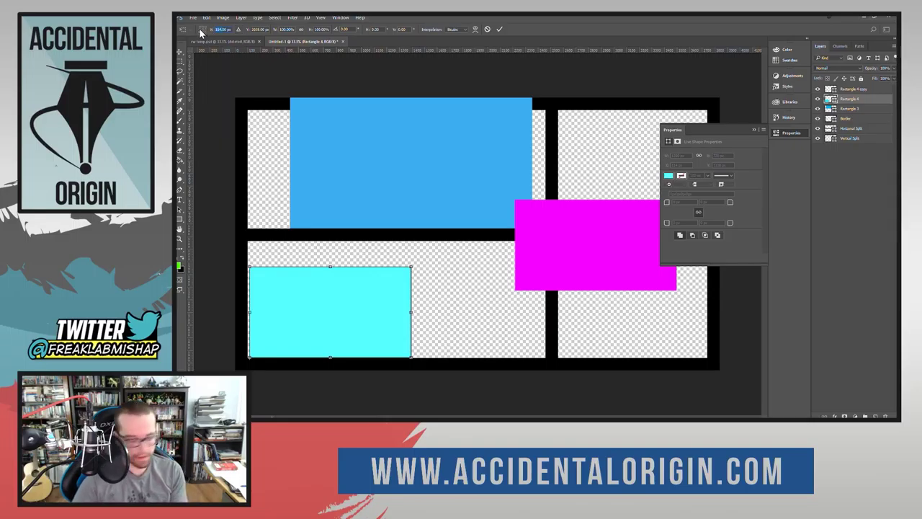
{"action": "key", "text": "Return"}
{"action": "type", "text": "10000"}
{"action": "key", "text": "Return"}
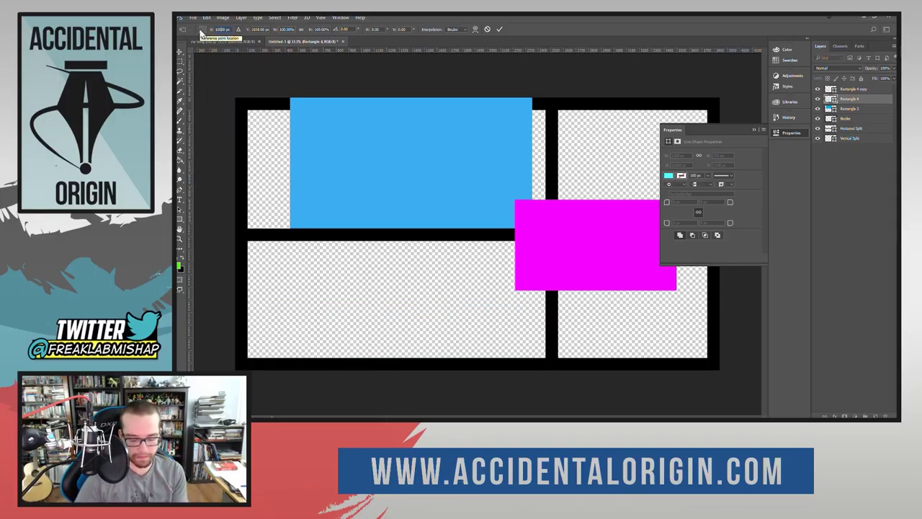
{"action": "type", "text": "100"}
{"action": "key", "text": "Return"}
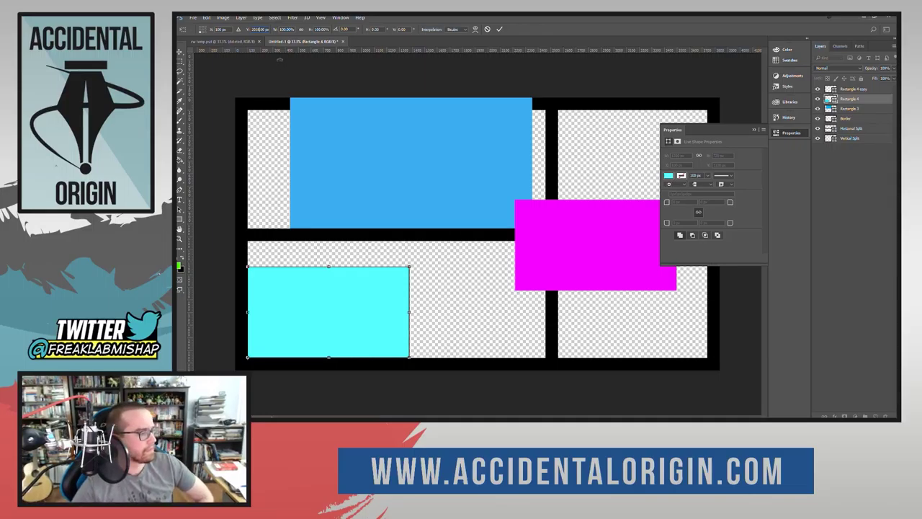
Try setting the cyan rectangle's transform Y position to 100 px from its bottom-left corner.
{"action": "double_click", "coordinate": [259, 29]}
{"action": "type", "text": "100"}
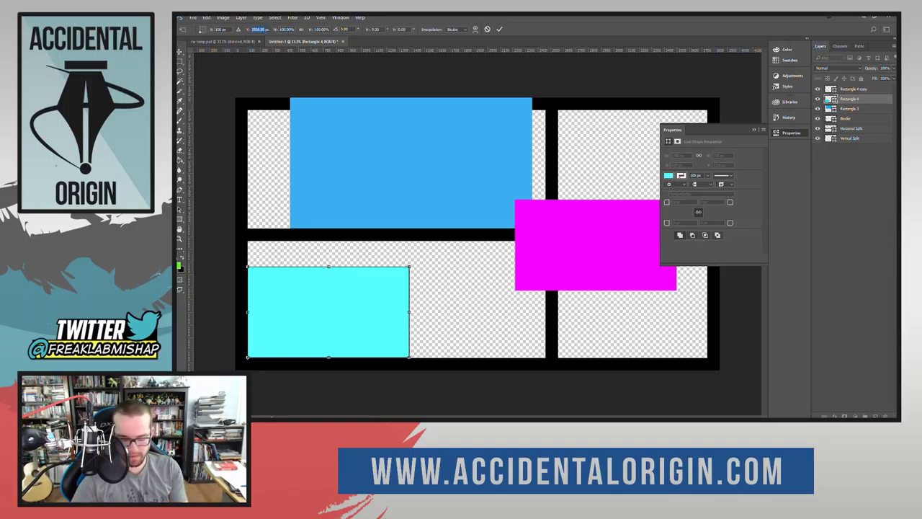
{"action": "key", "text": "Return"}
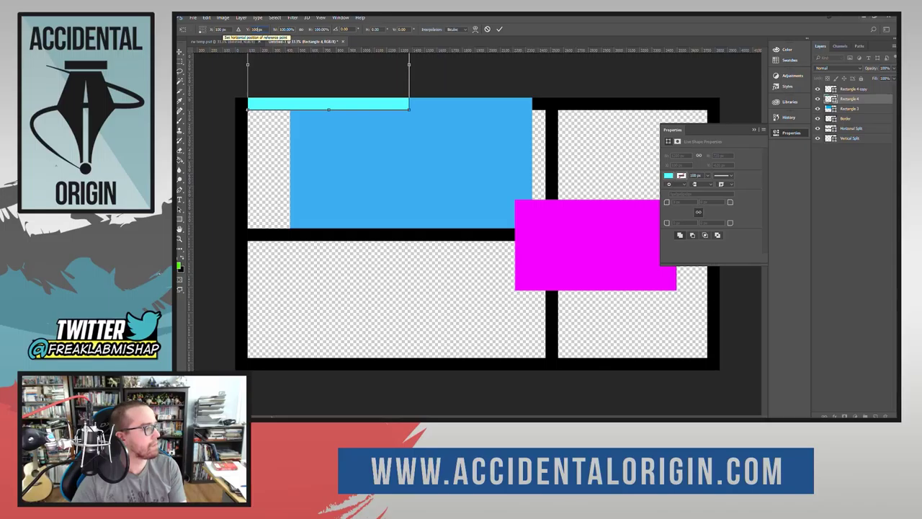
Reference the transform to the cyan rectangle's top-left corner, move it back onto the bottom border, set X to 100 px and apply.
{"action": "left_click", "coordinate": [202, 30]}
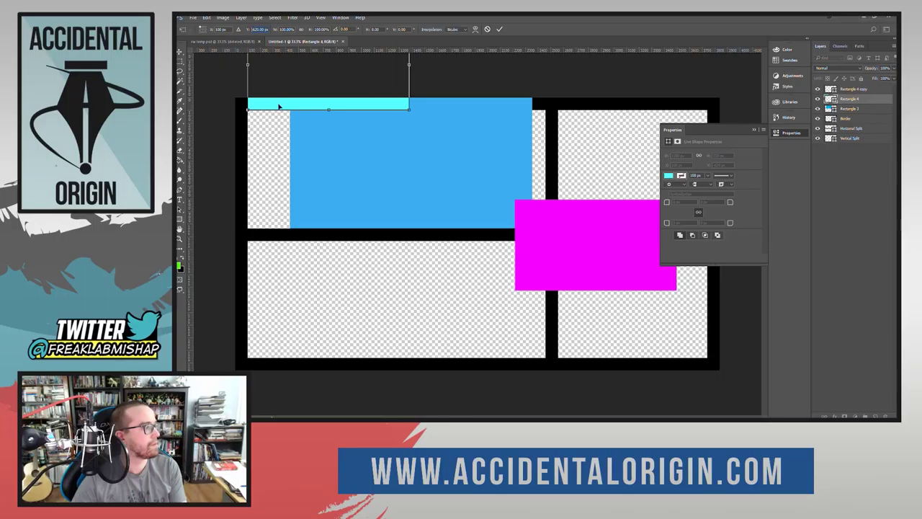
{"action": "left_click_drag", "start_coordinate": [279, 106], "coordinate": [277, 354]}
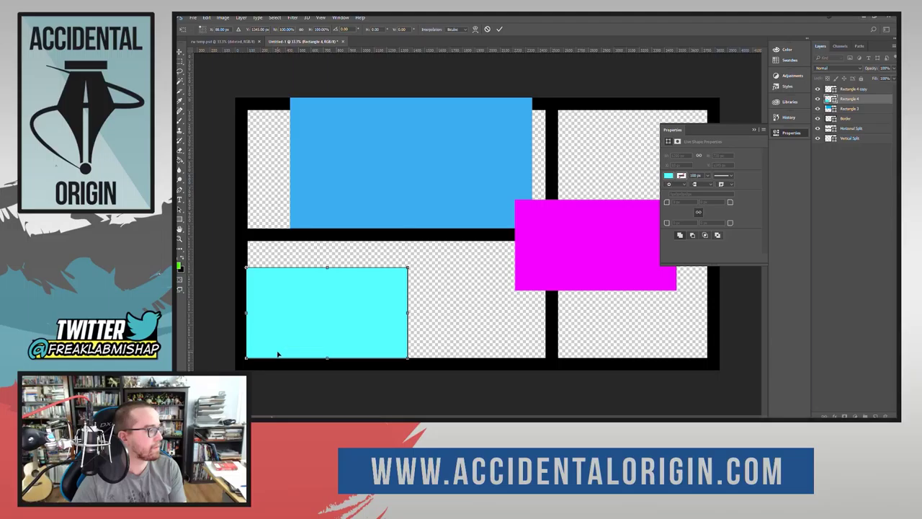
{"action": "left_click", "coordinate": [220, 29]}
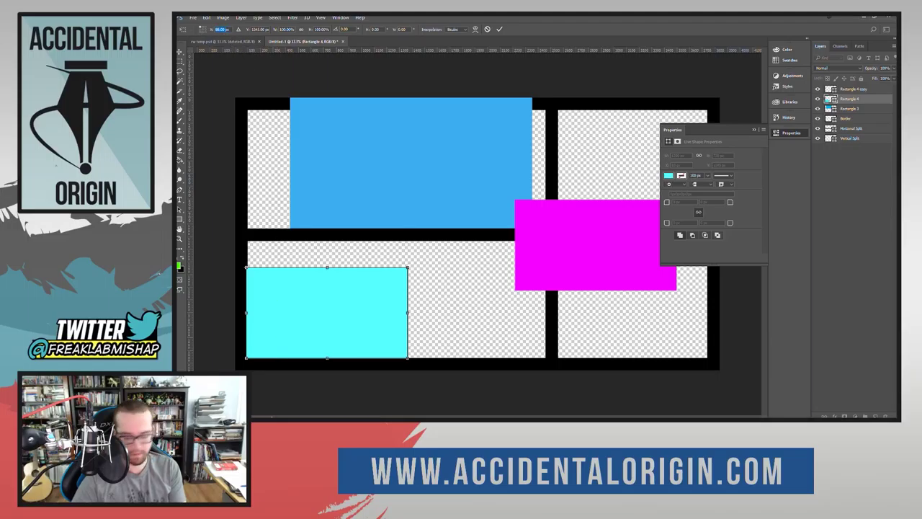
{"action": "type", "text": "100px"}
{"action": "key", "text": "Return"}
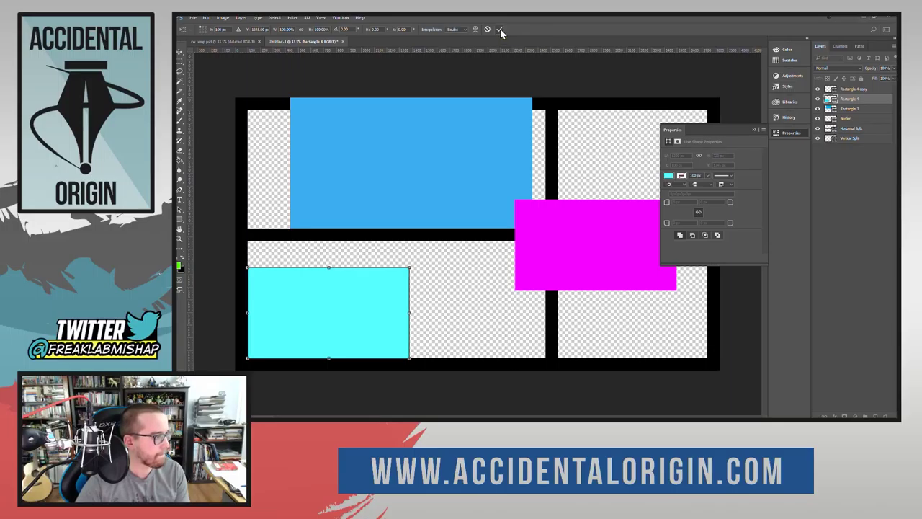
{"action": "left_click", "coordinate": [500, 29]}
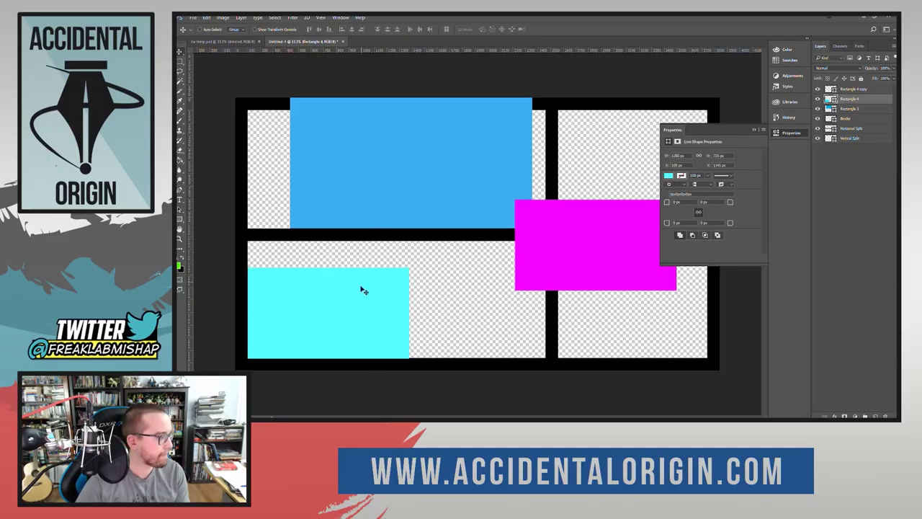
Nudge the cyan rectangle up six pixels to about Y 1339 px, near the bottom border's inner edge.
{"action": "key", "text": "Up"}
{"action": "key", "text": "Up"}
{"action": "key", "text": "Up"}
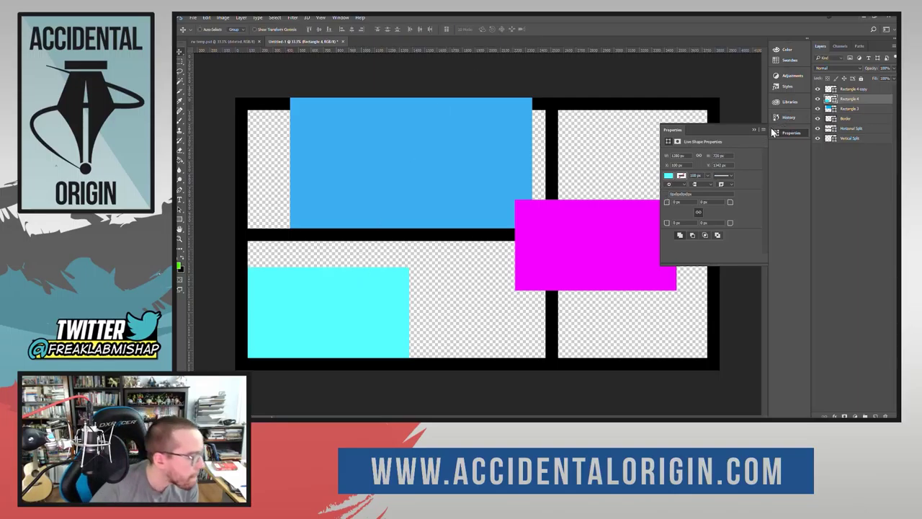
{"action": "key", "text": "Up"}
{"action": "key", "text": "Up"}
{"action": "key", "text": "Up"}
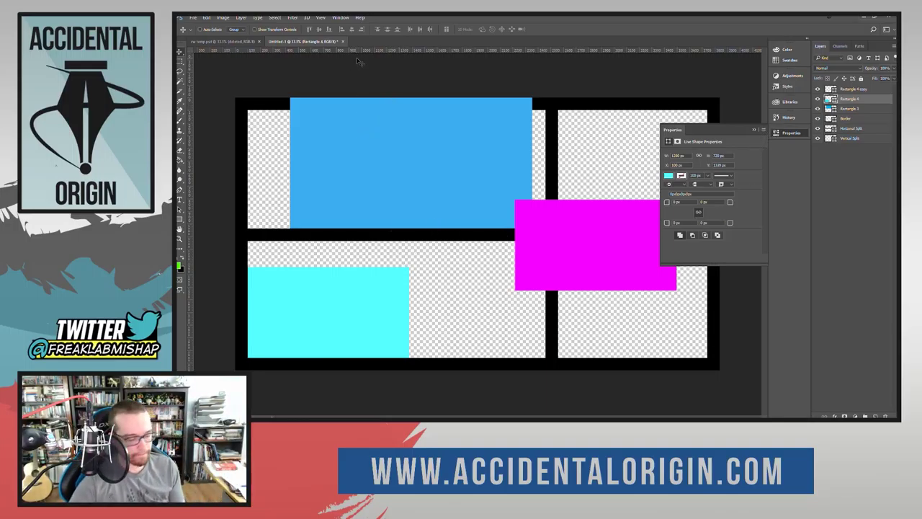
Transform the cyan rectangle from its top-left reference point, set its Y position to 1340 px and apply.
{"action": "key", "text": "ctrl+t"}
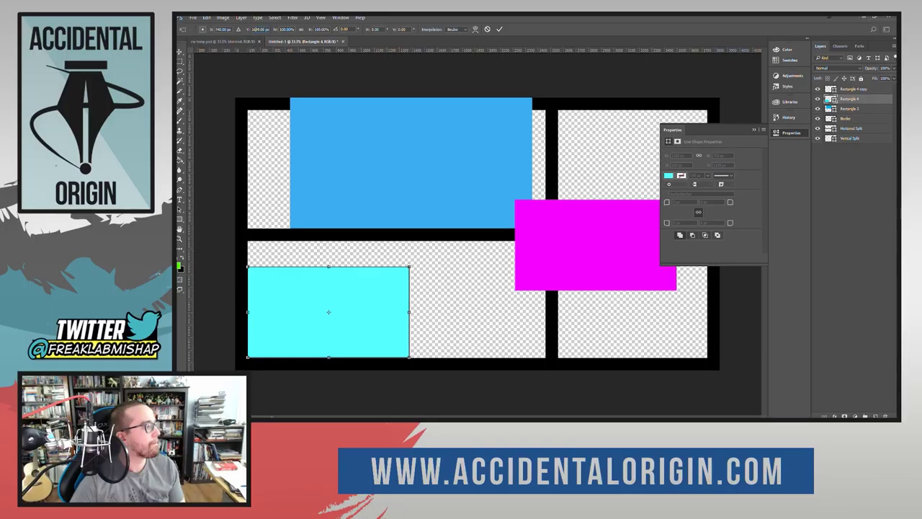
{"action": "left_click", "coordinate": [261, 29]}
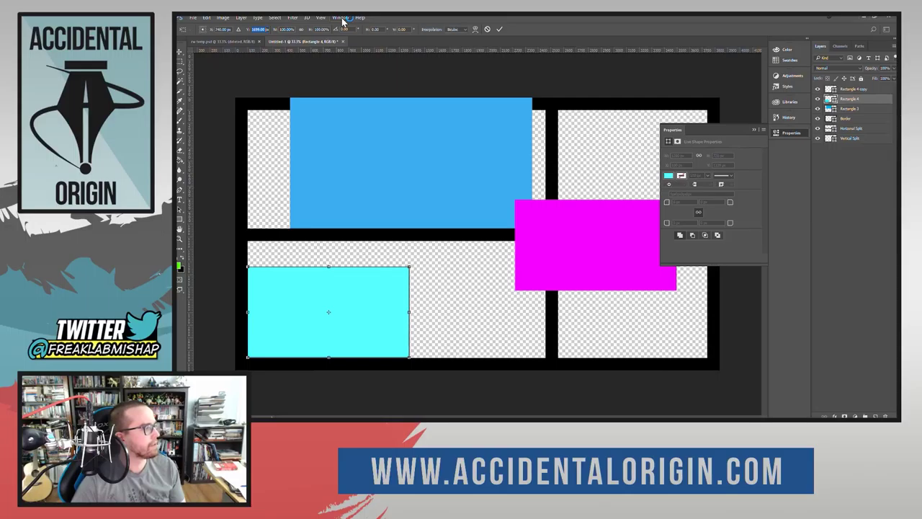
{"action": "left_click", "coordinate": [200, 27]}
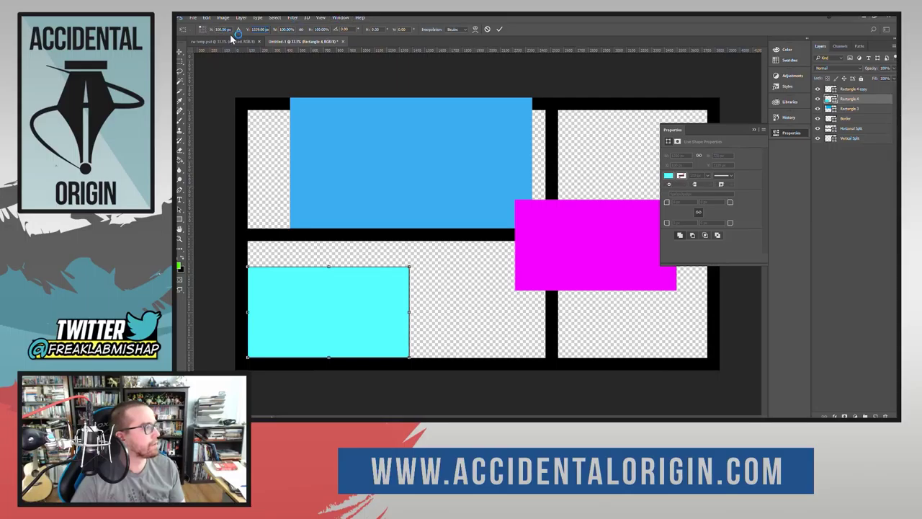
{"action": "left_click", "coordinate": [258, 30]}
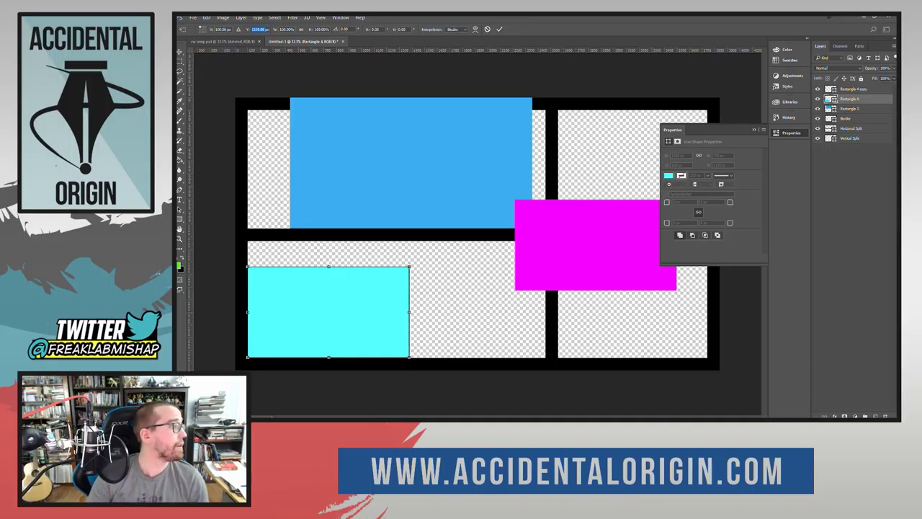
{"action": "type", "text": "12"}
{"action": "key", "text": "Return"}
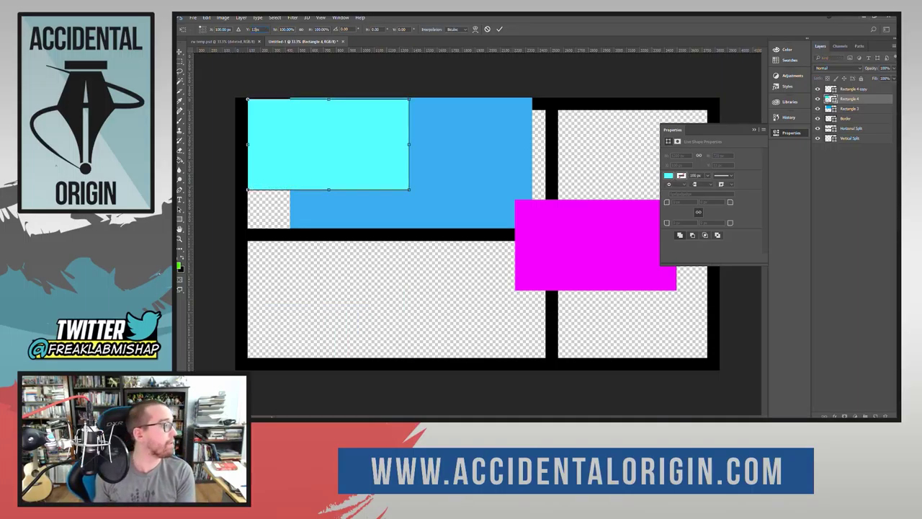
{"action": "type", "text": "1340"}
{"action": "key", "text": "Return"}
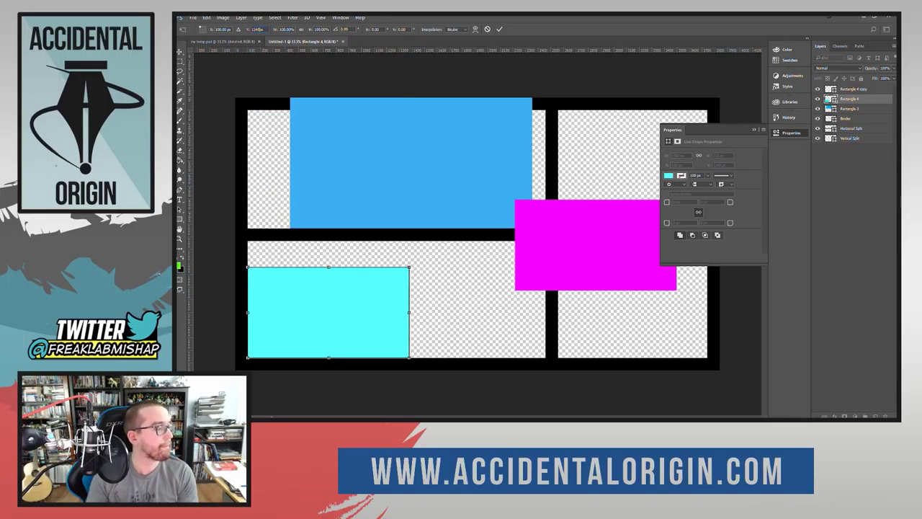
{"action": "left_click", "coordinate": [499, 29]}
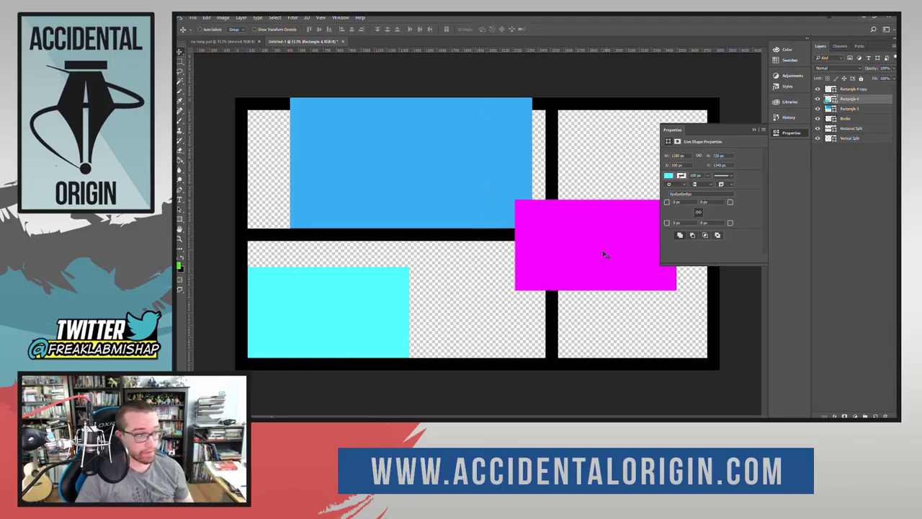
Move the magenta rectangle onto the bottom border's inner edge, flush against the right edge of the cyan rectangle.
{"action": "mouse_move", "coordinate": [596, 275]}
{"action": "left_mouse_down"}
{"action": "mouse_move", "coordinate": [574, 267]}
{"action": "mouse_move", "coordinate": [581, 281]}
{"action": "left_mouse_up"}
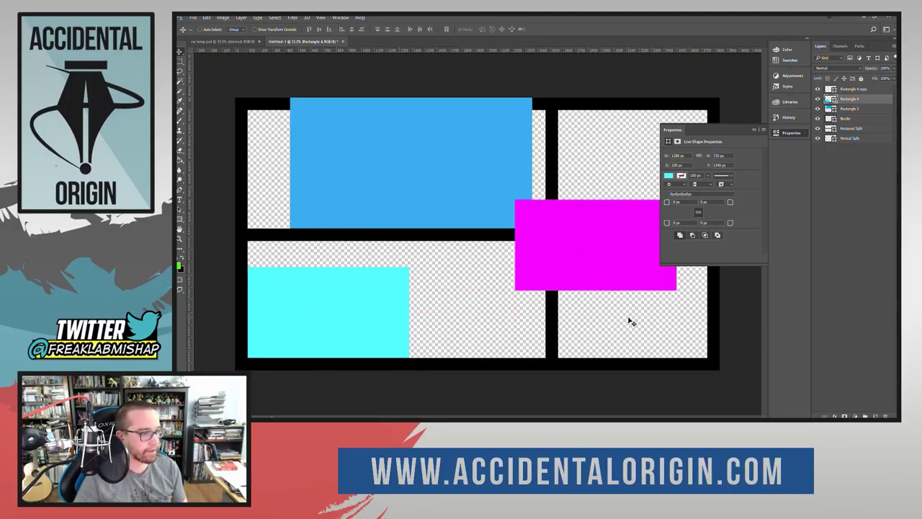
{"action": "left_click", "coordinate": [852, 89]}
{"action": "left_click_drag", "start_coordinate": [619, 247], "coordinate": [514, 314]}
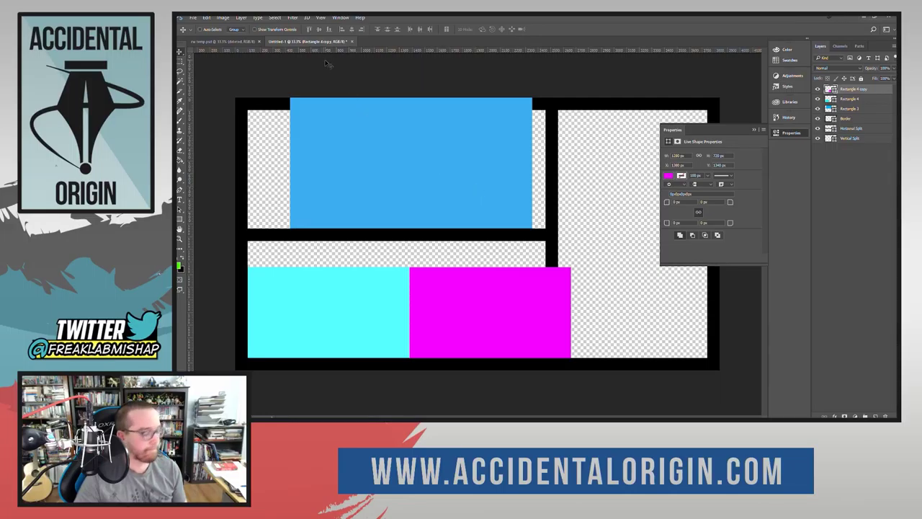
Transform the magenta rectangle from its top-left reference point, set its X position to 1380 px and apply.
{"action": "key", "text": "ctrl+t"}
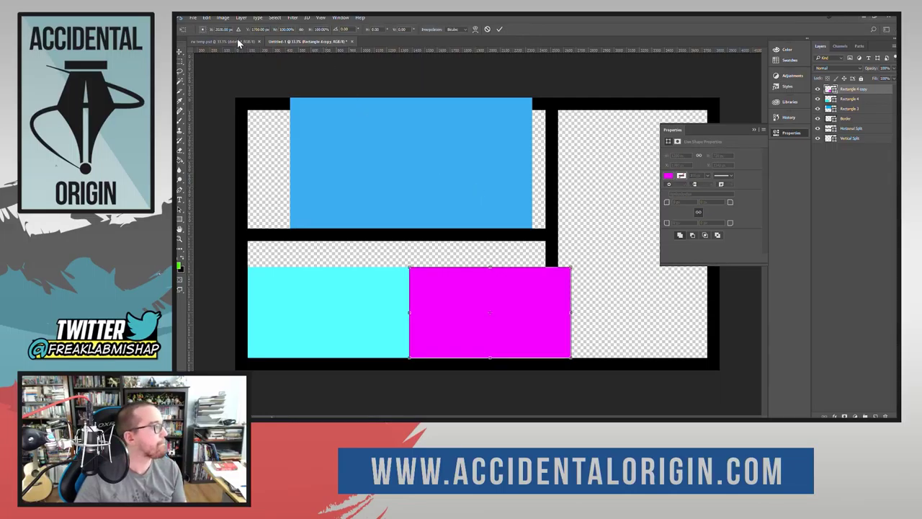
{"action": "left_click", "coordinate": [199, 31]}
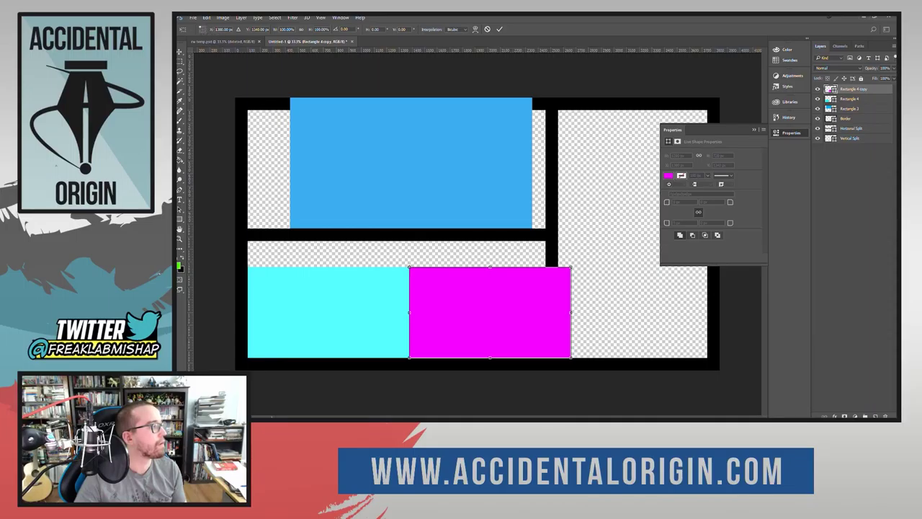
{"action": "left_click", "coordinate": [220, 29]}
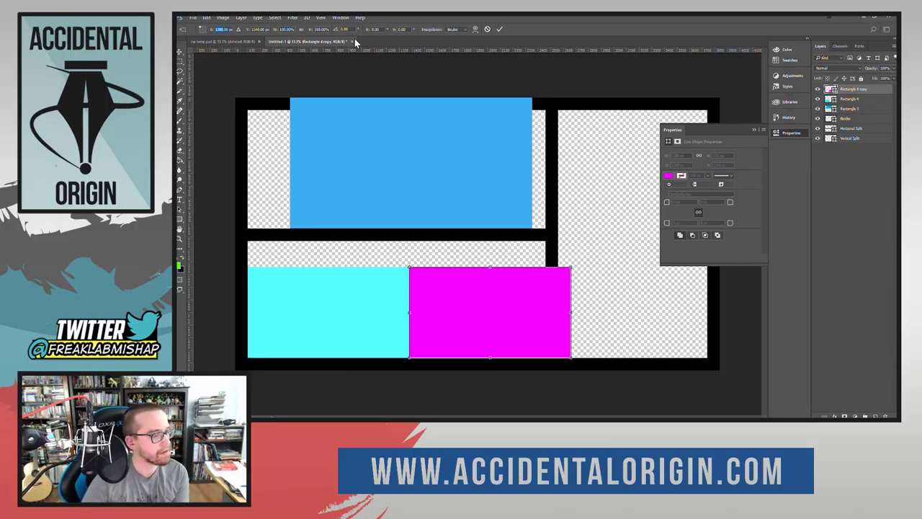
{"action": "type", "text": "825"}
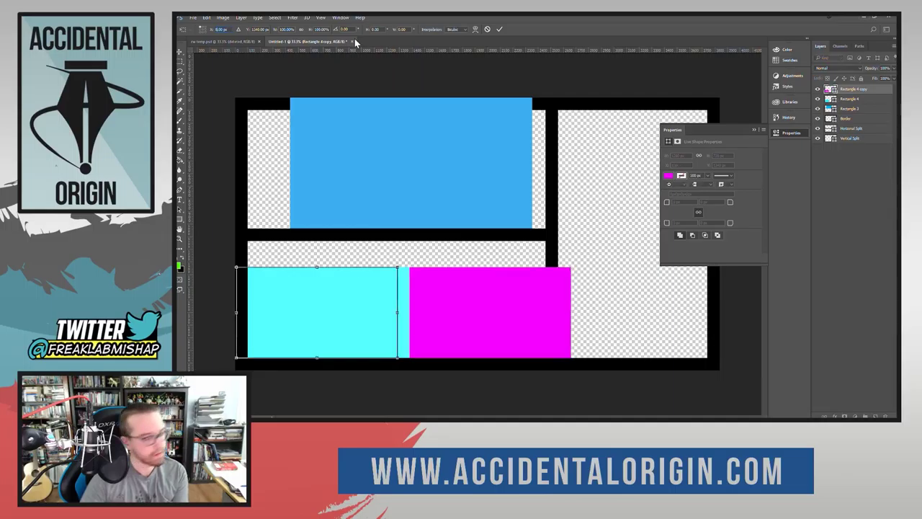
{"action": "key", "text": "Return"}
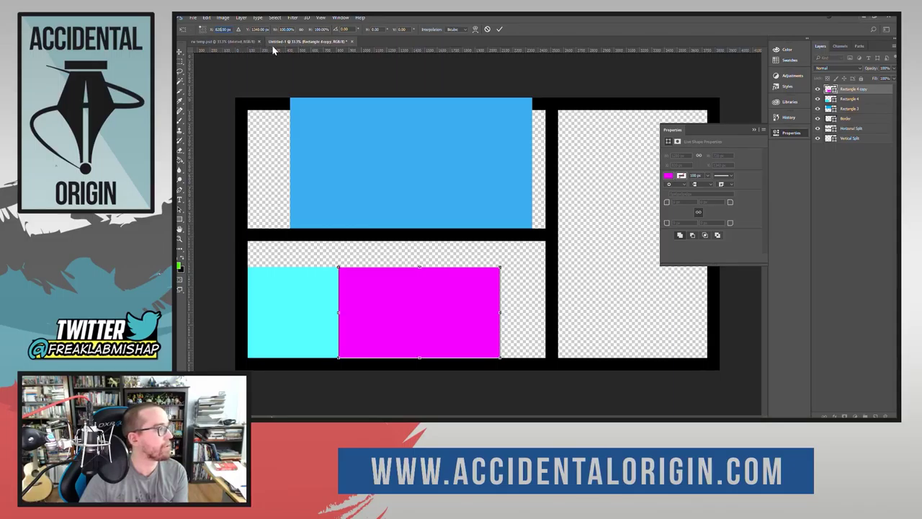
{"action": "type", "text": "0"}
{"action": "key", "text": "Return"}
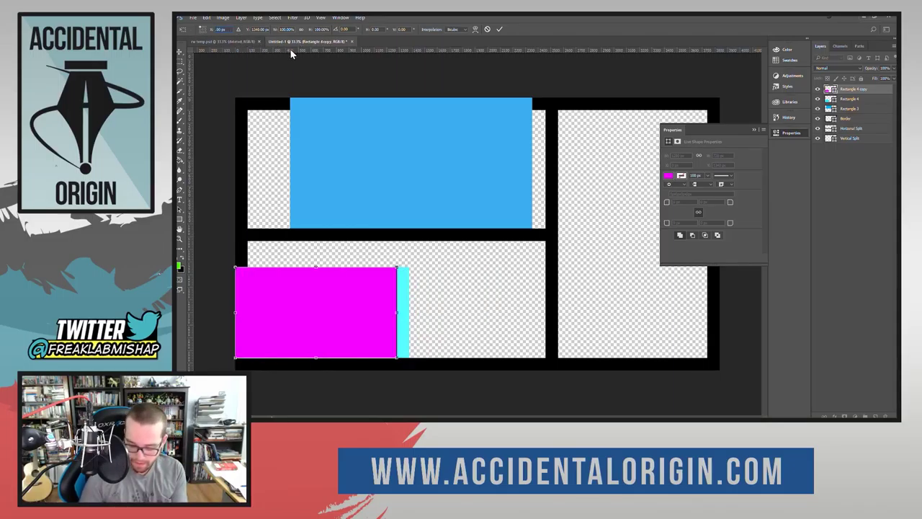
{"action": "type", "text": "1380"}
{"action": "key", "text": "Return"}
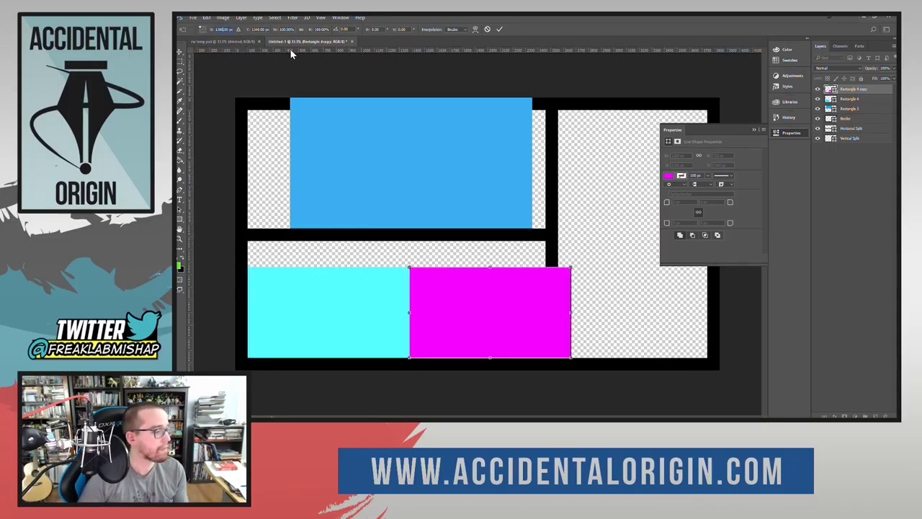
{"action": "left_click", "coordinate": [500, 29]}
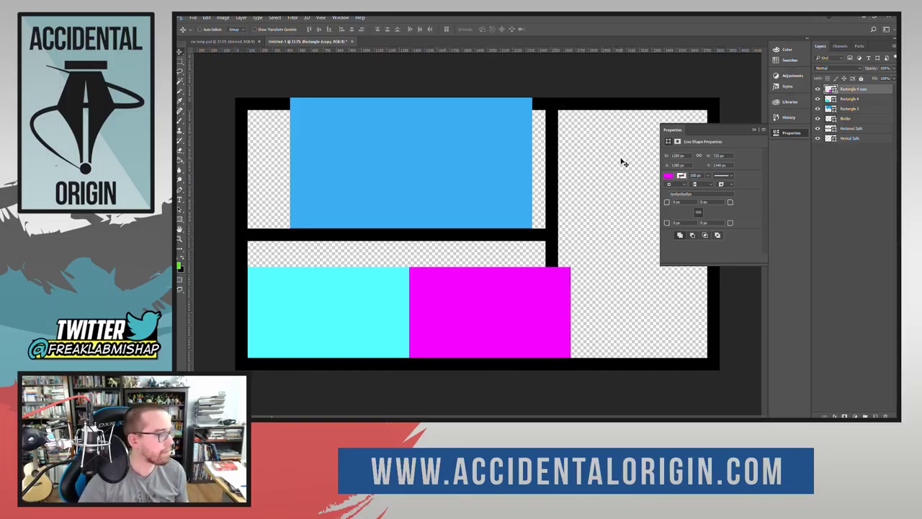
Select the vertical split bar and try moving it right, past the magenta rectangle's right edge.
{"action": "left_click", "coordinate": [850, 129]}
{"action": "left_click", "coordinate": [850, 138]}
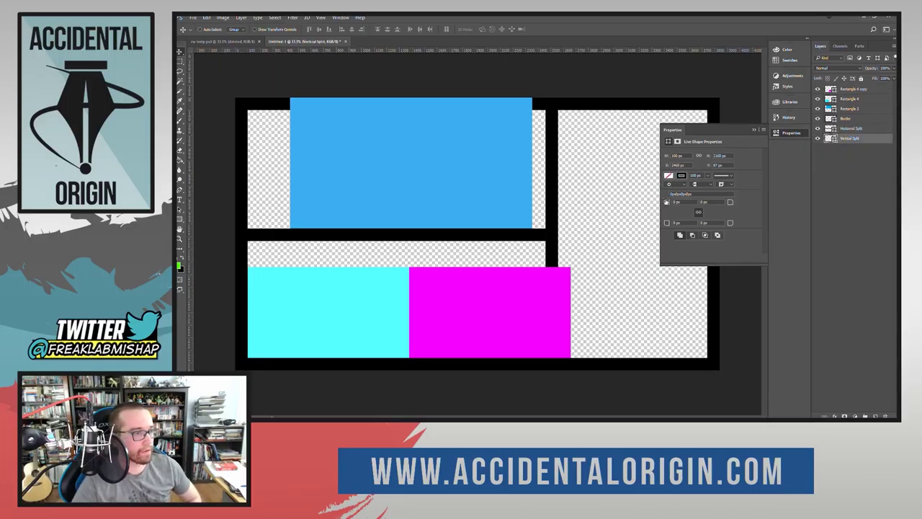
{"action": "left_click_drag", "start_coordinate": [559, 216], "coordinate": [583, 209]}
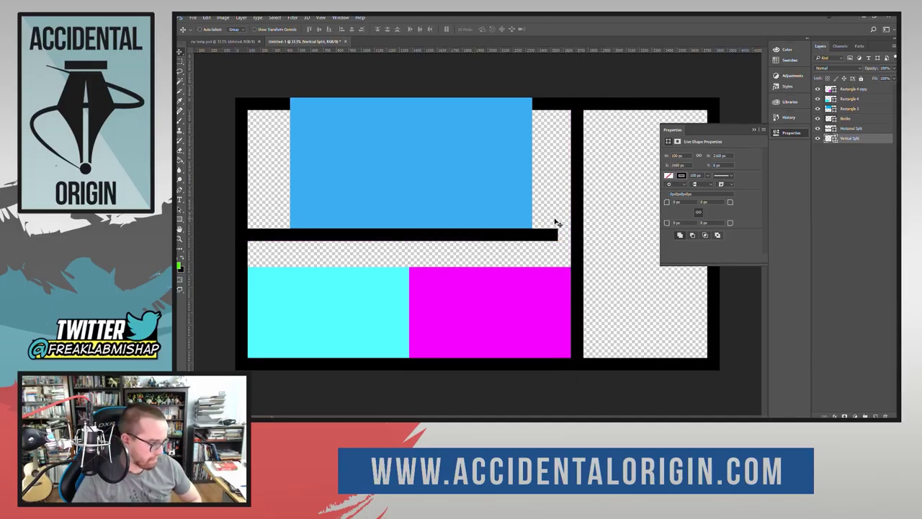
{"action": "left_click_drag", "start_coordinate": [539, 237], "coordinate": [546, 240]}
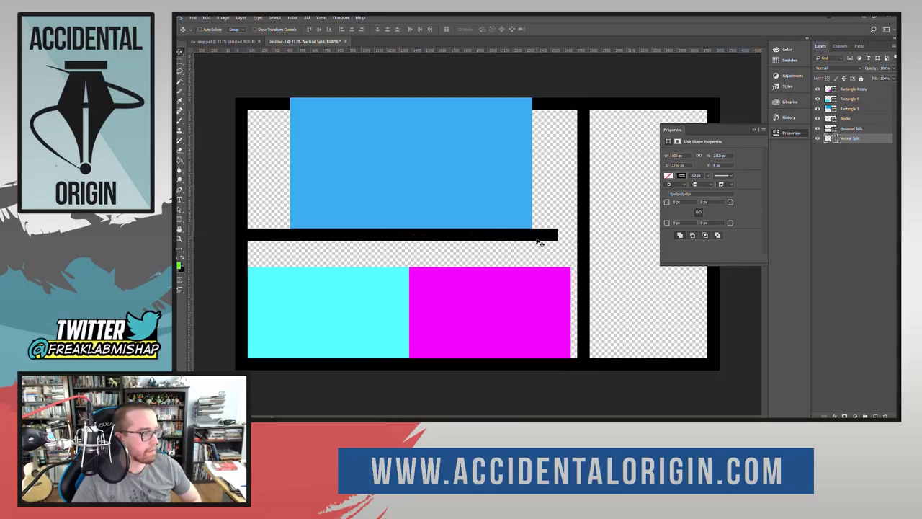
Undo the moves of the vertical split bar.
{"action": "key", "text": "shift+Left"}
{"action": "key", "text": "shift+Left"}
{"action": "key", "text": "shift+Left"}
{"action": "key", "text": "shift+Left"}
{"action": "key", "text": "shift+Left"}
{"action": "key", "text": "shift+Left"}
{"action": "key", "text": "shift+Left"}
{"action": "key", "text": "shift+Left"}
{"action": "key", "text": "shift+Left"}
{"action": "key", "text": "shift+Left"}
{"action": "key", "text": "shift+Left"}
{"action": "key", "text": "shift+Left"}
{"action": "key", "text": "shift+Left"}
{"action": "key", "text": "shift+Left"}
{"action": "key", "text": "shift+Left"}
{"action": "key", "text": "shift+Left"}
{"action": "key", "text": "shift+Left"}
{"action": "key", "text": "shift+Left"}
{"action": "key", "text": "shift+Left"}
{"action": "key", "text": "shift+Left"}
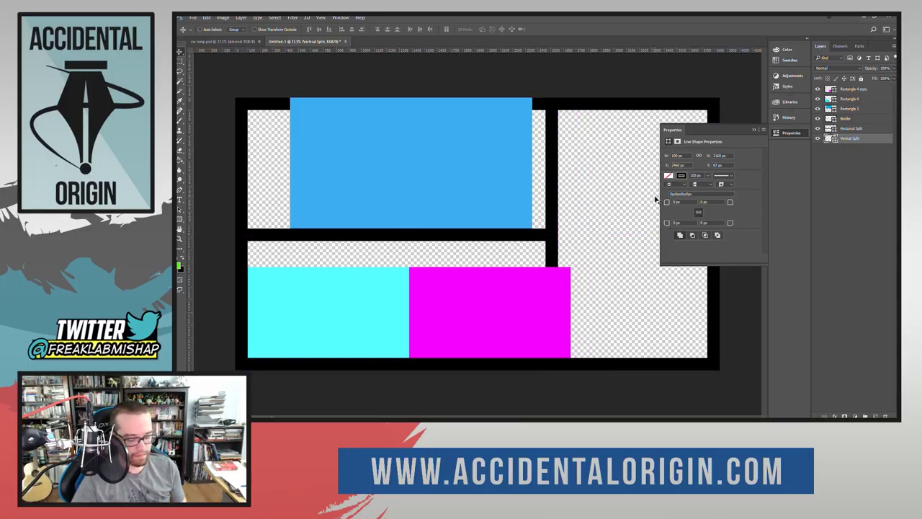
Turn on the CMYK proof colors and switch the vertical split bar's last move back and forth with undo.
{"action": "key", "text": "ctrl+y"}
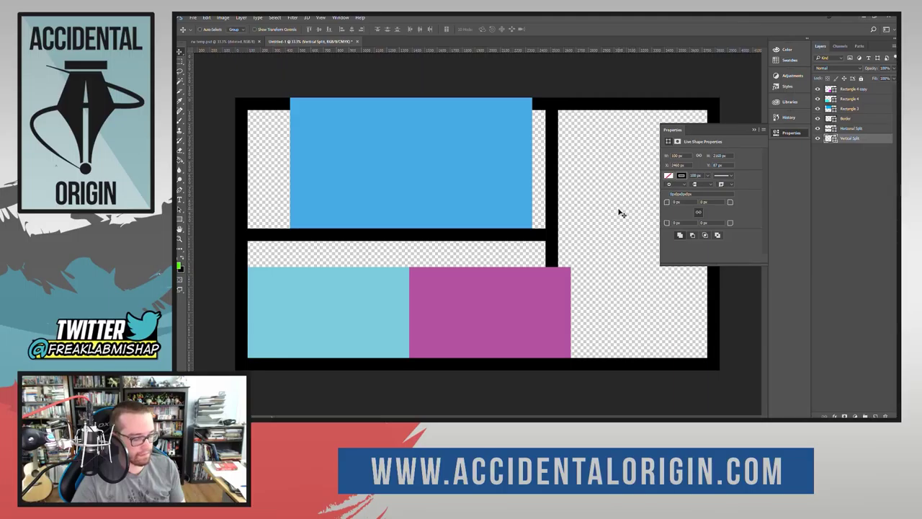
{"action": "key", "text": "ctrl+z"}
{"action": "key", "text": "ctrl+z"}
{"action": "key", "text": "ctrl+z"}
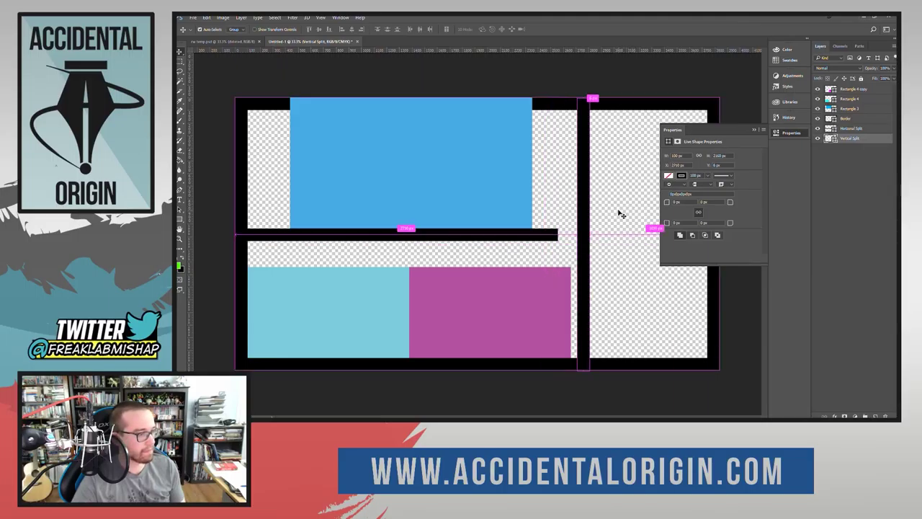
{"action": "key", "text": "ctrl+z"}
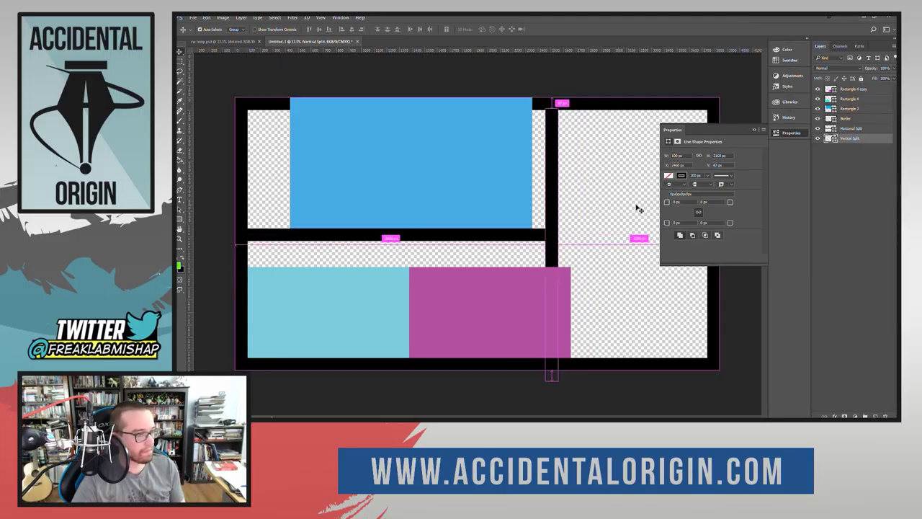
Revert to the Move state before the last Free Transform and move the vertical split bar flush against the magenta rectangle's right edge.
{"action": "left_click", "coordinate": [789, 117]}
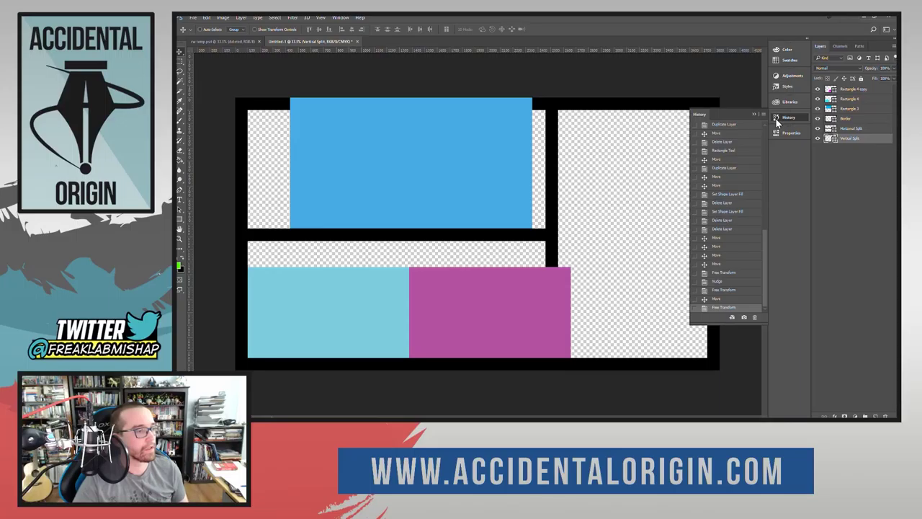
{"action": "left_click", "coordinate": [719, 298]}
{"action": "left_click_drag", "start_coordinate": [591, 258], "coordinate": [578, 243]}
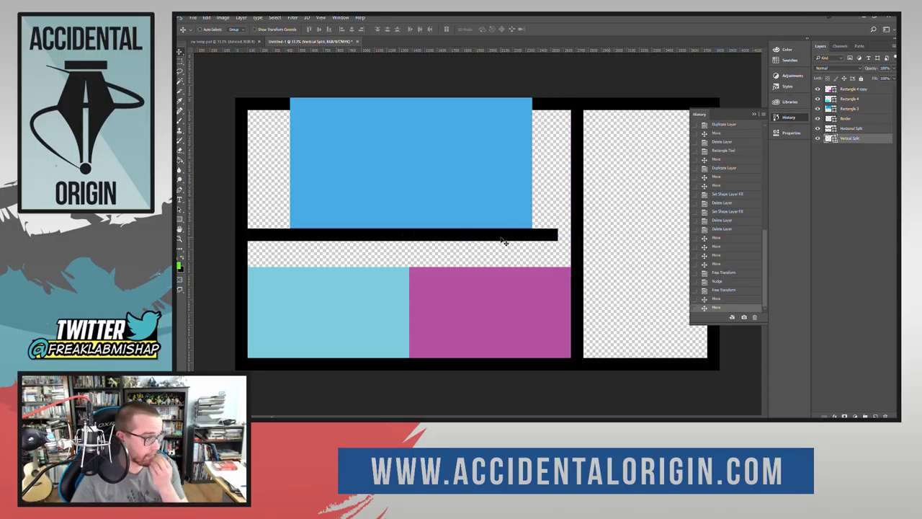
Move the horizontal split bar down so it rests directly on the top edges of the cyan and magenta rectangles.
{"action": "left_click", "coordinate": [852, 129]}
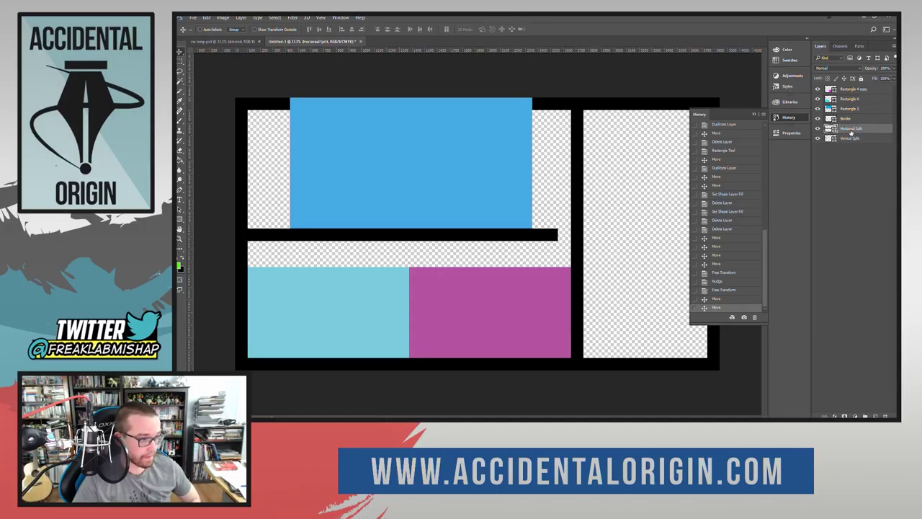
{"action": "left_click_drag", "start_coordinate": [457, 240], "coordinate": [466, 265]}
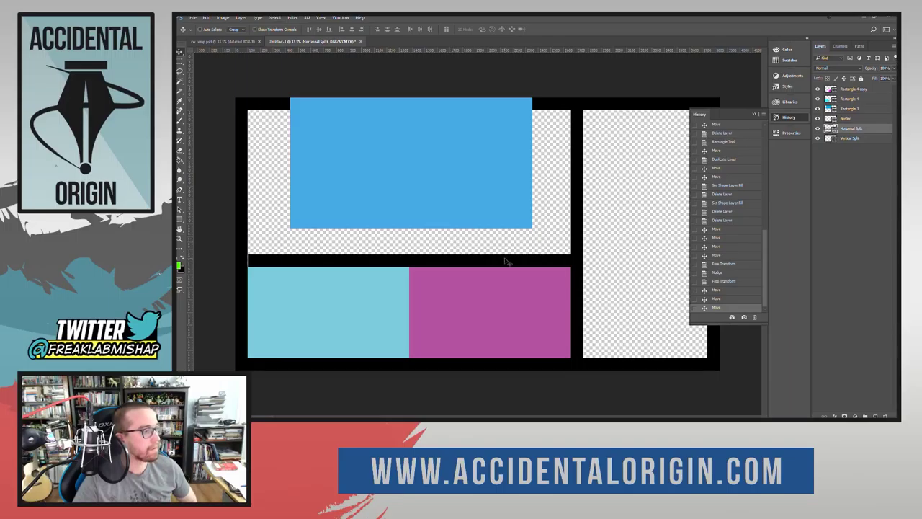
{"action": "key", "text": "Left"}
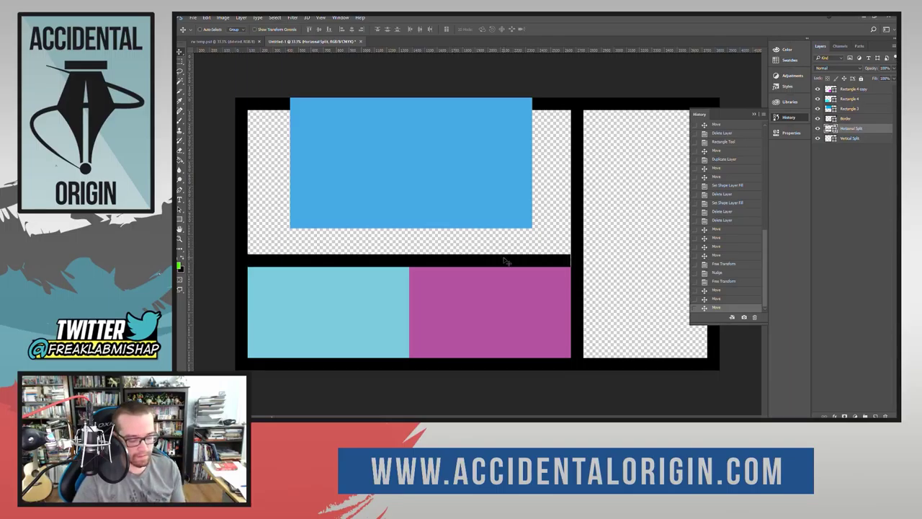
Stretch the horizontal split bar from the canvas's left edge to the vertical split bar's right edge and apply.
{"action": "key", "text": "ctrl+t"}
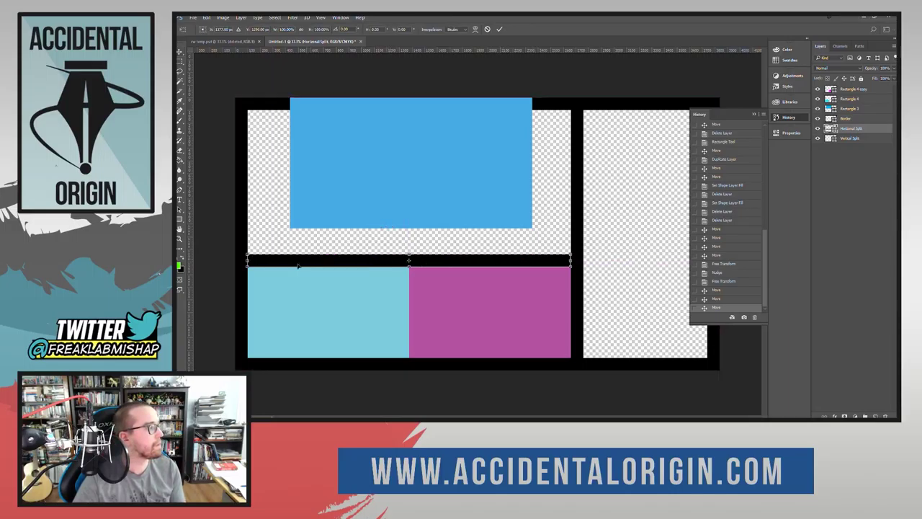
{"action": "left_click_drag", "start_coordinate": [248, 260], "coordinate": [235, 259]}
{"action": "left_click_drag", "start_coordinate": [571, 261], "coordinate": [582, 261]}
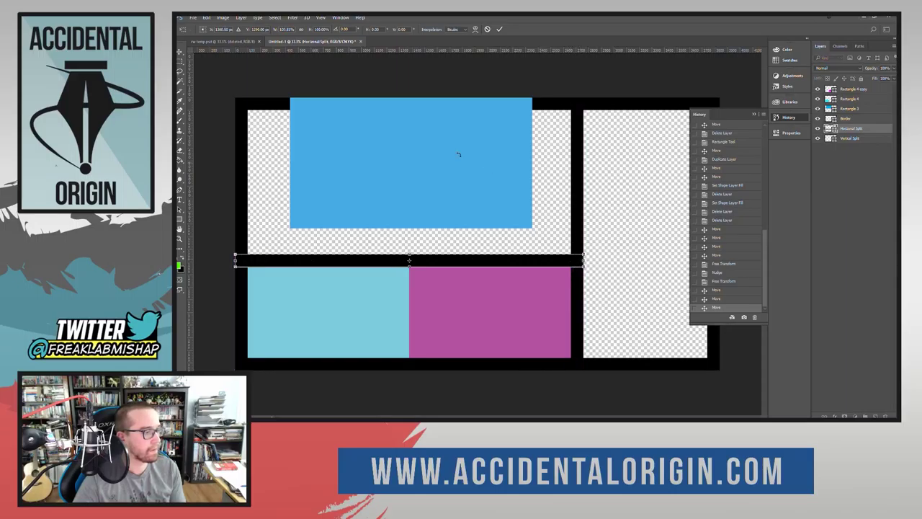
{"action": "left_click", "coordinate": [499, 29]}
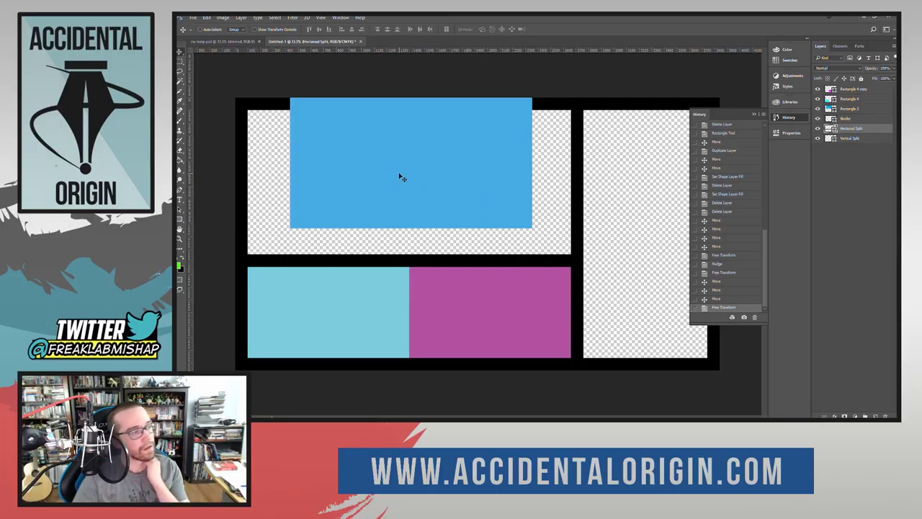
Move the blue rectangle down against the horizontal split bar, centered horizontally in the upper-left panel.
{"action": "left_click", "coordinate": [849, 108]}
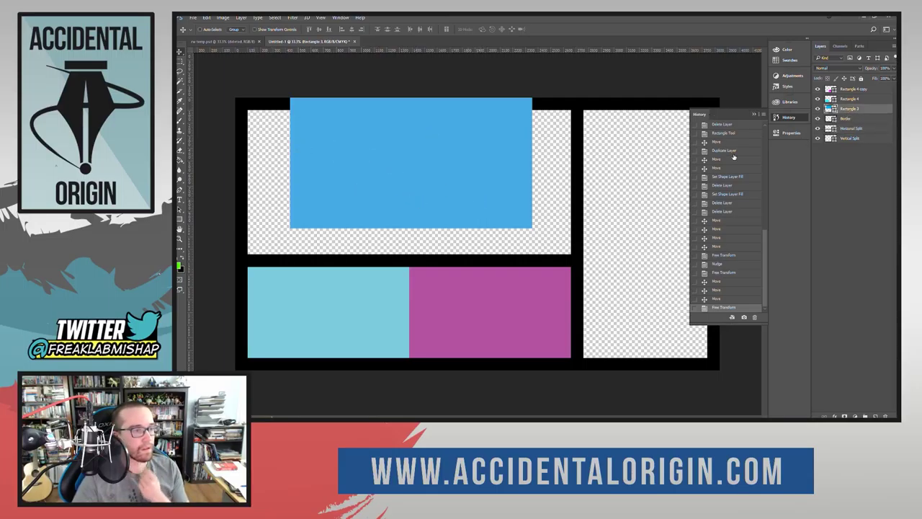
{"action": "left_click_drag", "start_coordinate": [454, 152], "coordinate": [451, 173]}
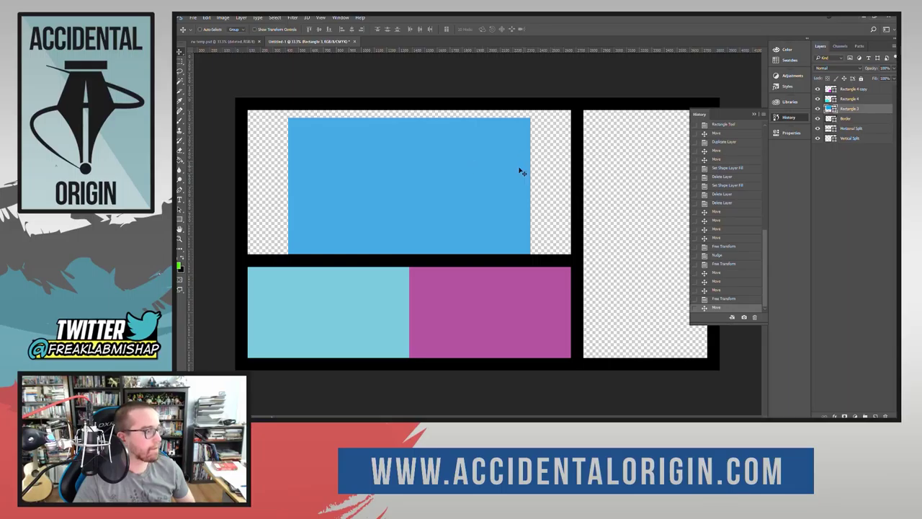
{"action": "left_click_drag", "start_coordinate": [440, 202], "coordinate": [442, 202]}
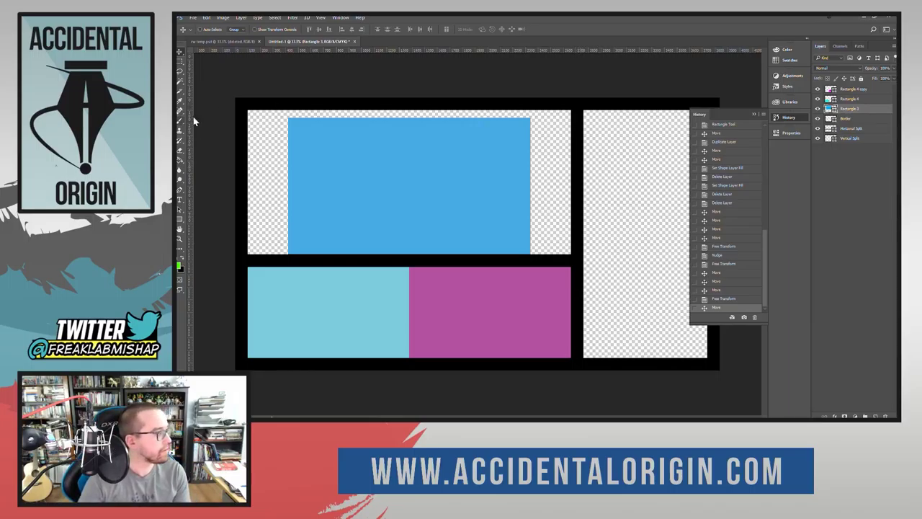
{"action": "key", "text": "u"}
{"action": "left_click", "coordinate": [423, 84]}
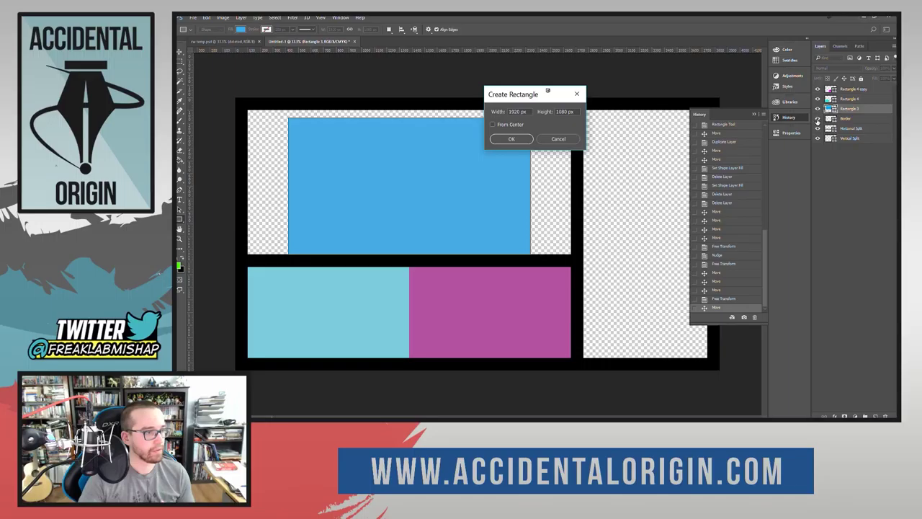
{"action": "left_click", "coordinate": [556, 138]}
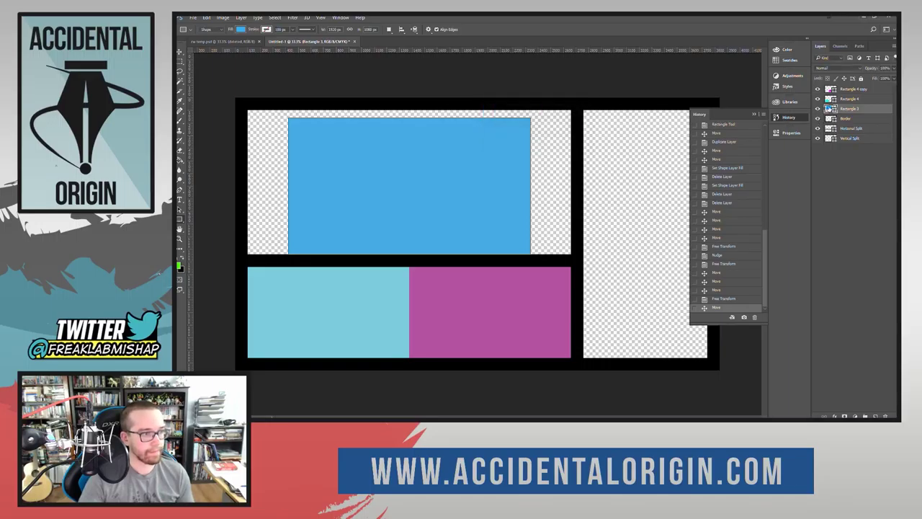
Hide the border layer and apply a free transform to the vertical split bar.
{"action": "left_click", "coordinate": [818, 119]}
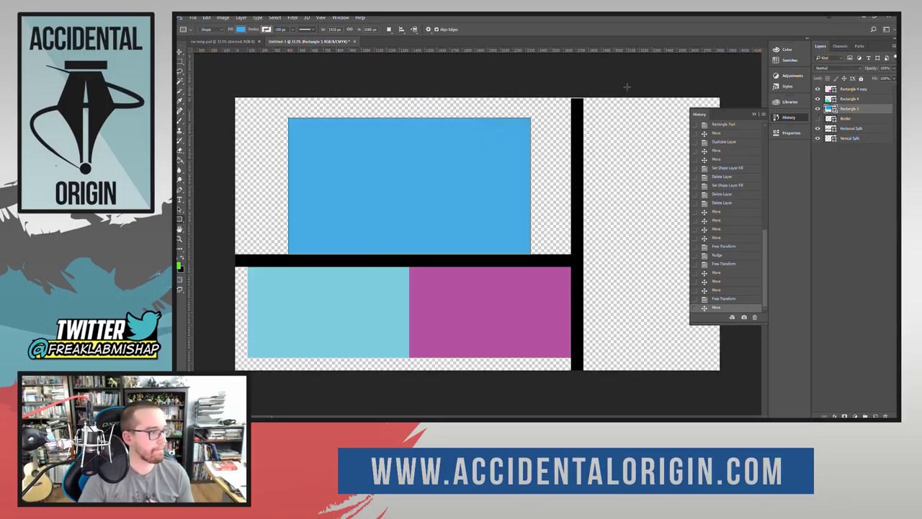
{"action": "left_click", "coordinate": [850, 119]}
{"action": "left_click", "coordinate": [854, 128]}
{"action": "left_click", "coordinate": [852, 138]}
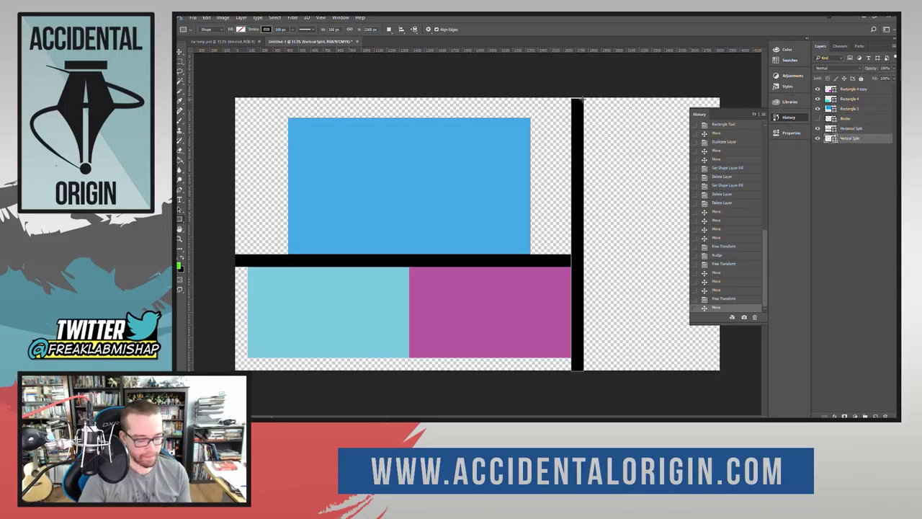
{"action": "key", "text": "ctrl+t"}
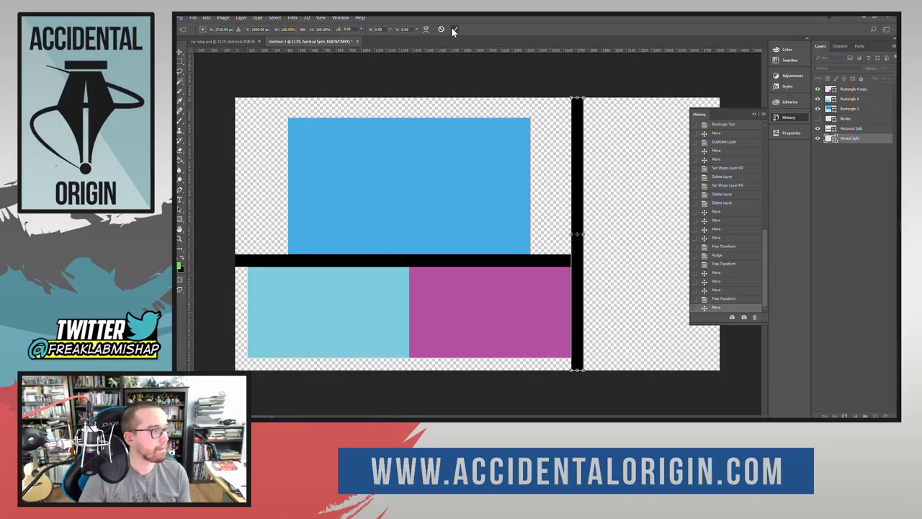
{"action": "key", "text": "Return"}
Create a 100 × 2160 px rectangle with the Rectangle tool.
{"action": "left_click", "coordinate": [614, 81]}
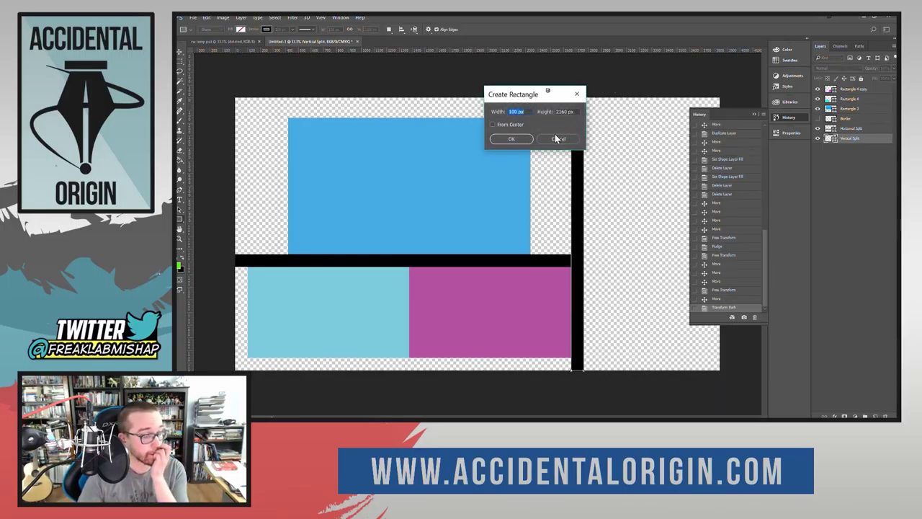
{"action": "left_click", "coordinate": [515, 143]}
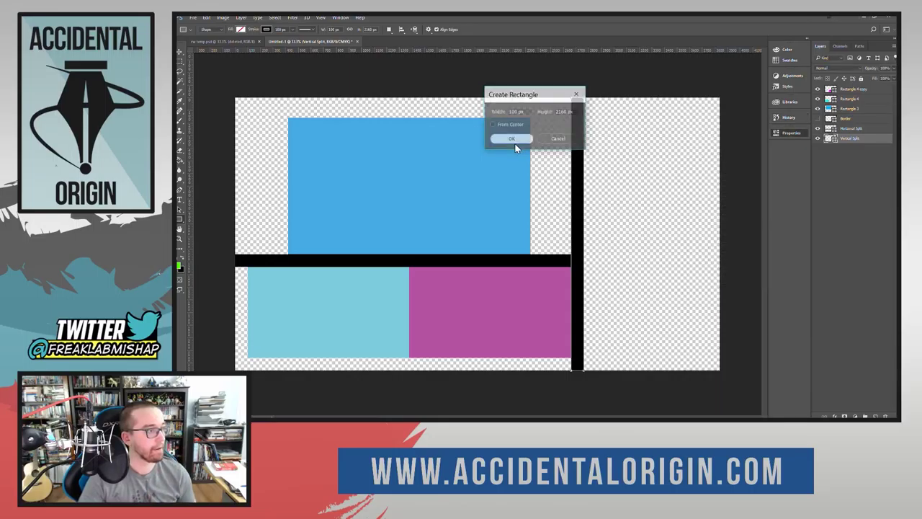
Move the new 100 × 2160 px bar flush against the canvas's right edge at full height.
{"action": "left_click", "coordinate": [180, 52]}
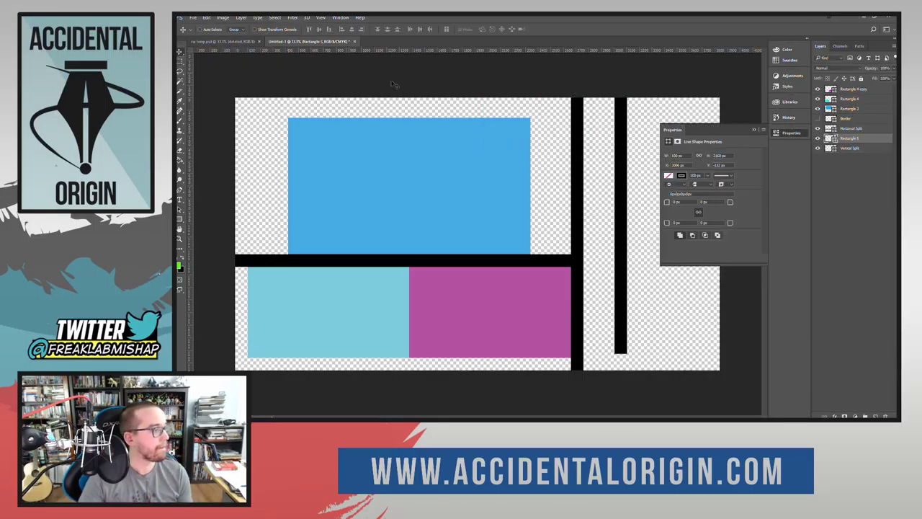
{"action": "left_click_drag", "start_coordinate": [621, 216], "coordinate": [727, 281]}
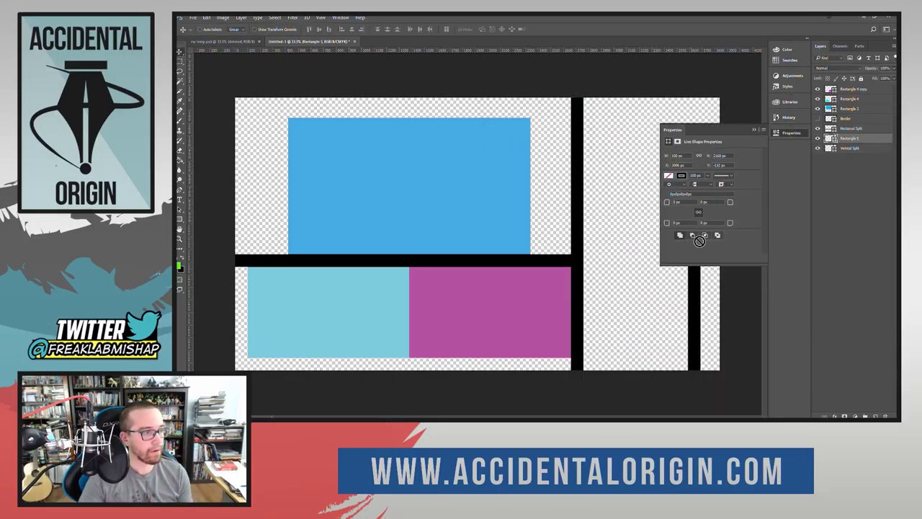
{"action": "key", "text": "ctrl+z"}
{"action": "left_click", "coordinate": [780, 133]}
{"action": "left_click_drag", "start_coordinate": [617, 169], "coordinate": [717, 189]}
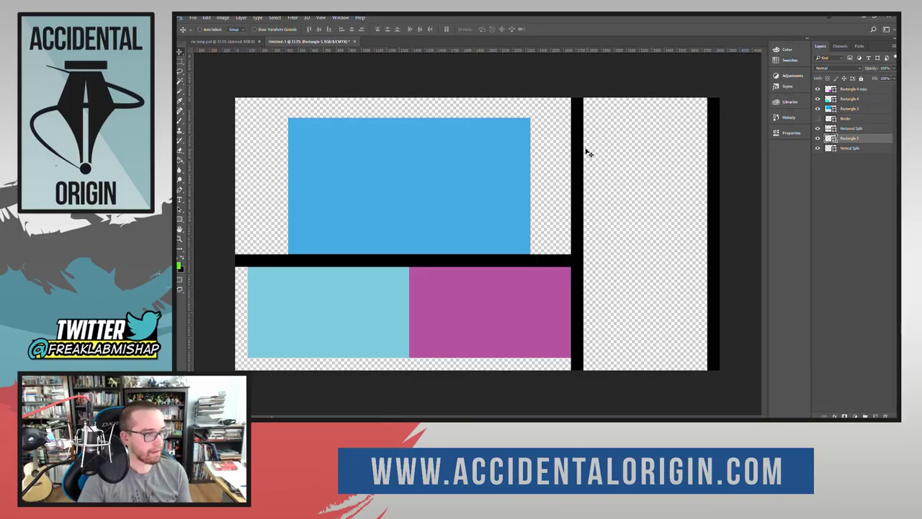
Create another 100 × 2160 px rectangle and move it flush against the canvas's left edge.
{"action": "key", "text": "u"}
{"action": "left_click", "coordinate": [526, 77]}
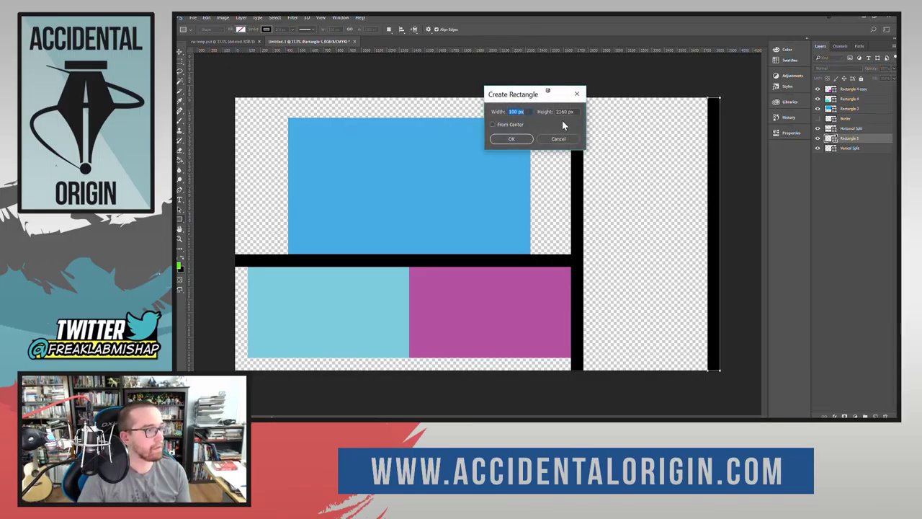
{"action": "left_click", "coordinate": [512, 140]}
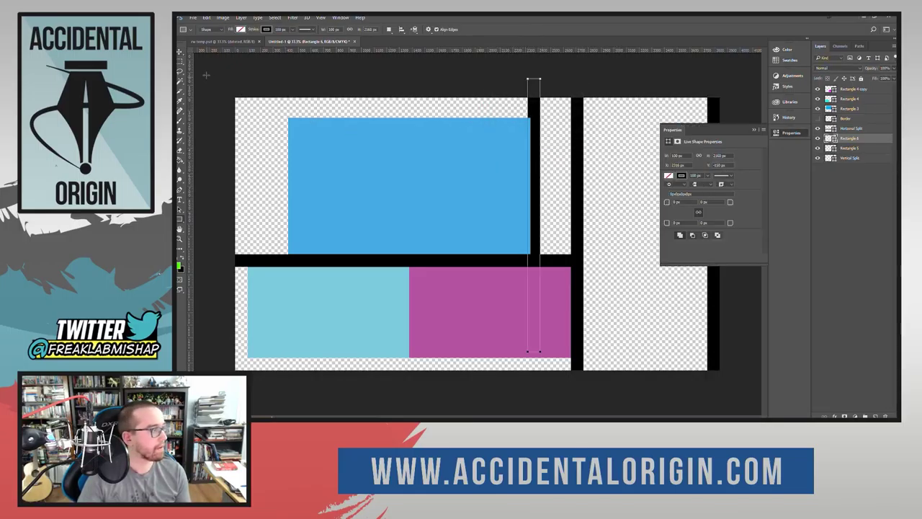
{"action": "left_click", "coordinate": [179, 58]}
{"action": "left_click_drag", "start_coordinate": [541, 187], "coordinate": [248, 207]}
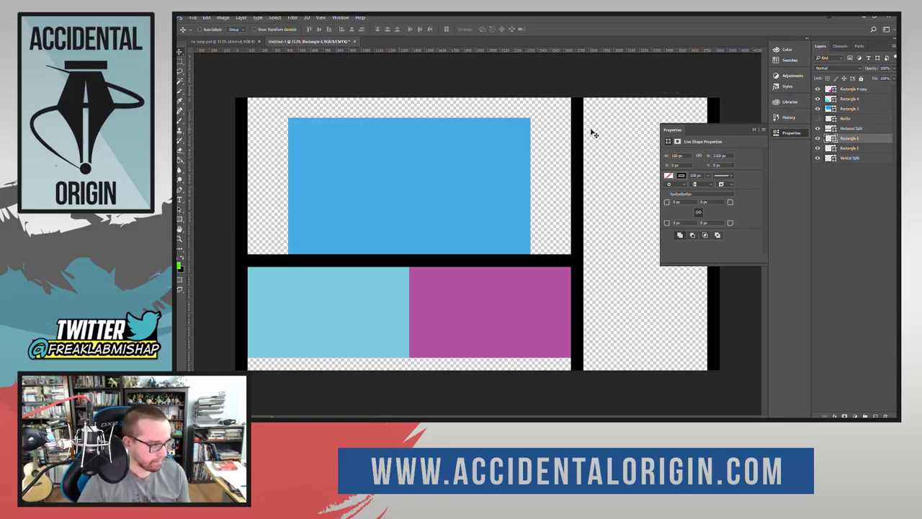
{"action": "left_click", "coordinate": [847, 147]}
{"action": "left_click", "coordinate": [849, 139]}
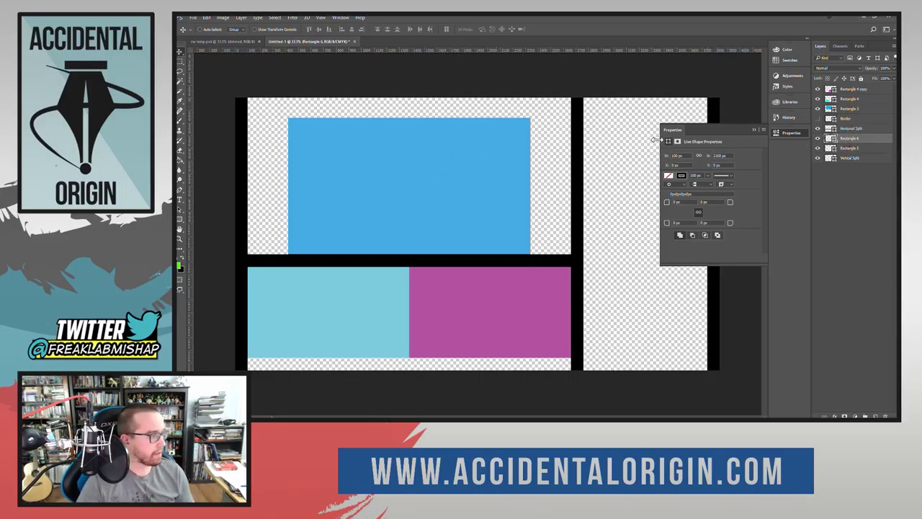
Create a 3840 × 130 px rectangle and move it along the canvas's upper edge.
{"action": "key", "text": "u"}
{"action": "left_click", "coordinate": [551, 75]}
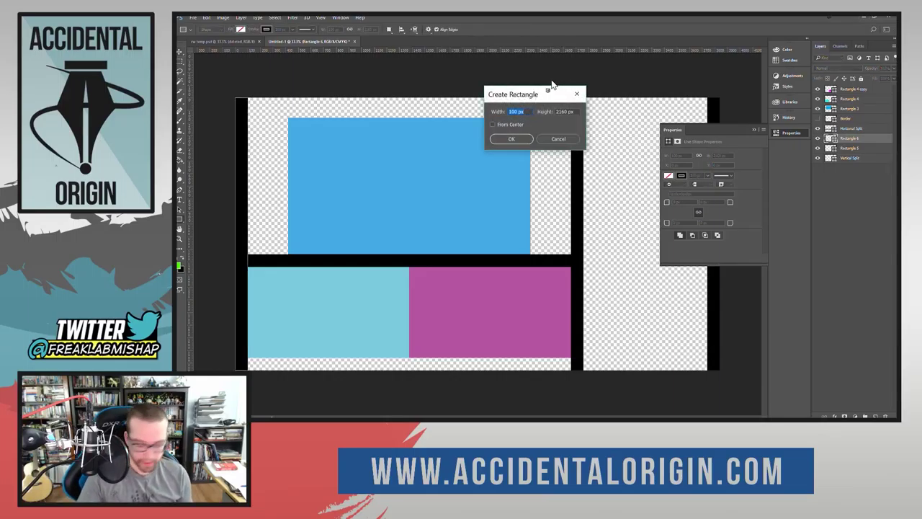
{"action": "type", "text": "3840"}
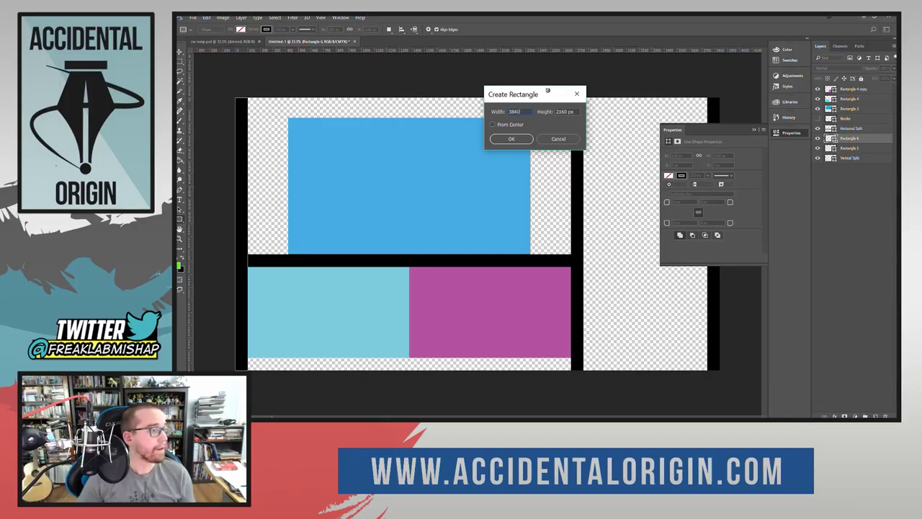
{"action": "key", "text": "Tab"}
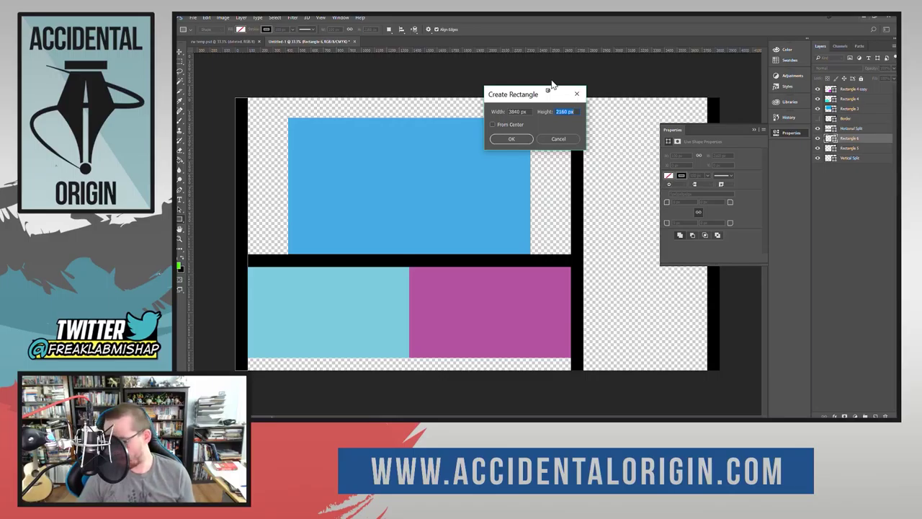
{"action": "type", "text": "130"}
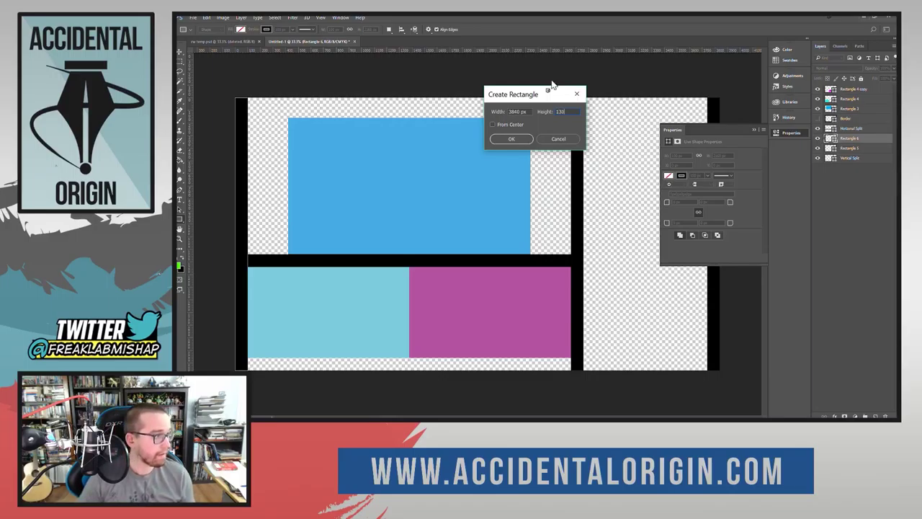
{"action": "key", "text": "Return"}
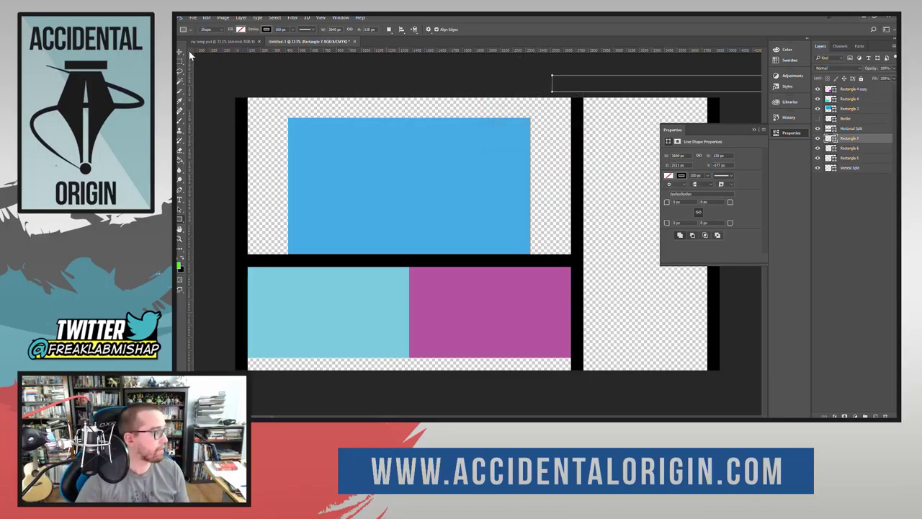
{"action": "key", "text": "v"}
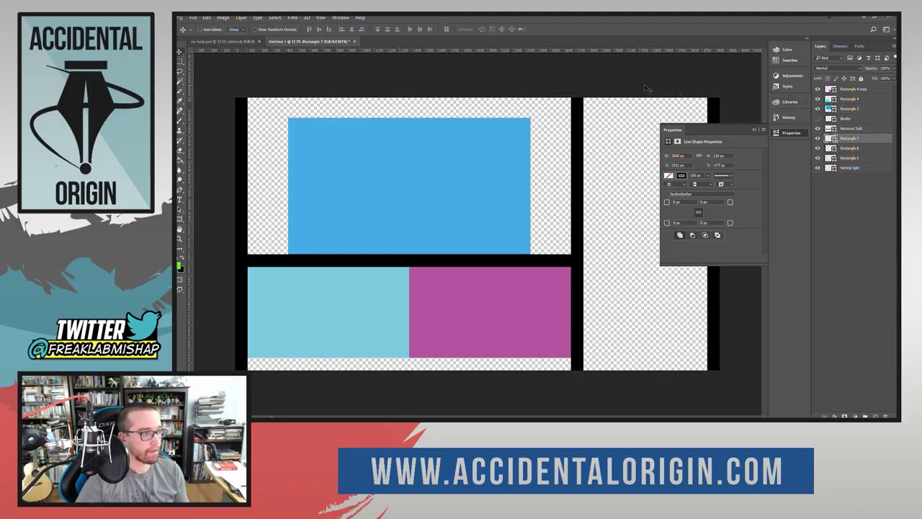
{"action": "left_click_drag", "start_coordinate": [636, 94], "coordinate": [311, 116]}
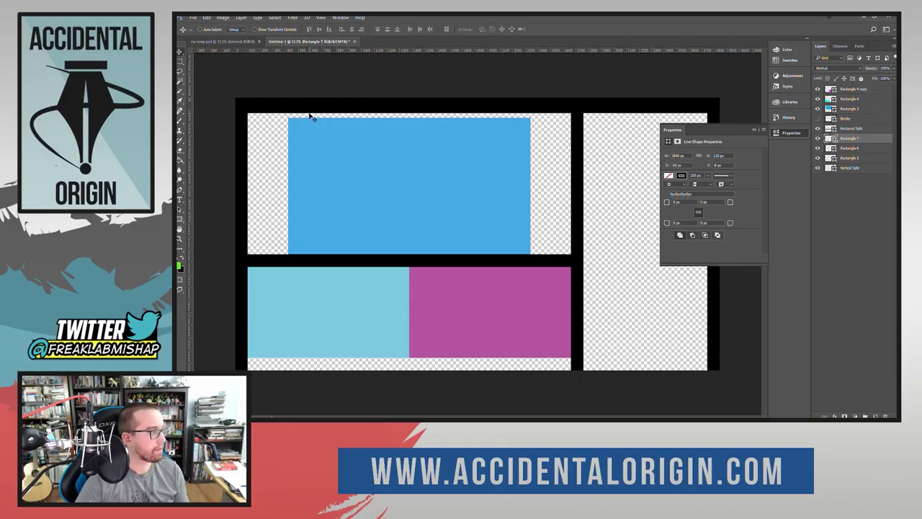
Create a second 3840 × 130 px rectangle along the canvas's lower edge and shift the upper bar horizontally to X 0 px.
{"action": "key", "text": "u"}
{"action": "left_click", "coordinate": [472, 79]}
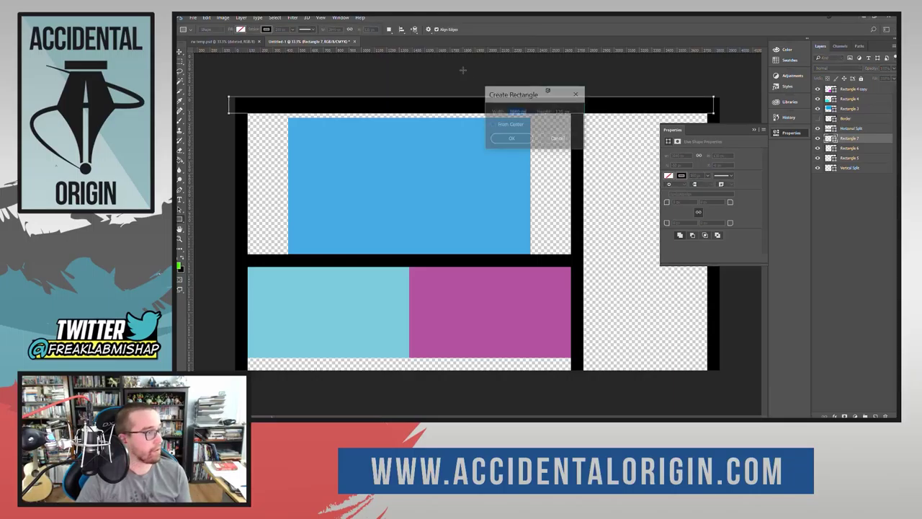
{"action": "left_click", "coordinate": [524, 138]}
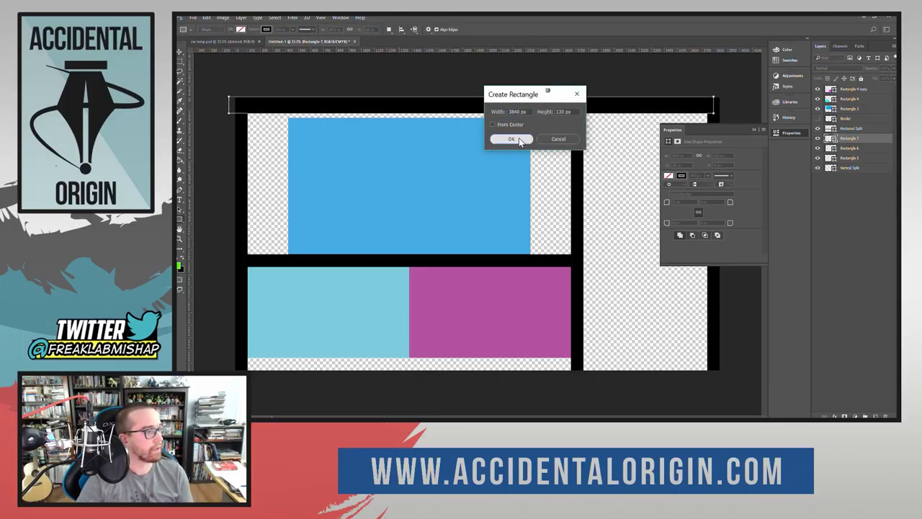
{"action": "left_click", "coordinate": [180, 53]}
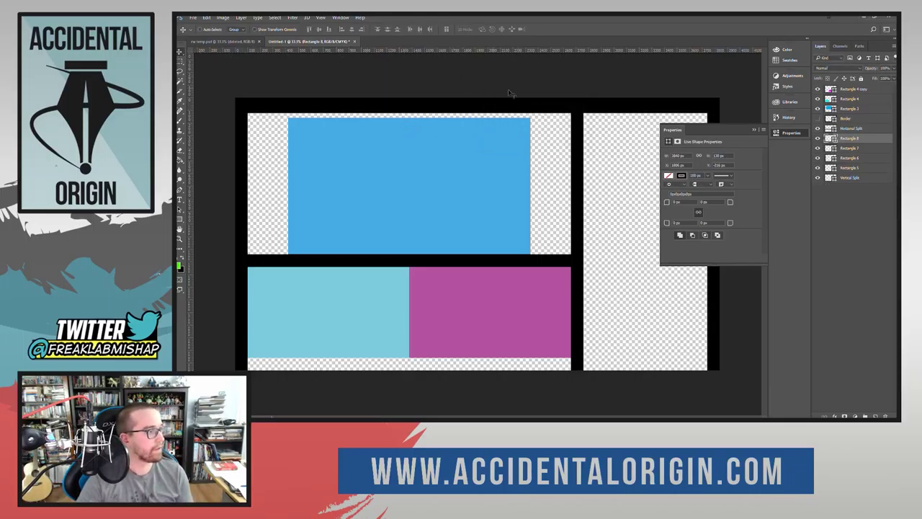
{"action": "left_click_drag", "start_coordinate": [561, 82], "coordinate": [334, 365]}
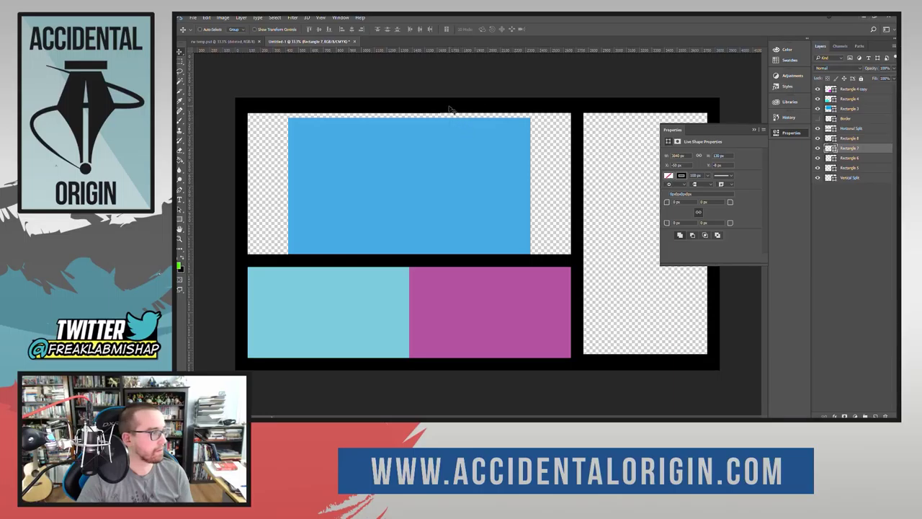
{"action": "left_click_drag", "start_coordinate": [453, 109], "coordinate": [457, 108]}
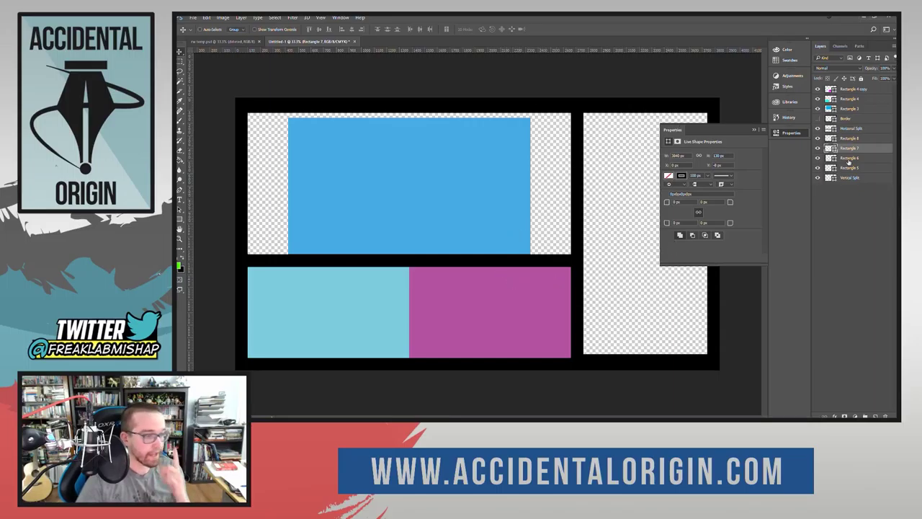
{"action": "left_click", "coordinate": [847, 109]}
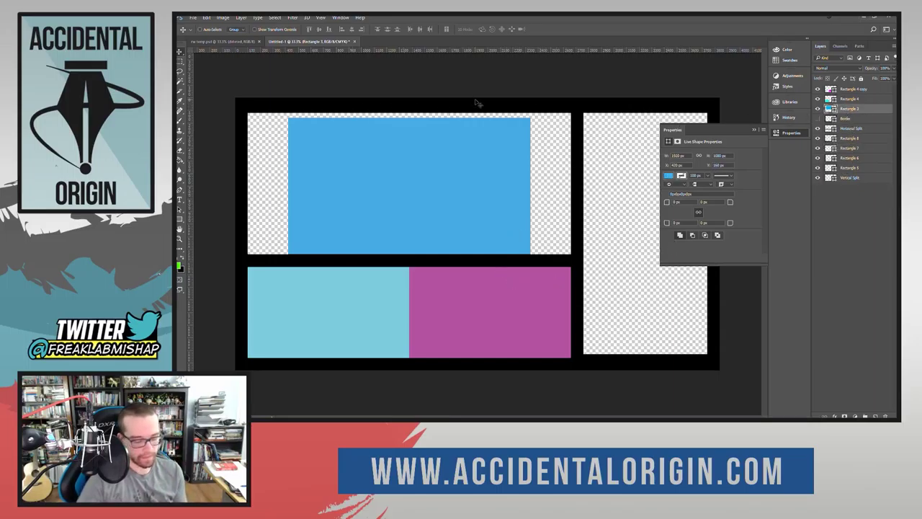
{"action": "key", "text": "ctrl+t"}
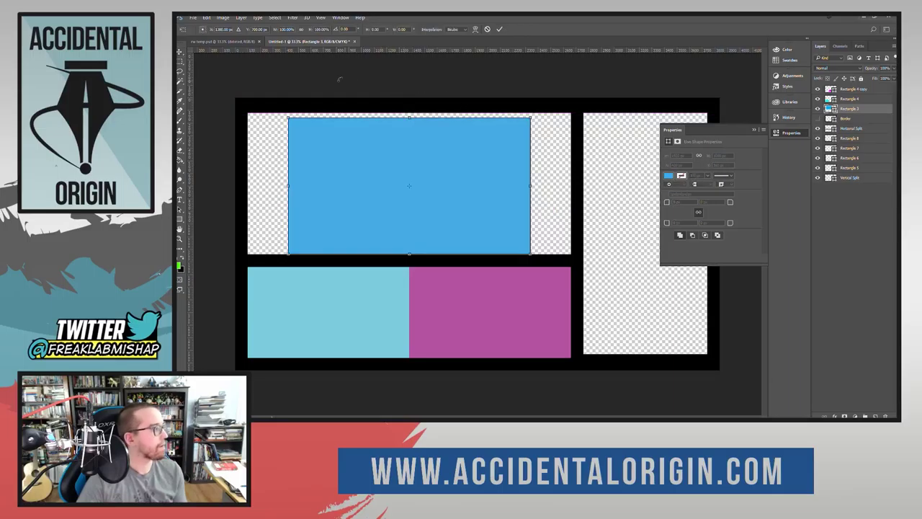
{"action": "left_click", "coordinate": [198, 32]}
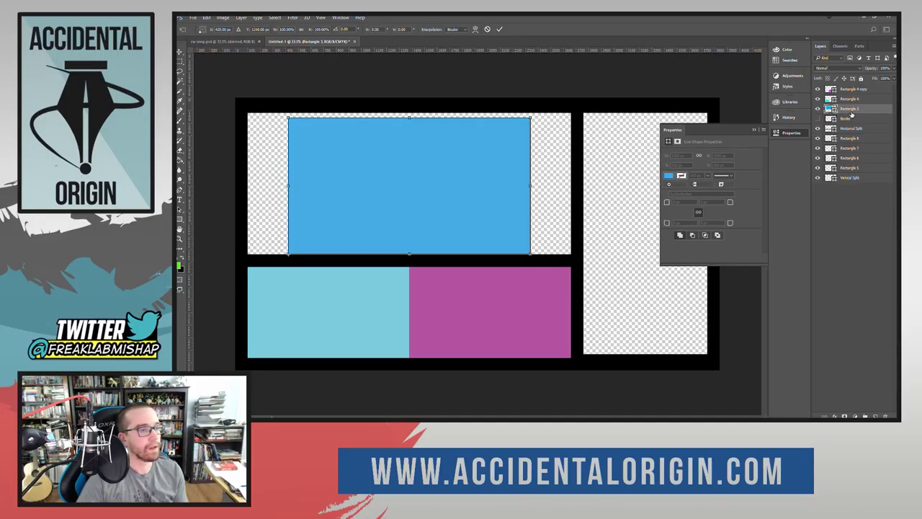
{"action": "left_click", "coordinate": [487, 29]}
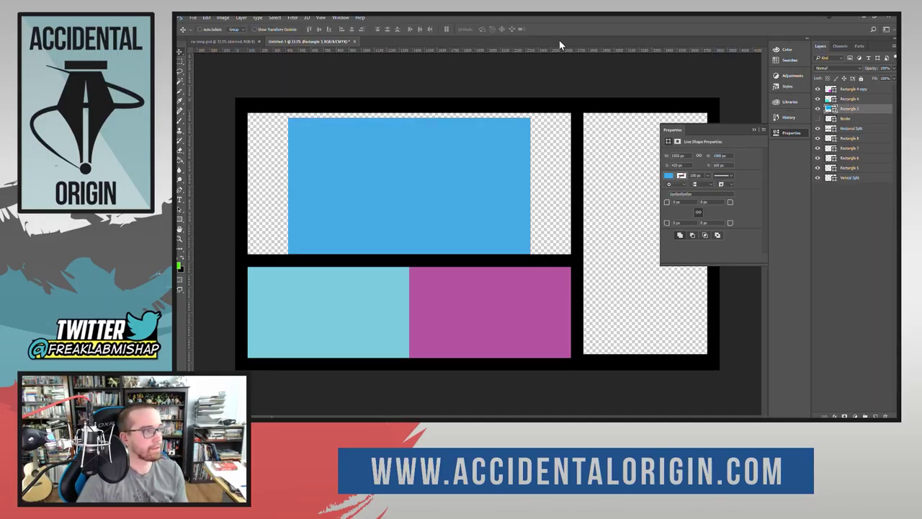
Free-transform the cyan rectangle from a corner reference point, trying X positions 120, 10 and 130 px before setting X to 100 px.
{"action": "left_click", "coordinate": [843, 99]}
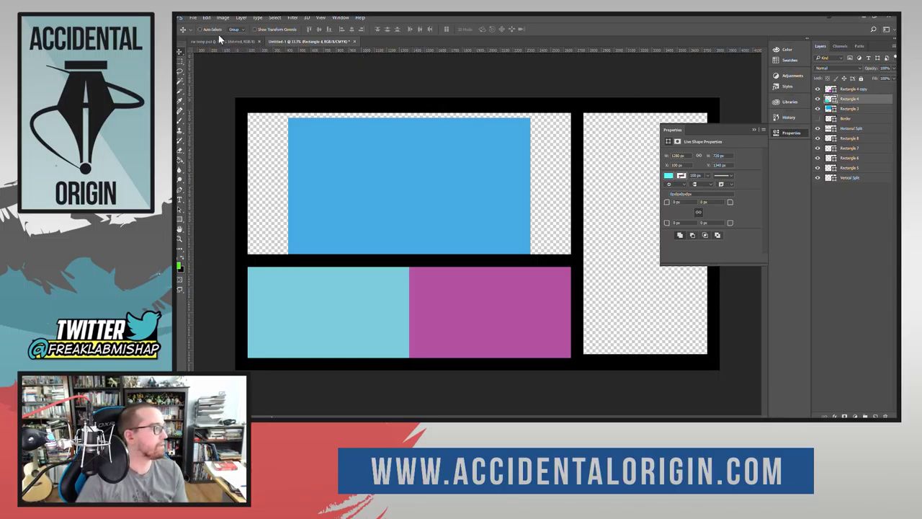
{"action": "key", "text": "ctrl+t"}
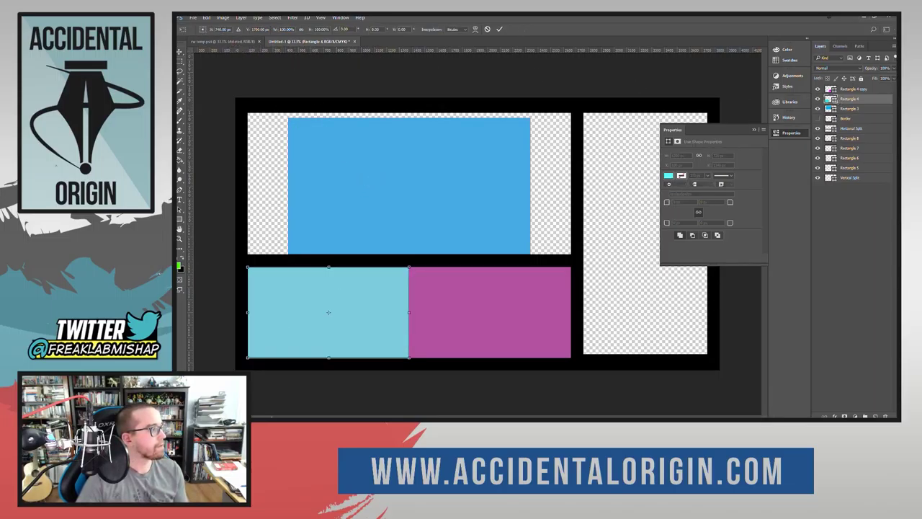
{"action": "left_click", "coordinate": [201, 31]}
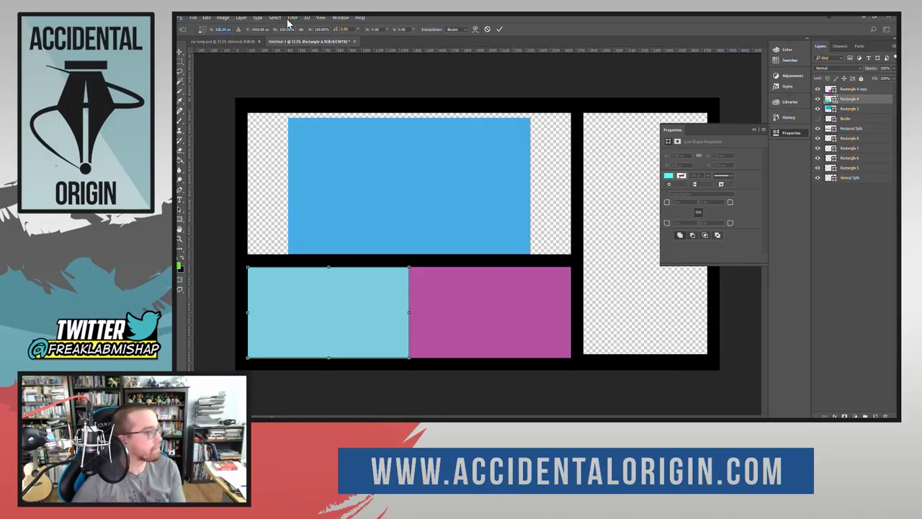
{"action": "type", "text": "120"}
{"action": "key", "text": "Return"}
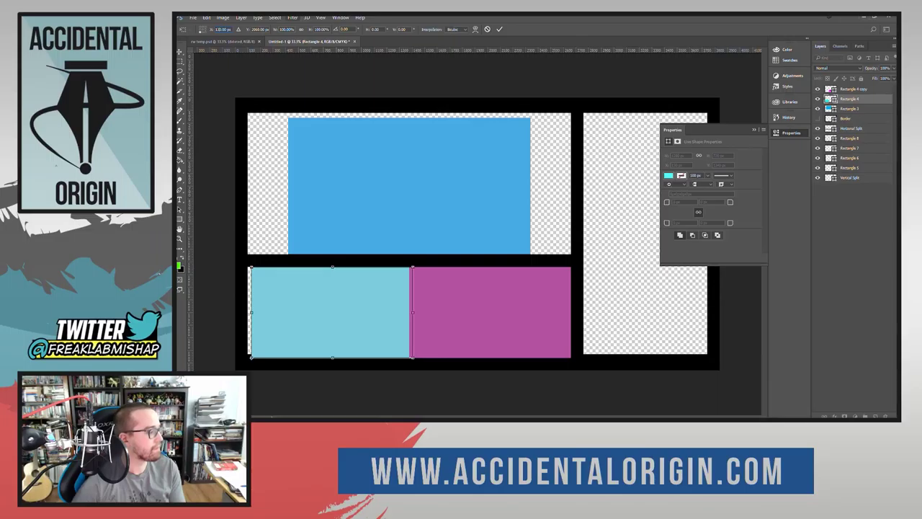
{"action": "type", "text": "10"}
{"action": "key", "text": "Return"}
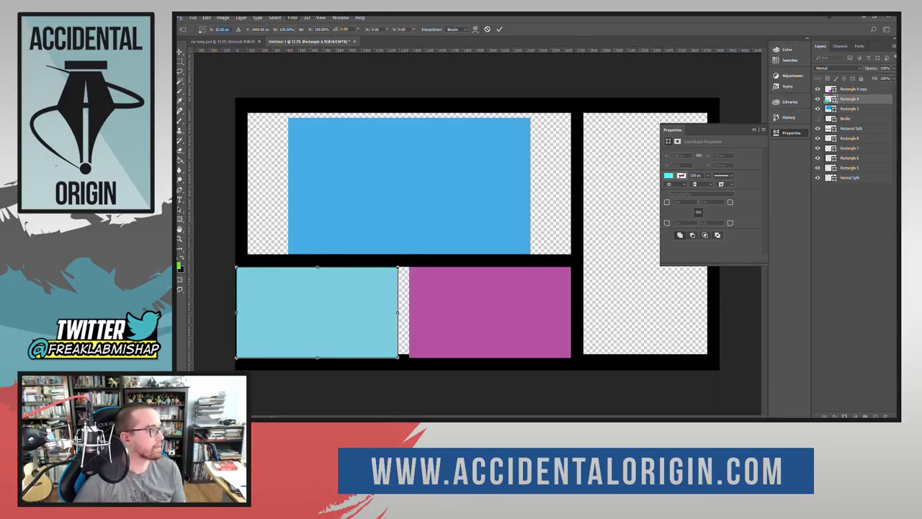
{"action": "type", "text": "130"}
{"action": "key", "text": "Return"}
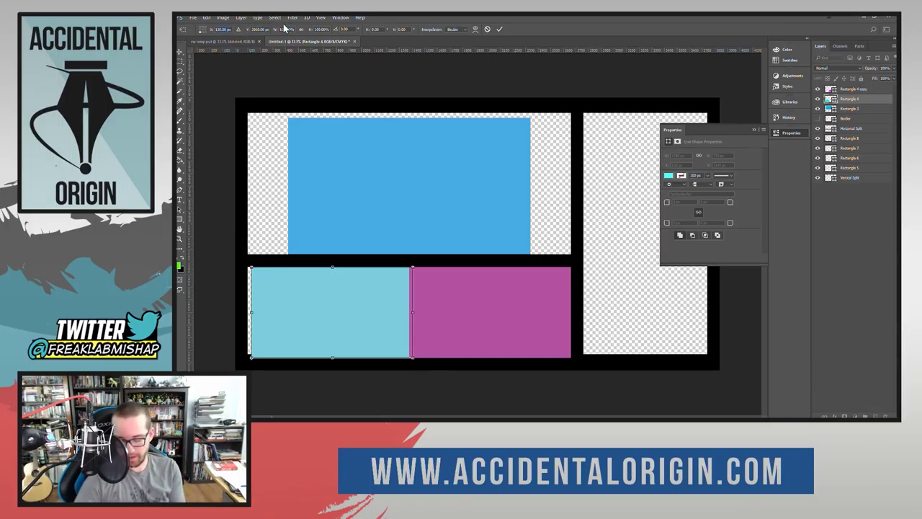
{"action": "type", "text": "100"}
{"action": "key", "text": "Return"}
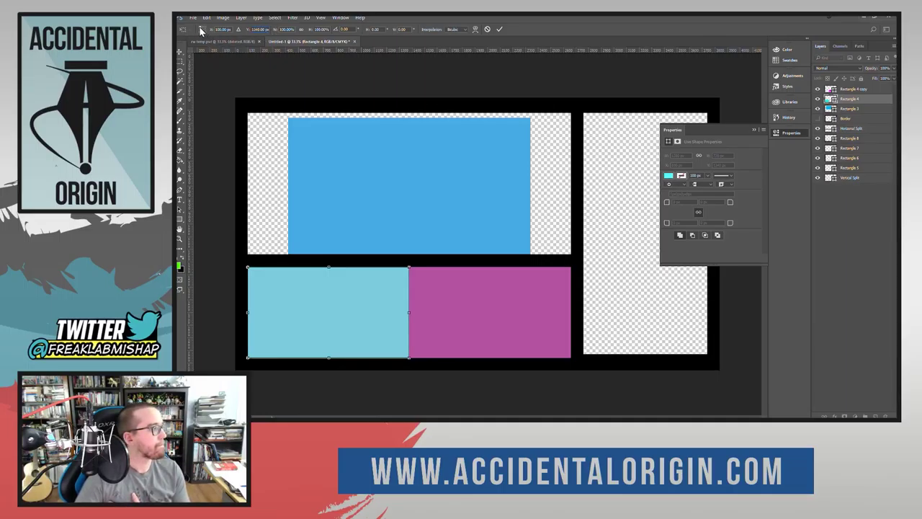
Set the cyan rectangle's Y position to 1310 px and apply the transform.
{"action": "left_click", "coordinate": [257, 28]}
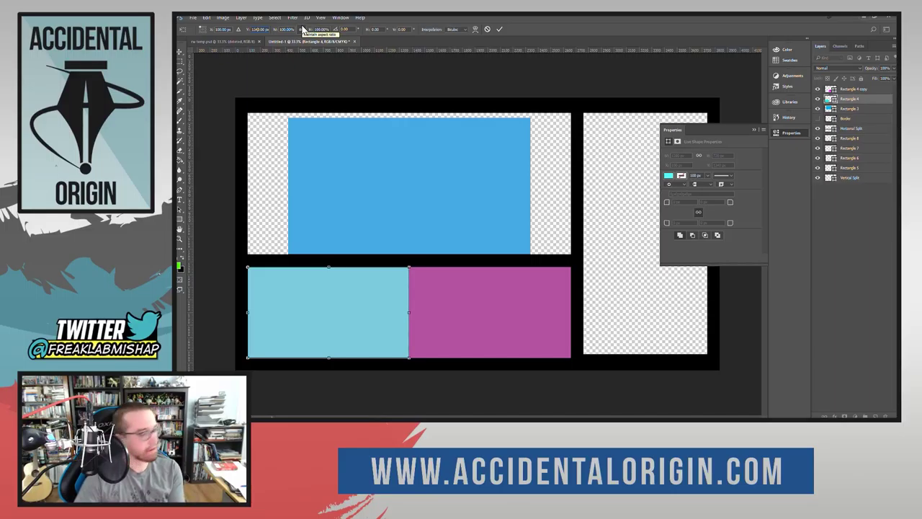
{"action": "type", "text": "1320"}
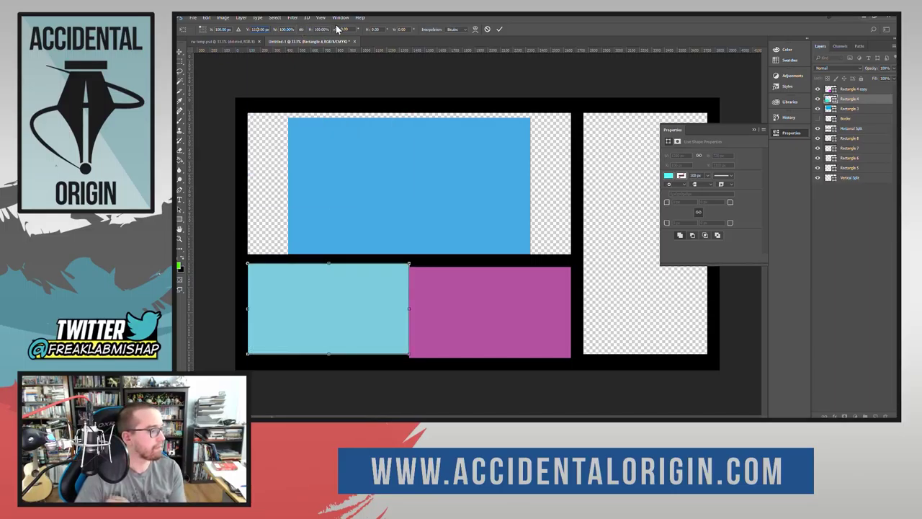
{"action": "left_click", "coordinate": [498, 30]}
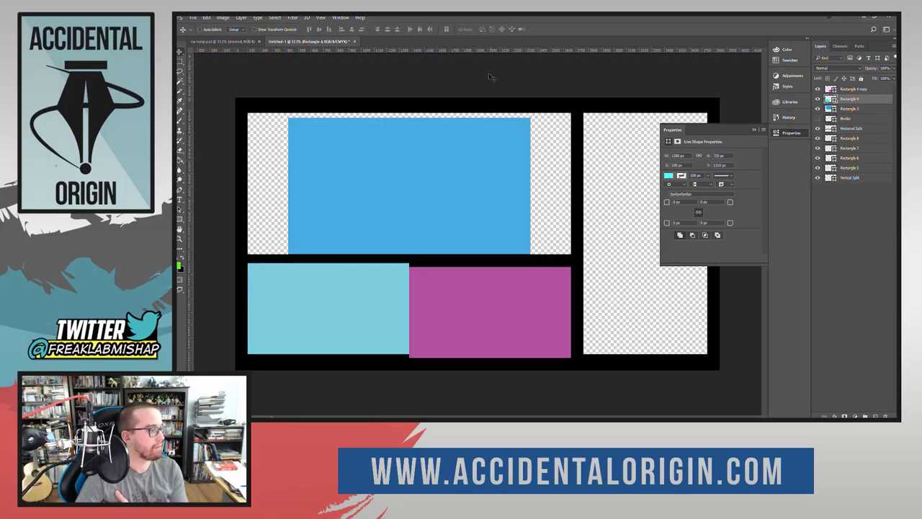
Free-transform the magenta rectangle to a Y position of 1670 px from its center reference point and apply the transform.
{"action": "left_click", "coordinate": [847, 88]}
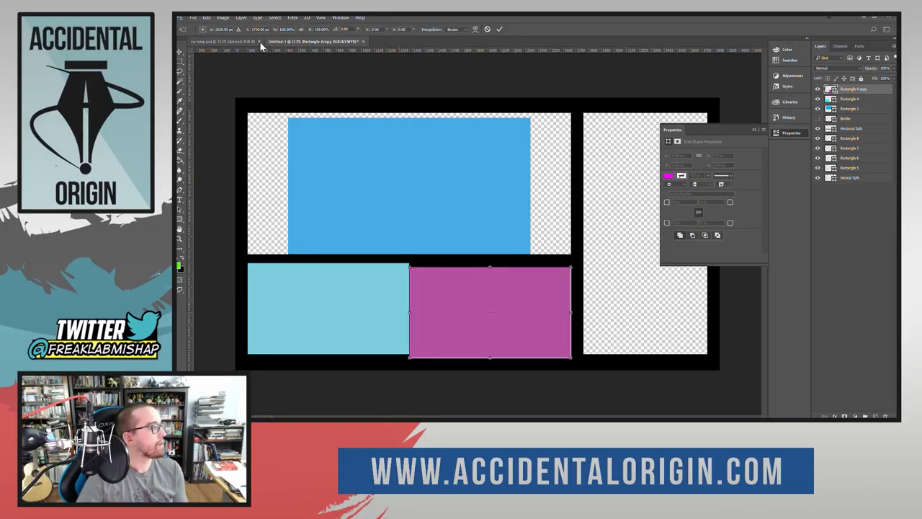
{"action": "key", "text": "ctrl+t"}
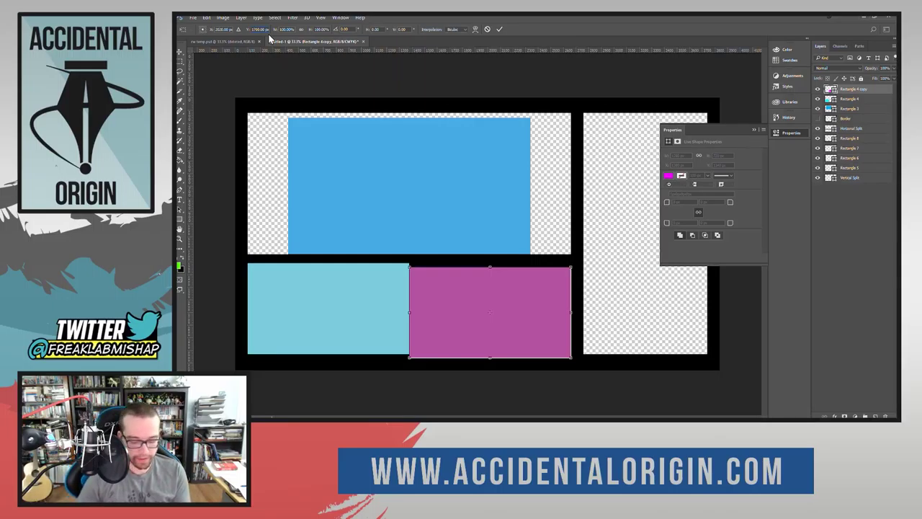
{"action": "key", "text": "Tab"}
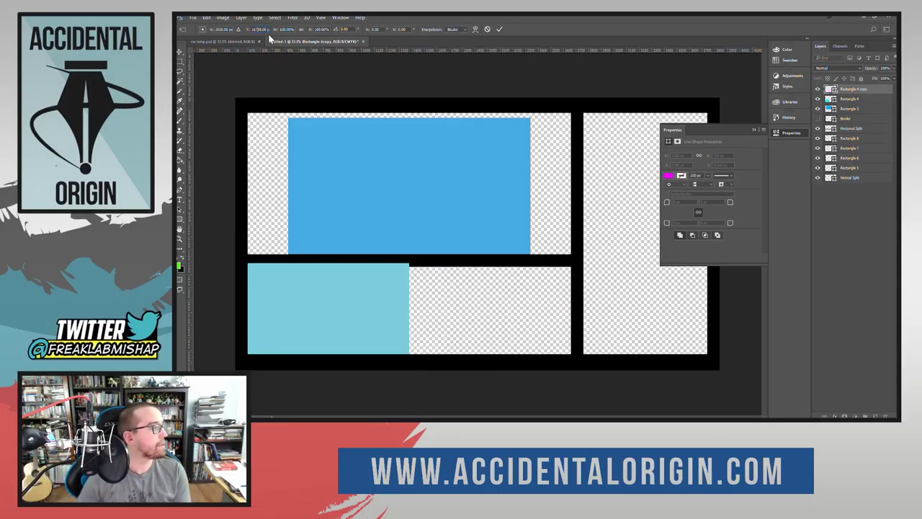
{"action": "key", "text": "Tab"}
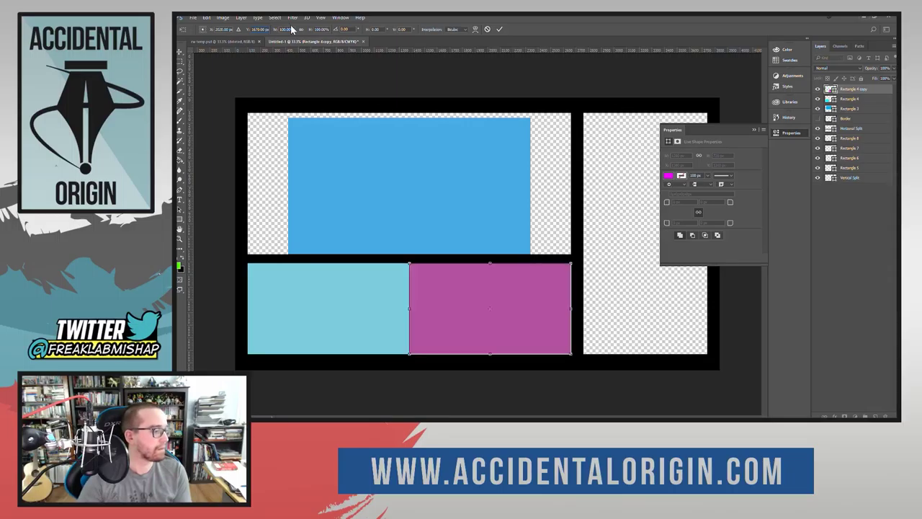
{"action": "left_click", "coordinate": [498, 29]}
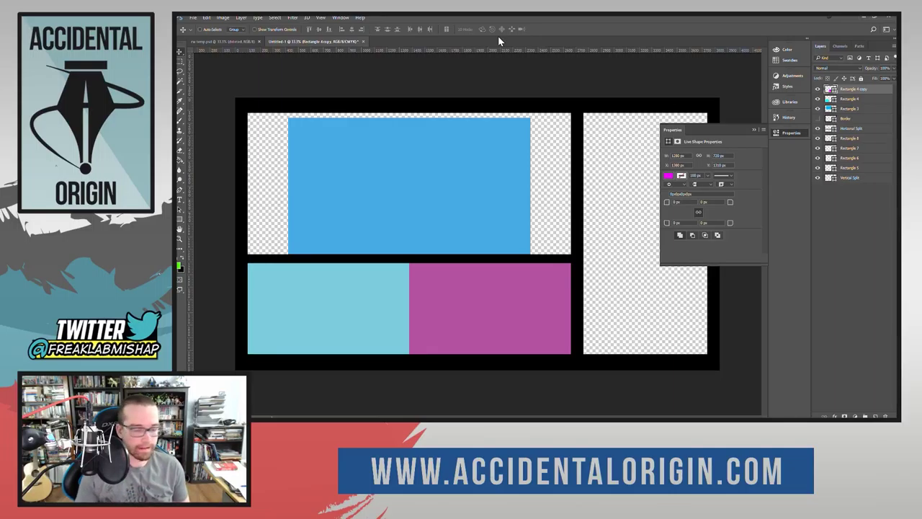
Move the blue rectangle up against the upper border bar and shift the horizontal split bar up directly beneath it.
{"action": "left_click", "coordinate": [851, 108]}
{"action": "left_click_drag", "start_coordinate": [442, 200], "coordinate": [441, 196]}
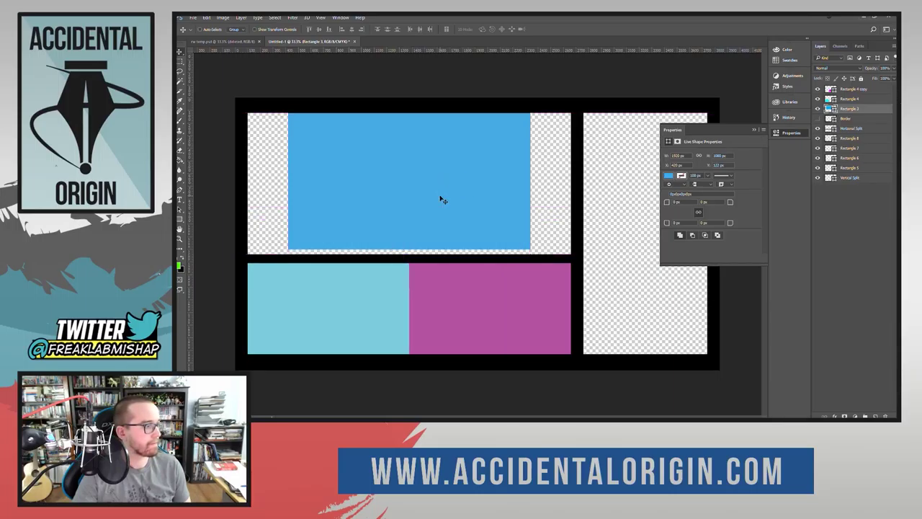
{"action": "left_click", "coordinate": [852, 128]}
{"action": "left_click_drag", "start_coordinate": [526, 262], "coordinate": [524, 257]}
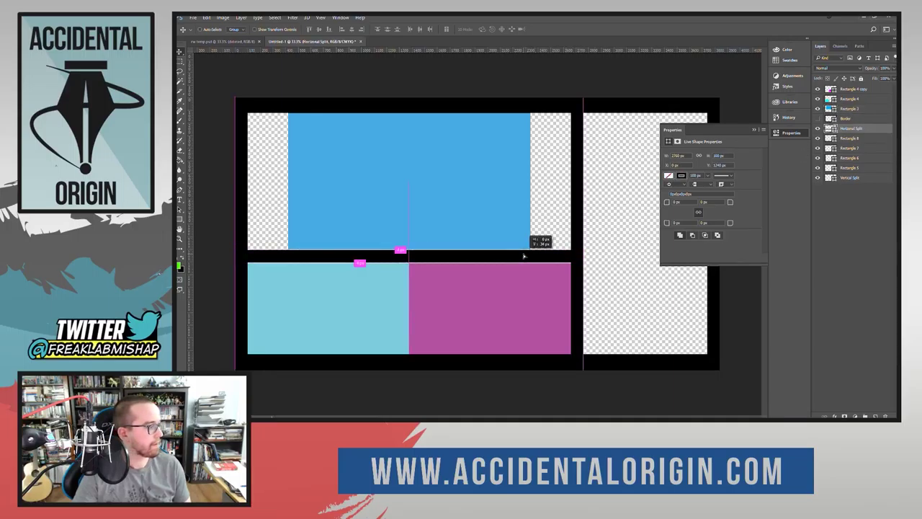
{"action": "left_click_drag", "start_coordinate": [524, 256], "coordinate": [526, 257]}
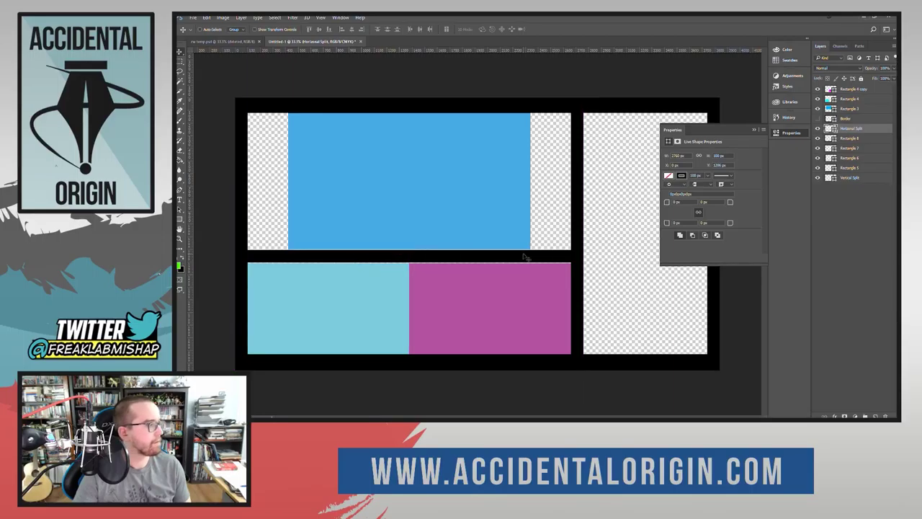
{"action": "key", "text": "ctrl+t"}
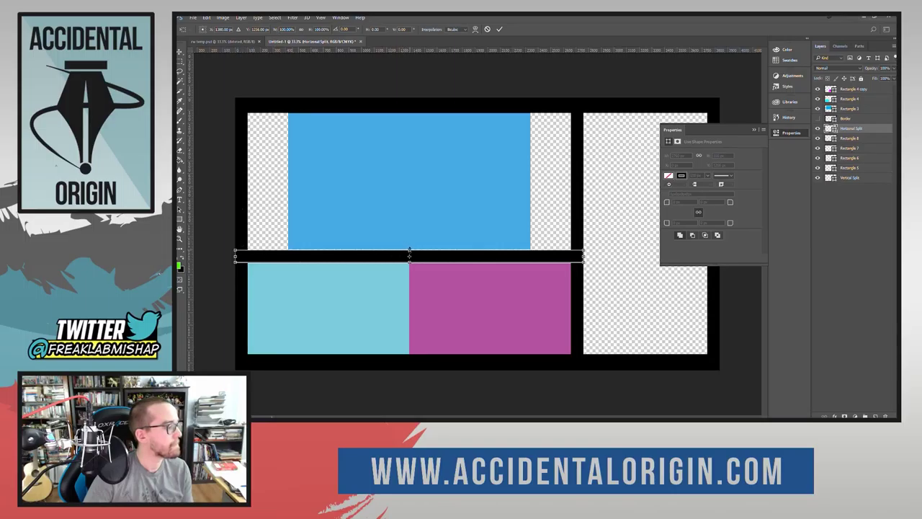
{"action": "left_click_drag", "start_coordinate": [409, 250], "coordinate": [408, 250]}
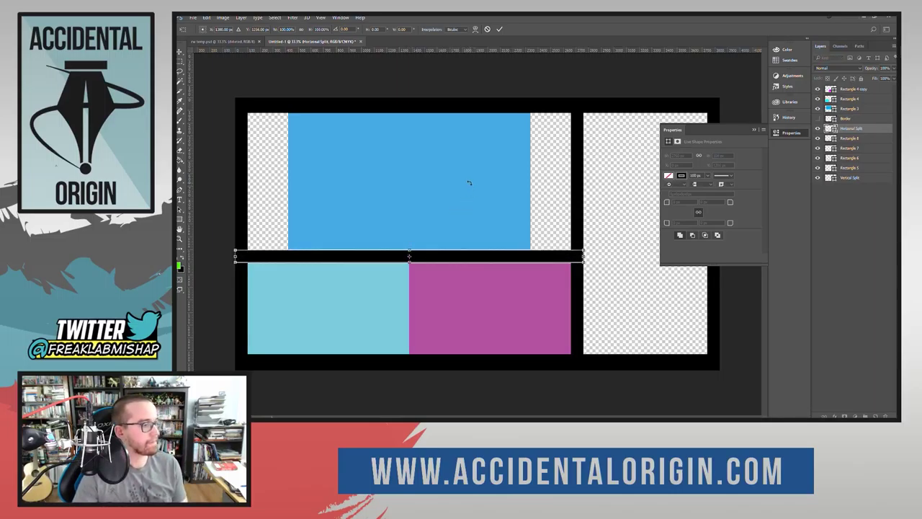
{"action": "left_click", "coordinate": [499, 29]}
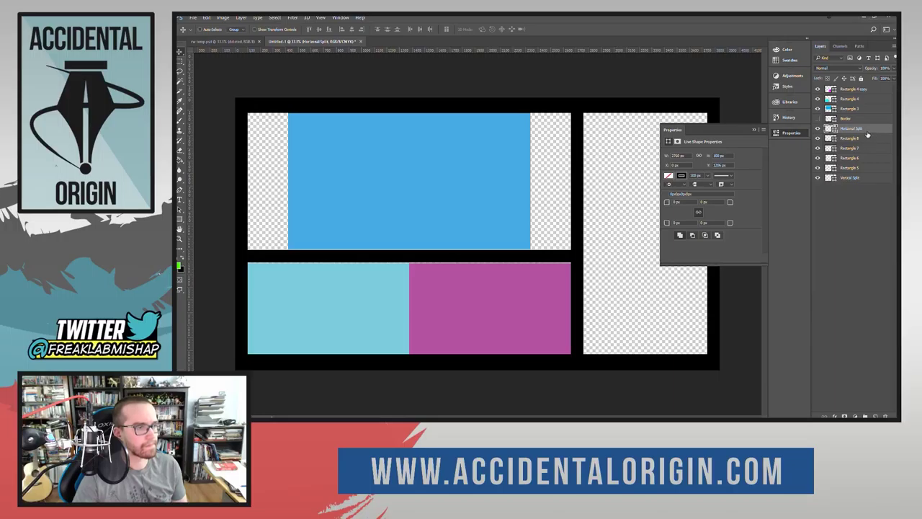
Toggle the visibility of the Rectangle 7, Rectangle 6 and Rectangle 4 copy layers to check which shape each one holds.
{"action": "left_click", "coordinate": [818, 148]}
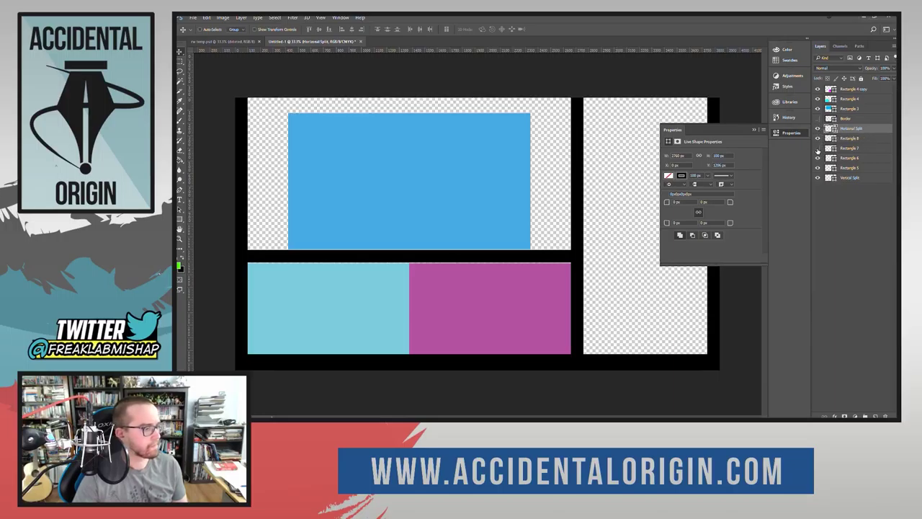
{"action": "left_click", "coordinate": [817, 148]}
{"action": "left_click", "coordinate": [817, 159]}
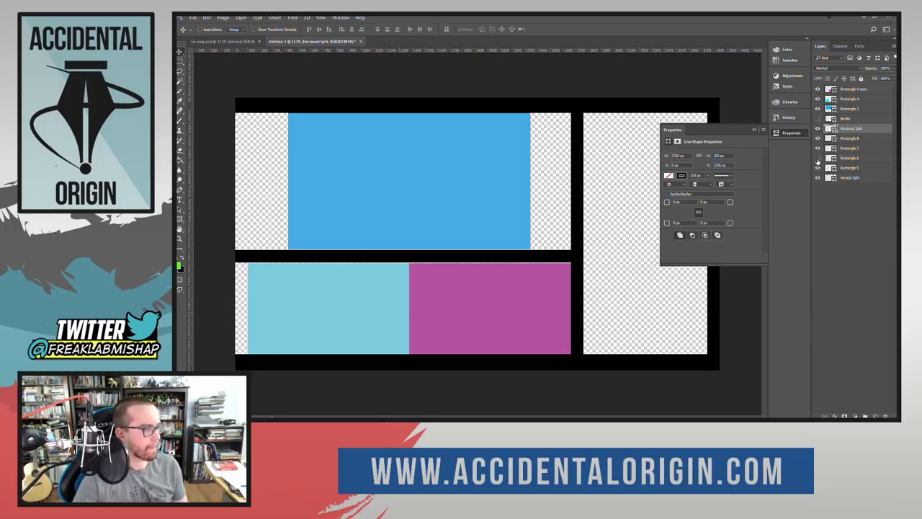
{"action": "left_click", "coordinate": [817, 158]}
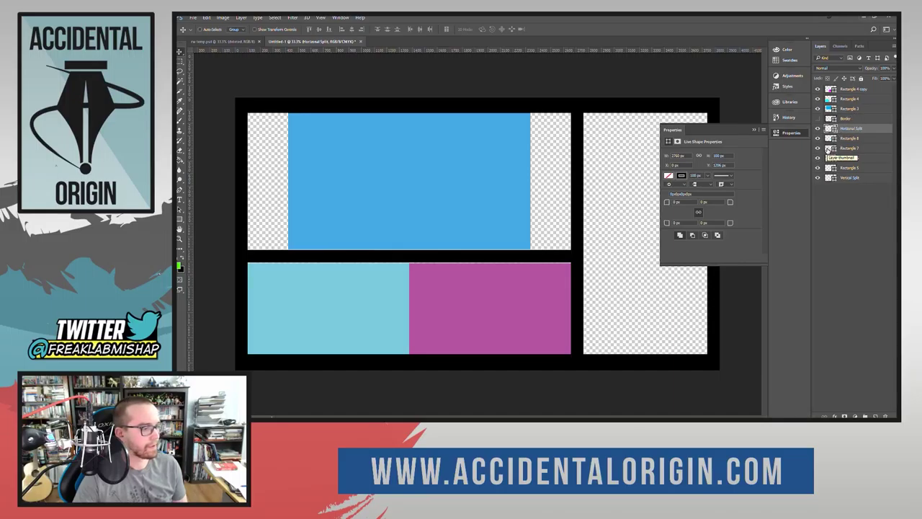
{"action": "left_click", "coordinate": [862, 89]}
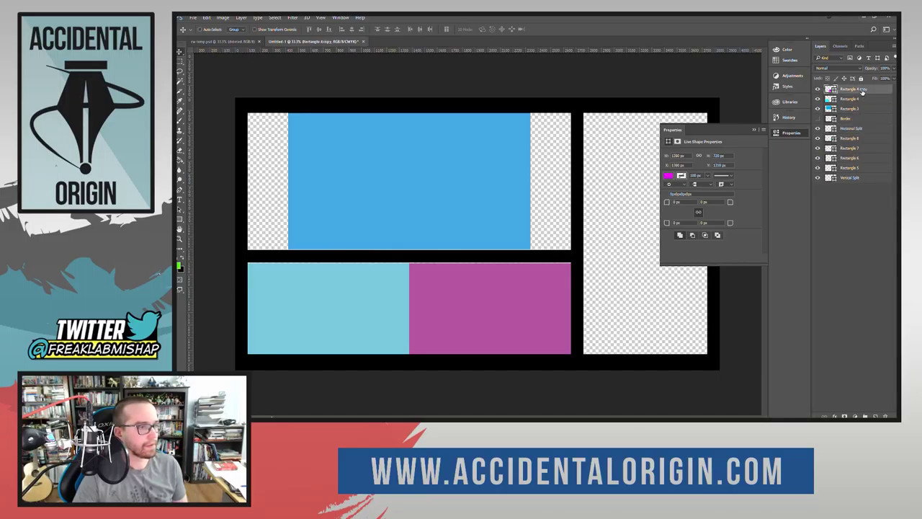
{"action": "left_click", "coordinate": [817, 89]}
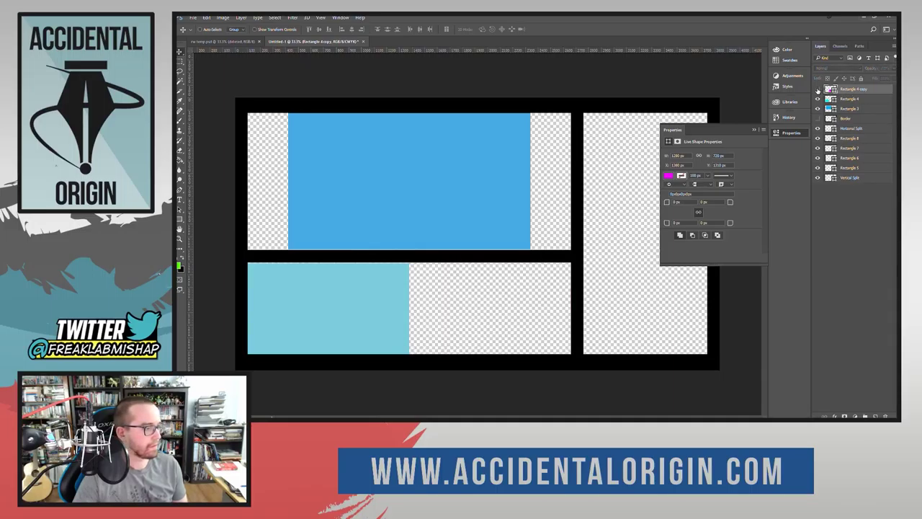
{"action": "left_click", "coordinate": [818, 88]}
{"action": "left_click", "coordinate": [818, 88]}
{"action": "left_click", "coordinate": [818, 88]}
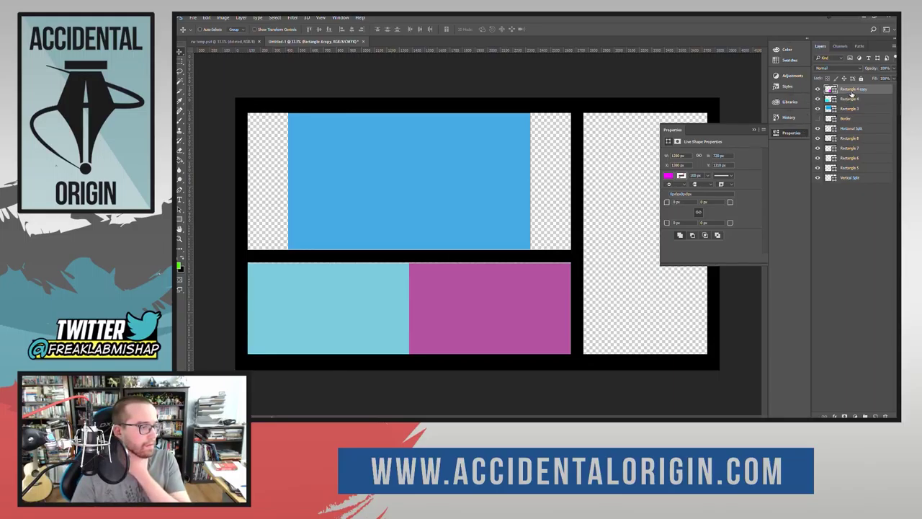
Reorder the layers so the magenta, cyan and blue rectangles sit below all border and split bars.
{"action": "left_click_drag", "start_coordinate": [852, 92], "coordinate": [850, 181]}
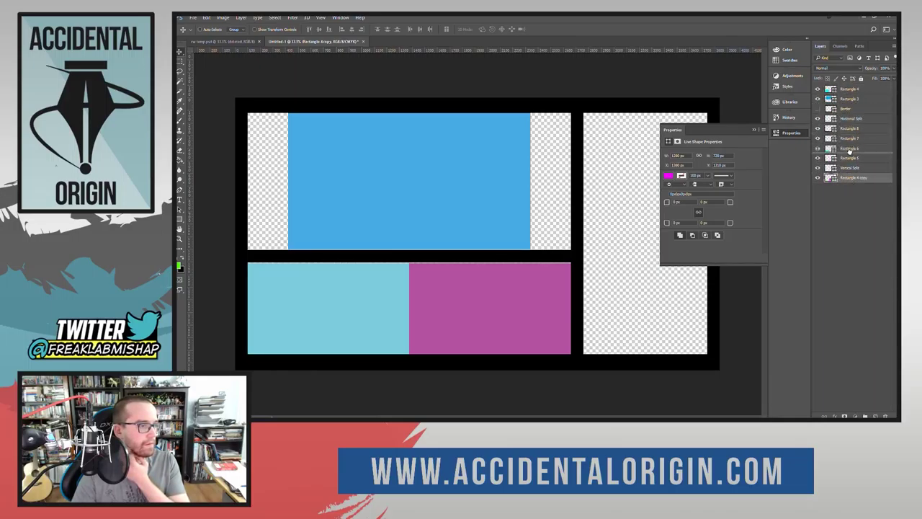
{"action": "left_click_drag", "start_coordinate": [849, 88], "coordinate": [852, 179]}
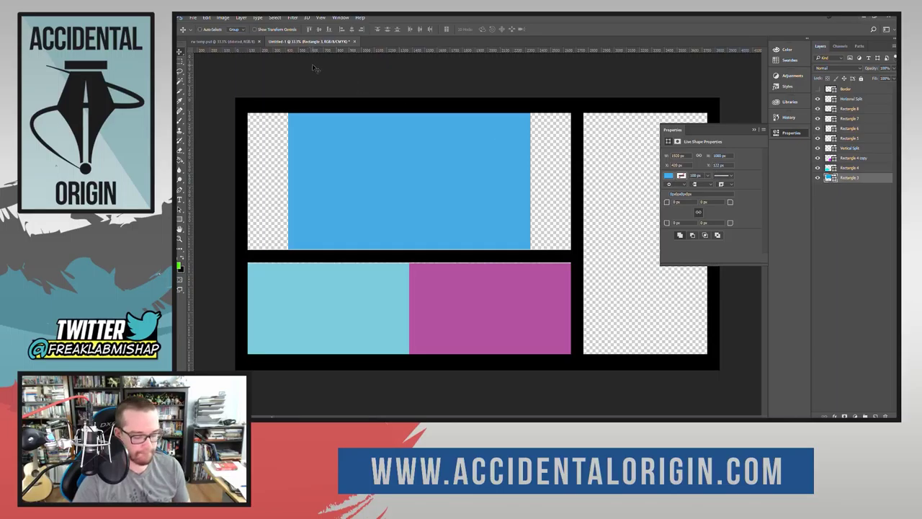
Set the blue rectangle's Y position to 130 px with a free transform and apply it.
{"action": "key", "text": "ctrl+t"}
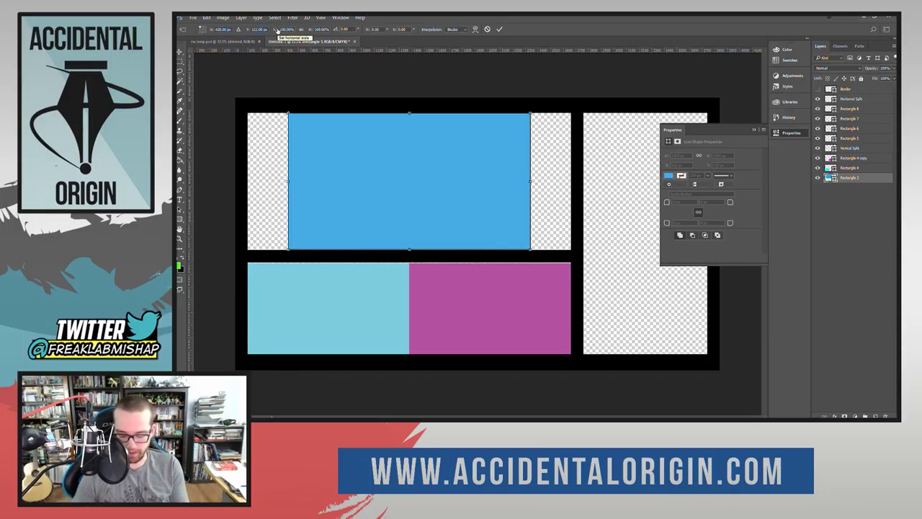
{"action": "type", "text": "1"}
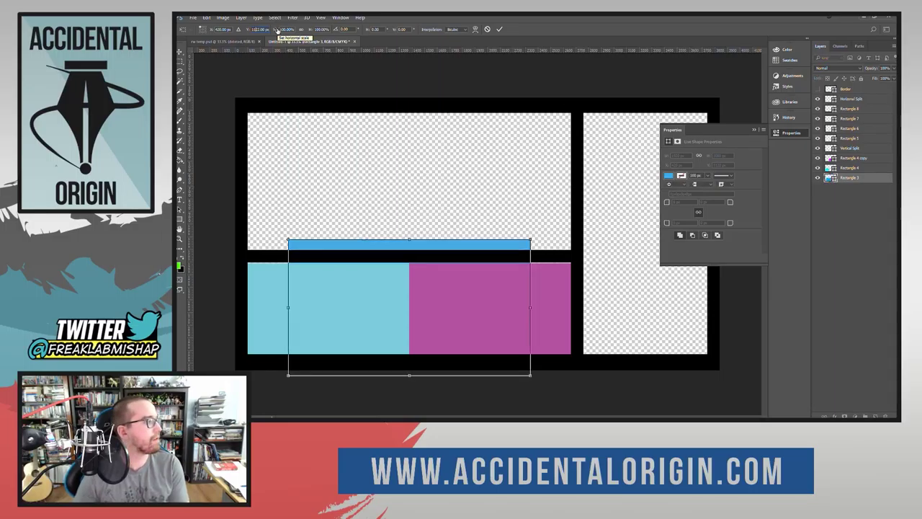
{"action": "key", "text": "BackSpace"}
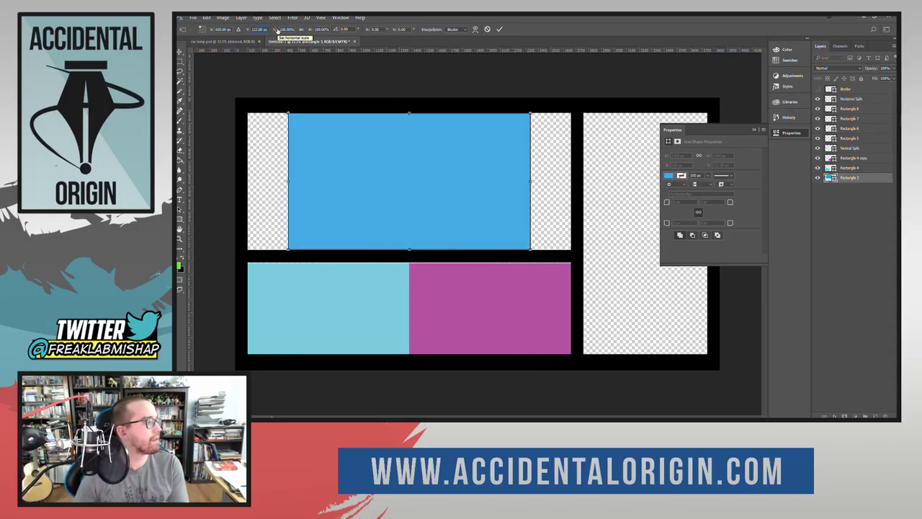
{"action": "key", "text": "Up"}
{"action": "key", "text": "Up"}
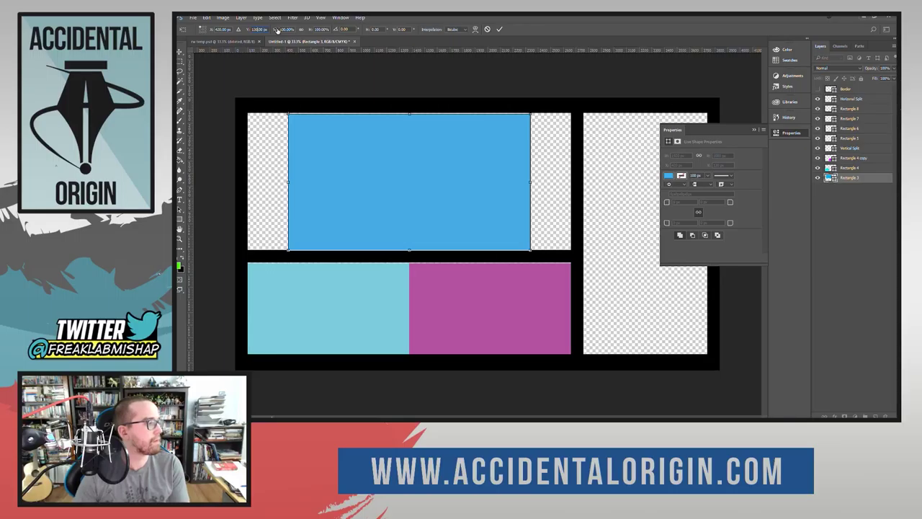
{"action": "left_click", "coordinate": [499, 30]}
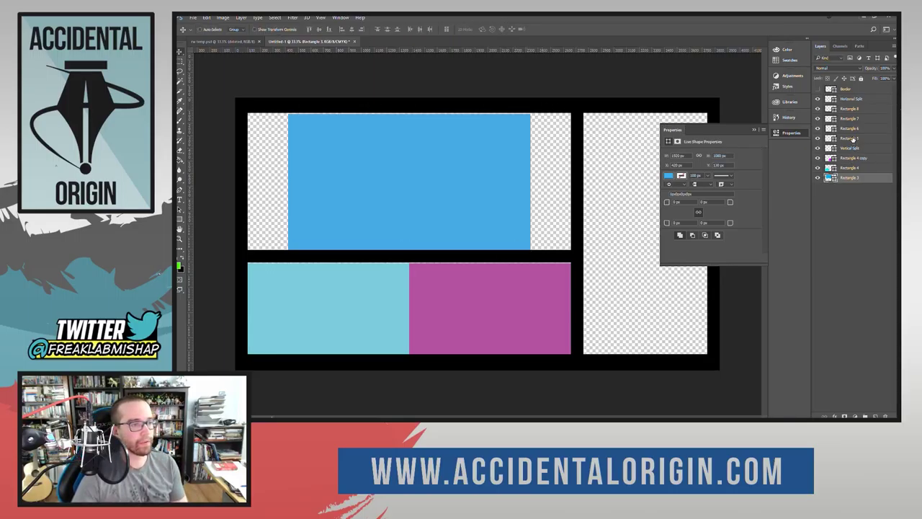
Shift the Rectangle 5 vertical border bar down by 57 px.
{"action": "left_click", "coordinate": [850, 138]}
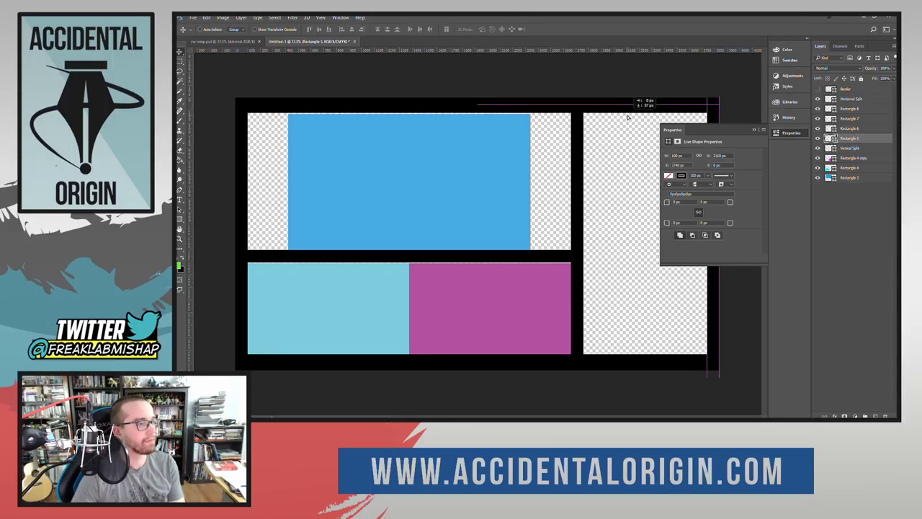
{"action": "left_click_drag", "start_coordinate": [628, 116], "coordinate": [628, 118]}
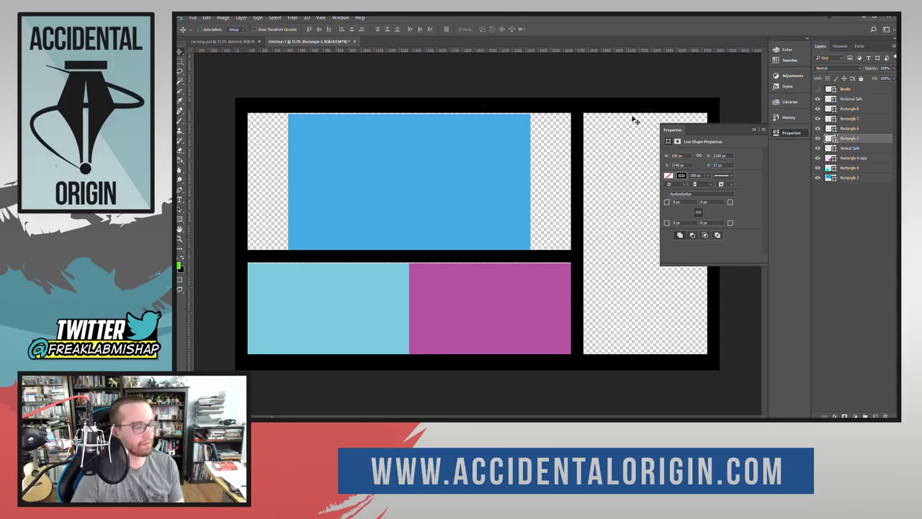
Try to shift the magenta rectangle down about 30 px after toggling the Rectangle 6 and Rectangle 7 layers.
{"action": "left_click", "coordinate": [849, 159]}
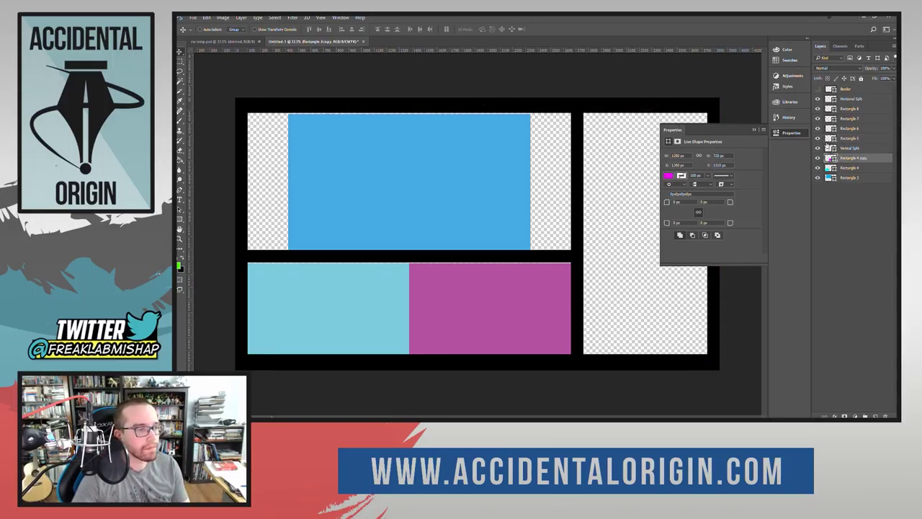
{"action": "left_click", "coordinate": [818, 129]}
{"action": "left_click", "coordinate": [818, 129]}
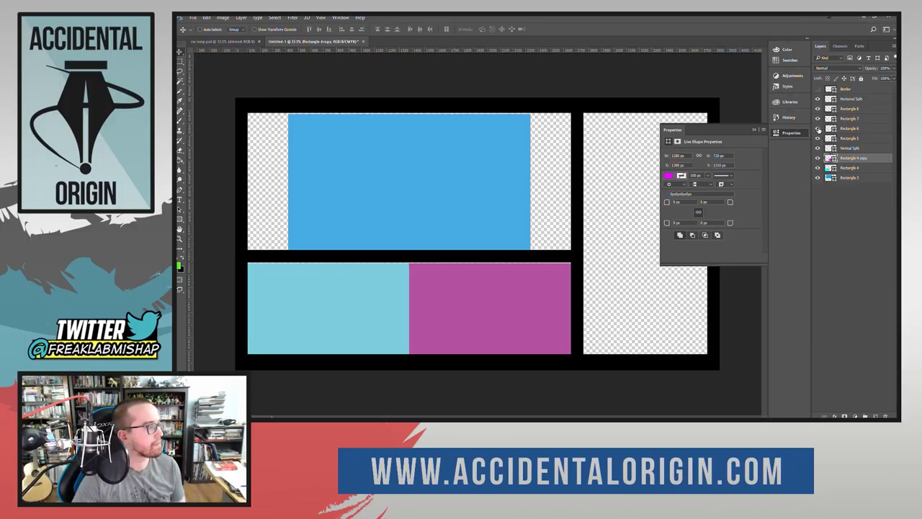
{"action": "left_click", "coordinate": [818, 119]}
{"action": "left_click", "coordinate": [818, 120]}
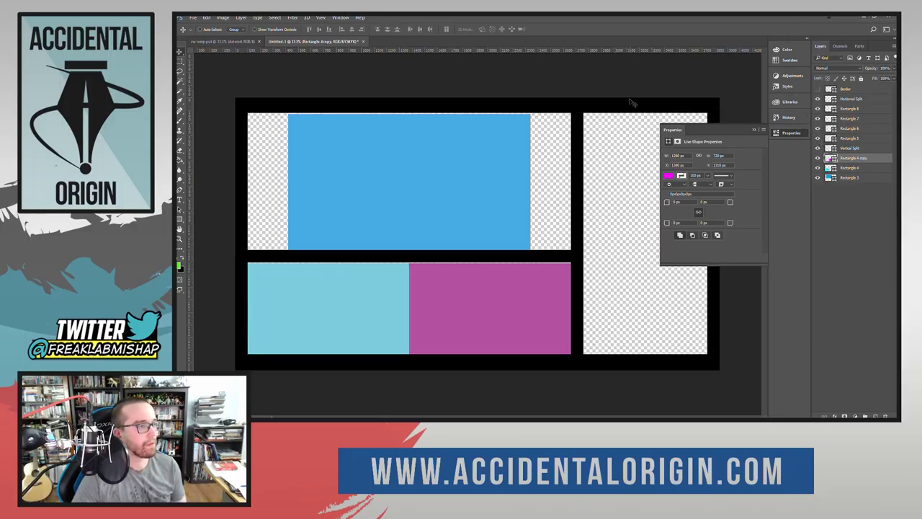
{"action": "key", "text": "Down"}
{"action": "key", "text": "Down"}
{"action": "key", "text": "Down"}
{"action": "key", "text": "Down"}
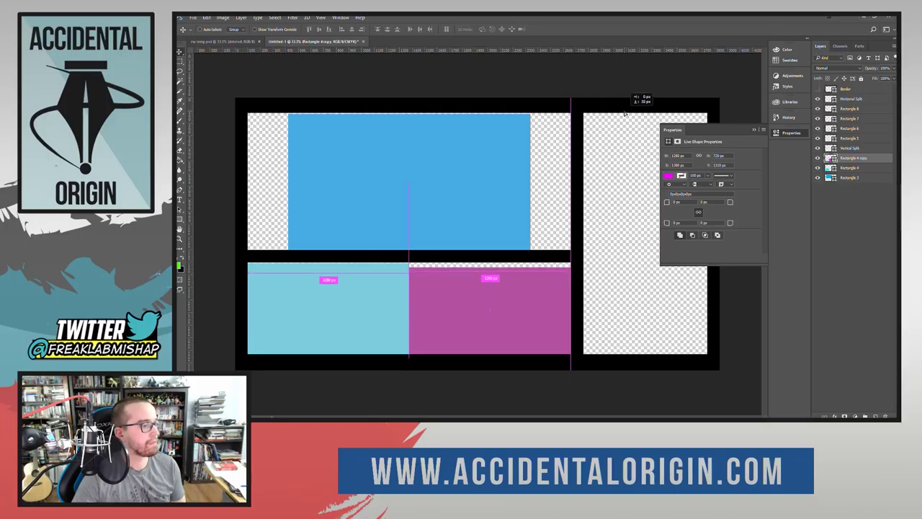
{"action": "key", "text": "Down"}
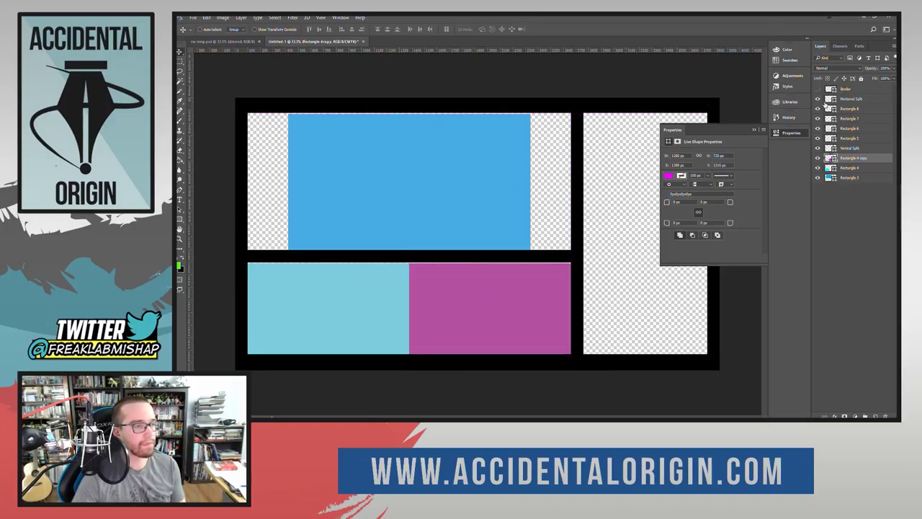
Identify the Rectangle 7 border bar by toggling layers, and set its Y position to 0 px with a free transform.
{"action": "left_click", "coordinate": [851, 110]}
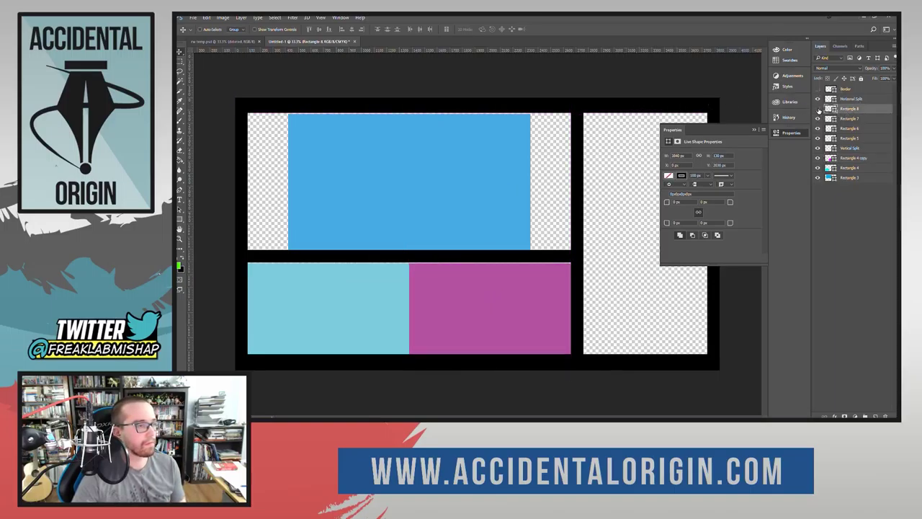
{"action": "left_click", "coordinate": [818, 108]}
{"action": "left_click", "coordinate": [818, 108]}
{"action": "left_click", "coordinate": [819, 118]}
{"action": "left_click", "coordinate": [818, 119]}
{"action": "left_click", "coordinate": [827, 118]}
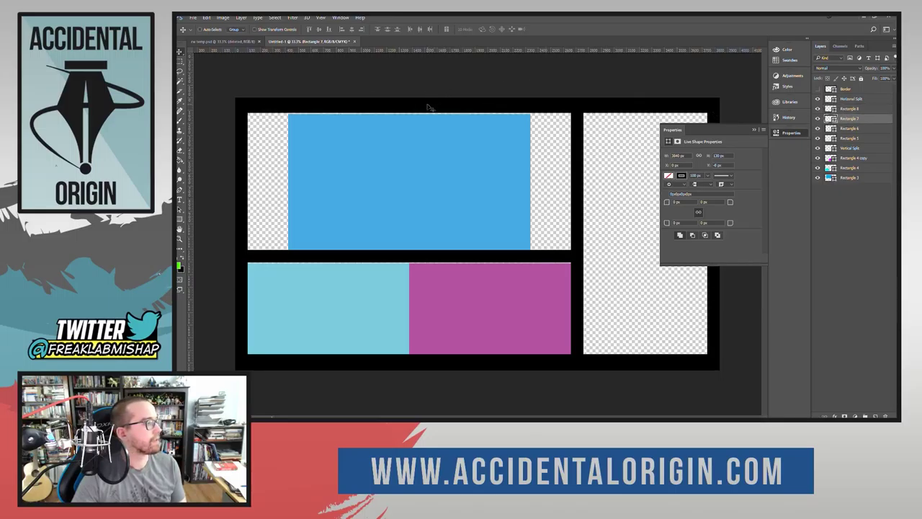
{"action": "key", "text": "ctrl+t"}
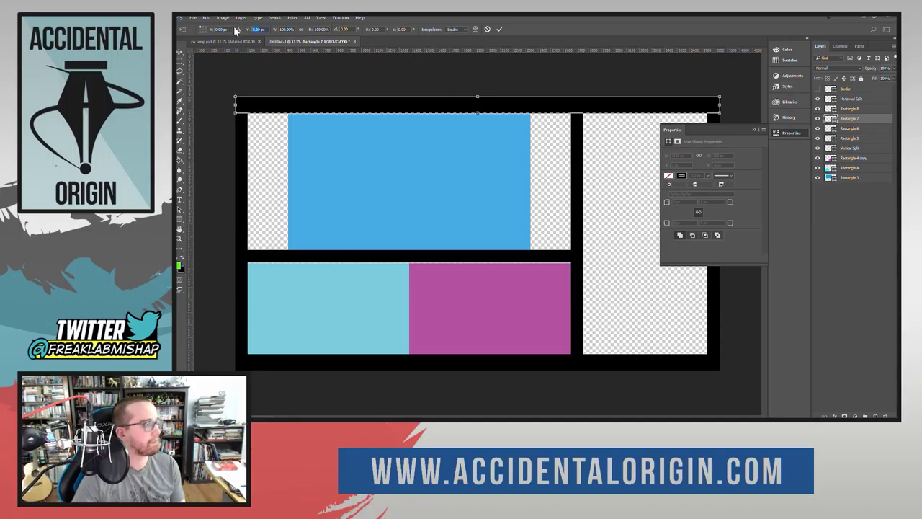
{"action": "type", "text": "3"}
{"action": "key", "text": "Return"}
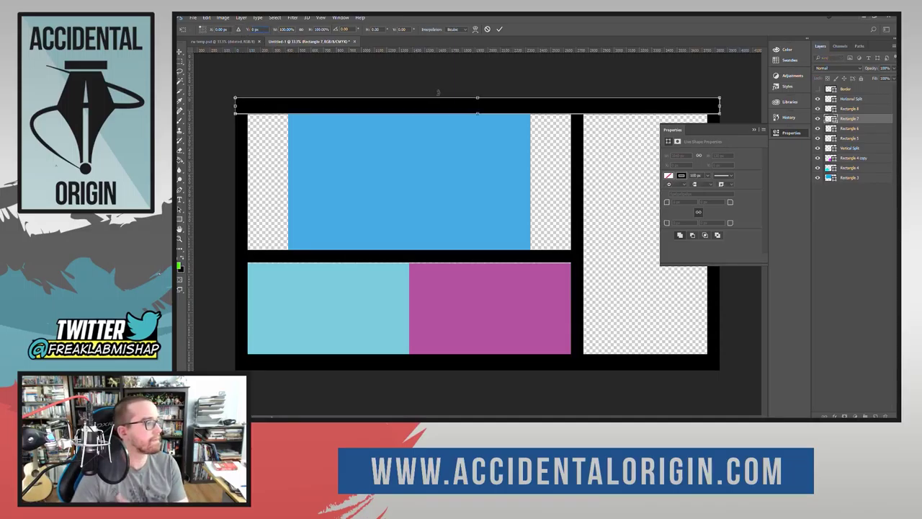
{"action": "left_click", "coordinate": [499, 29]}
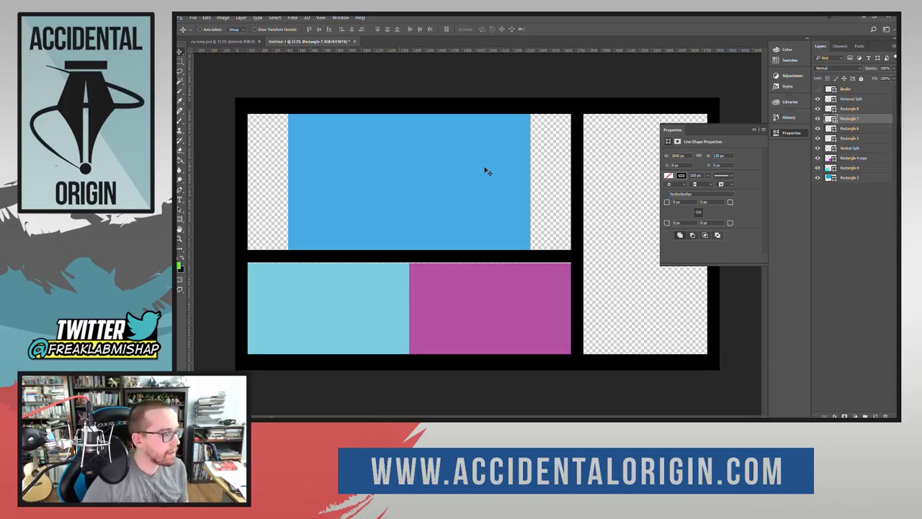
Shift the Horizontal Split bar down to a Y position of 1210 px.
{"action": "left_click", "coordinate": [848, 168]}
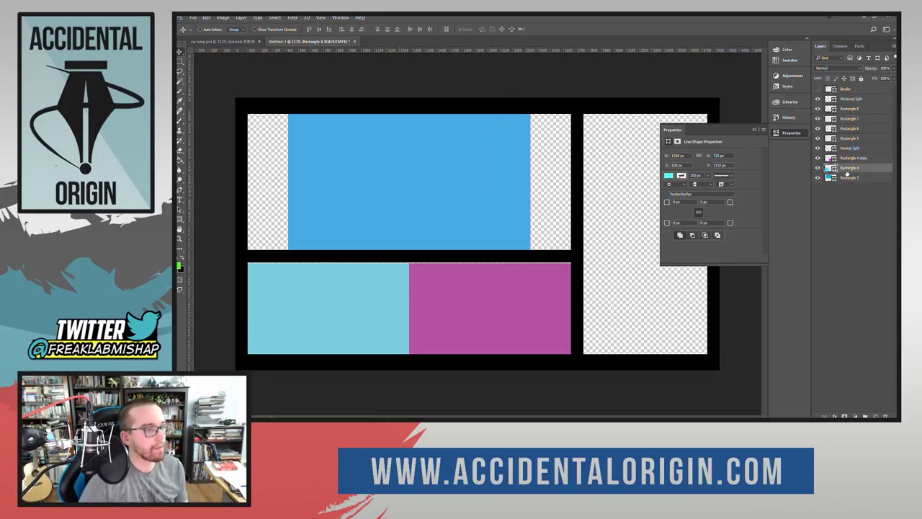
{"action": "left_click", "coordinate": [847, 178]}
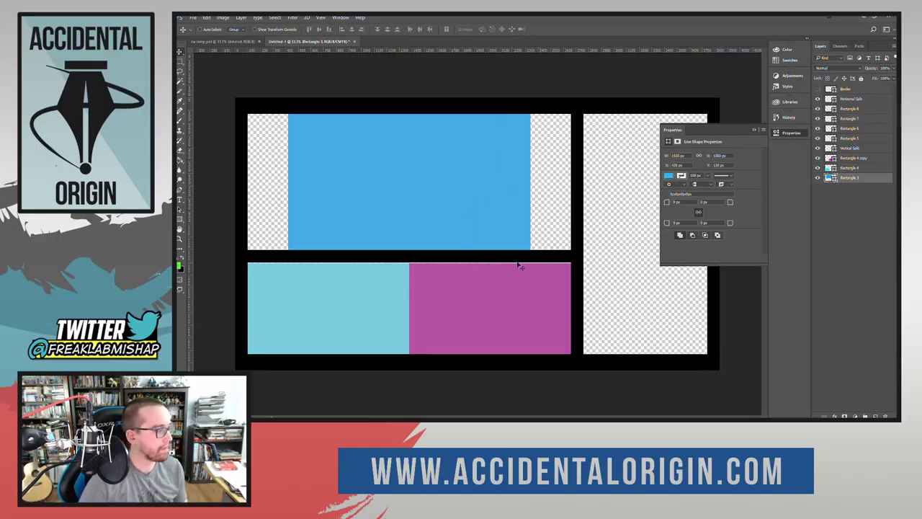
{"action": "left_click", "coordinate": [850, 148]}
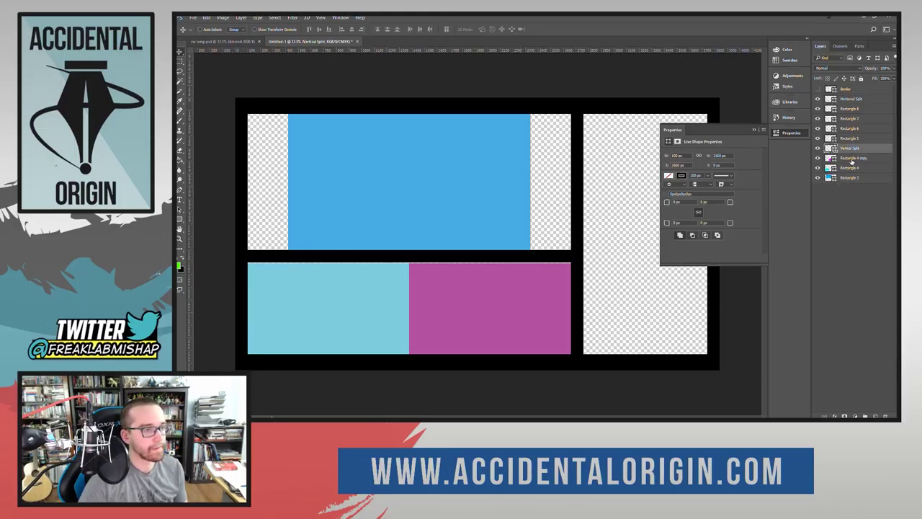
{"action": "left_click", "coordinate": [852, 99]}
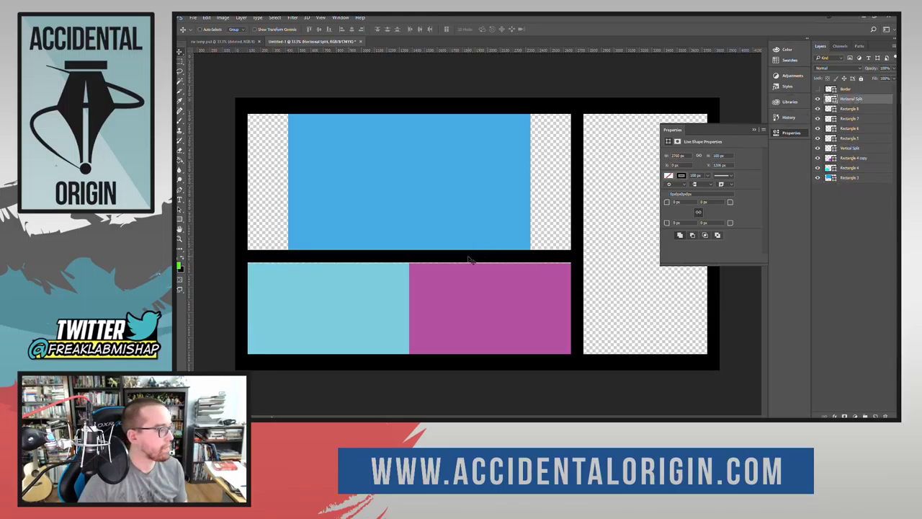
{"action": "left_click_drag", "start_coordinate": [468, 259], "coordinate": [468, 260]}
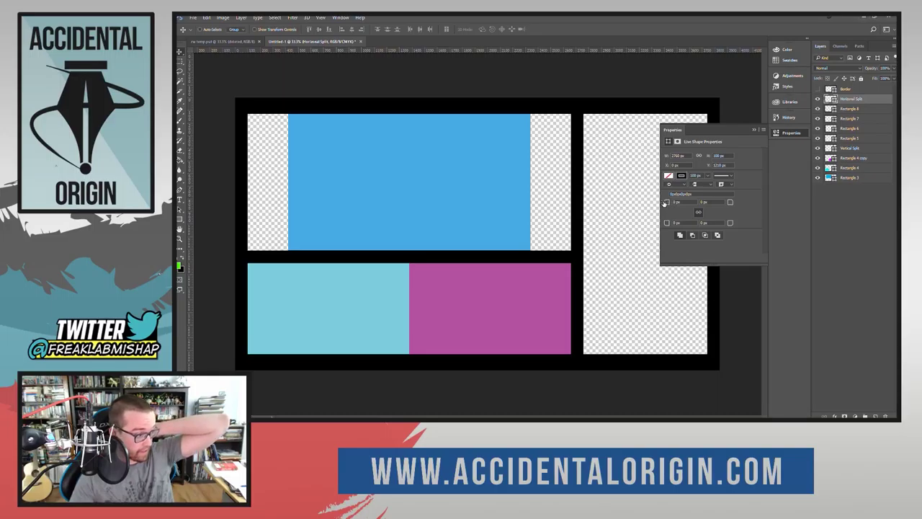
Merge the Rectangle 5 to Rectangle 8 border bars into one shape layer and rename it Border.
{"action": "left_click", "coordinate": [860, 109]}
{"action": "left_click", "coordinate": [854, 139], "text": "shift"}
{"action": "right_click", "coordinate": [853, 139]}
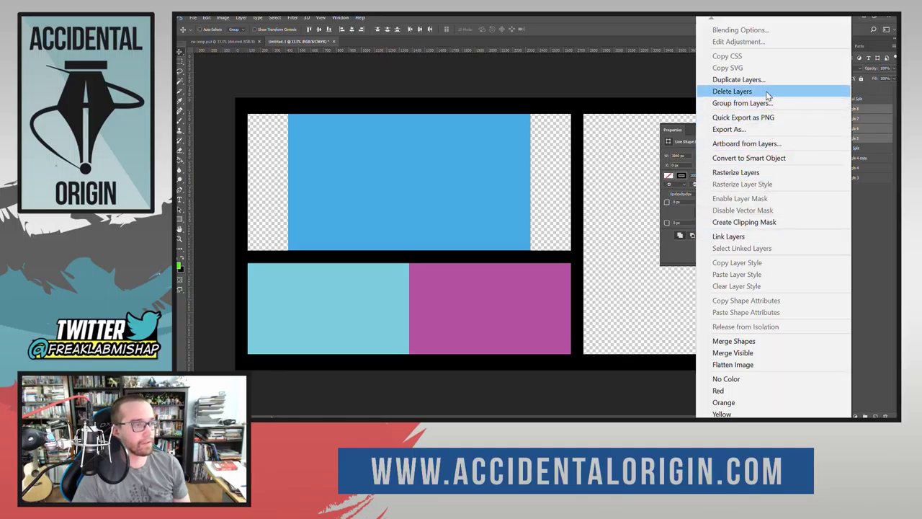
{"action": "left_click", "coordinate": [746, 174]}
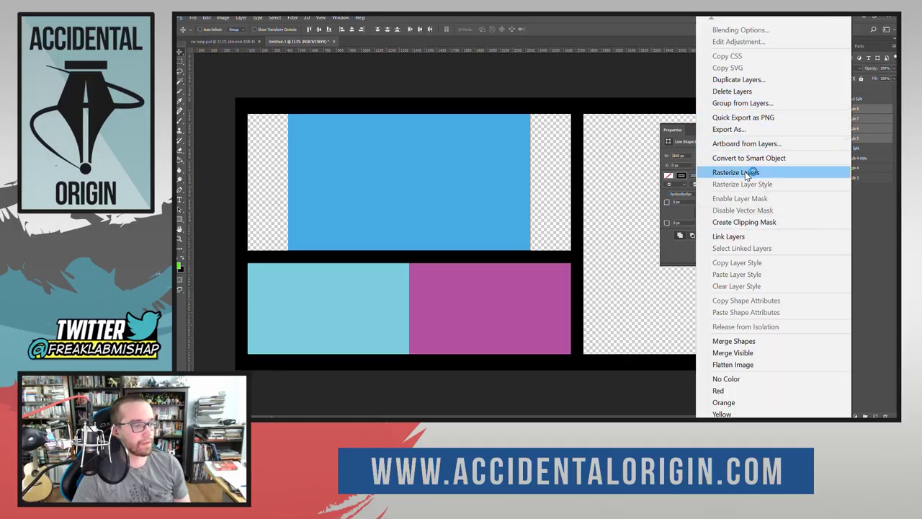
{"action": "left_click", "coordinate": [764, 342]}
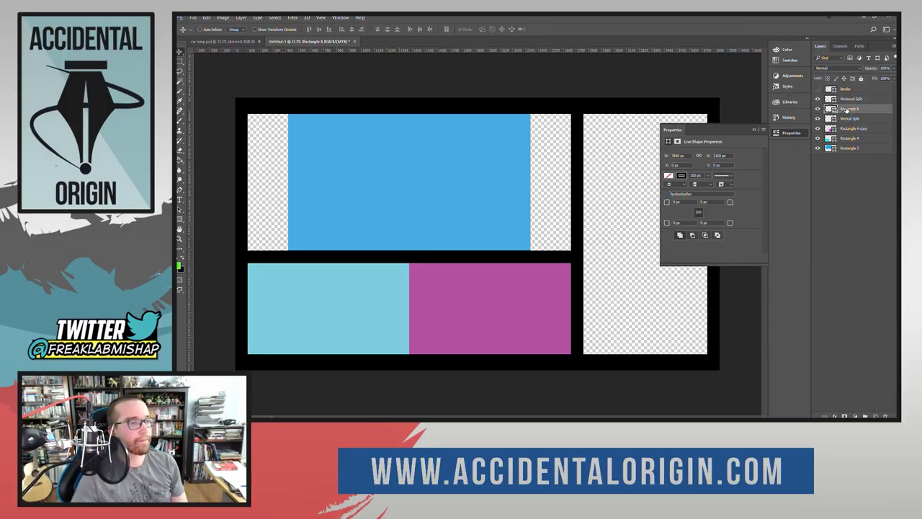
{"action": "type", "text": "Bo"}
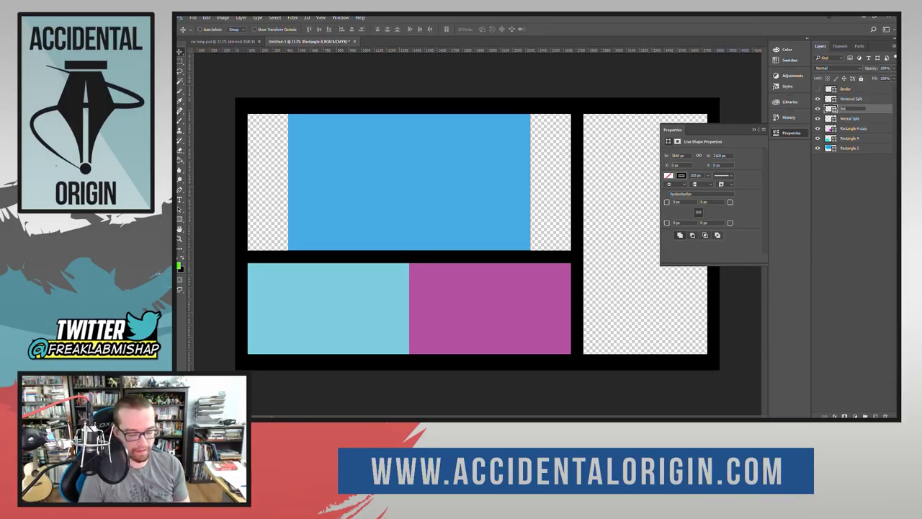
{"action": "type", "text": "rder"}
{"action": "key", "text": "Return"}
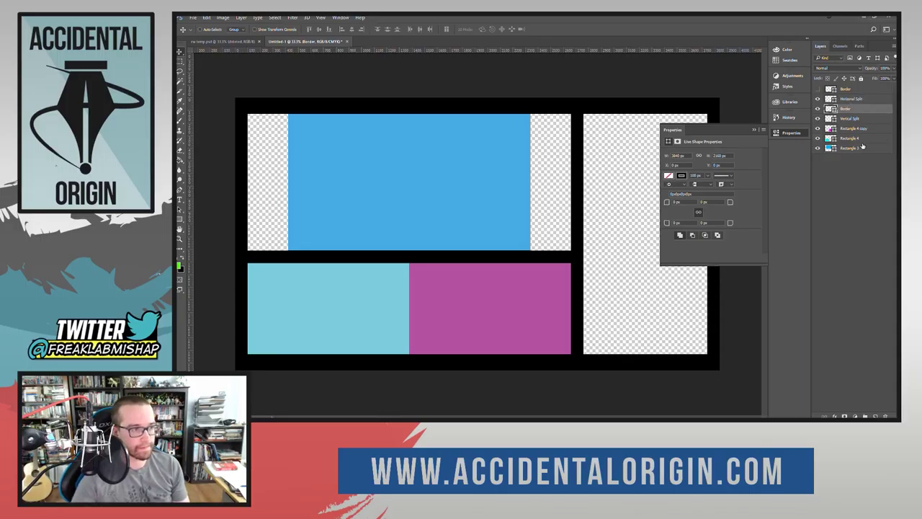
Delete the old hidden Border layer and check the merged Border by toggling its visibility.
{"action": "left_click_drag", "start_coordinate": [866, 91], "coordinate": [865, 97]}
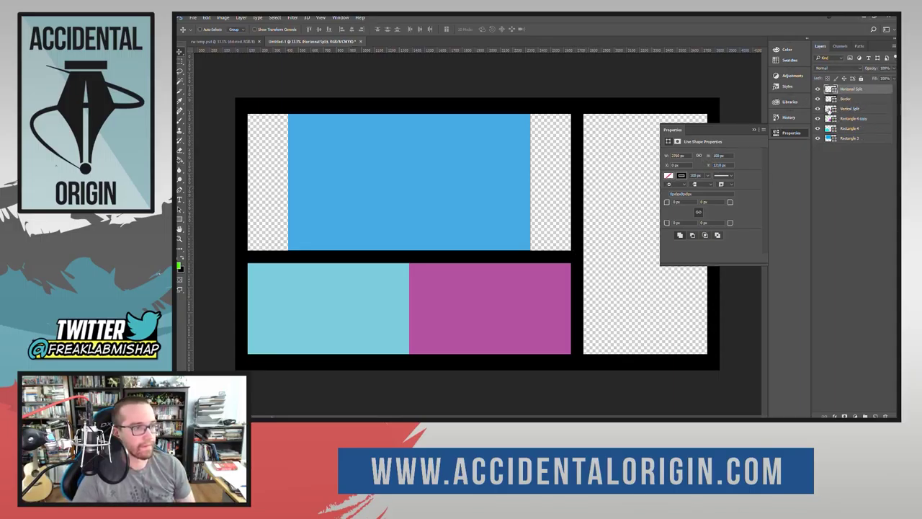
{"action": "left_click", "coordinate": [818, 100]}
{"action": "left_click", "coordinate": [818, 99]}
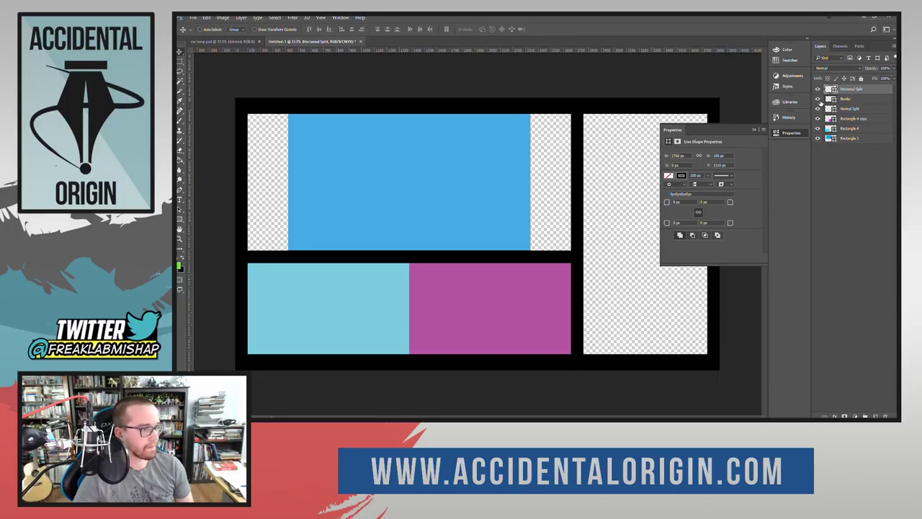
{"action": "left_click", "coordinate": [819, 100]}
{"action": "left_click", "coordinate": [818, 99]}
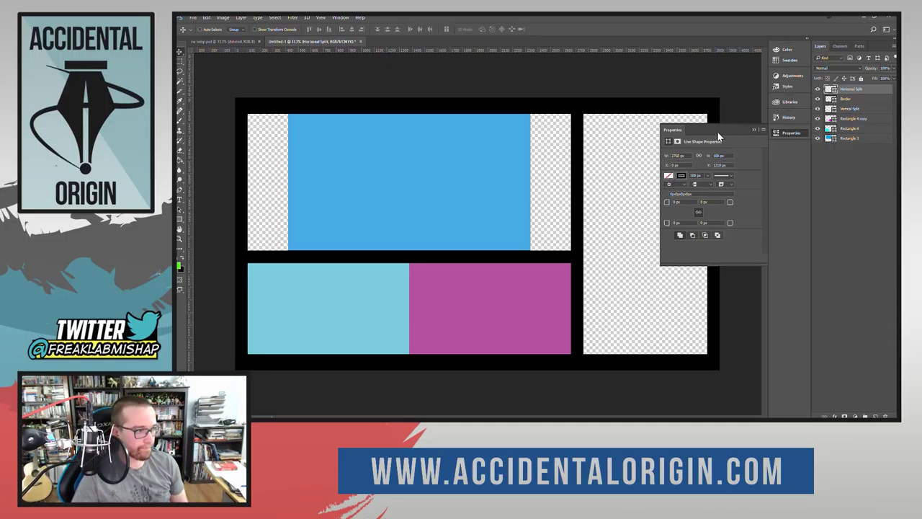
Collapse the Layers, Channels and Paths group into the icon dock below Properties and extend the opened Layers panel's height.
{"action": "mouse_move", "coordinate": [717, 132]}
{"action": "left_mouse_down"}
{"action": "mouse_move", "coordinate": [717, 101]}
{"action": "mouse_move", "coordinate": [719, 132]}
{"action": "left_mouse_up"}
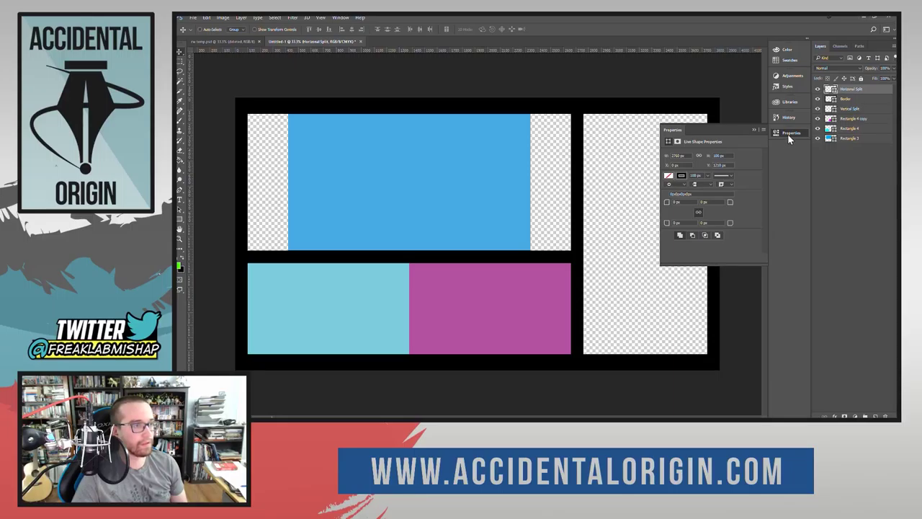
{"action": "left_click", "coordinate": [786, 137]}
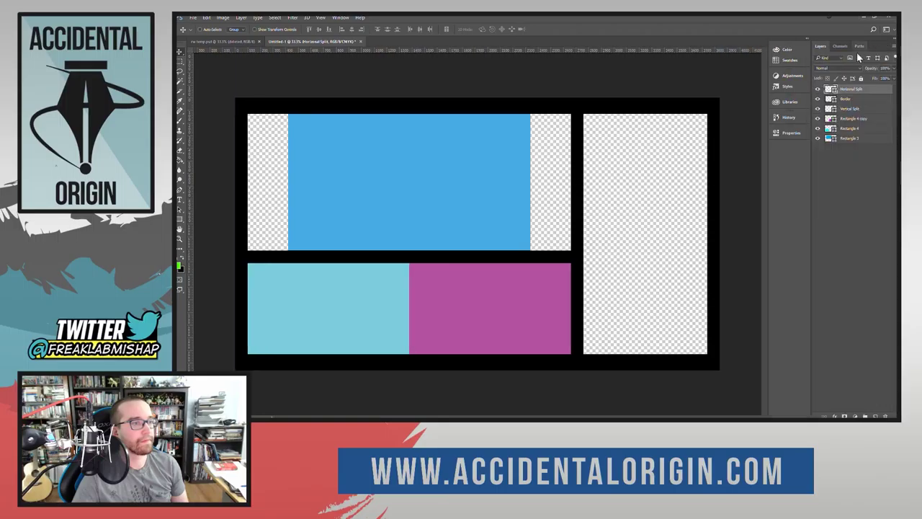
{"action": "left_click", "coordinate": [894, 42]}
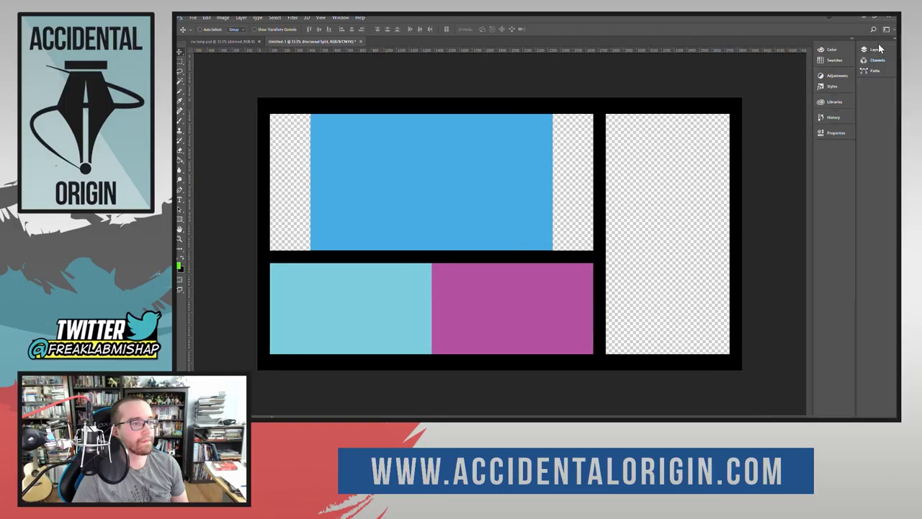
{"action": "left_click_drag", "start_coordinate": [879, 49], "coordinate": [843, 148]}
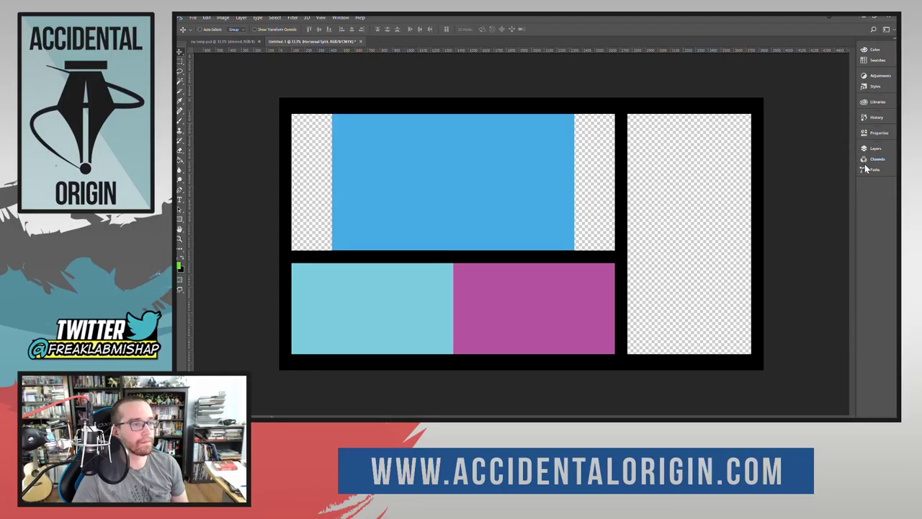
{"action": "left_click", "coordinate": [880, 149]}
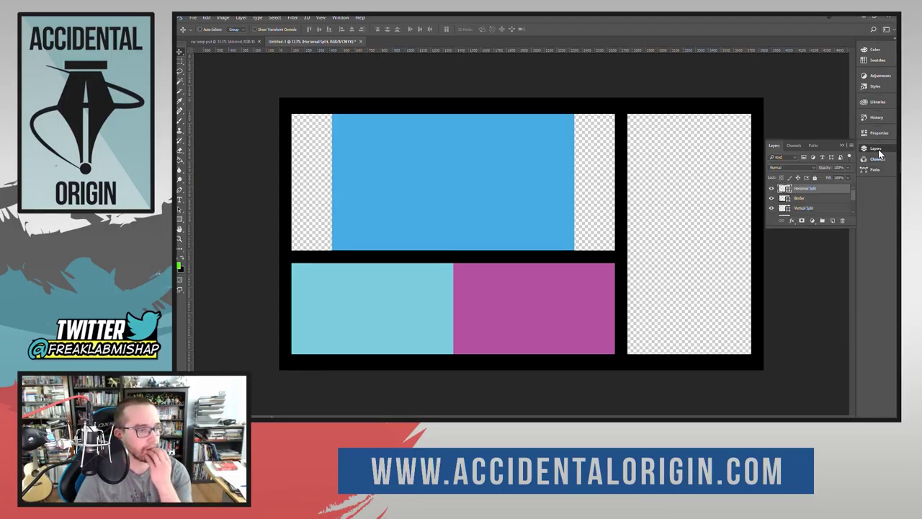
{"action": "left_click_drag", "start_coordinate": [811, 249], "coordinate": [817, 412]}
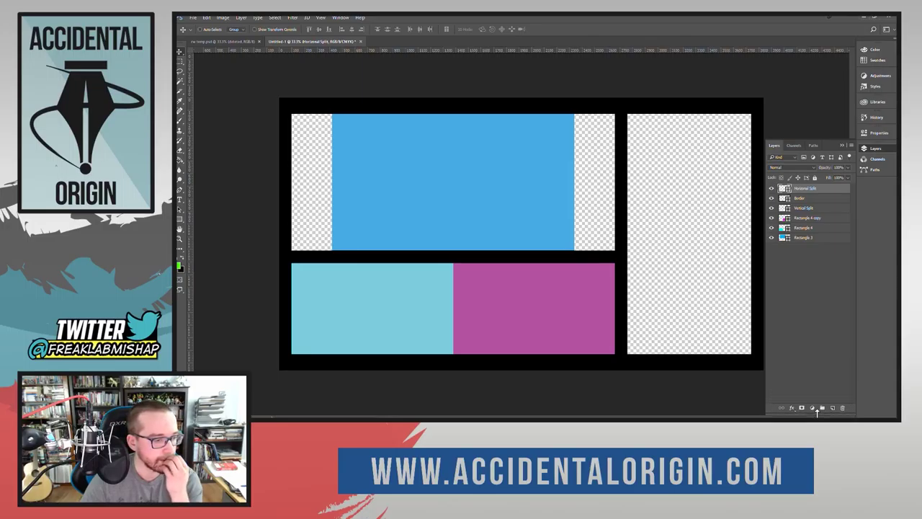
{"action": "right_click", "coordinate": [876, 151]}
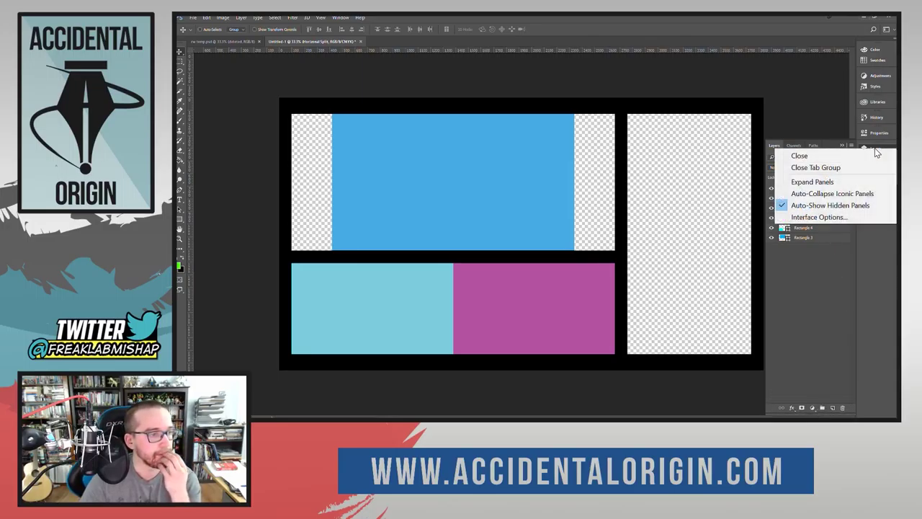
{"action": "left_click", "coordinate": [875, 148]}
{"action": "left_click", "coordinate": [874, 149]}
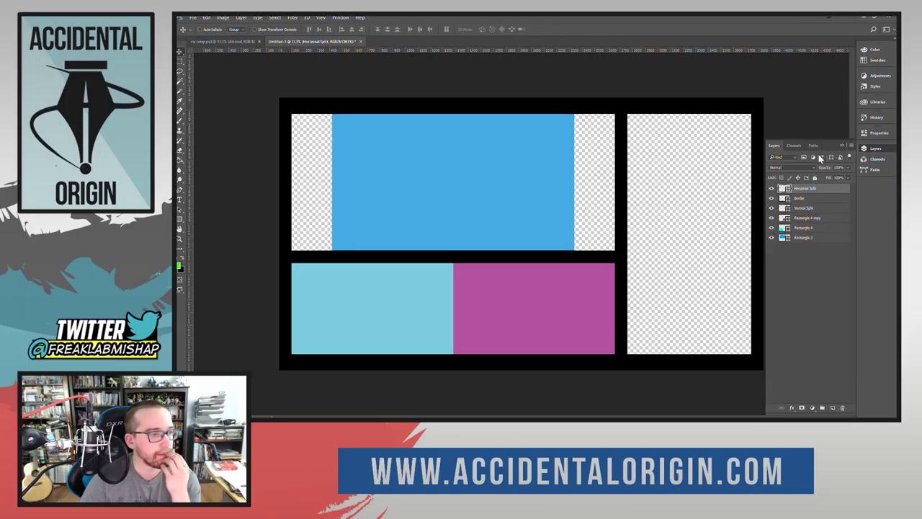
{"action": "left_click", "coordinate": [850, 146]}
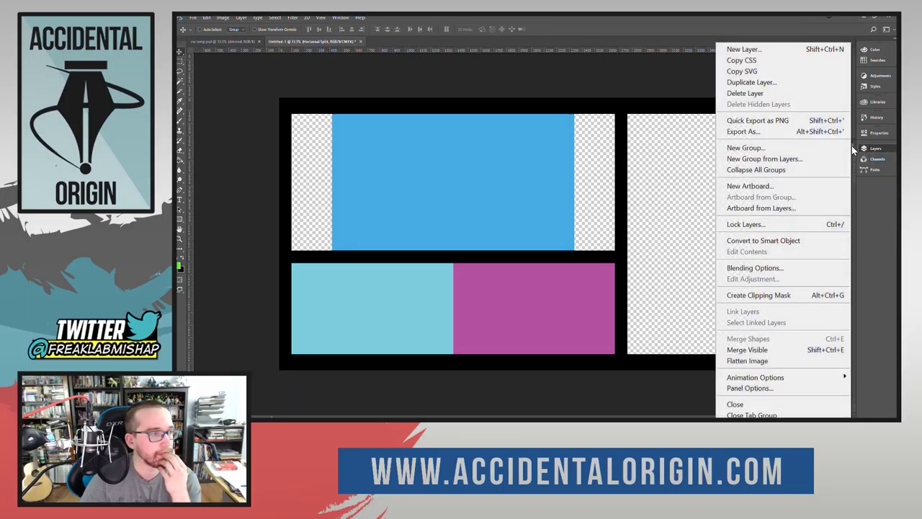
{"action": "left_click", "coordinate": [852, 147]}
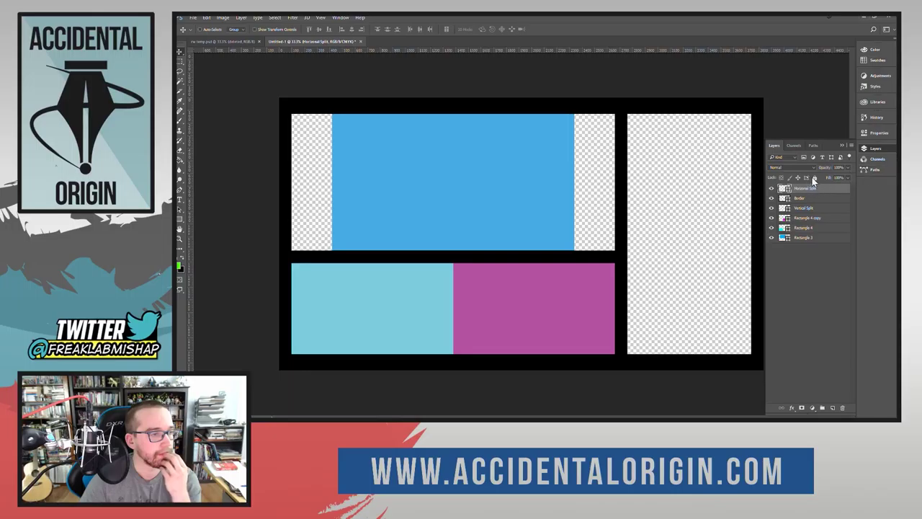
{"action": "left_click", "coordinate": [799, 146]}
{"action": "left_click", "coordinate": [811, 146]}
{"action": "left_click", "coordinate": [775, 146]}
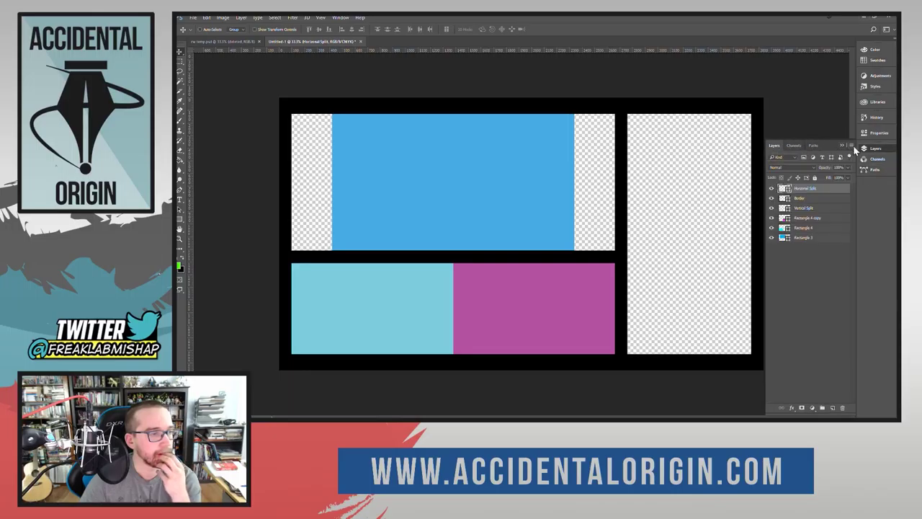
{"action": "left_click", "coordinate": [875, 135]}
{"action": "left_click", "coordinate": [875, 148]}
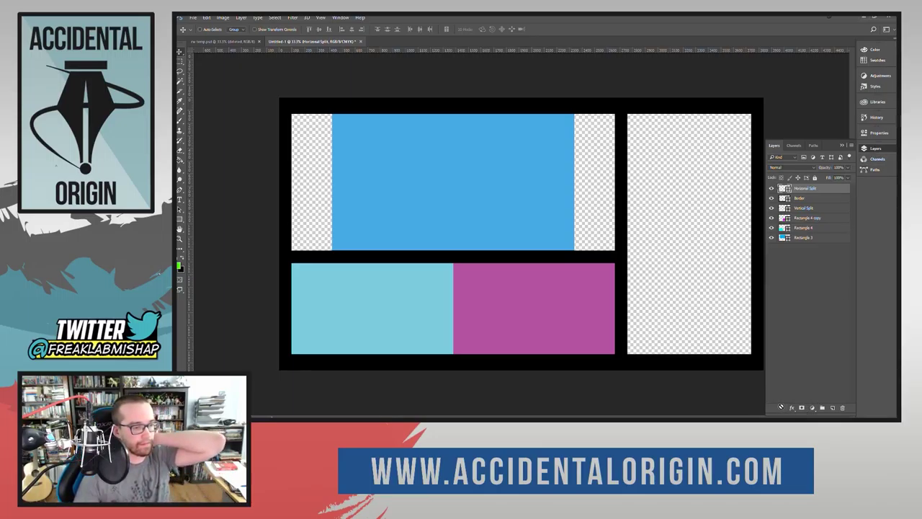
Dock the Layers, Channels and Paths group as its own expanded column beside the icon dock.
{"action": "left_click_drag", "start_coordinate": [825, 149], "coordinate": [850, 144]}
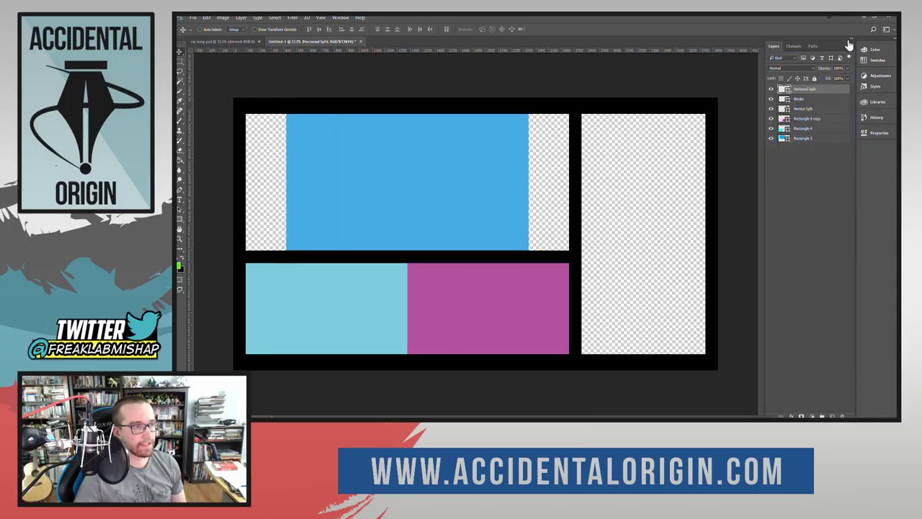
{"action": "left_click", "coordinate": [873, 135]}
{"action": "left_click", "coordinate": [875, 133]}
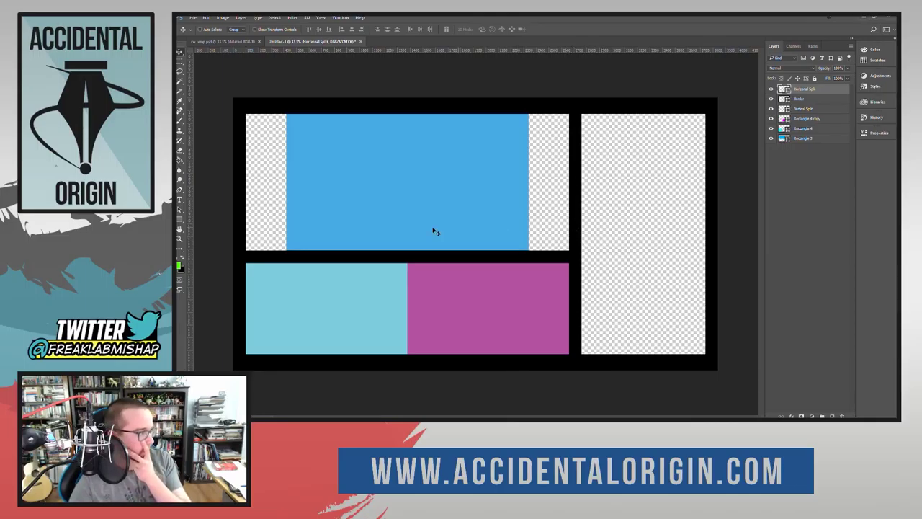
Add a new layer above Horizontal Split, try a Paint Bucket fill beside the blue rectangle, and undo the fill.
{"action": "key", "text": "g"}
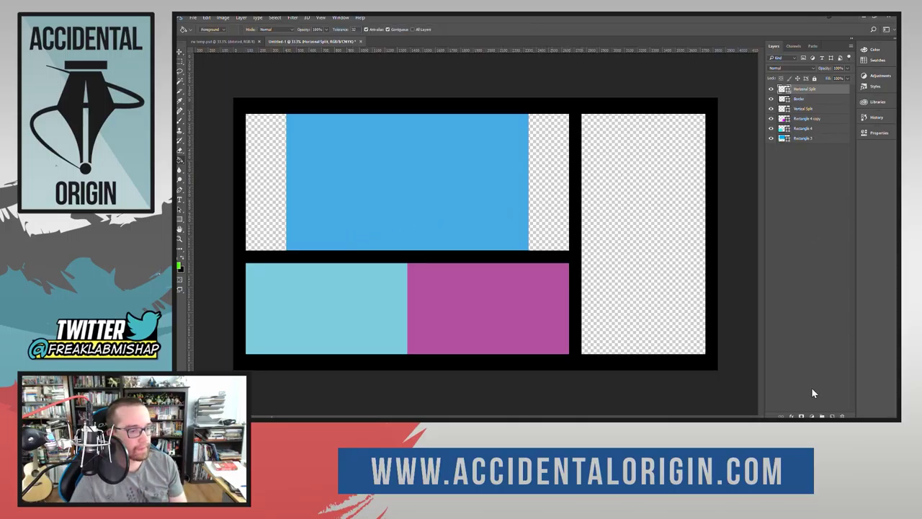
{"action": "left_click", "coordinate": [832, 416]}
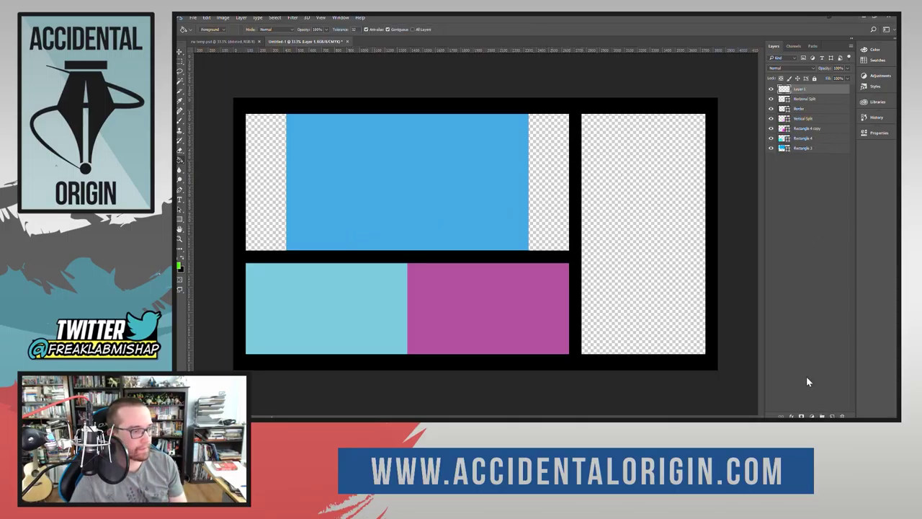
{"action": "left_click", "coordinate": [552, 204]}
{"action": "key", "text": "ctrl+z"}
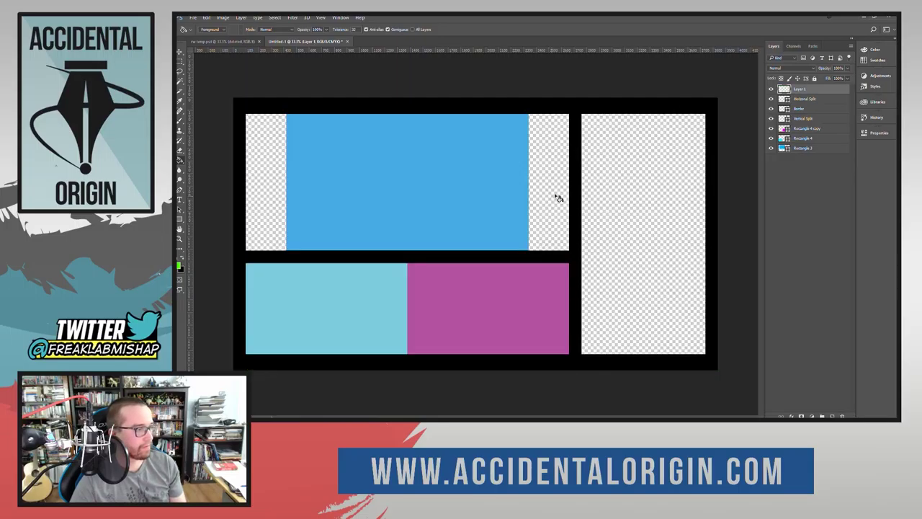
Select the transparent strip between the blue rectangle and the vertical split bar, and fill it with black on Layer 1.
{"action": "left_click", "coordinate": [180, 61]}
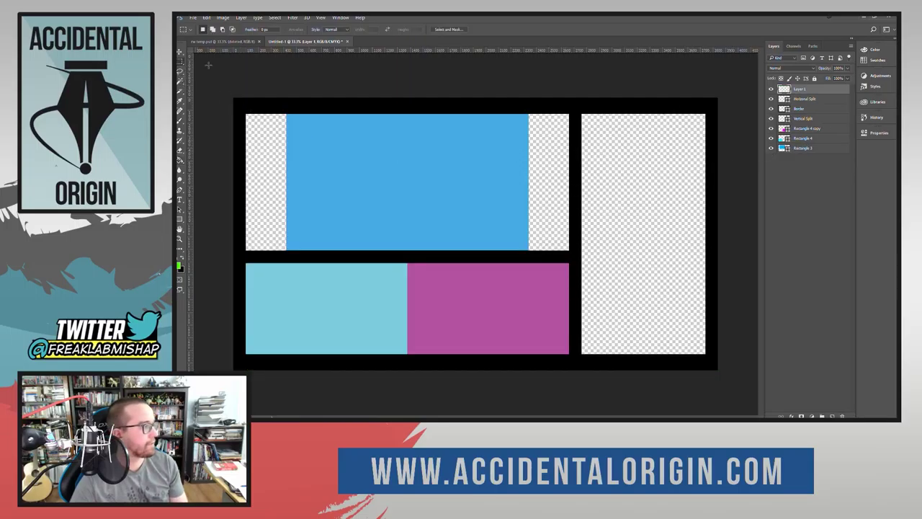
{"action": "left_click_drag", "start_coordinate": [524, 103], "coordinate": [577, 256]}
{"action": "key", "text": "g"}
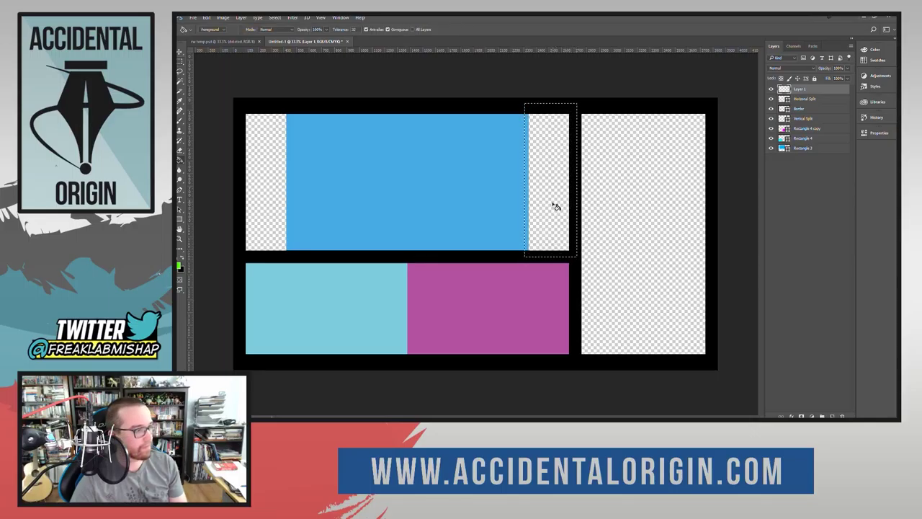
{"action": "left_click", "coordinate": [555, 207]}
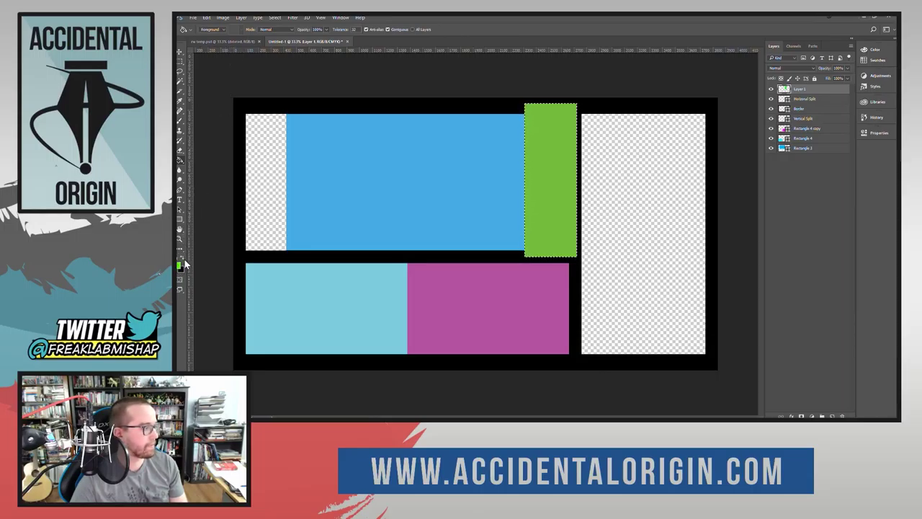
{"action": "key", "text": "ctrl+BackSpace"}
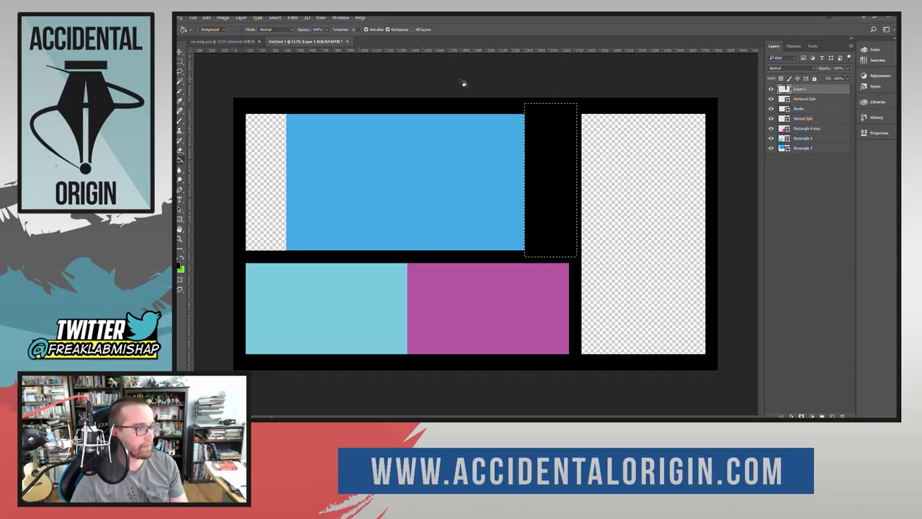
Select the transparent strip between the outer border's left edge and the blue rectangle, and fill it with black.
{"action": "left_click", "coordinate": [180, 53]}
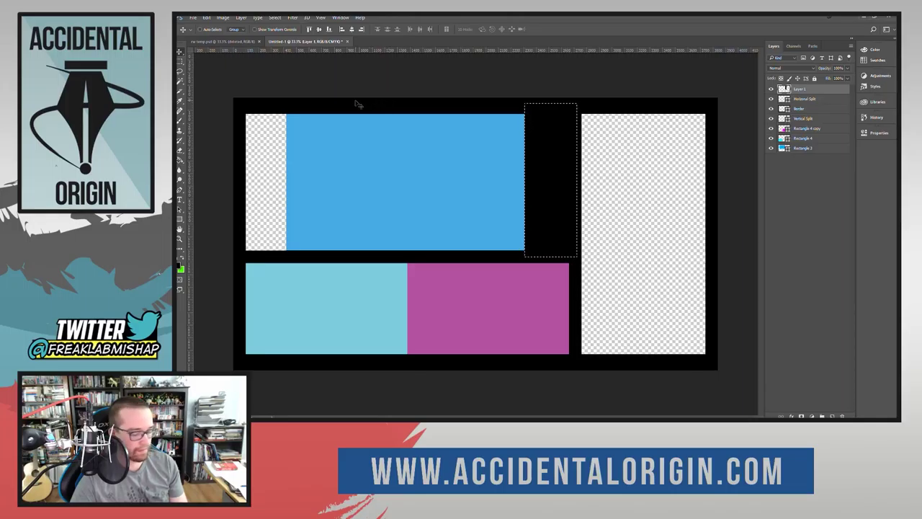
{"action": "left_click", "coordinate": [180, 62]}
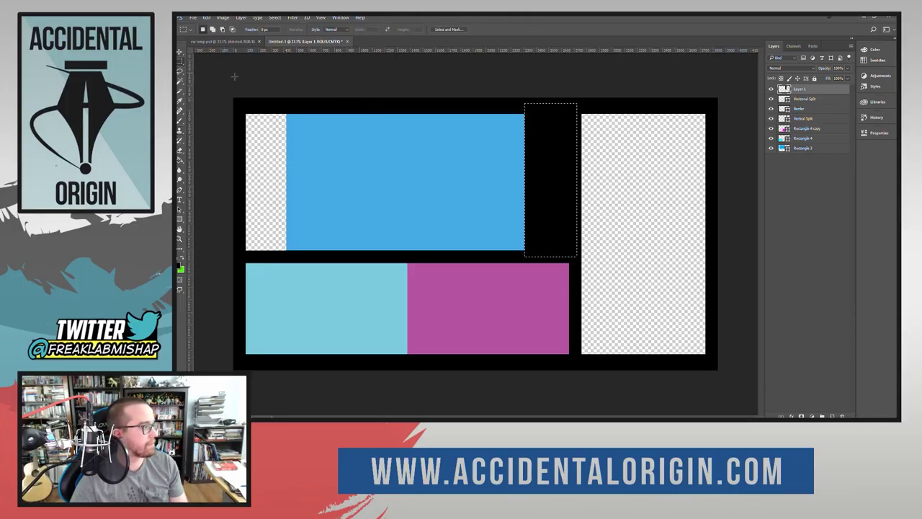
{"action": "left_click_drag", "start_coordinate": [242, 105], "coordinate": [293, 256]}
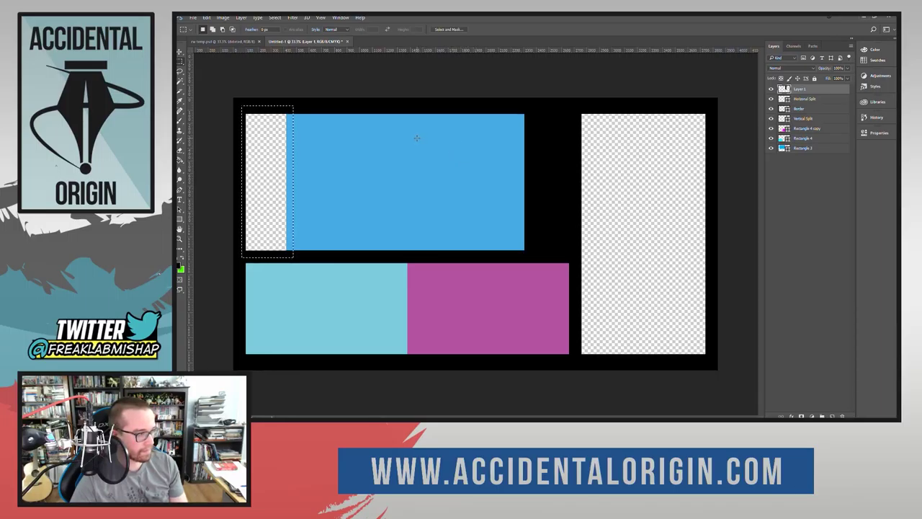
{"action": "key", "text": "g"}
{"action": "left_click", "coordinate": [265, 137]}
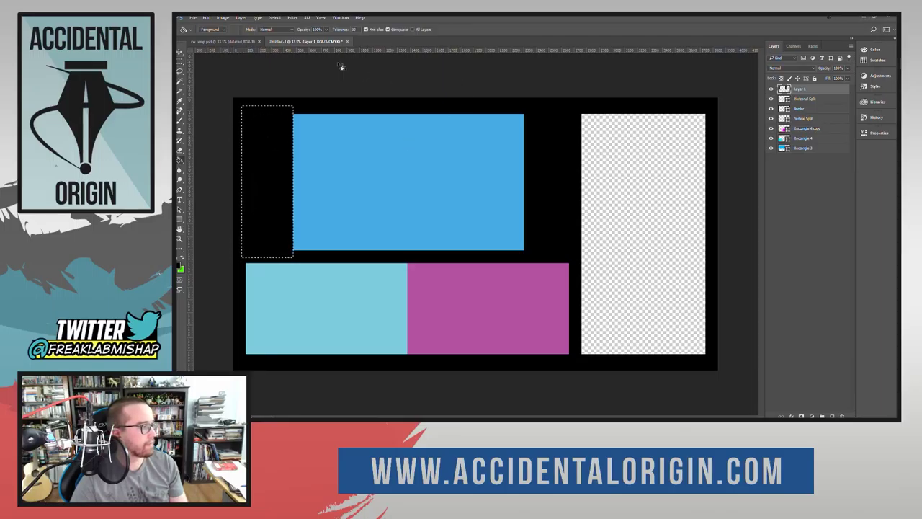
Move Layer 1 to the bottom of the layer stack, below Rectangle 3, and clear the selection.
{"action": "left_click", "coordinate": [180, 53]}
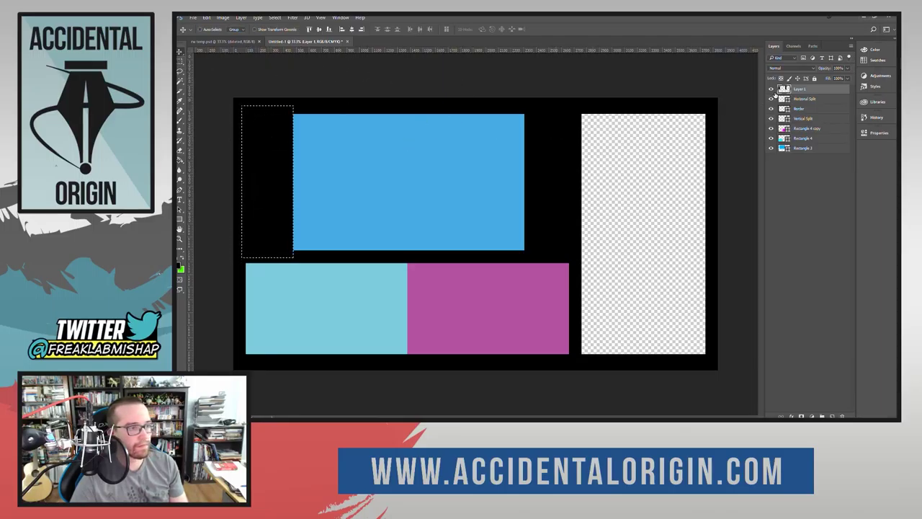
{"action": "left_click_drag", "start_coordinate": [814, 90], "coordinate": [807, 154]}
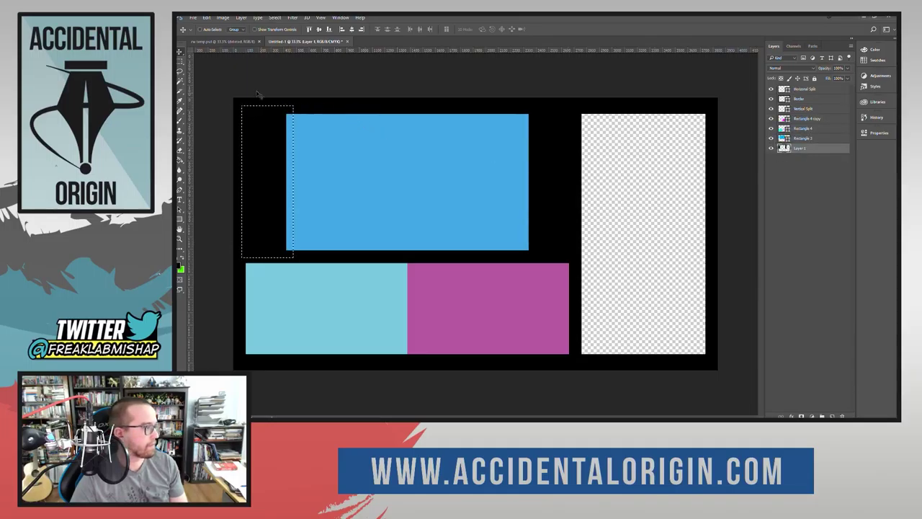
{"action": "key", "text": "m"}
{"action": "key", "text": "ctrl+d"}
{"action": "left_click", "coordinate": [180, 52]}
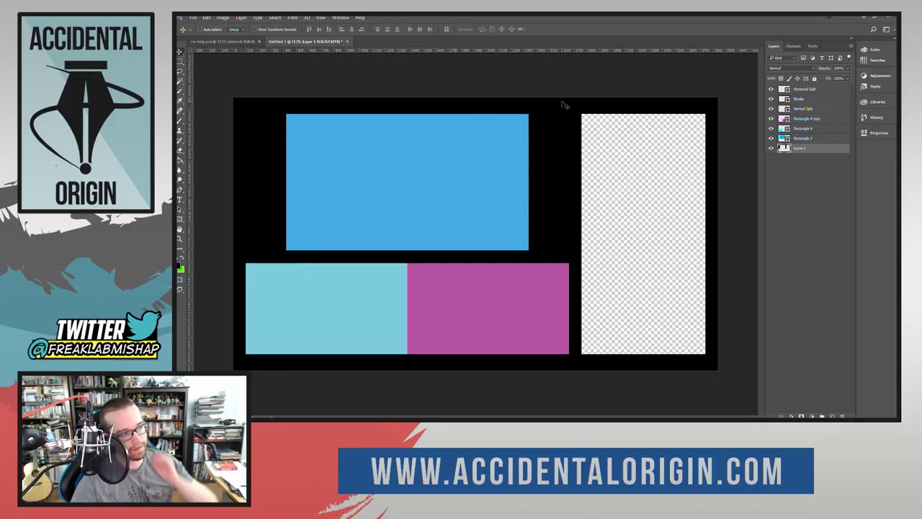
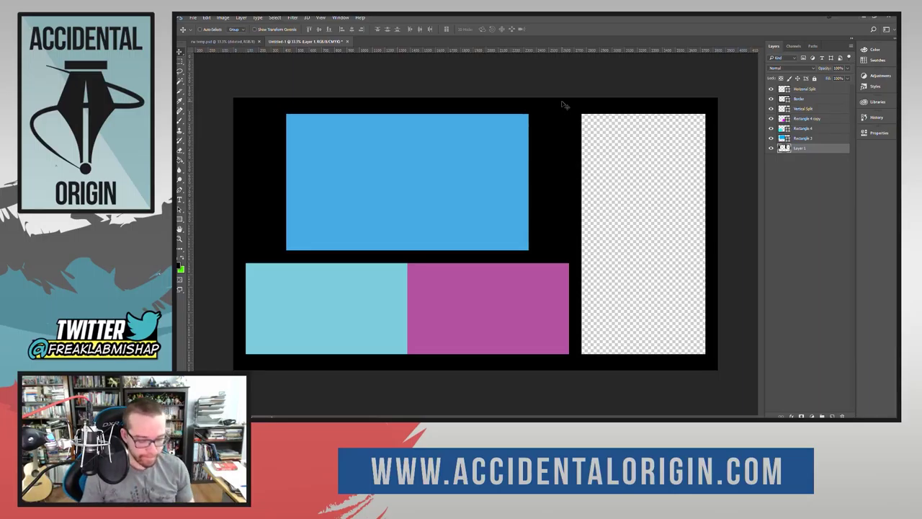
Create a rectangle shape 1280 px wide and 100 px high near the right-hand transparent panel.
{"action": "key", "text": "u"}
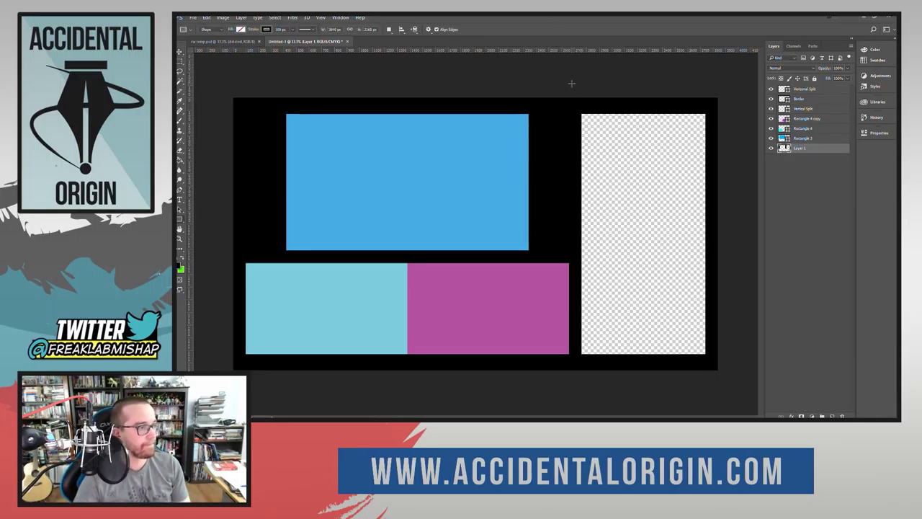
{"action": "left_click", "coordinate": [574, 90]}
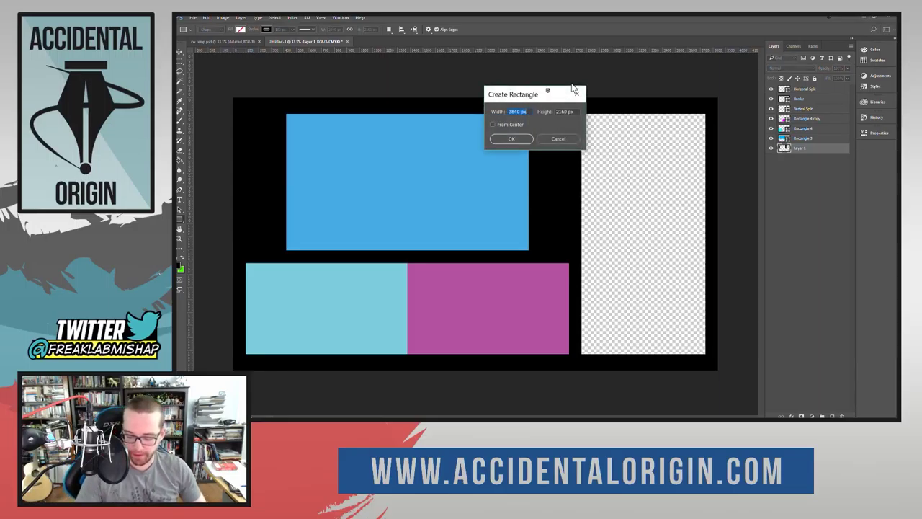
{"action": "type", "text": "1280"}
{"action": "key", "text": "Tab"}
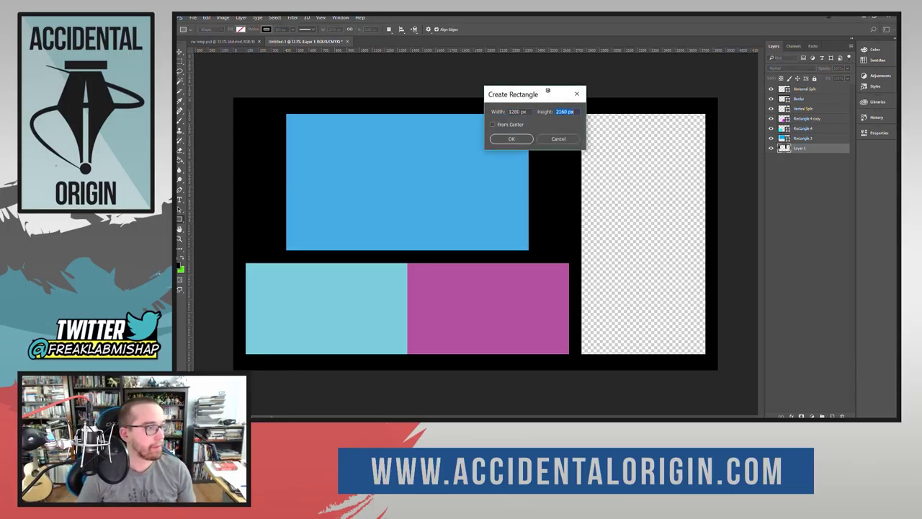
{"action": "type", "text": "100"}
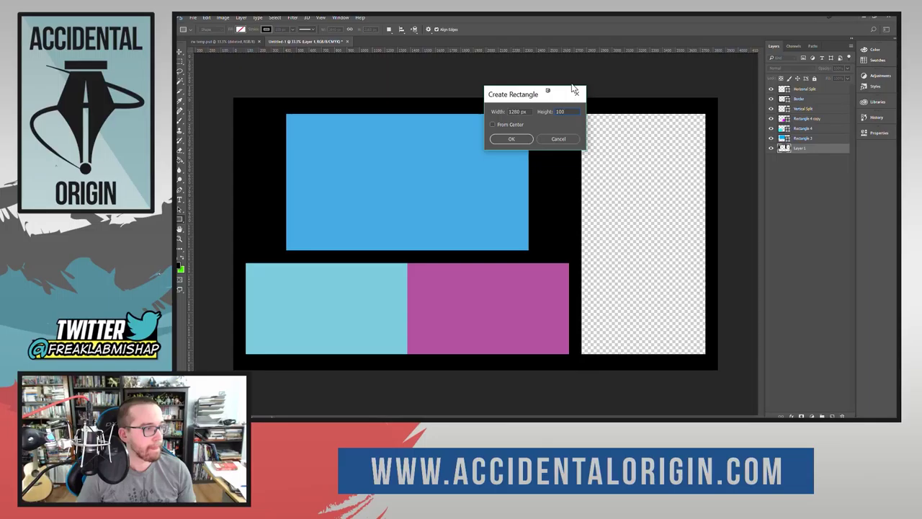
{"action": "key", "text": "Return"}
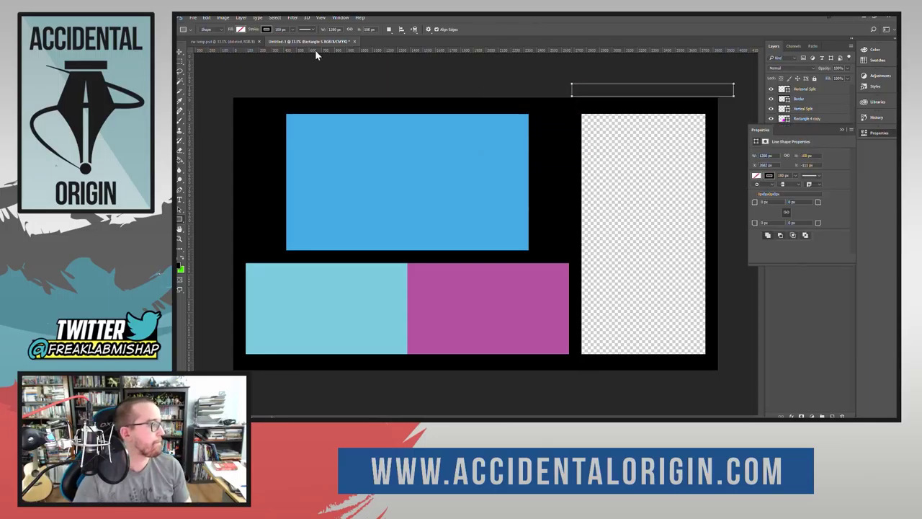
Move the new black bar down across the right-hand transparent panel to split it horizontally, and collapse the shape properties.
{"action": "left_click", "coordinate": [180, 52]}
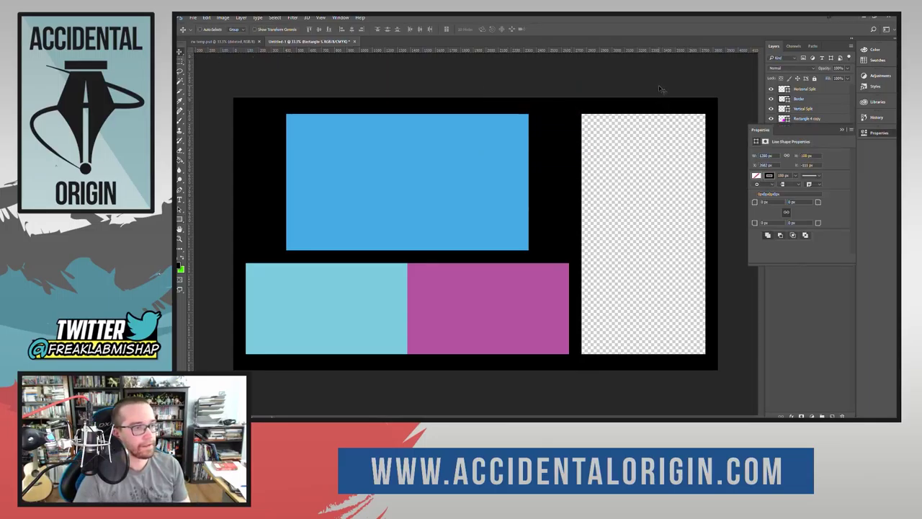
{"action": "left_click_drag", "start_coordinate": [662, 88], "coordinate": [655, 173]}
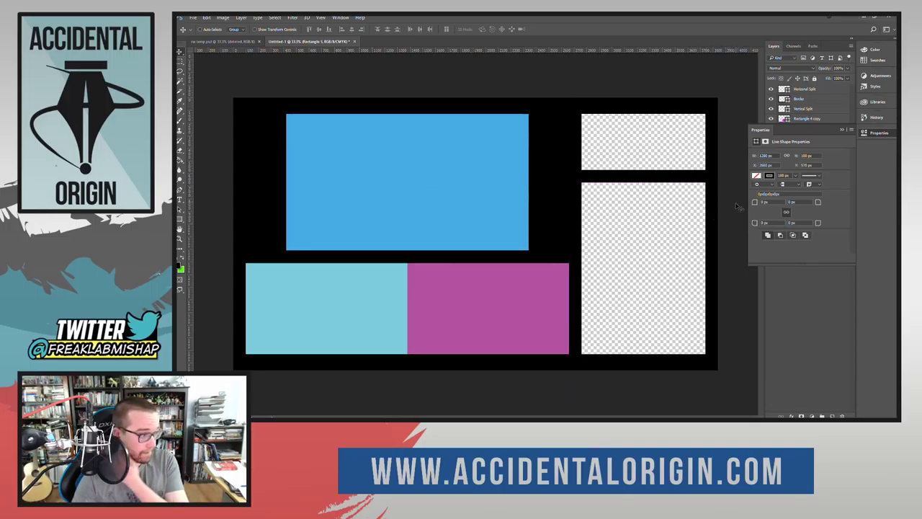
{"action": "left_click", "coordinate": [864, 134]}
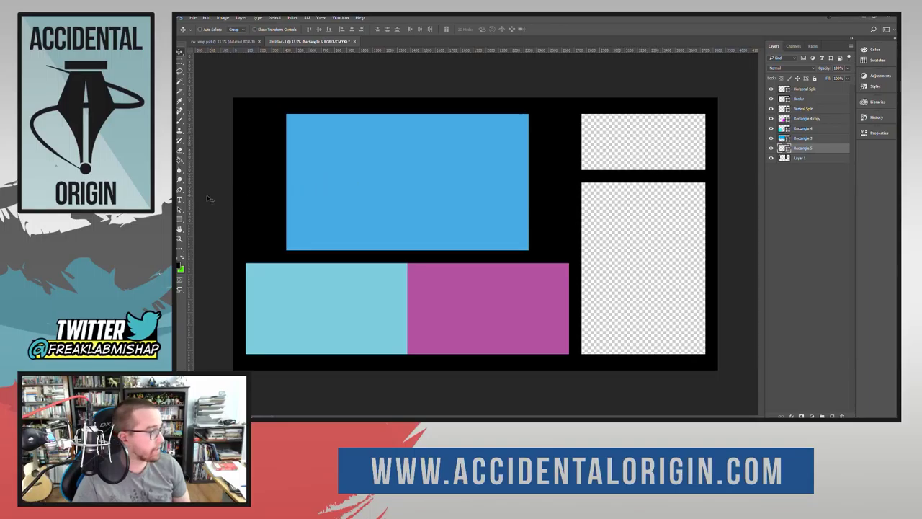
{"action": "left_click", "coordinate": [181, 201]}
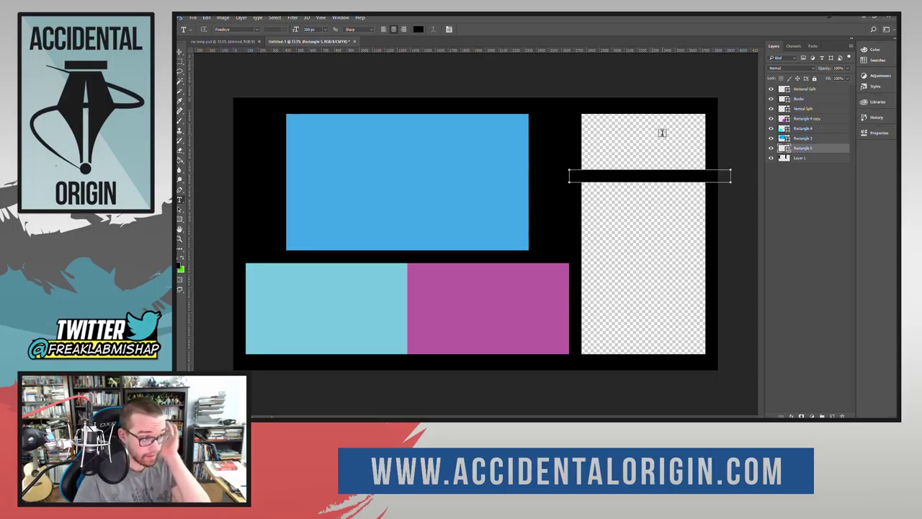
{"action": "right_click", "coordinate": [683, 74]}
{"action": "left_click", "coordinate": [670, 68]}
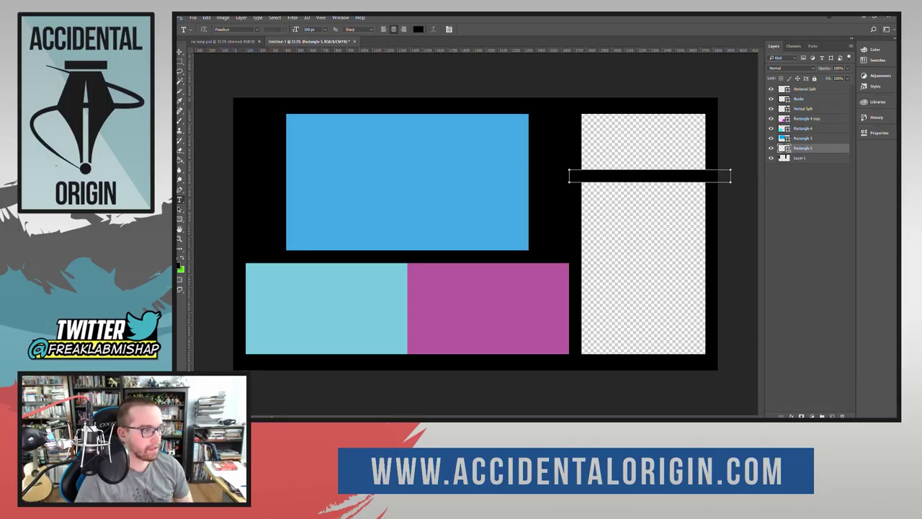
Move the black bar across the right-hand panel down by 50 px.
{"action": "key", "text": "v"}
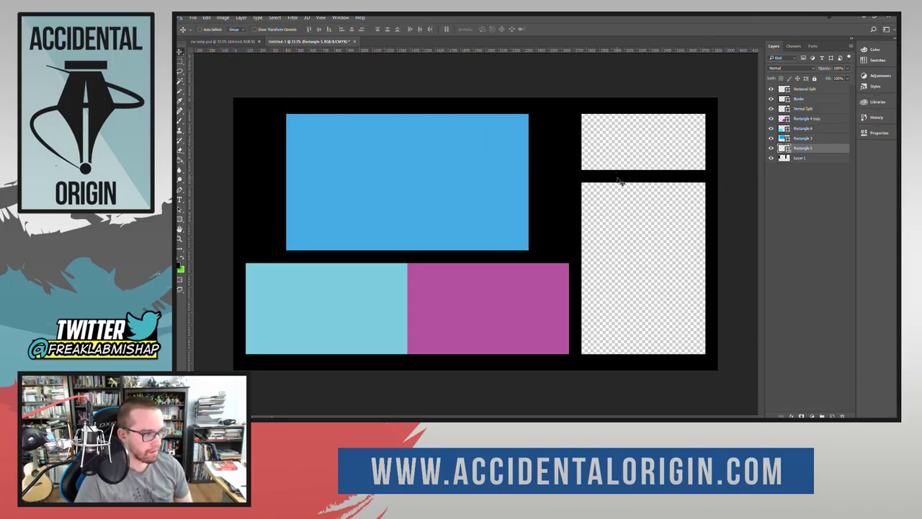
{"action": "left_click_drag", "start_coordinate": [621, 181], "coordinate": [618, 186]}
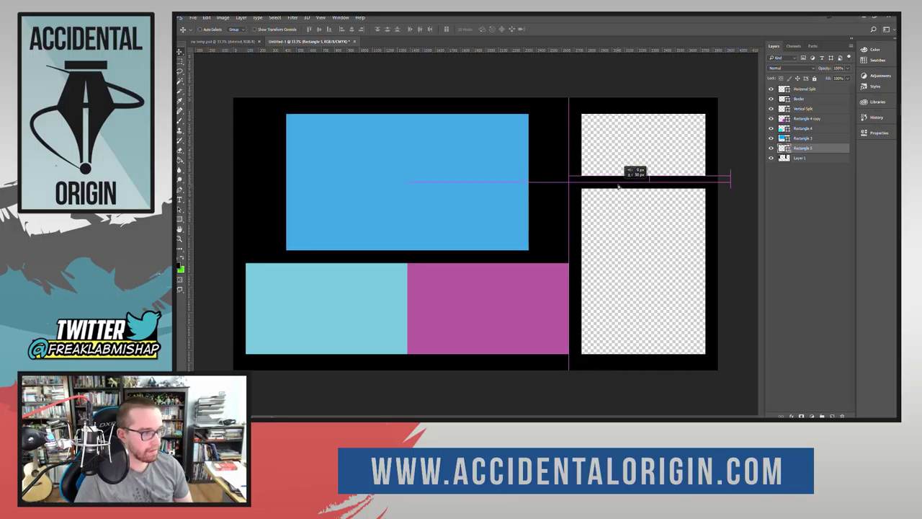
{"action": "left_click_drag", "start_coordinate": [618, 186], "coordinate": [619, 187]}
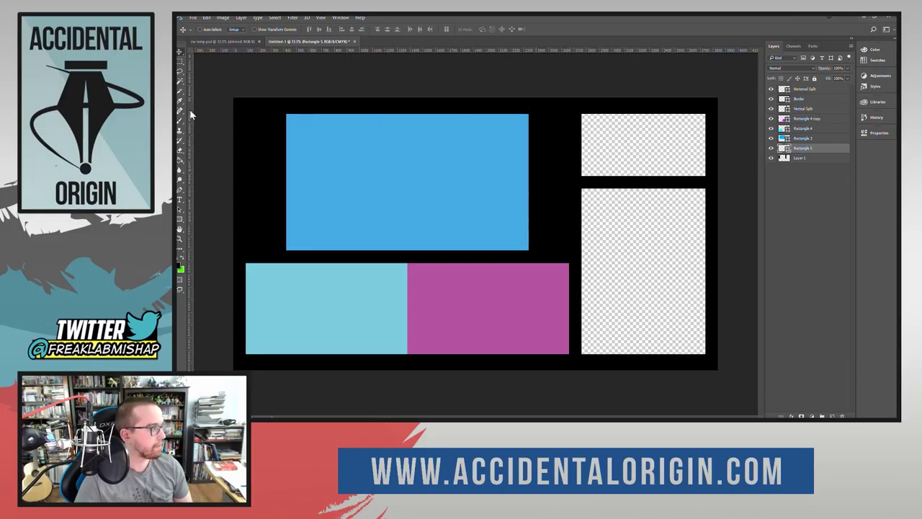
Draw a rectangle covering the small transparent panel above the new bar and set its width to 980 px.
{"action": "key", "text": "u"}
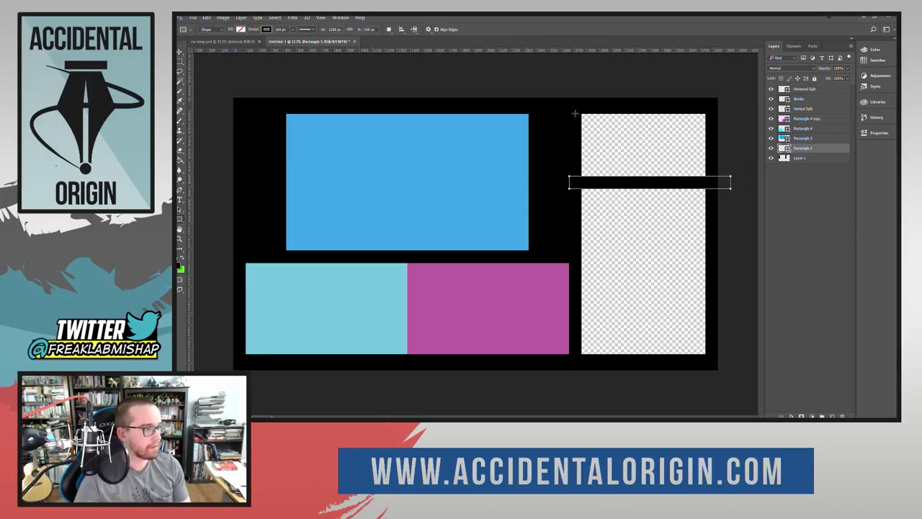
{"action": "left_click_drag", "start_coordinate": [580, 112], "coordinate": [705, 174]}
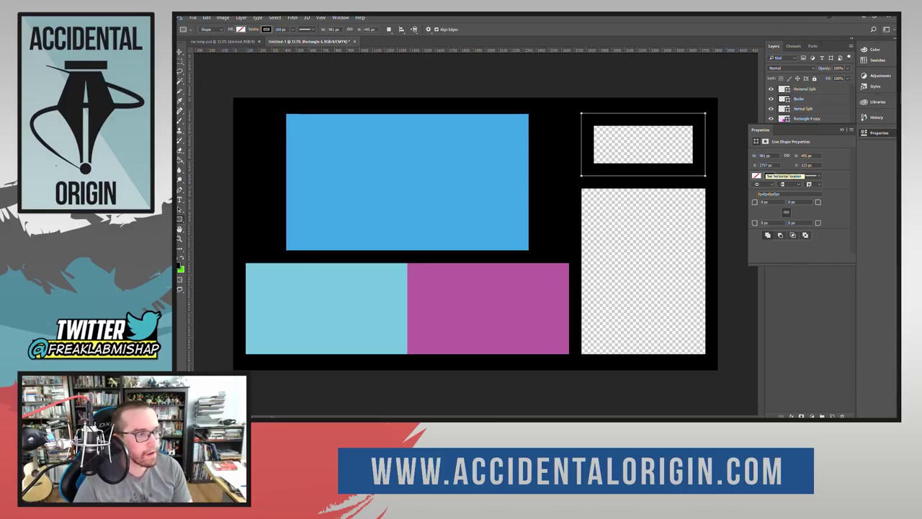
{"action": "left_click", "coordinate": [764, 155]}
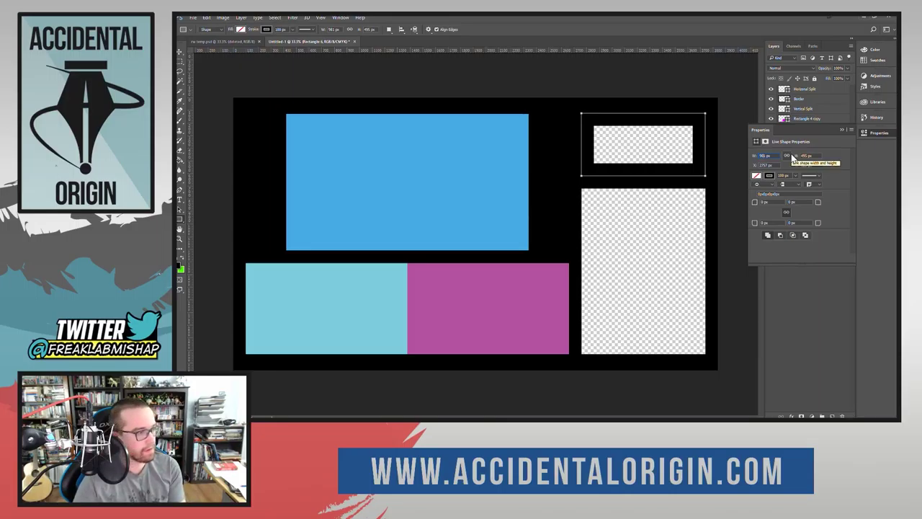
{"action": "type", "text": "980"}
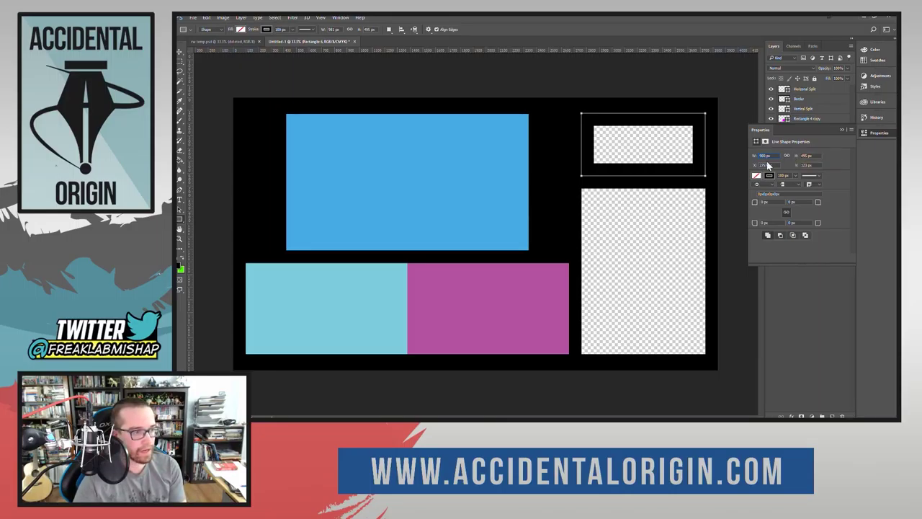
{"action": "key", "text": "Tab"}
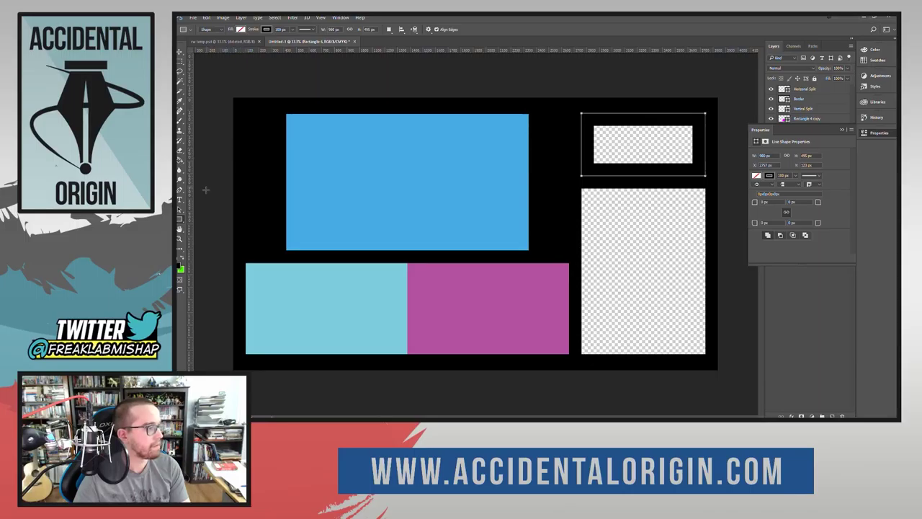
Give the new rectangle above the bar a brown fill and remove its black stroke.
{"action": "left_click", "coordinate": [769, 177]}
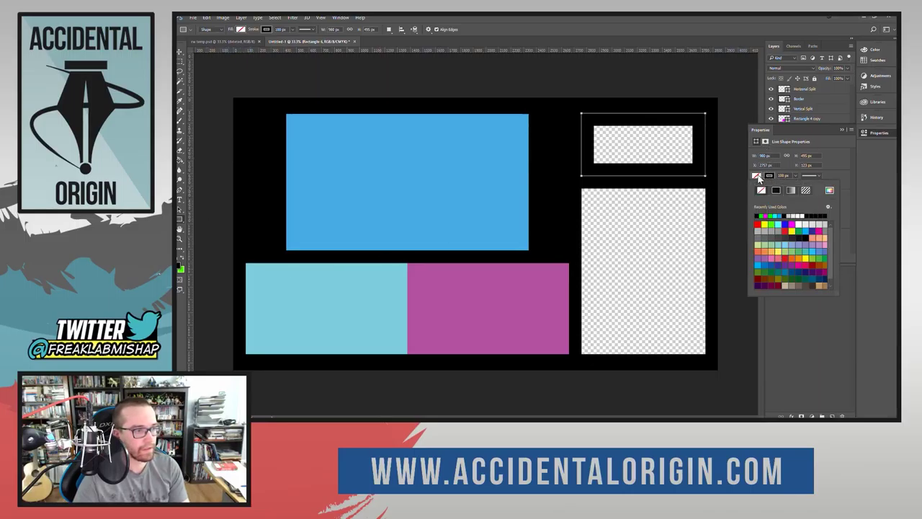
{"action": "left_click", "coordinate": [827, 247]}
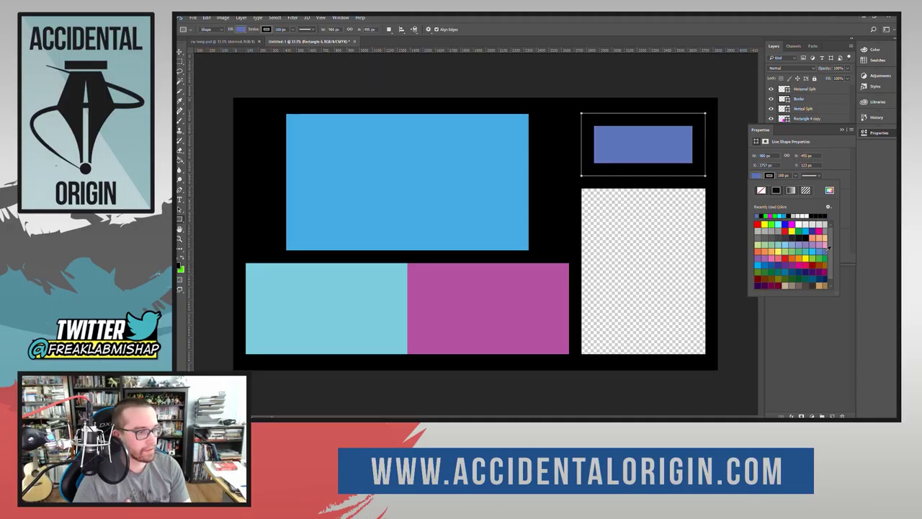
{"action": "left_click", "coordinate": [824, 285]}
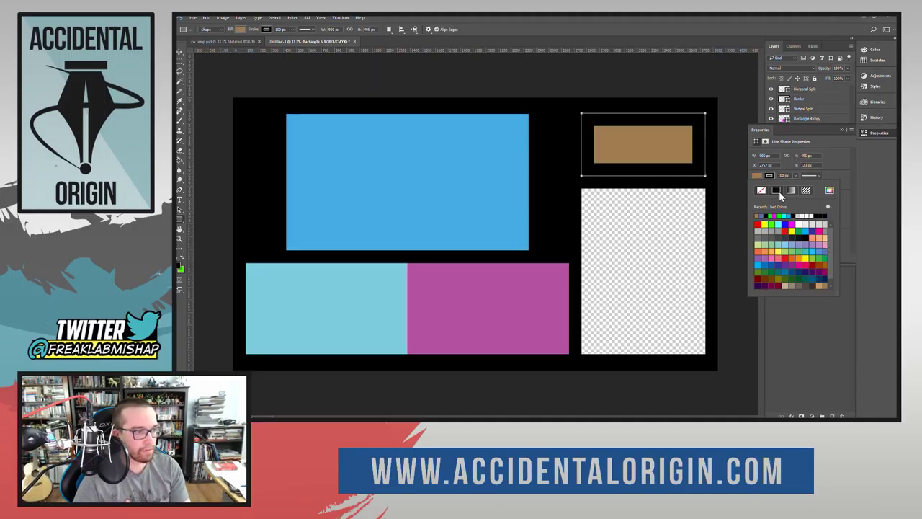
{"action": "left_click", "coordinate": [770, 175]}
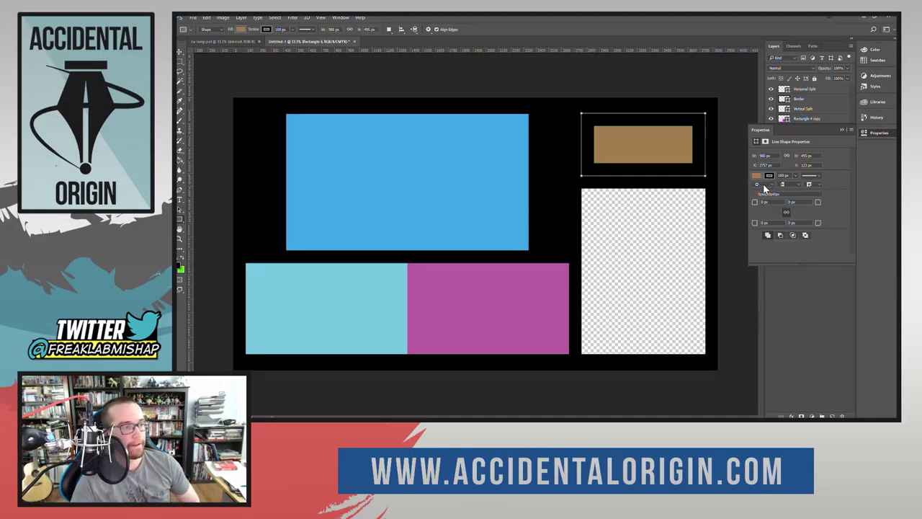
{"action": "left_click", "coordinate": [770, 176]}
{"action": "left_click", "coordinate": [761, 190]}
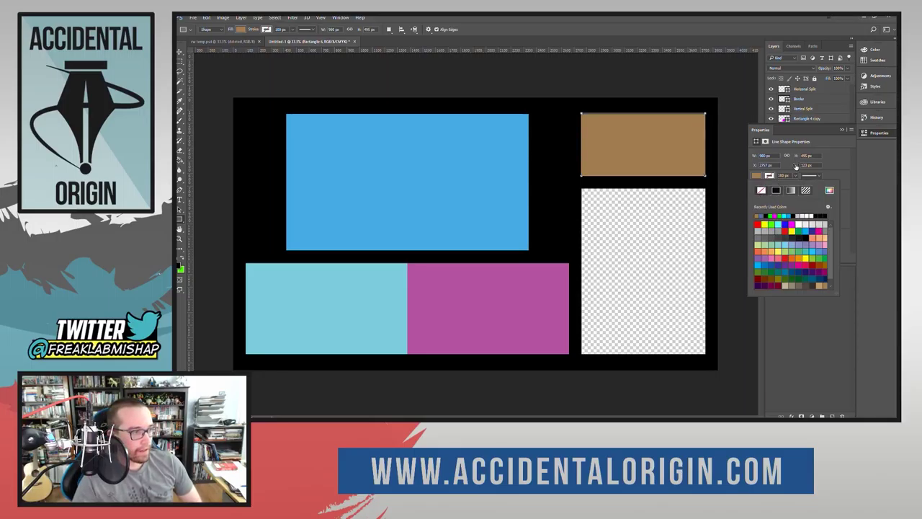
{"action": "left_click", "coordinate": [875, 155]}
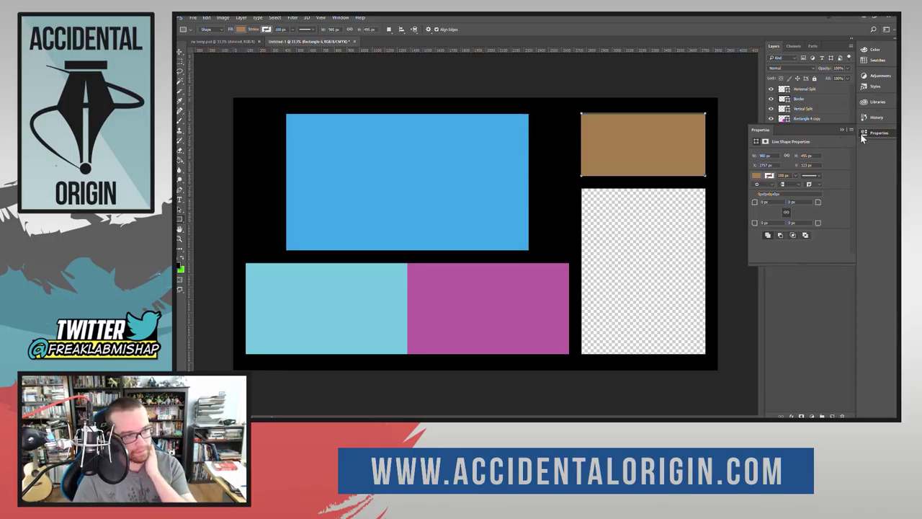
{"action": "left_click", "coordinate": [862, 134]}
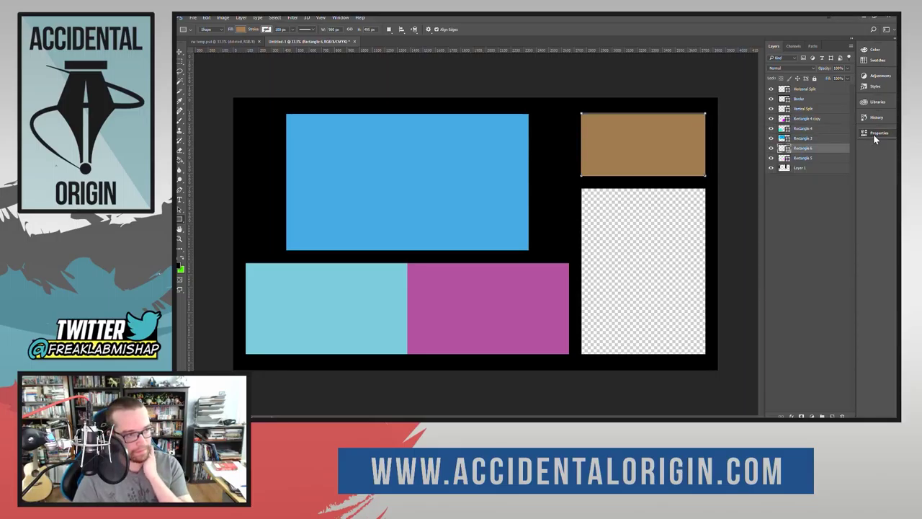
{"action": "left_click", "coordinate": [675, 77]}
{"action": "left_click", "coordinate": [562, 137]}
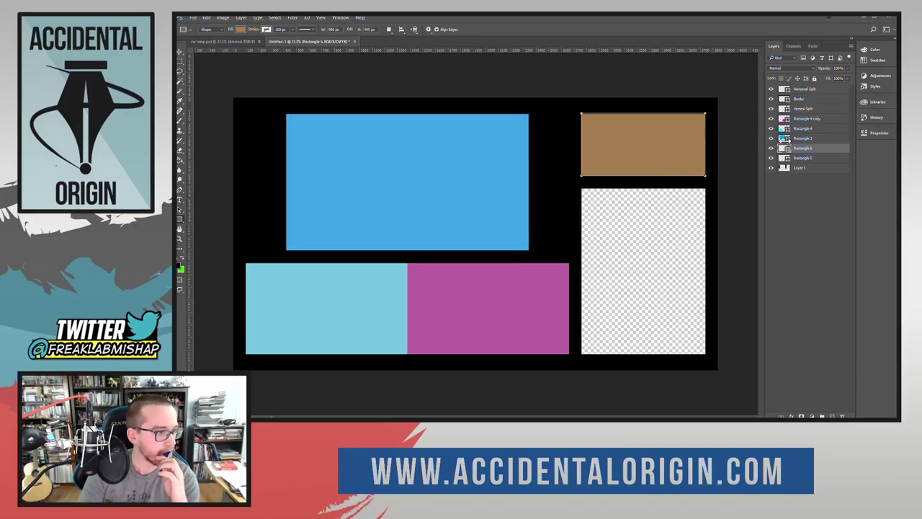
Resize the brown rectangle to a height of 500 px and a width of 375 px.
{"action": "left_click", "coordinate": [877, 133]}
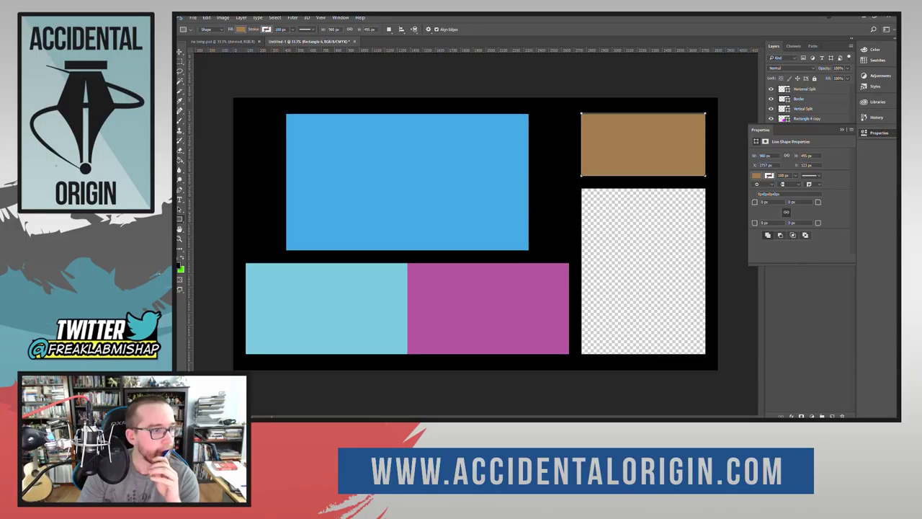
{"action": "left_click", "coordinate": [807, 155]}
{"action": "type", "text": "500"}
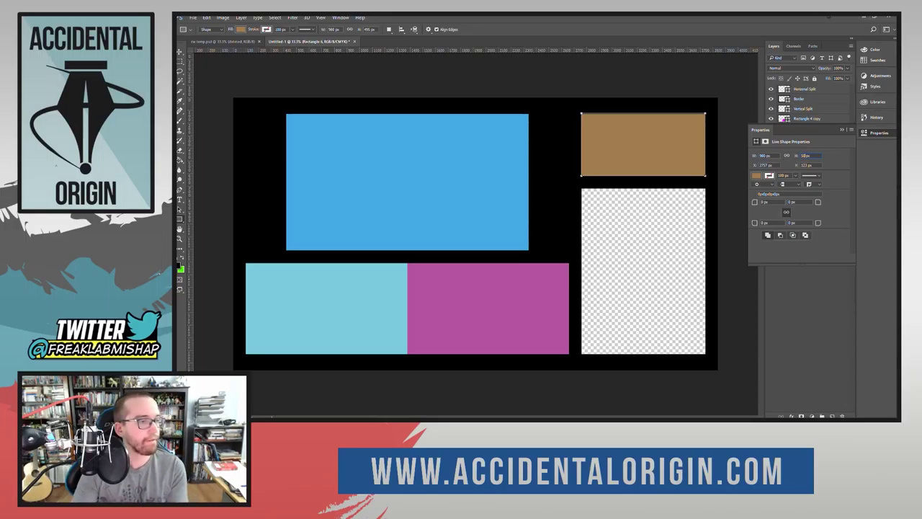
{"action": "key", "text": "Tab"}
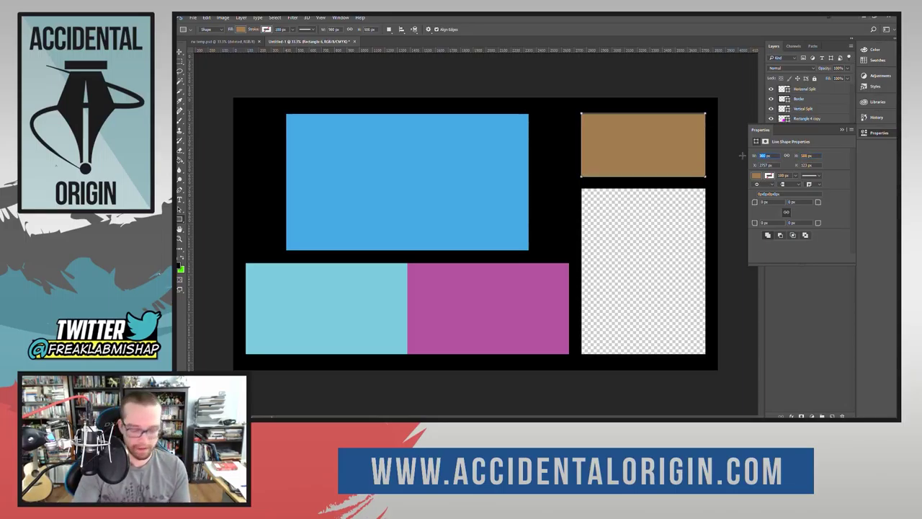
{"action": "type", "text": "375"}
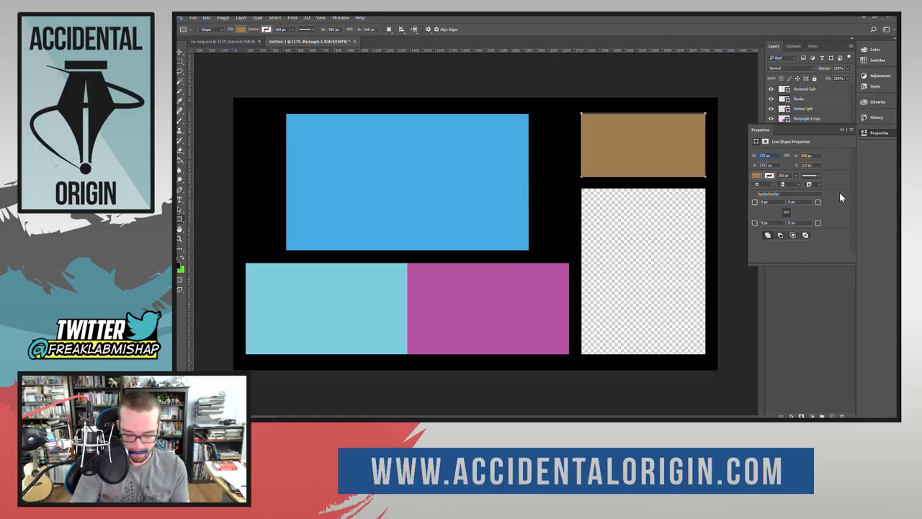
{"action": "key", "text": "Return"}
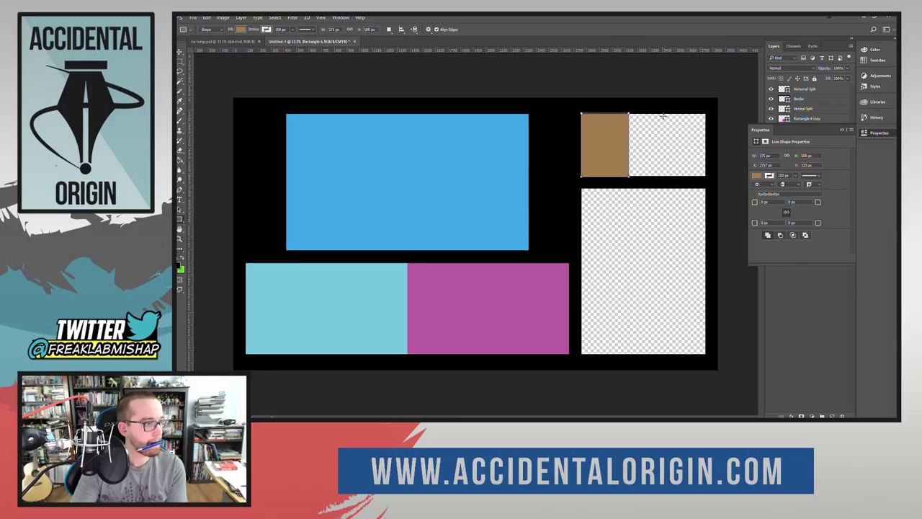
{"action": "left_click", "coordinate": [661, 83]}
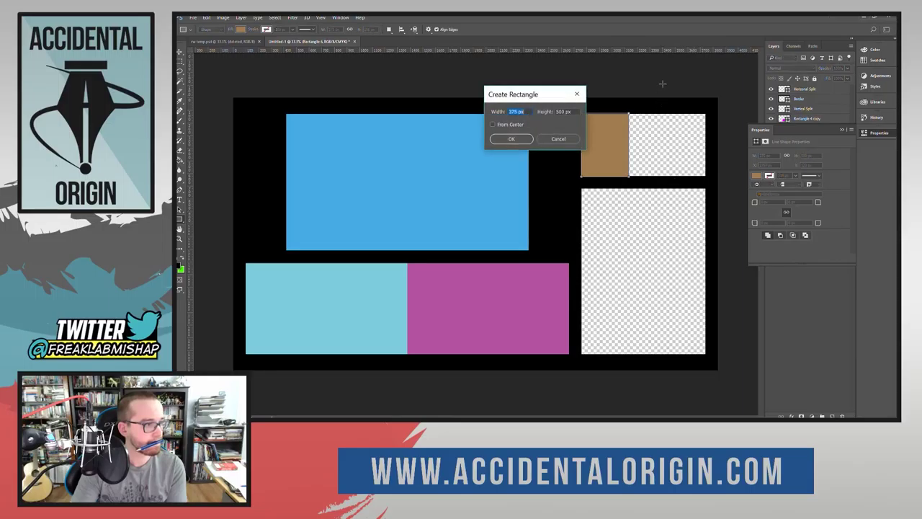
{"action": "left_click", "coordinate": [558, 138]}
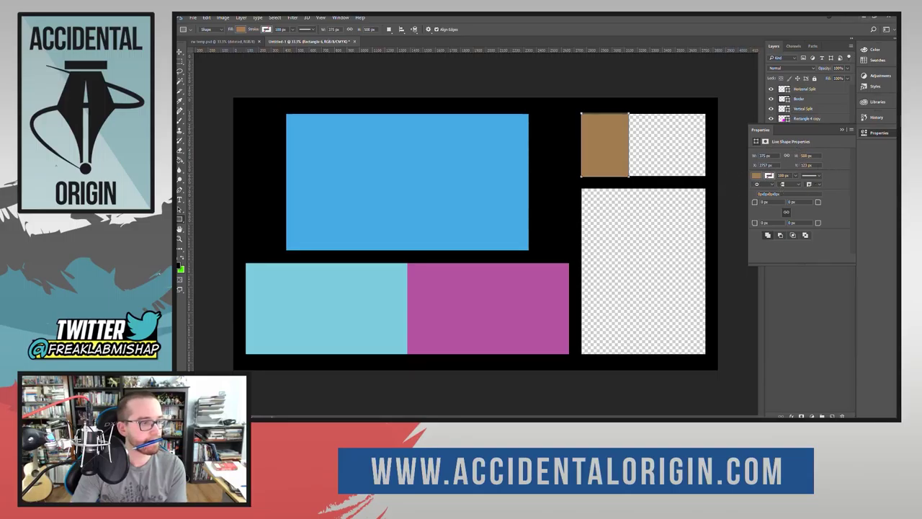
Set the brown rectangle's vertical position to 130 px and collapse the shape properties.
{"action": "left_click", "coordinate": [804, 165]}
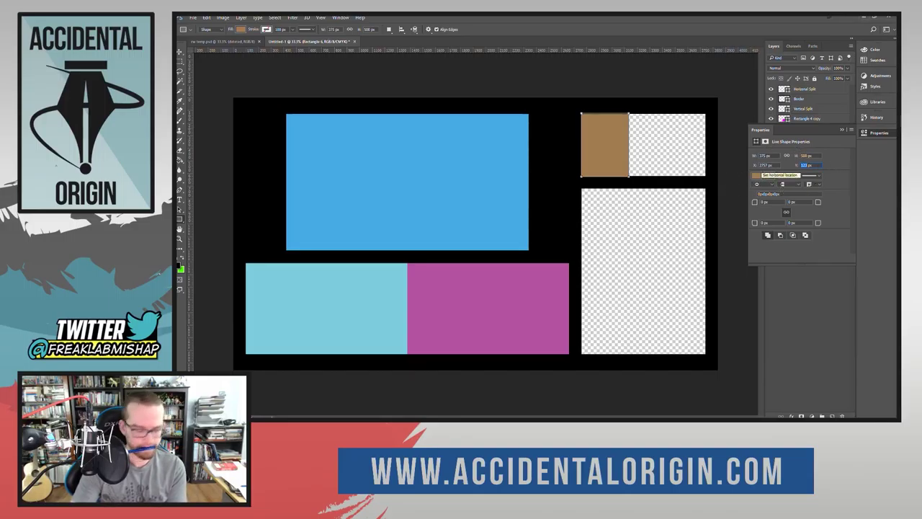
{"action": "type", "text": "13"}
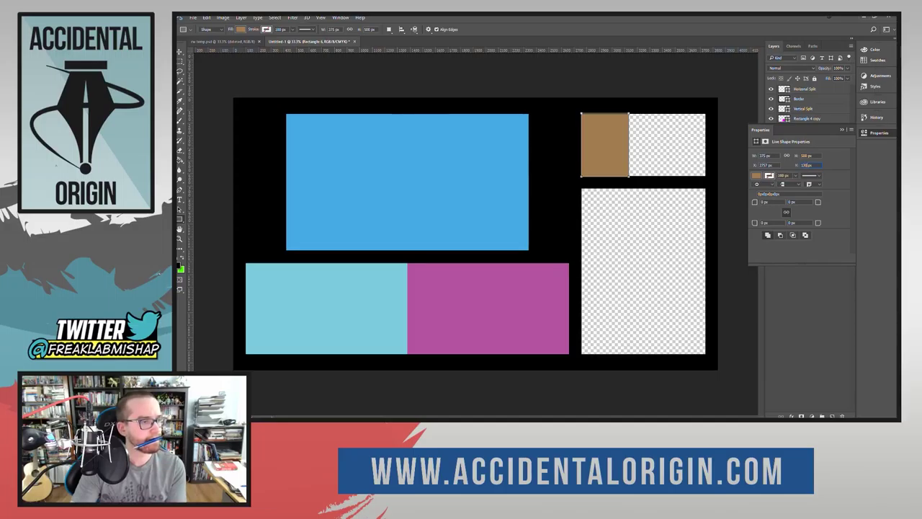
{"action": "key", "text": "Return"}
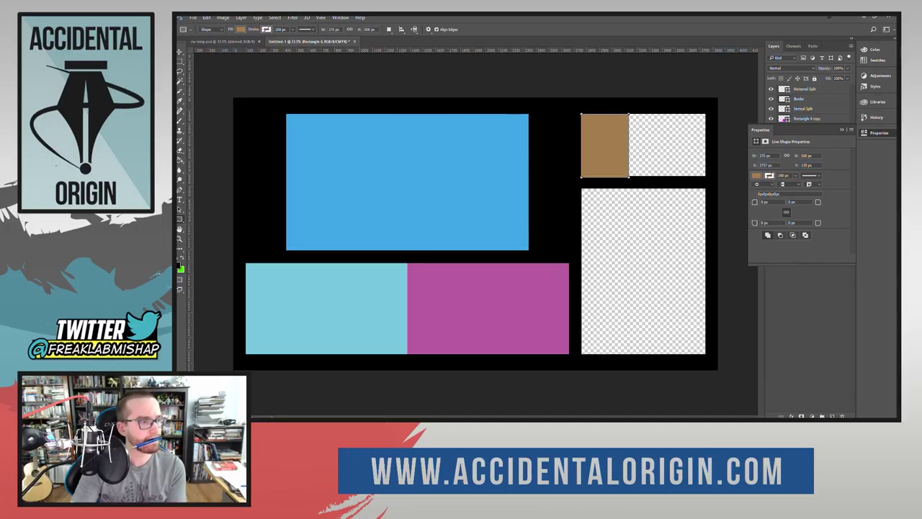
{"action": "left_click", "coordinate": [871, 134]}
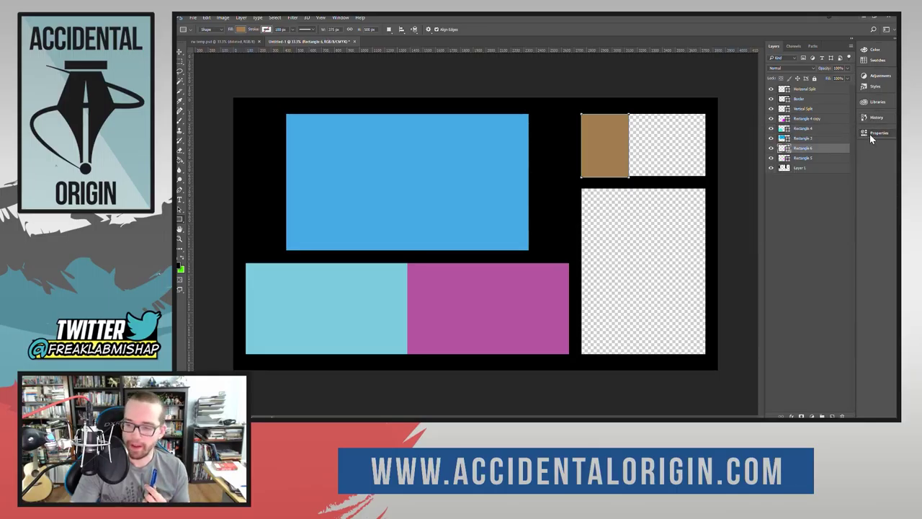
Find the layer of the short black bar below the brown rectangle and move the bar slightly down to meet the rectangle's lower edge.
{"action": "left_click", "coordinate": [813, 119]}
{"action": "left_click", "coordinate": [818, 89]}
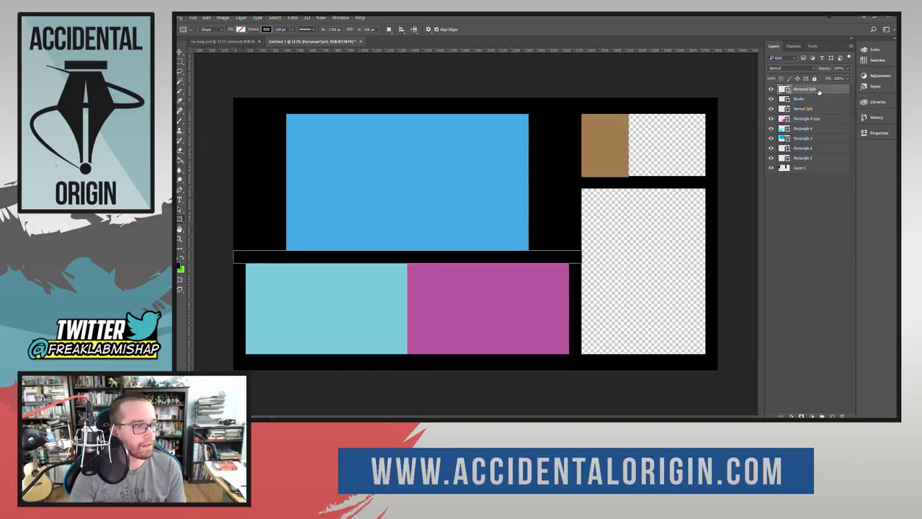
{"action": "left_click", "coordinate": [815, 100]}
{"action": "left_click", "coordinate": [814, 110]}
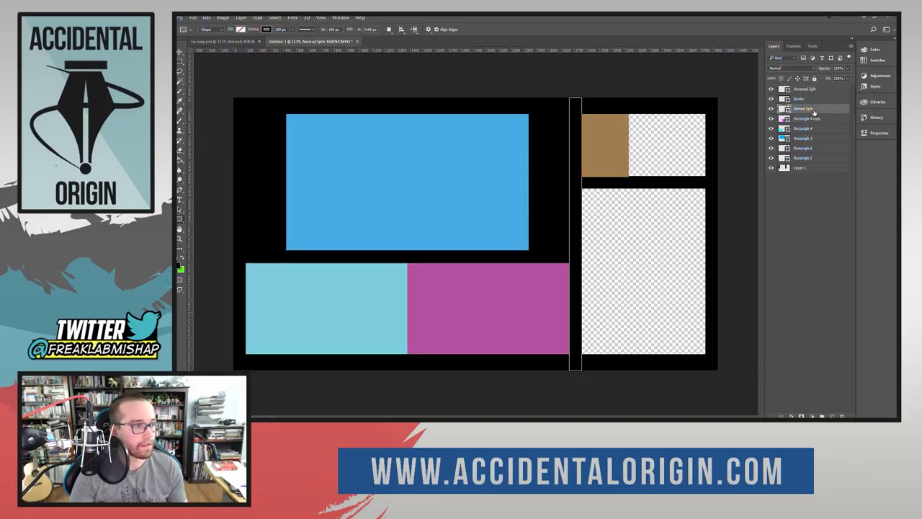
{"action": "left_click", "coordinate": [808, 164]}
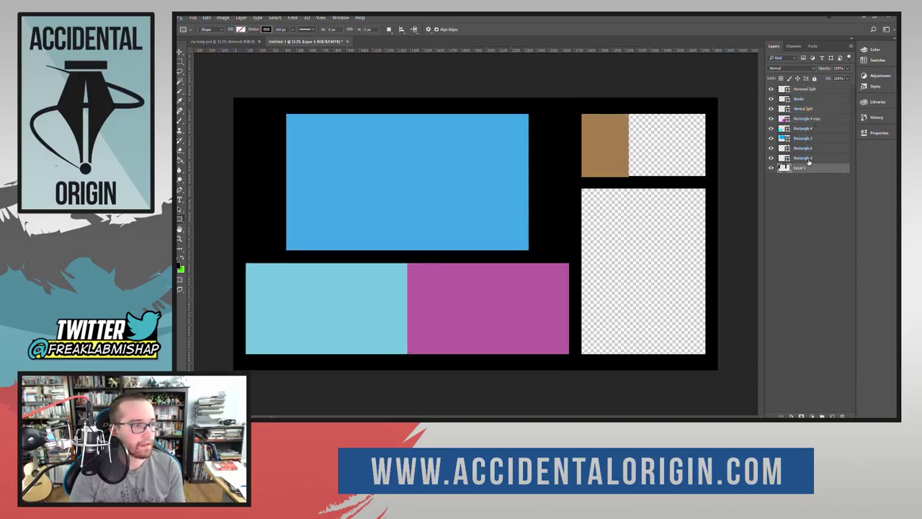
{"action": "left_click", "coordinate": [811, 100]}
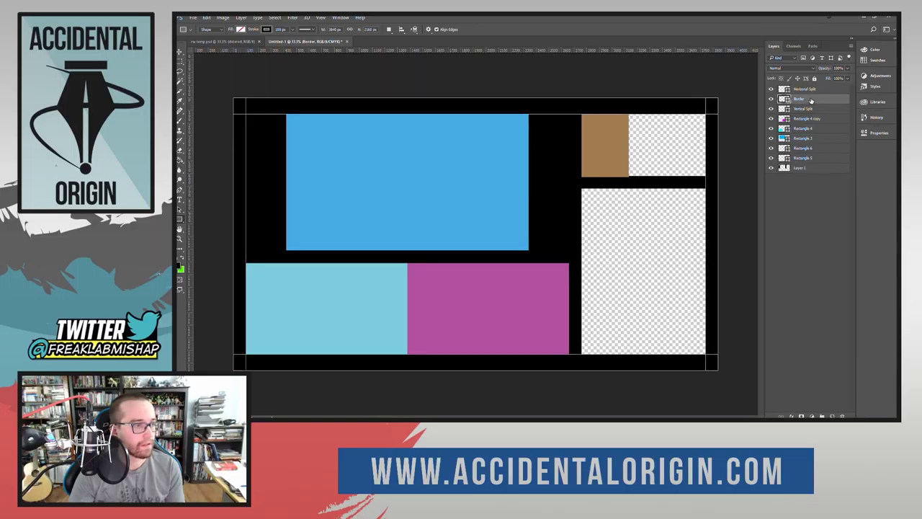
{"action": "left_click", "coordinate": [814, 89]}
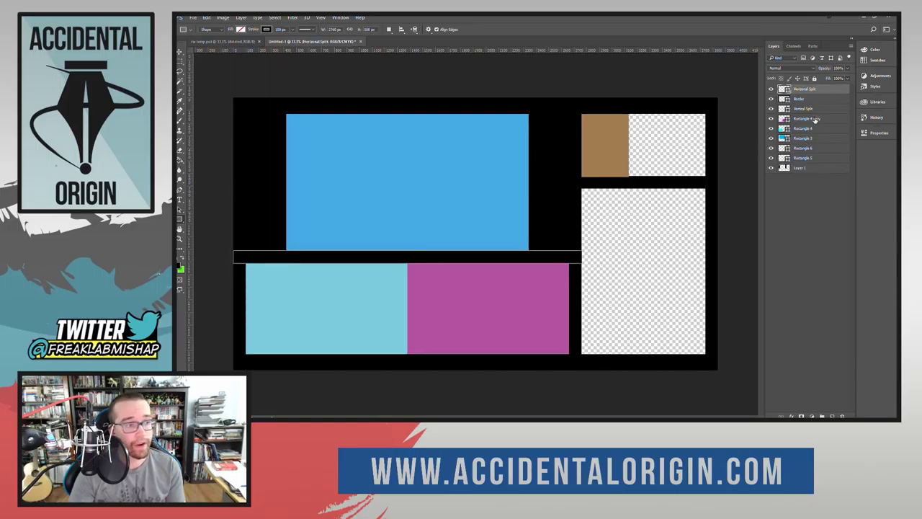
{"action": "left_click", "coordinate": [815, 110]}
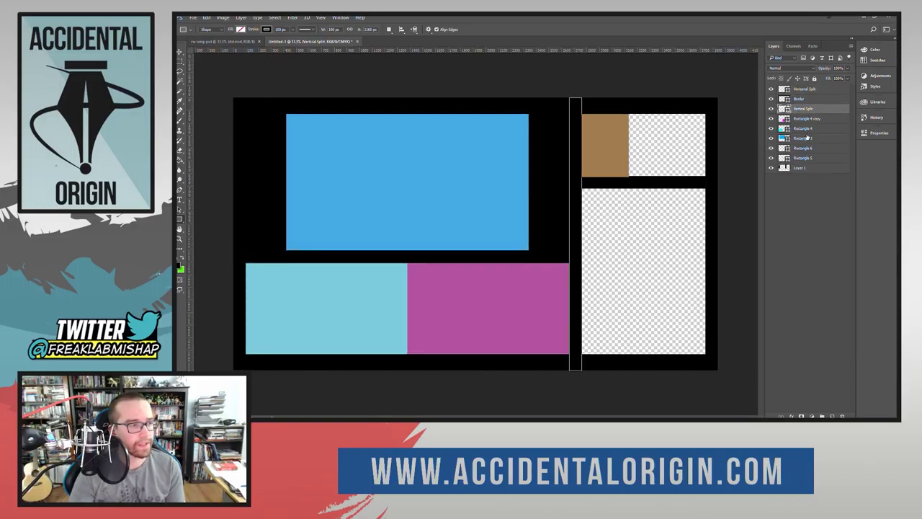
{"action": "left_click", "coordinate": [808, 137]}
{"action": "left_click", "coordinate": [807, 148]}
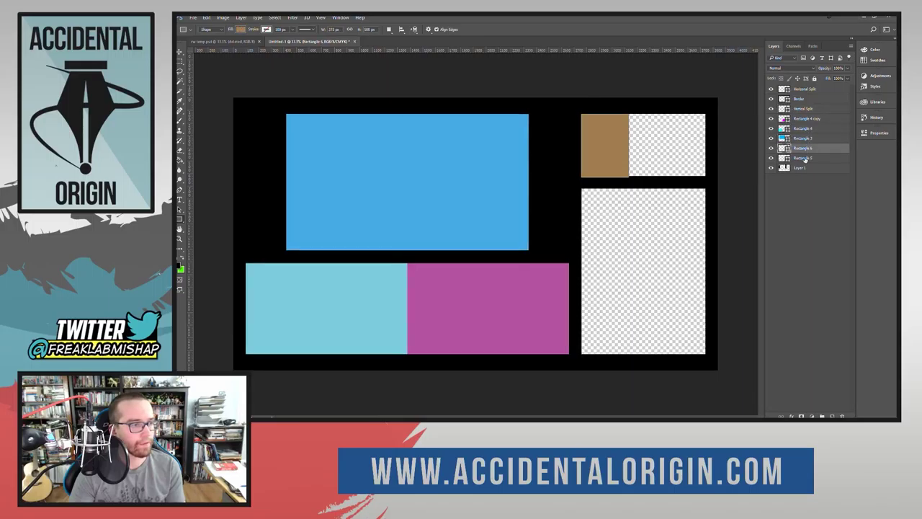
{"action": "left_click", "coordinate": [804, 158]}
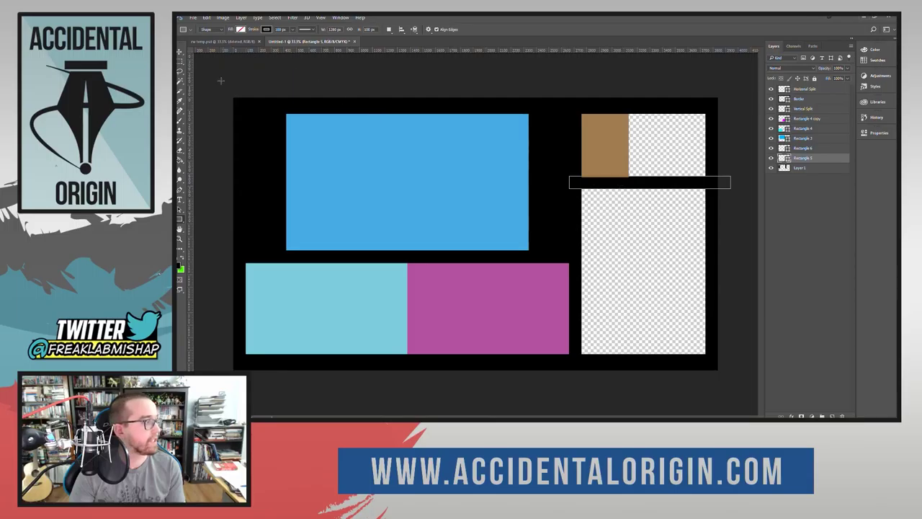
{"action": "left_click", "coordinate": [180, 52]}
{"action": "left_click_drag", "start_coordinate": [664, 180], "coordinate": [658, 185]}
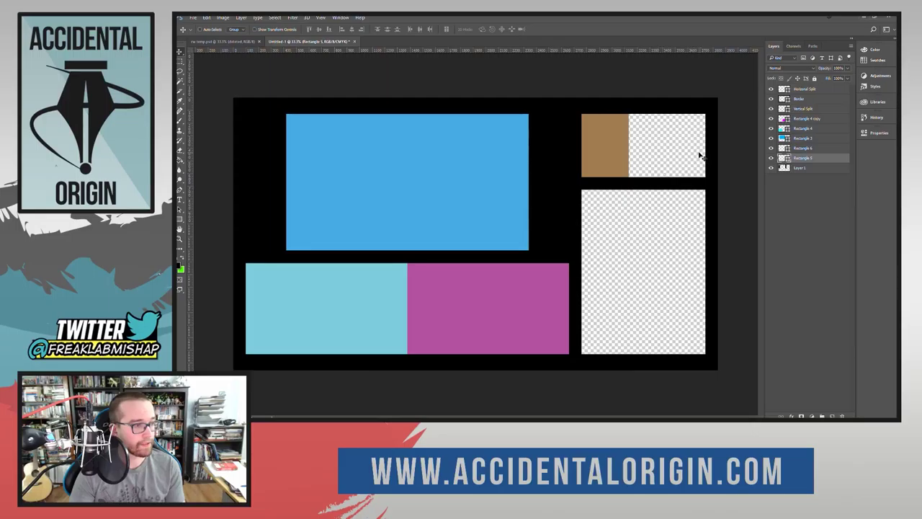
On Layer 1, fill the transparent area beside the brown rectangle with black using a rectangular selection, and deselect it.
{"action": "left_click", "coordinate": [803, 168]}
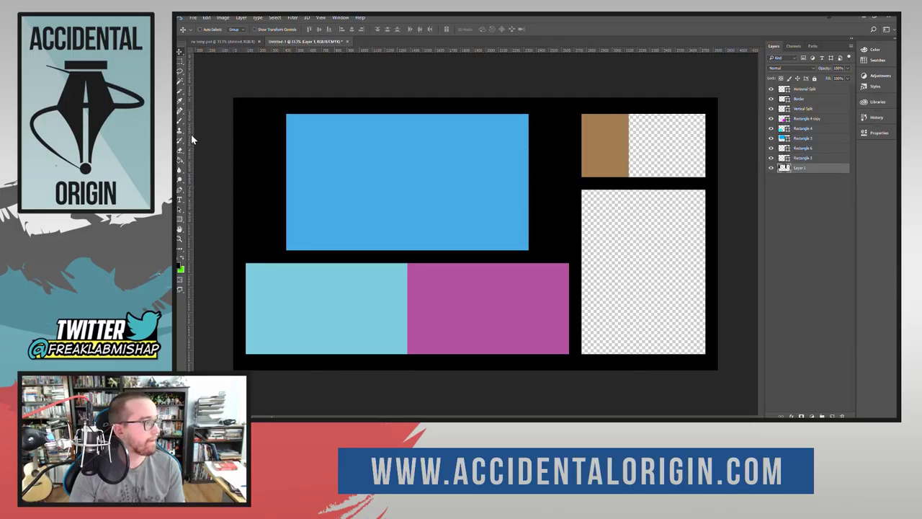
{"action": "left_click", "coordinate": [180, 60]}
{"action": "mouse_move", "coordinate": [618, 106]}
{"action": "left_mouse_down"}
{"action": "mouse_move", "coordinate": [654, 160]}
{"action": "mouse_move", "coordinate": [713, 189]}
{"action": "mouse_move", "coordinate": [711, 181]}
{"action": "left_mouse_up"}
{"action": "key", "text": "g"}
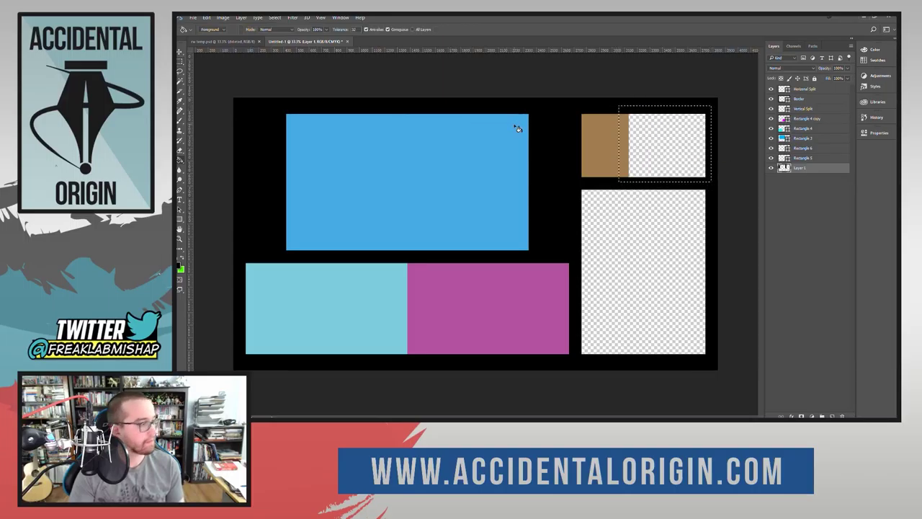
{"action": "left_click", "coordinate": [676, 142]}
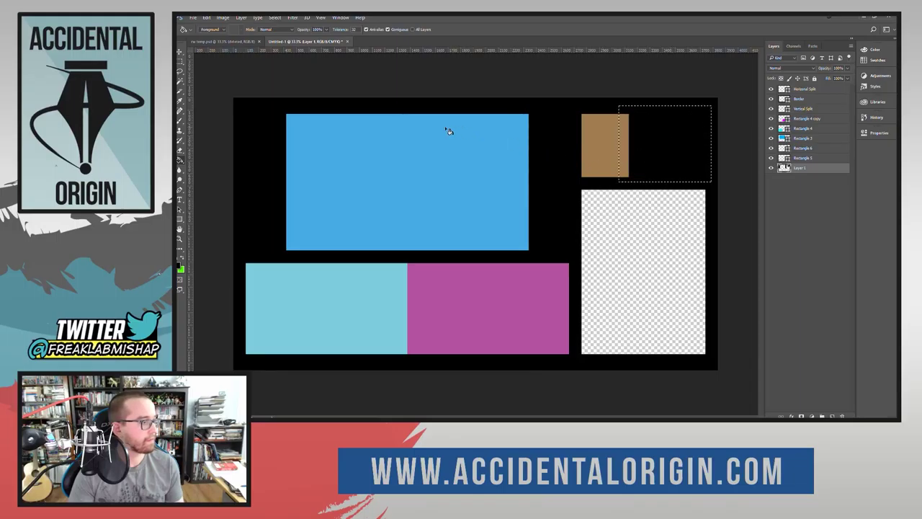
{"action": "left_click", "coordinate": [180, 61]}
{"action": "key", "text": "ctrl+d"}
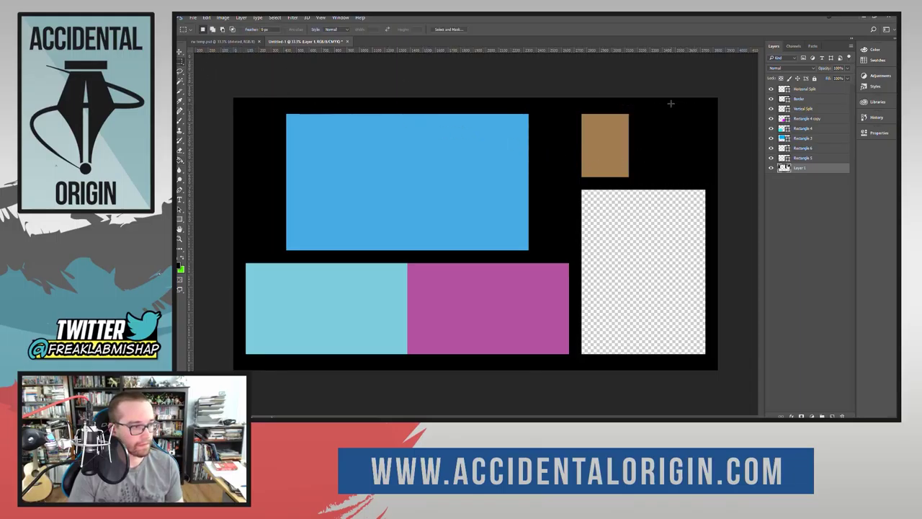
{"action": "left_click", "coordinate": [810, 158]}
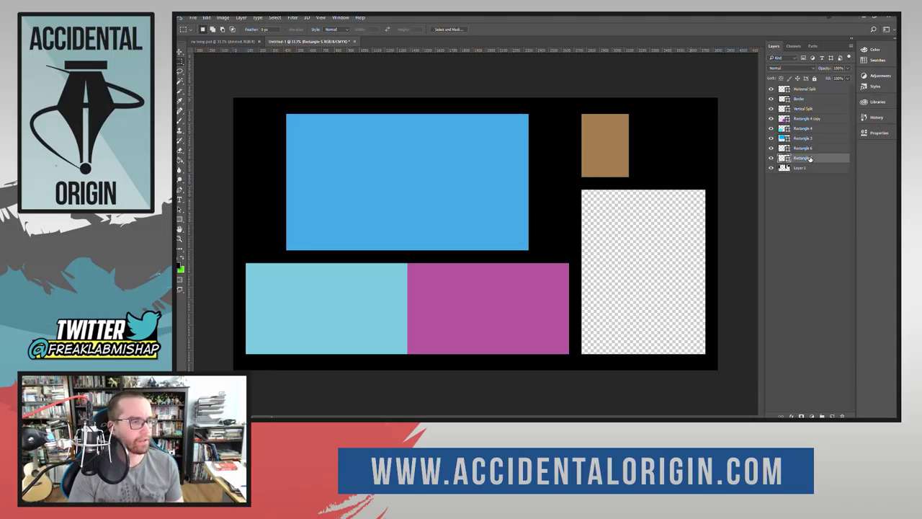
{"action": "left_click", "coordinate": [800, 101]}
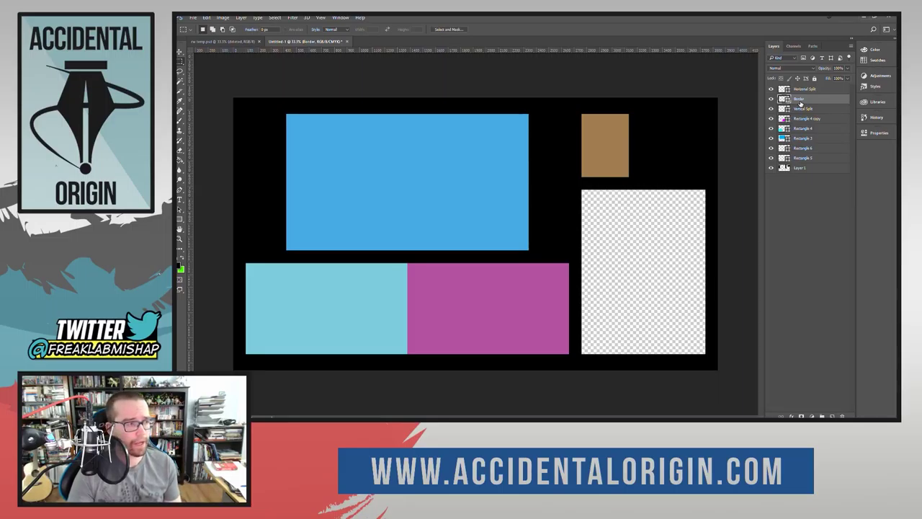
{"action": "left_click", "coordinate": [807, 130]}
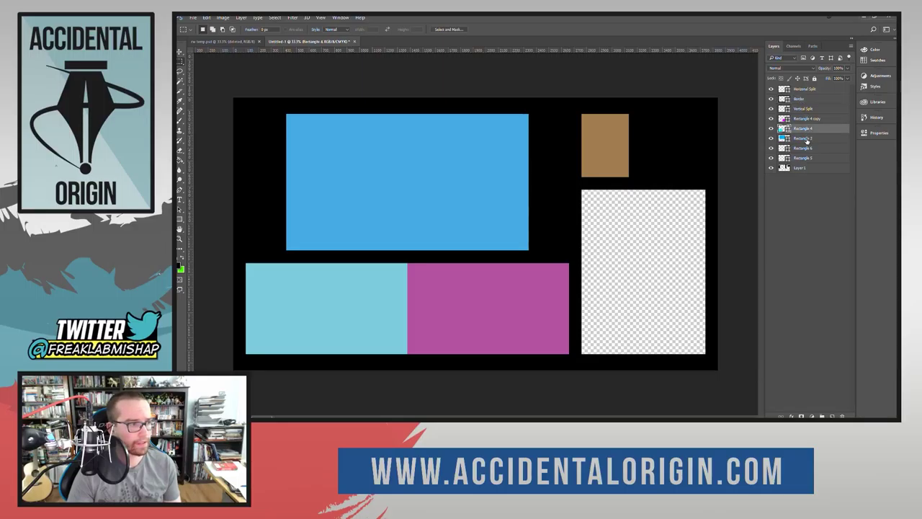
{"action": "left_click", "coordinate": [807, 138]}
{"action": "left_click", "coordinate": [805, 148]}
{"action": "left_click", "coordinate": [804, 158]}
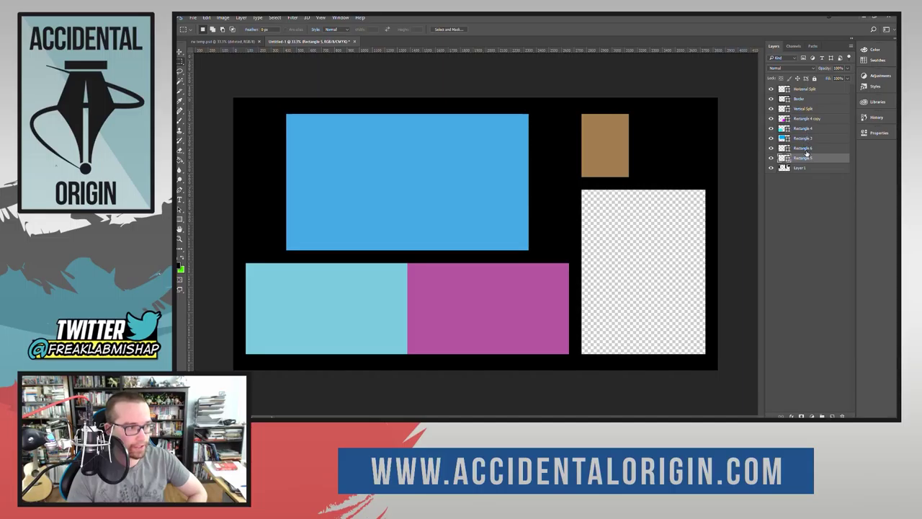
Identify the brown rectangle's layer by toggling its visibility, and rename that layer as Book Cover.
{"action": "left_click", "coordinate": [806, 149]}
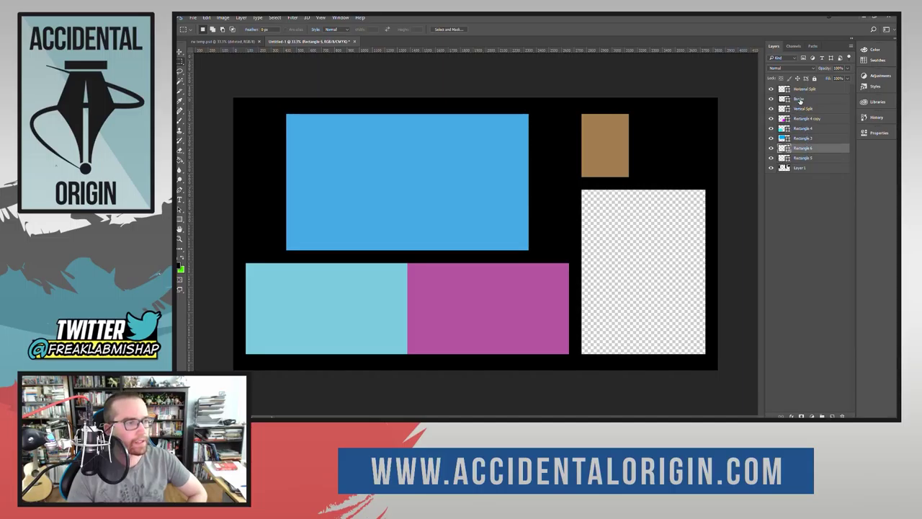
{"action": "double_click", "coordinate": [804, 148]}
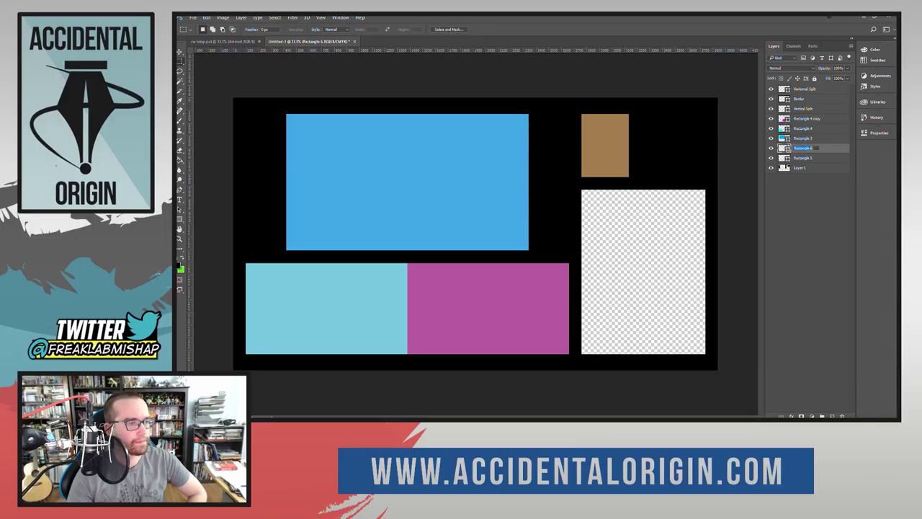
{"action": "left_click", "coordinate": [770, 149]}
{"action": "left_click", "coordinate": [771, 148]}
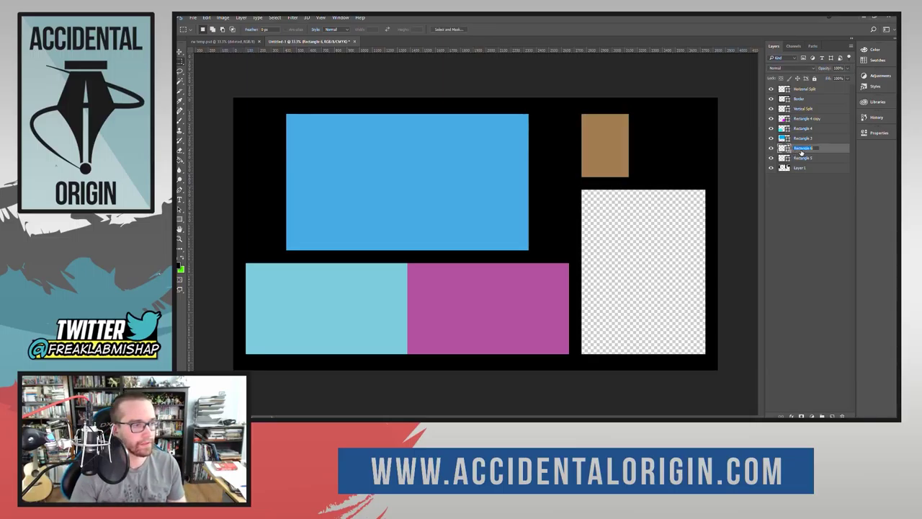
{"action": "type", "text": "Brown"}
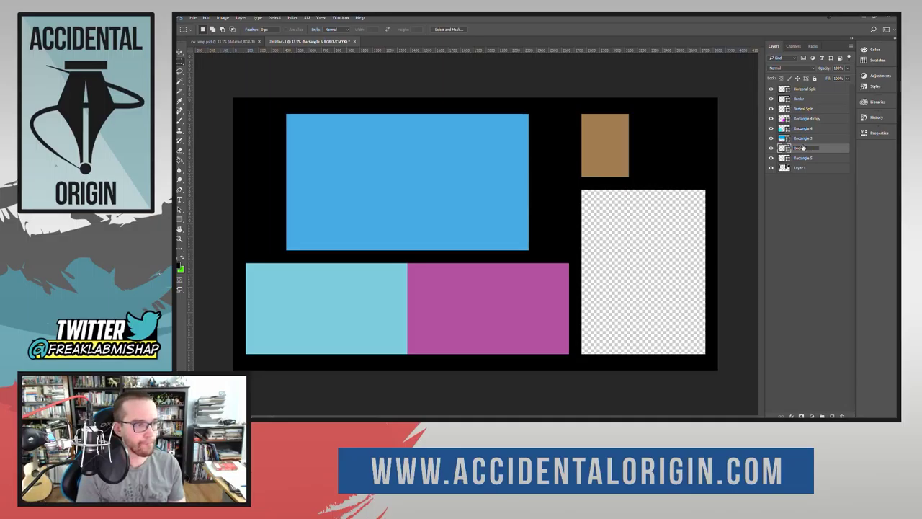
{"action": "type", "text": " Cover"}
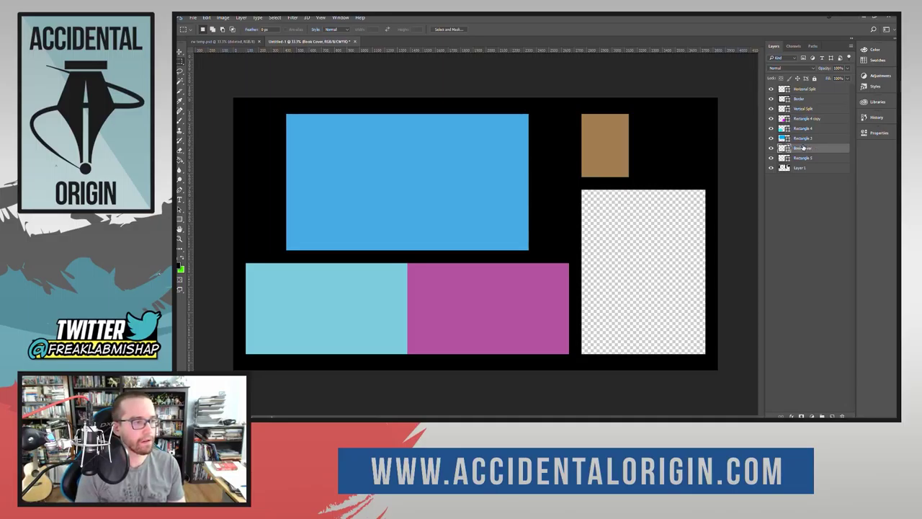
Rename the layer of the large blue rectangle as Main Host.
{"action": "left_click", "coordinate": [810, 139]}
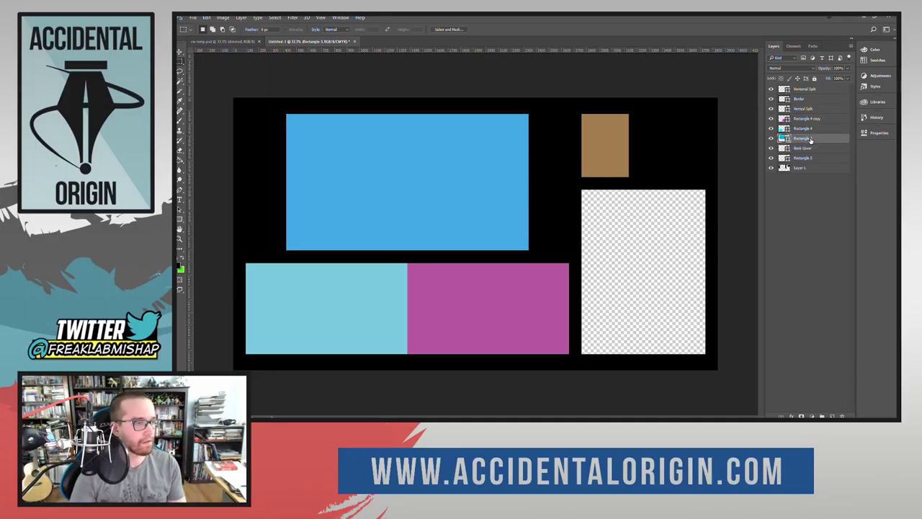
{"action": "double_click", "coordinate": [807, 138]}
{"action": "type", "text": "Main"}
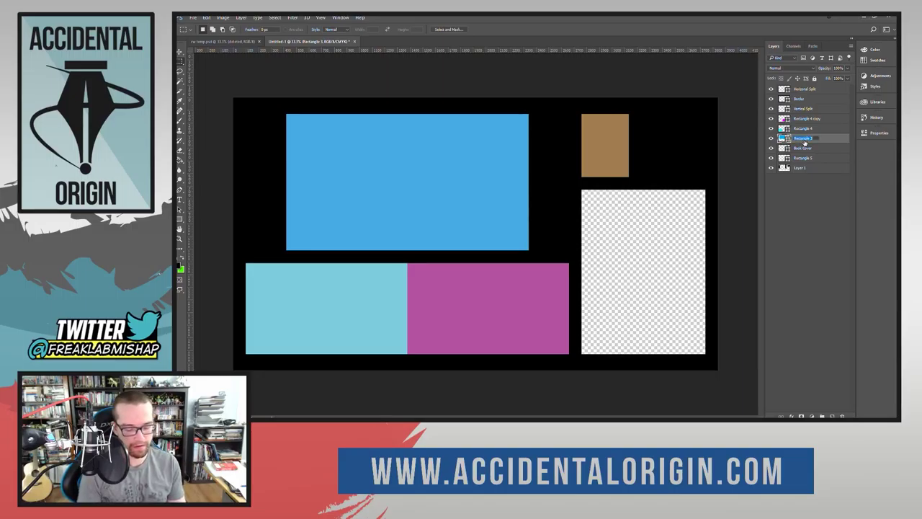
{"action": "type", "text": " Host"}
{"action": "key", "text": "Return"}
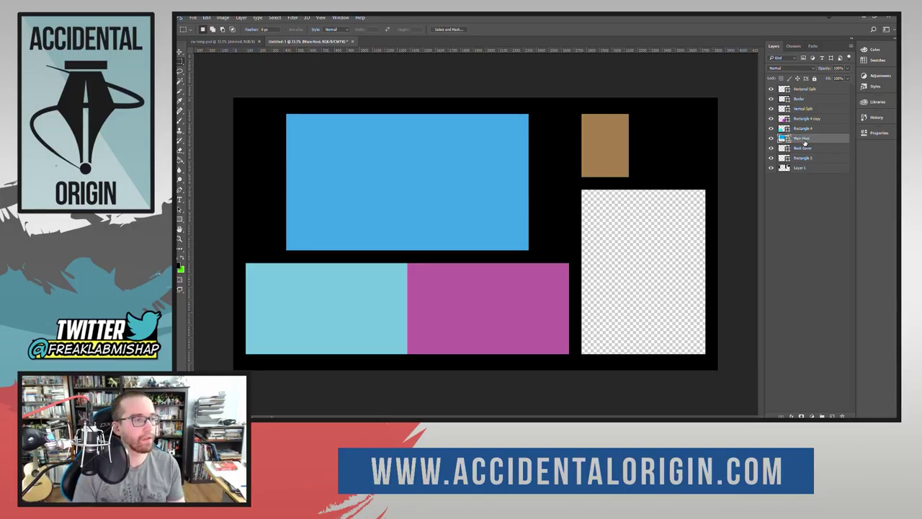
Rename the layer of the light teal rectangle as CoHost 1.
{"action": "left_click", "coordinate": [807, 129]}
{"action": "double_click", "coordinate": [804, 129]}
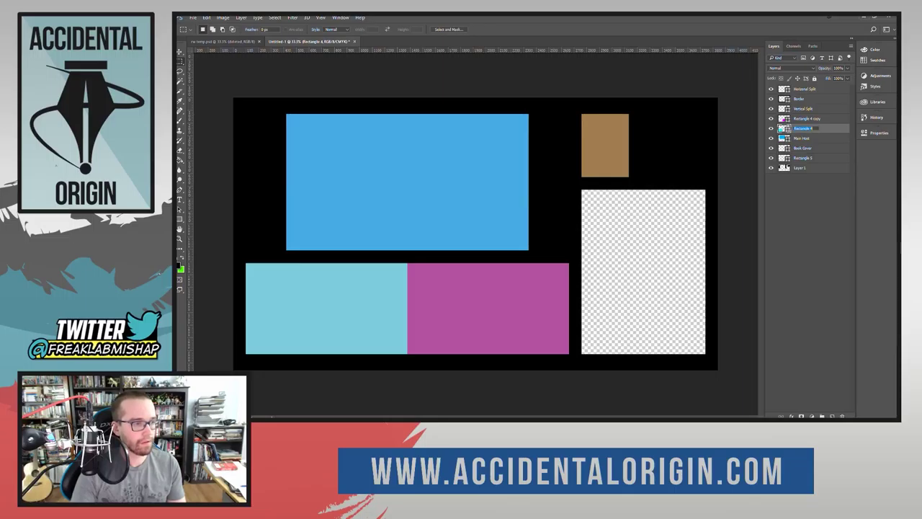
{"action": "type", "text": "Col"}
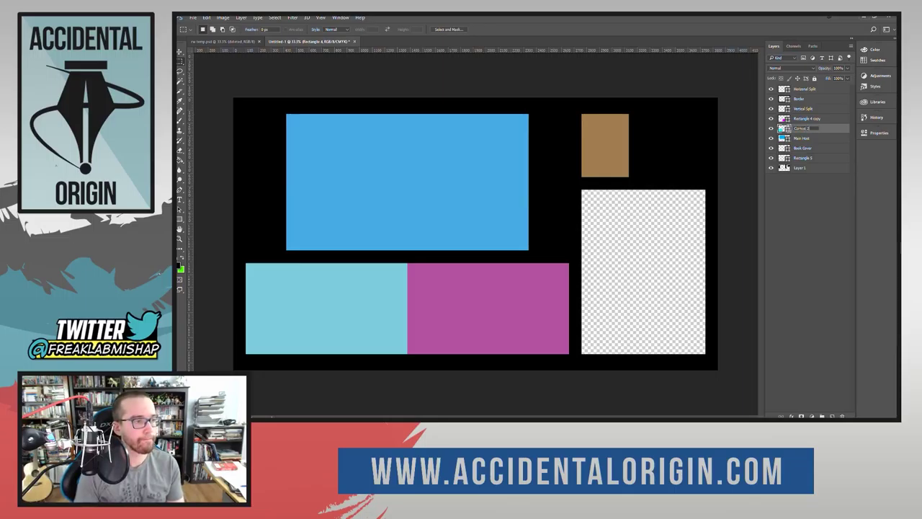
{"action": "key", "text": "Return"}
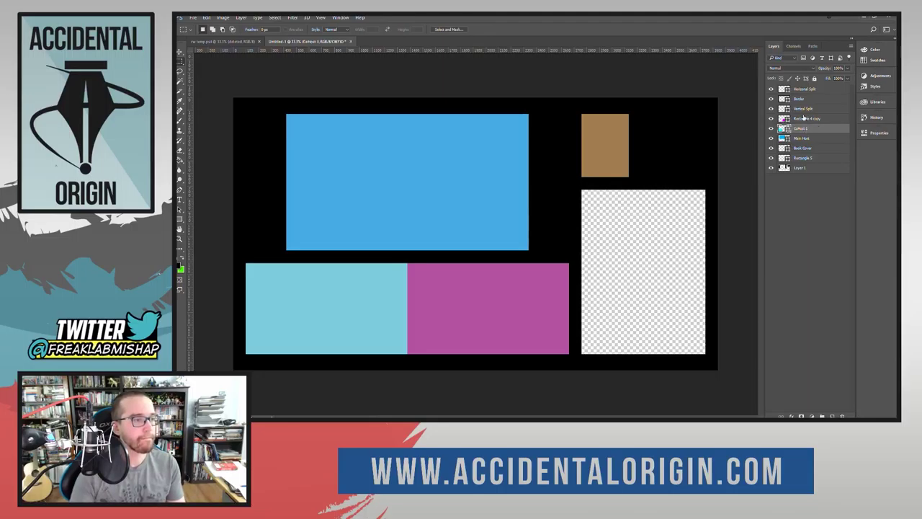
Rename the layer of the purple rectangle as Co-Host 2.
{"action": "left_click", "coordinate": [804, 118]}
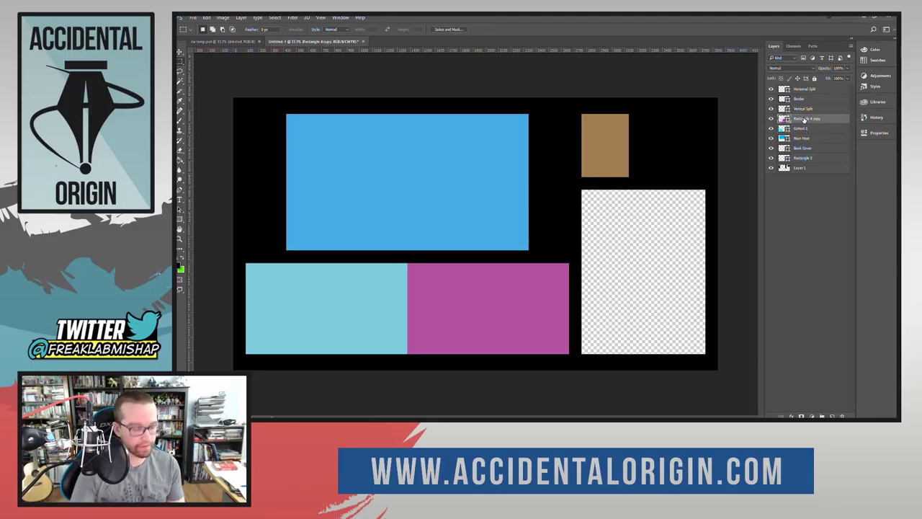
{"action": "double_click", "coordinate": [804, 119]}
{"action": "type", "text": "Co"}
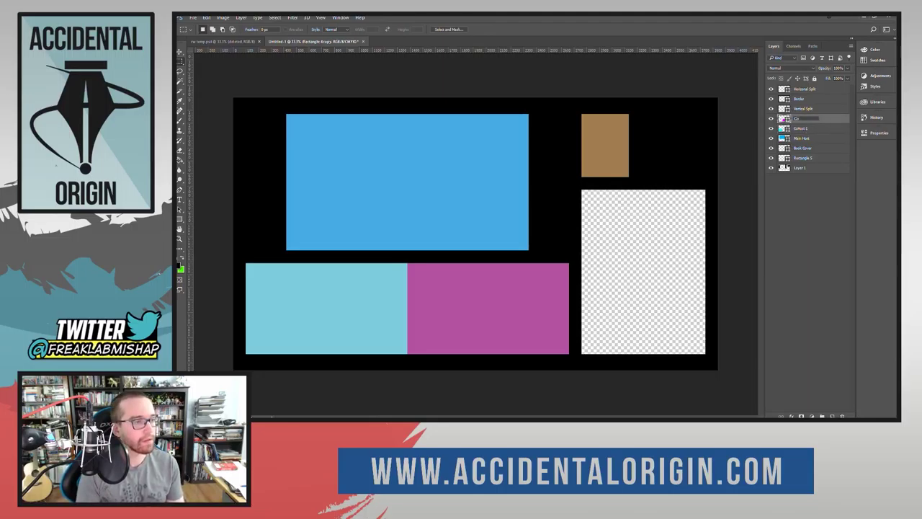
{"action": "type", "text": "Host 2"}
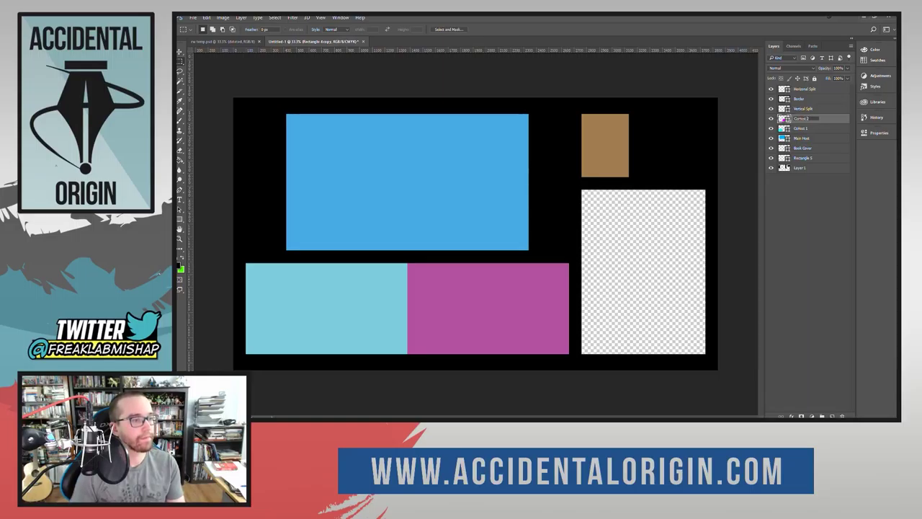
{"action": "key", "text": "Return"}
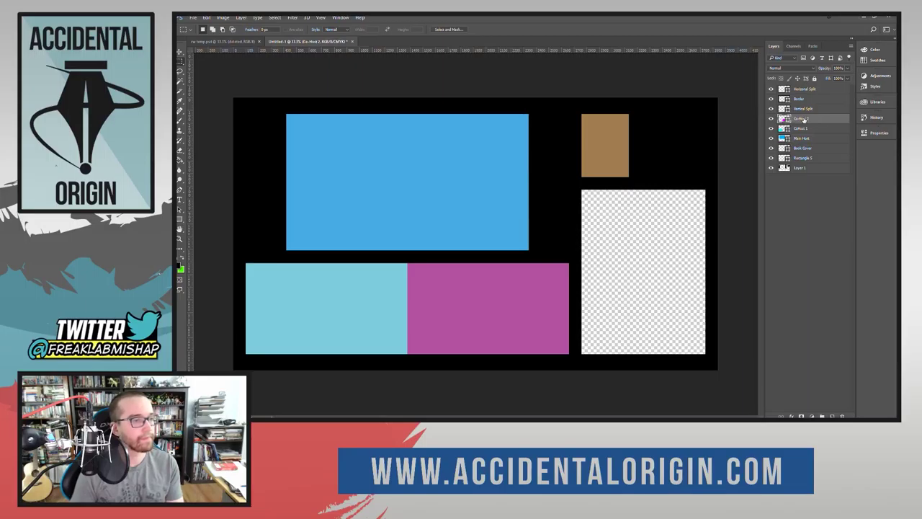
Rename the light teal rectangle's layer as Co-Host 1 so its spelling is hyphenated.
{"action": "double_click", "coordinate": [800, 128]}
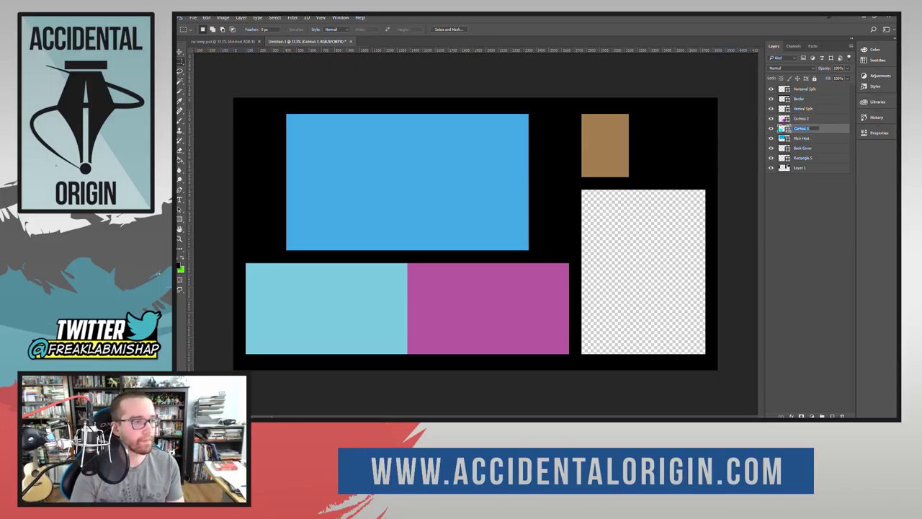
{"action": "type", "text": "Co-Host 1"}
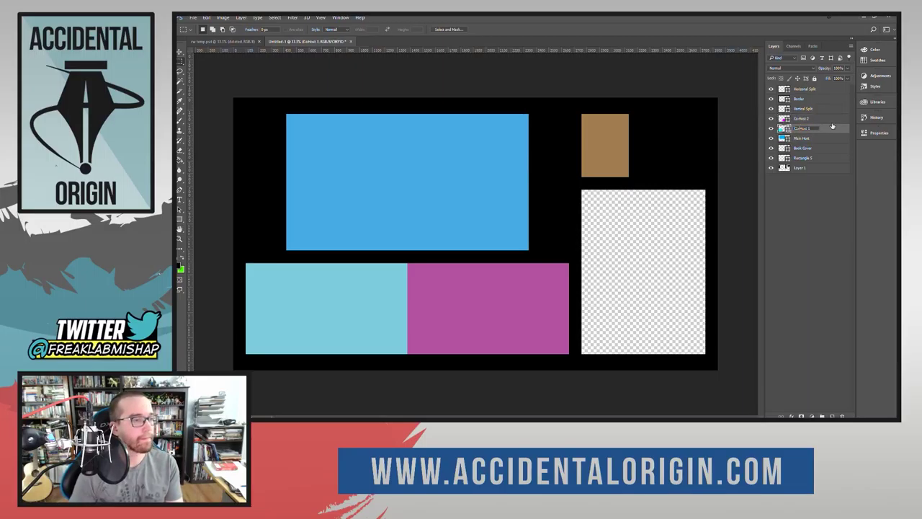
{"action": "key", "text": "Return"}
Hide the Border layer to check which areas it covers, and show it again.
{"action": "left_click", "coordinate": [796, 100]}
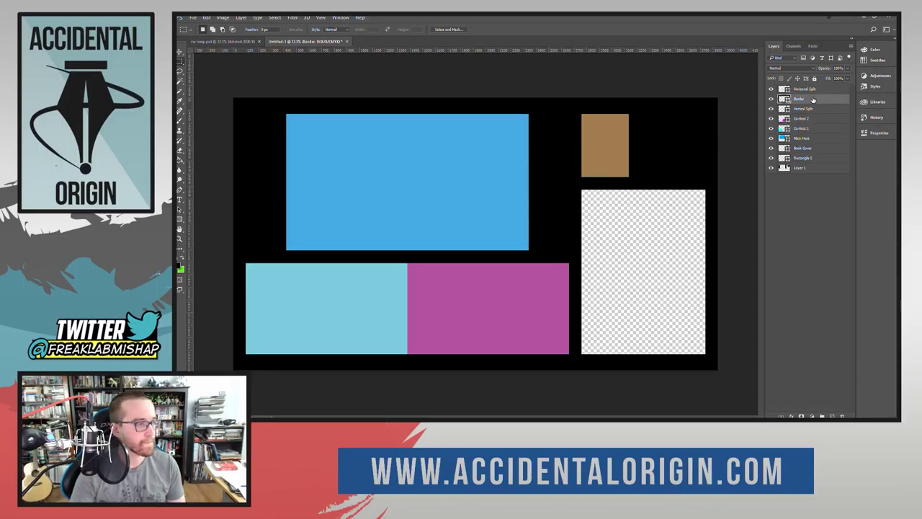
{"action": "left_click", "coordinate": [770, 99]}
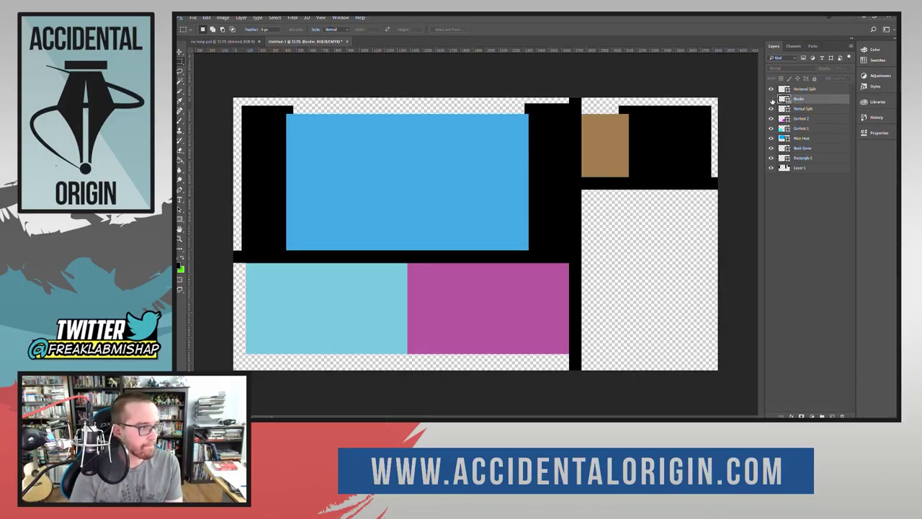
{"action": "left_click", "coordinate": [771, 98]}
Change the stroke color of the Vertical Split bar to green and collapse the shape properties.
{"action": "left_click", "coordinate": [807, 109]}
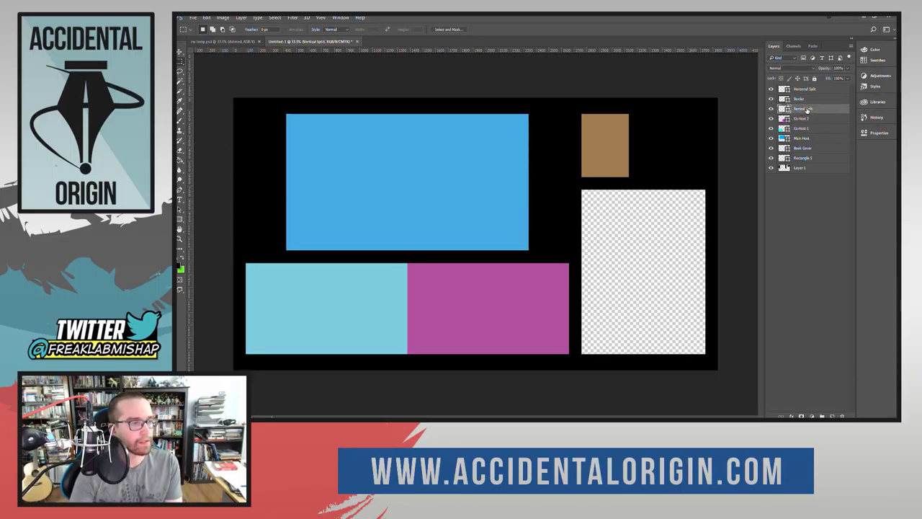
{"action": "left_click", "coordinate": [879, 132]}
{"action": "left_click", "coordinate": [771, 176]}
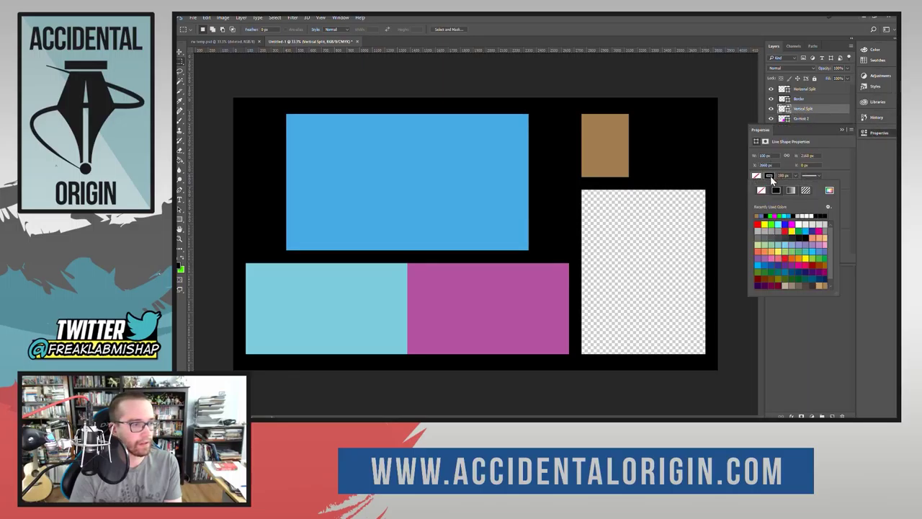
{"action": "left_click", "coordinate": [771, 215]}
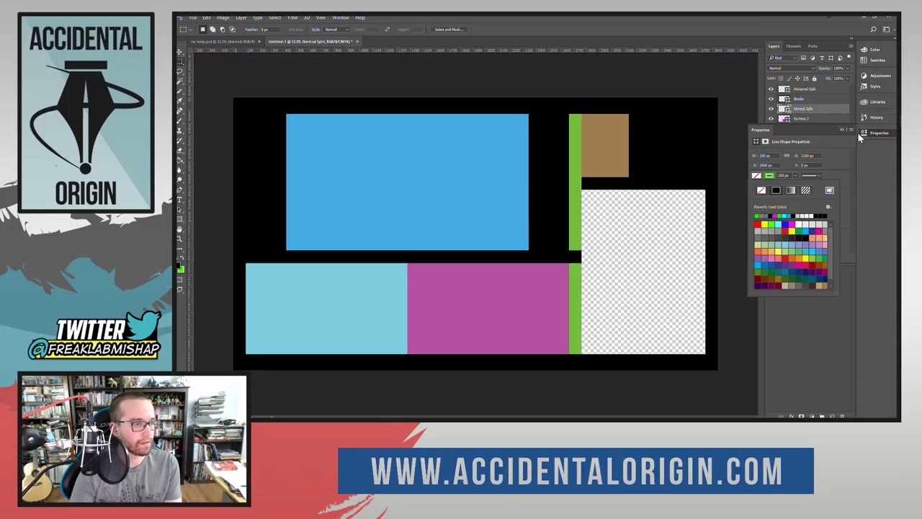
{"action": "left_click", "coordinate": [880, 135]}
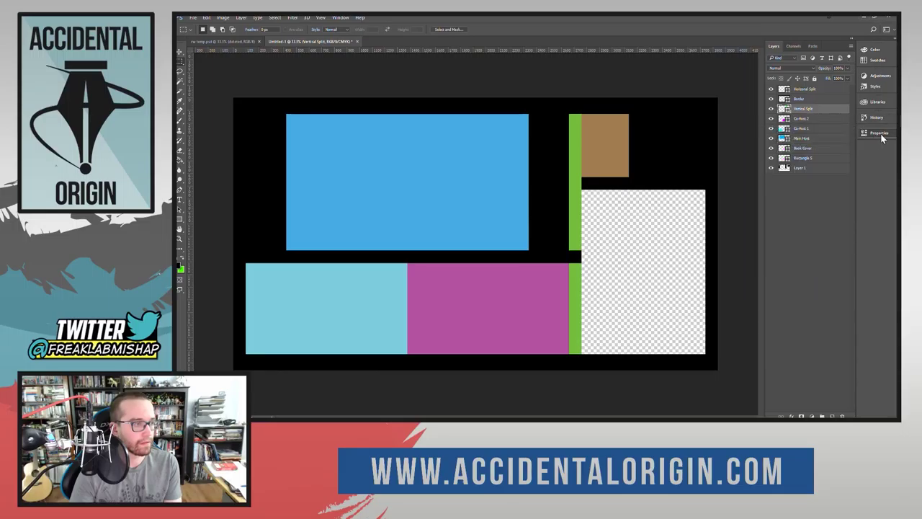
Identify the layer of the short black bar below the brown rectangle, set its stroke color to yellow, and collapse the shape properties.
{"action": "left_click", "coordinate": [810, 150]}
{"action": "left_click", "coordinate": [808, 159]}
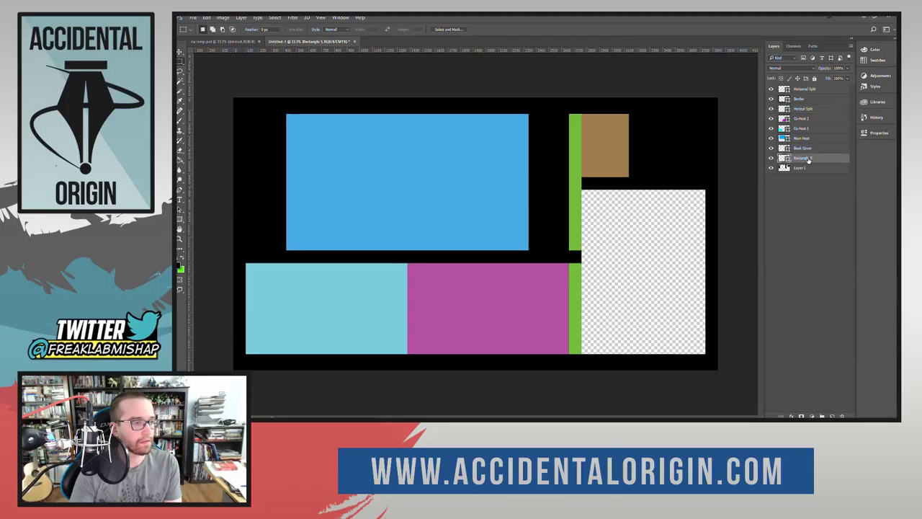
{"action": "left_click", "coordinate": [770, 158]}
{"action": "left_click", "coordinate": [770, 159]}
{"action": "left_click", "coordinate": [875, 132]}
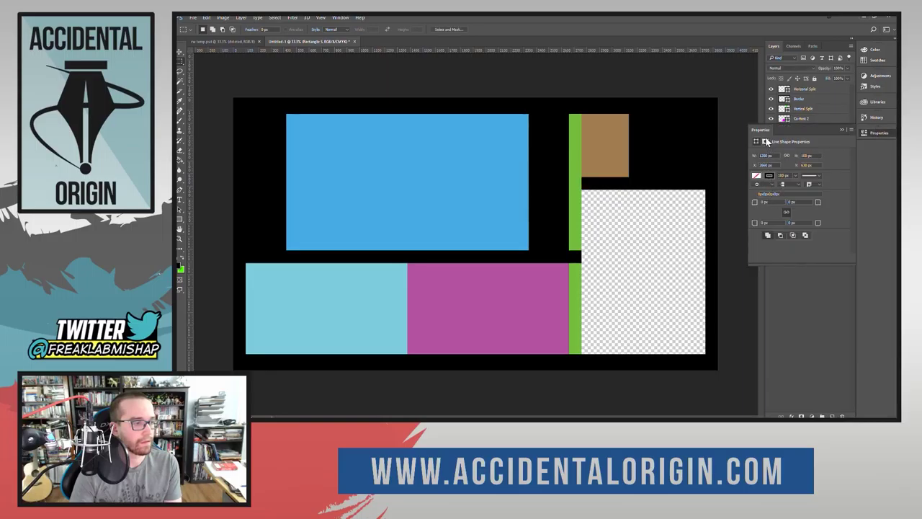
{"action": "left_click", "coordinate": [770, 175]}
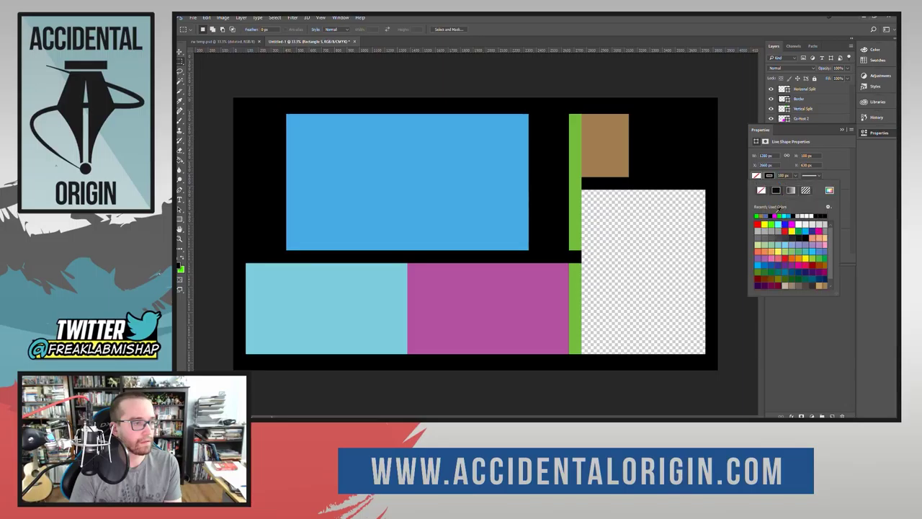
{"action": "left_click", "coordinate": [814, 249]}
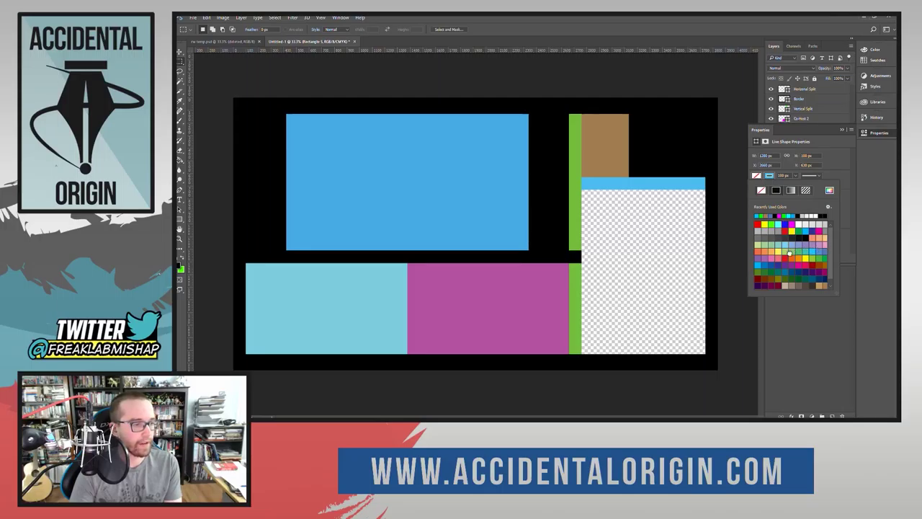
{"action": "left_click", "coordinate": [777, 250]}
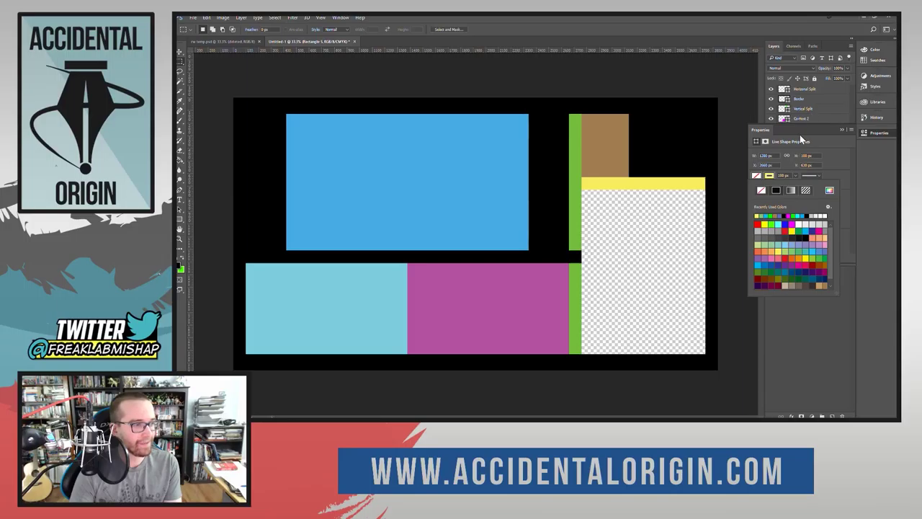
{"action": "left_click", "coordinate": [874, 133]}
{"action": "left_click", "coordinate": [874, 132]}
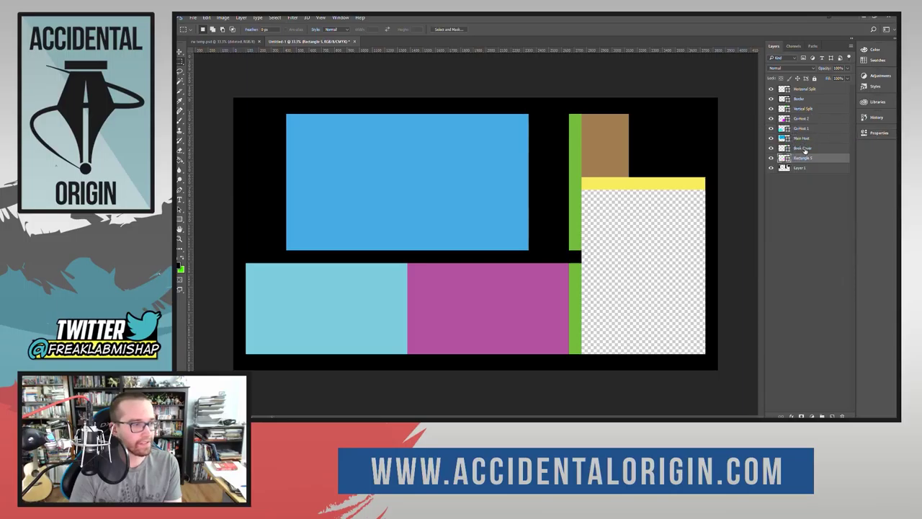
Set the stroke color of the Horizontal Split bar to yellow and collapse the shape properties.
{"action": "left_click", "coordinate": [803, 108]}
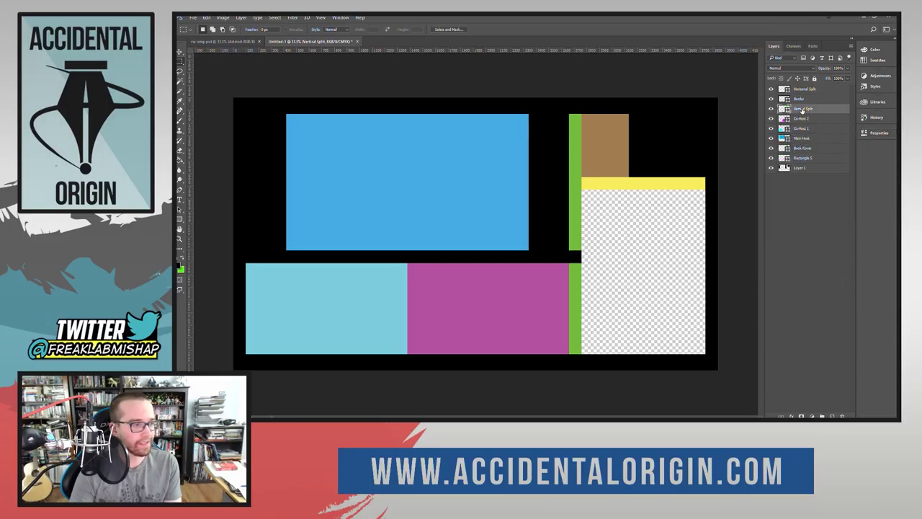
{"action": "left_click", "coordinate": [804, 90]}
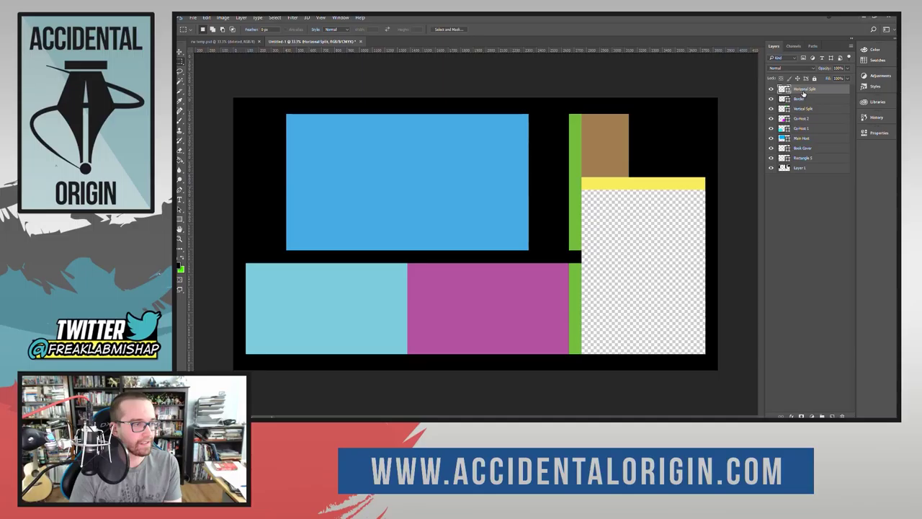
{"action": "left_click", "coordinate": [879, 133]}
{"action": "left_click", "coordinate": [769, 175]}
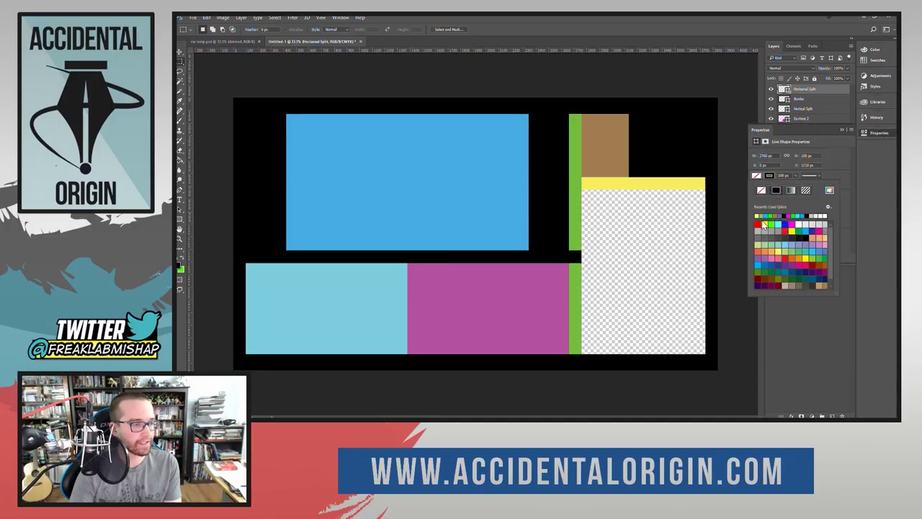
{"action": "left_click", "coordinate": [756, 214]}
{"action": "left_click", "coordinate": [876, 133]}
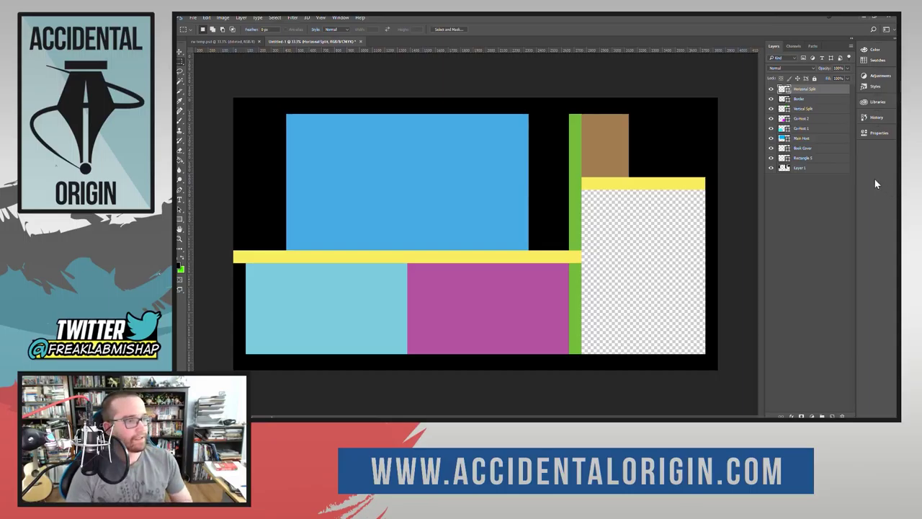
Select the bottommost layer, Layer 1, and hide it to check which areas it covers, and show it again.
{"action": "left_click", "coordinate": [806, 169]}
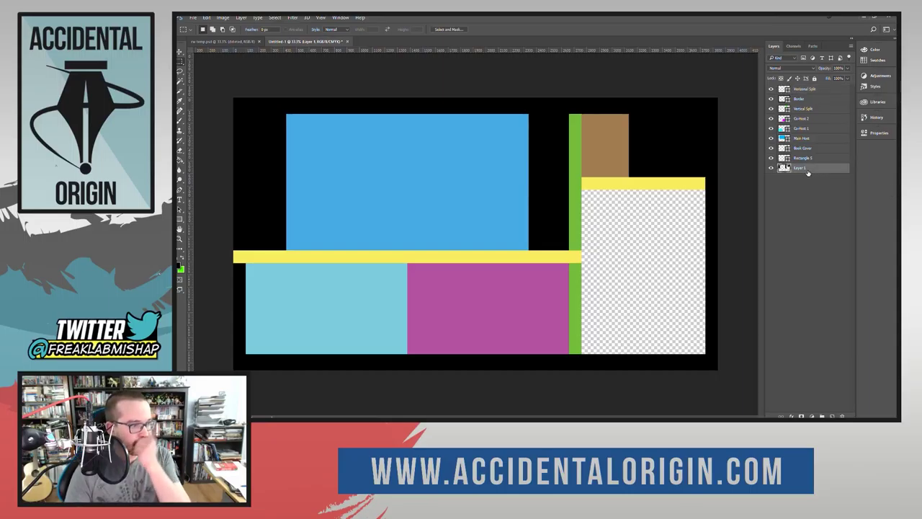
{"action": "left_click", "coordinate": [878, 134]}
{"action": "left_click", "coordinate": [878, 134]}
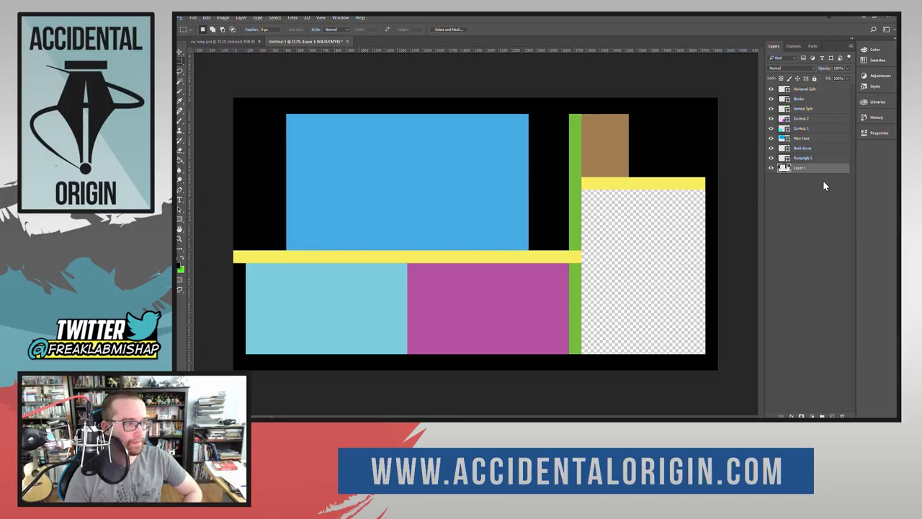
{"action": "left_click", "coordinate": [771, 168]}
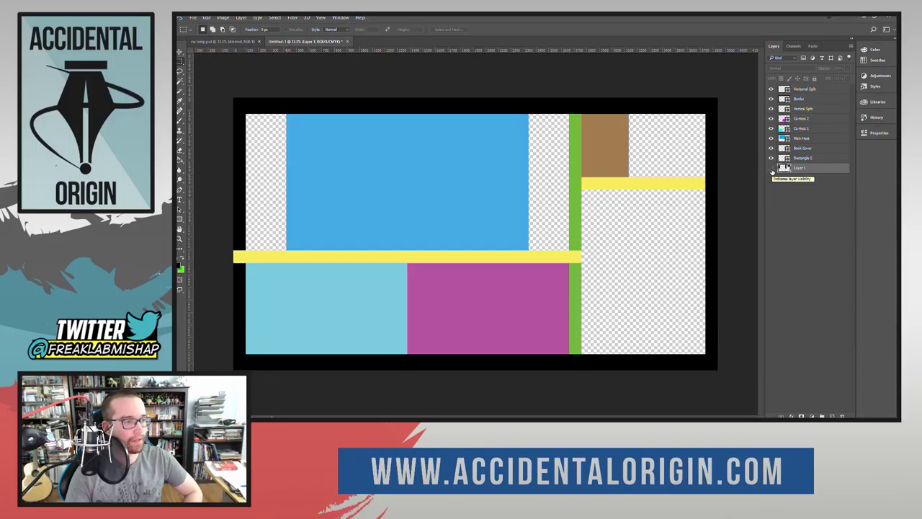
{"action": "left_click", "coordinate": [771, 168]}
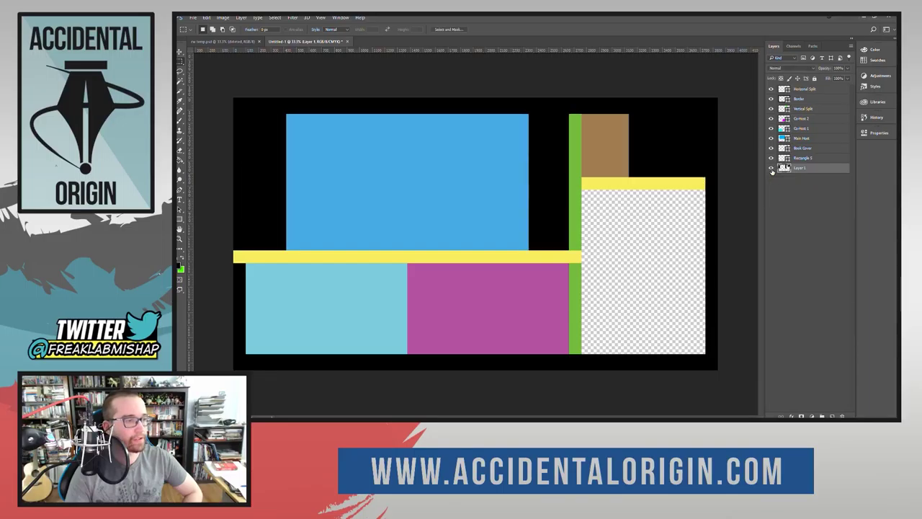
Fill the remaining transparent area of Layer 1 with black using the Paint Bucket, and hide the layer.
{"action": "left_click", "coordinate": [180, 160]}
{"action": "left_click", "coordinate": [617, 254]}
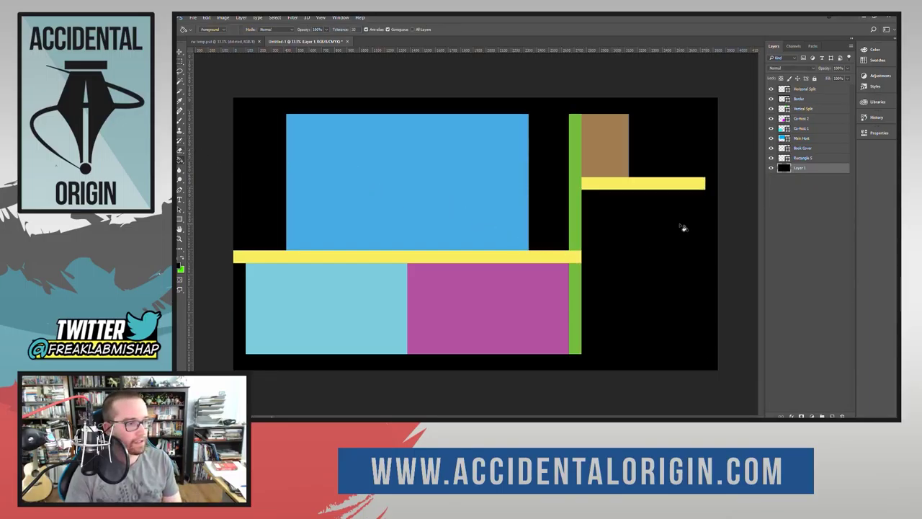
{"action": "left_click", "coordinate": [771, 169]}
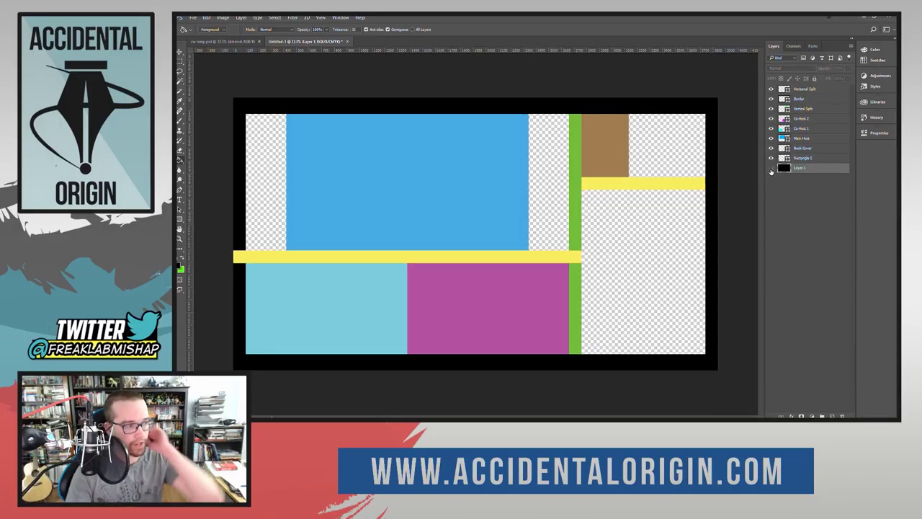